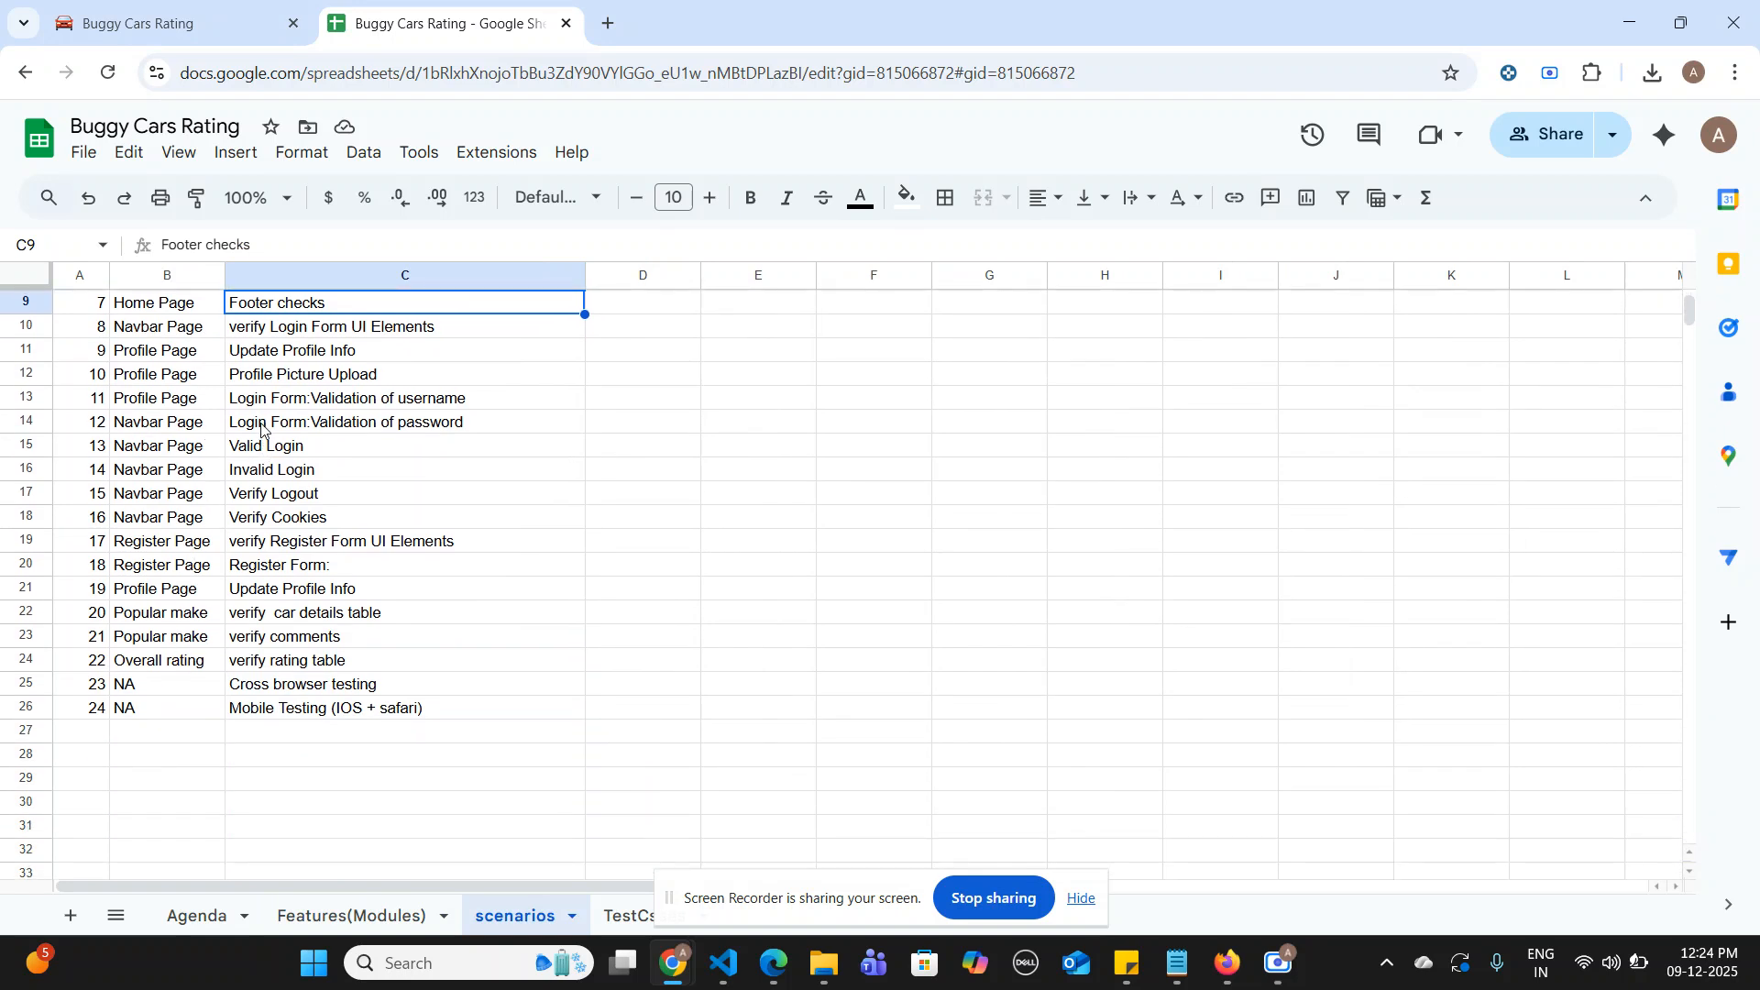
# - Review the navbar scenarios for password validation, valid and invalid login, logout and cookies in the scenarios sheet
pyautogui.click(261, 429)
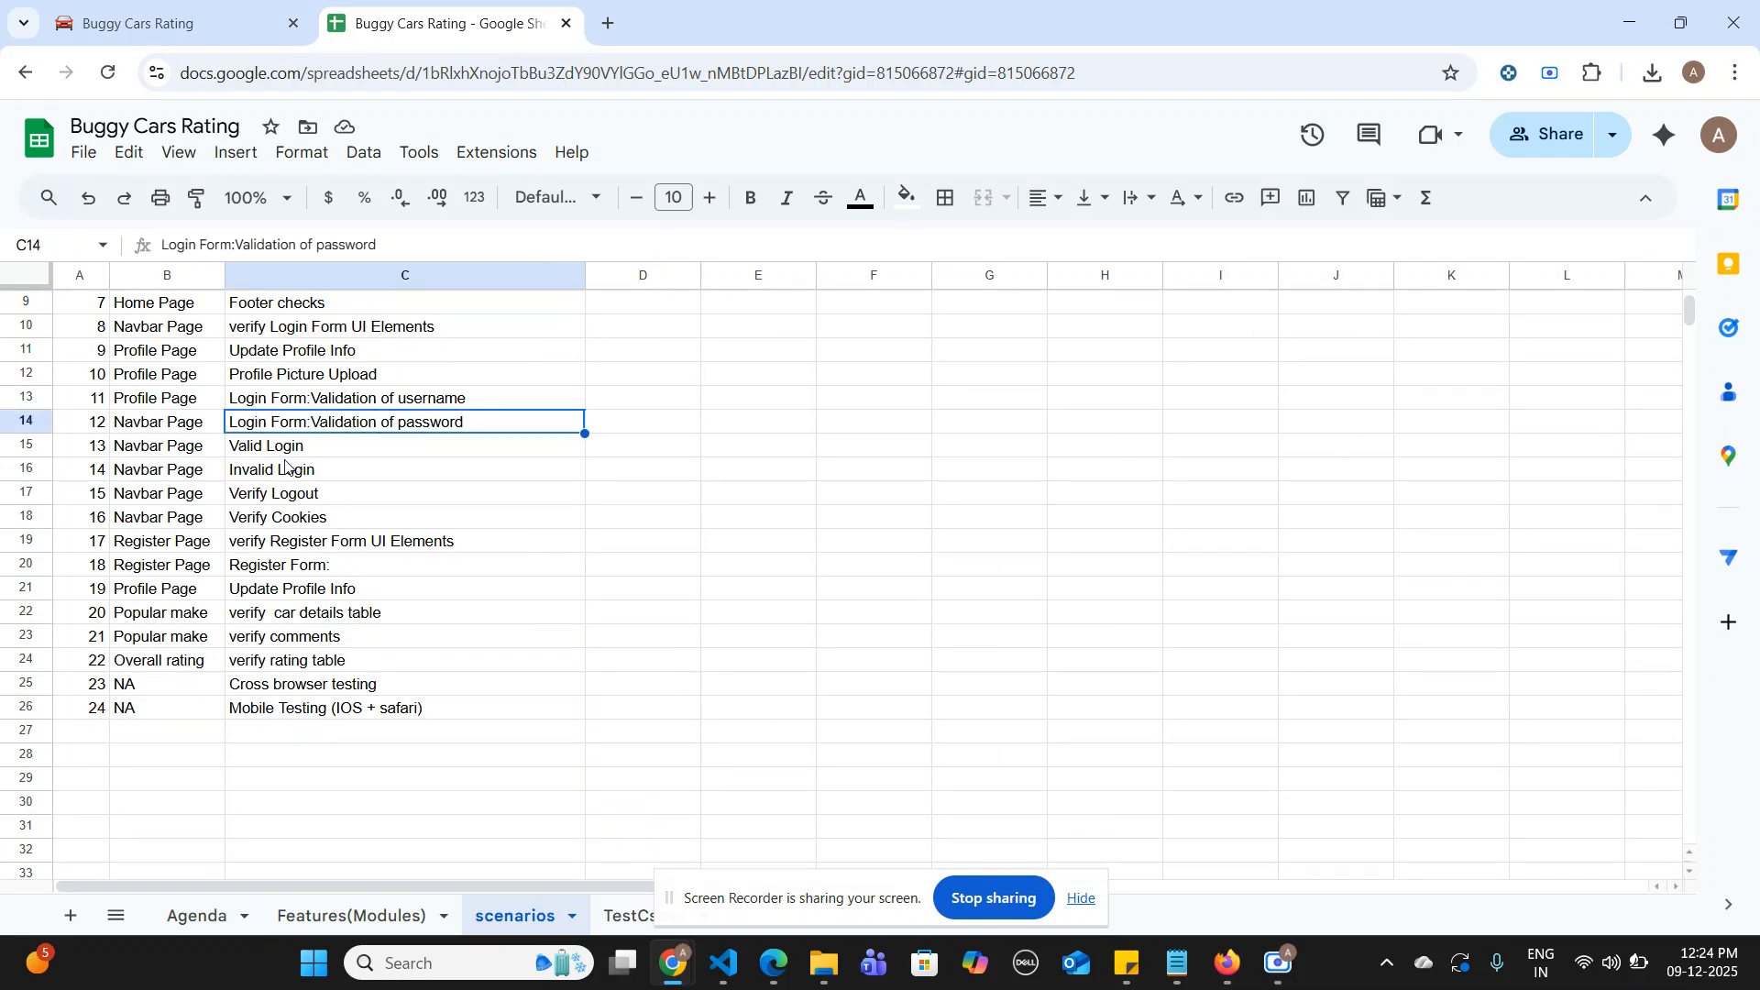
pyautogui.click(279, 449)
pyautogui.click(281, 480)
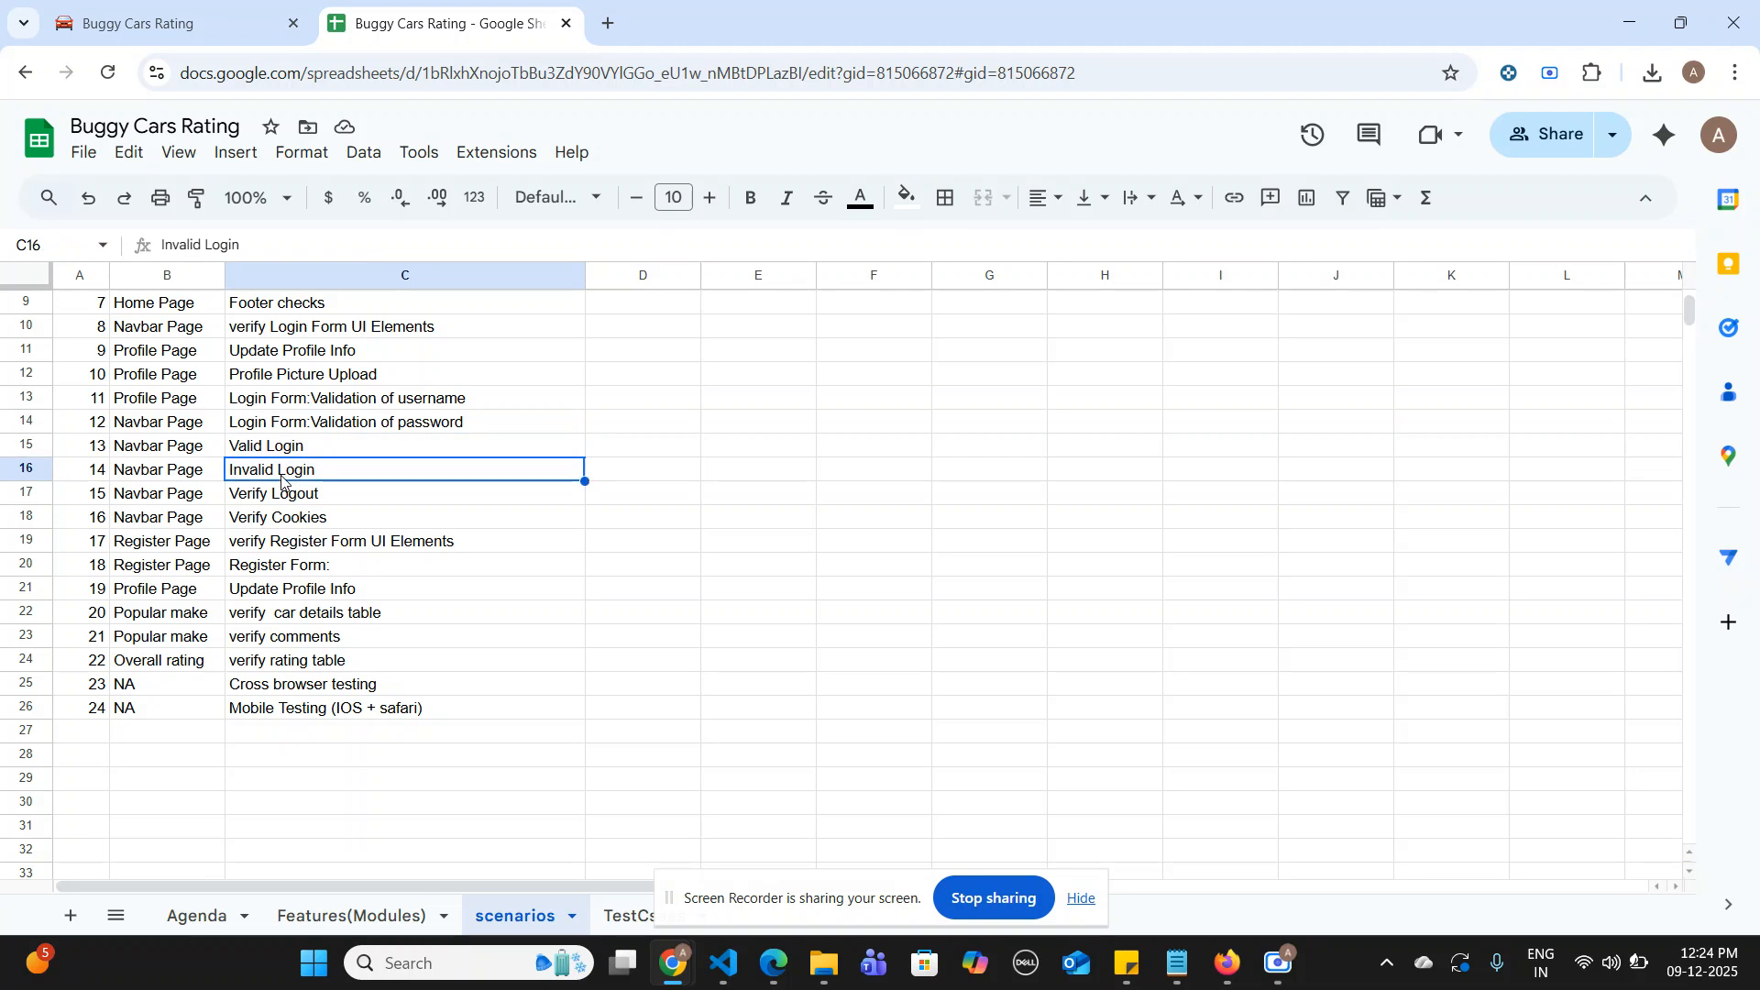
pyautogui.click(267, 502)
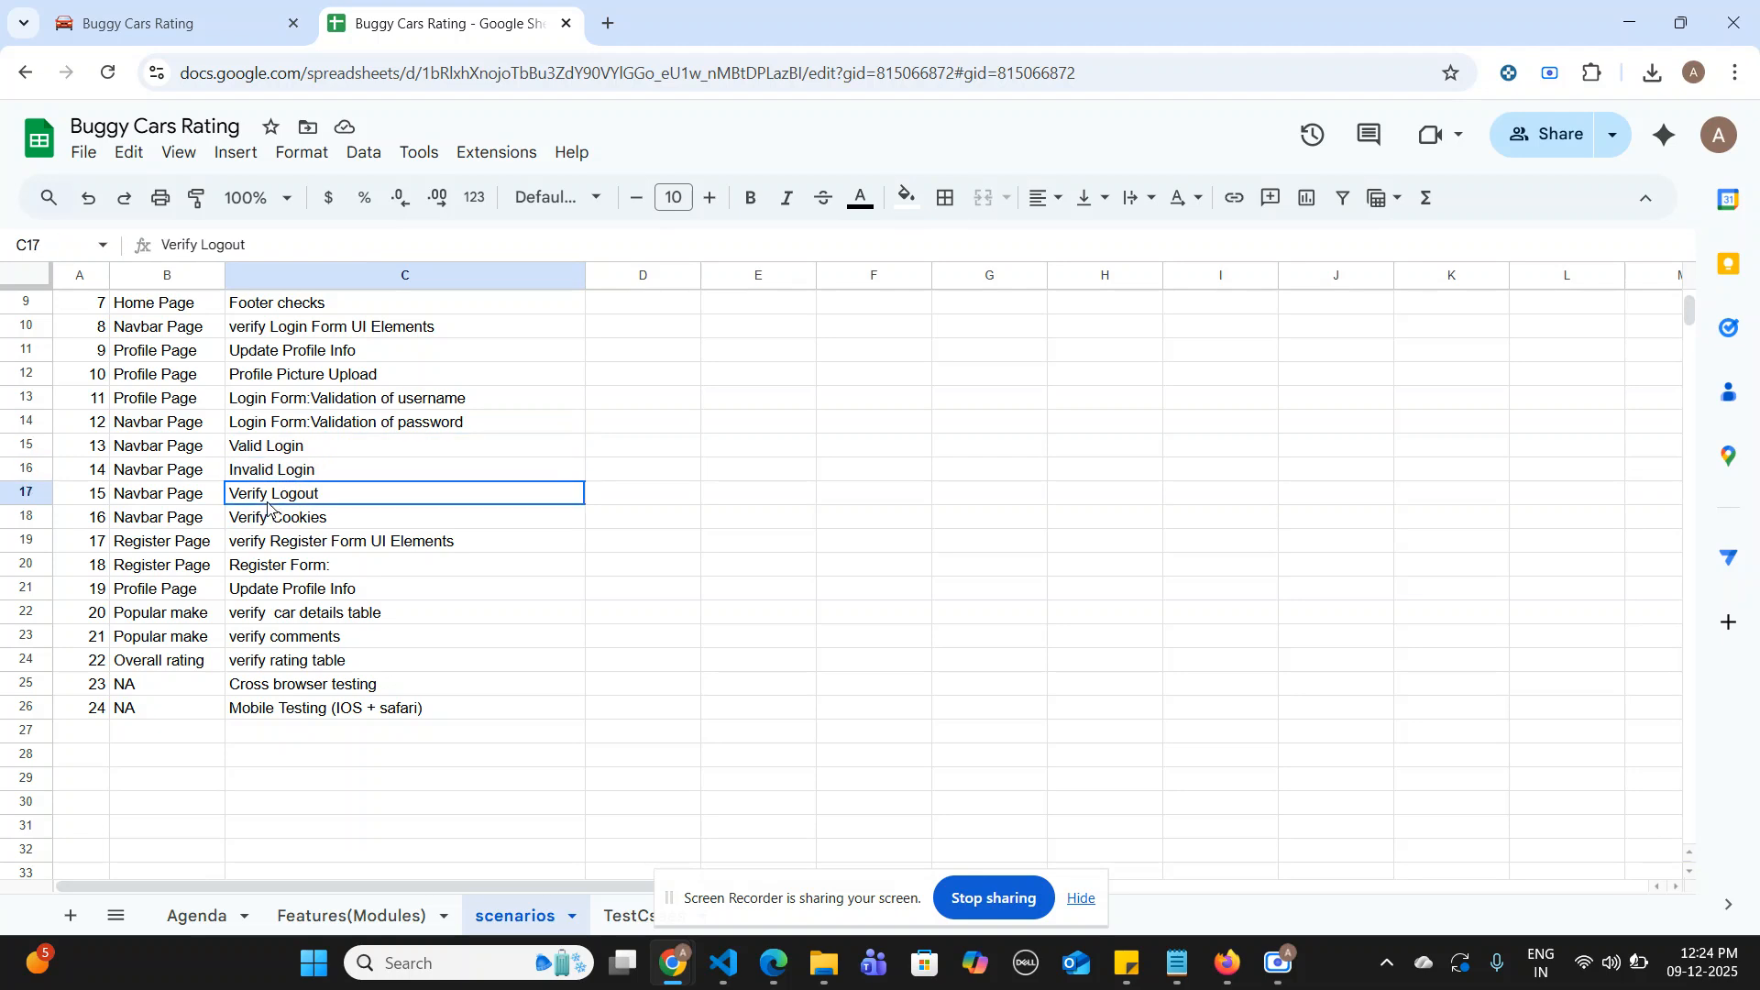
pyautogui.click(275, 524)
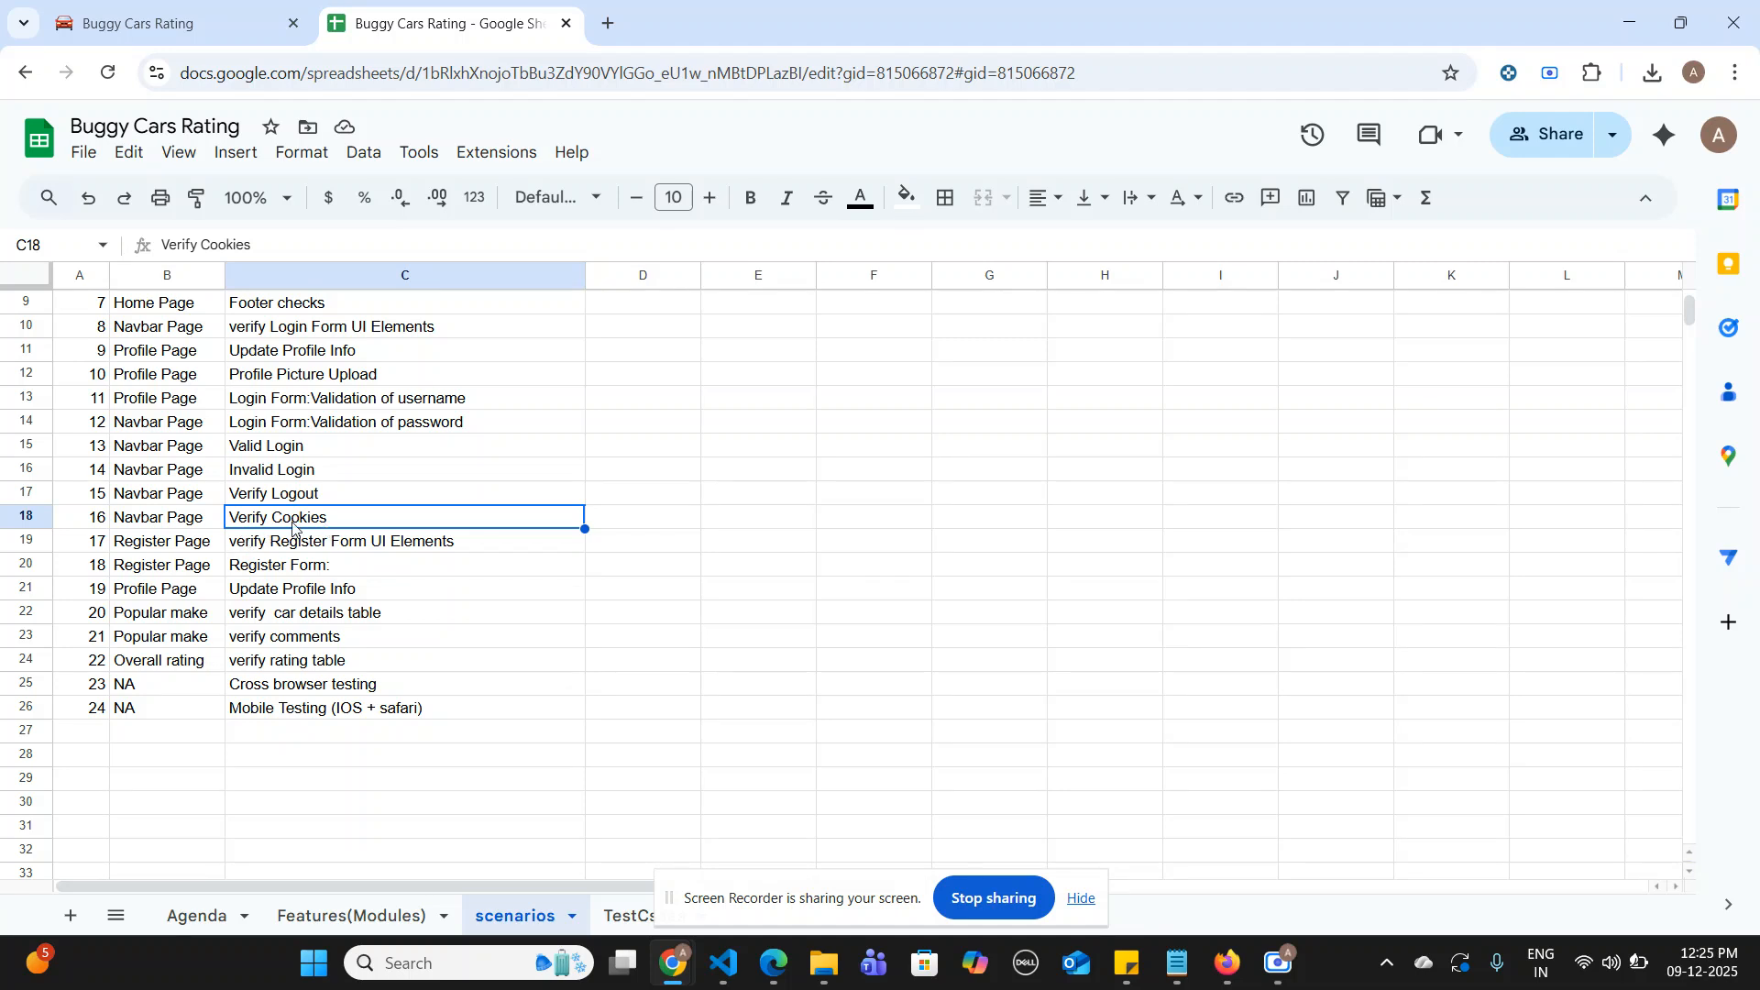
pyautogui.scroll(1, 248, 486)
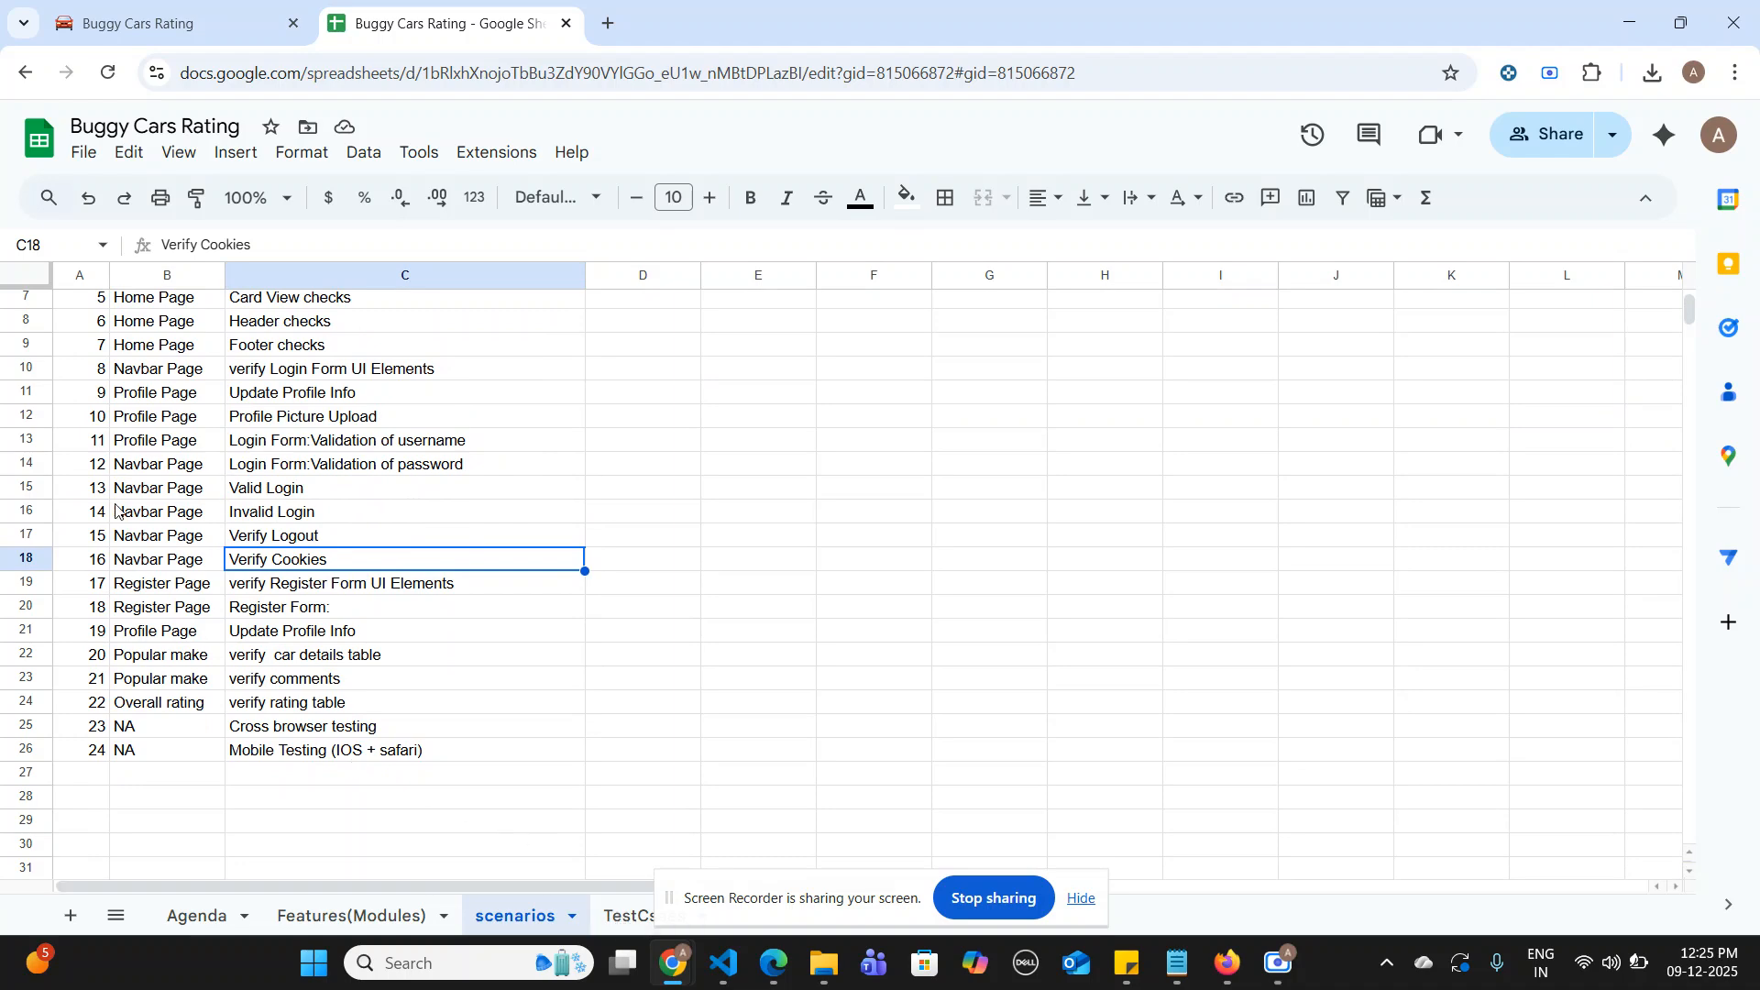
# - Open the test case sheet and find the Navbar Page test cases for the login form UI elements
pyautogui.click(632, 917)
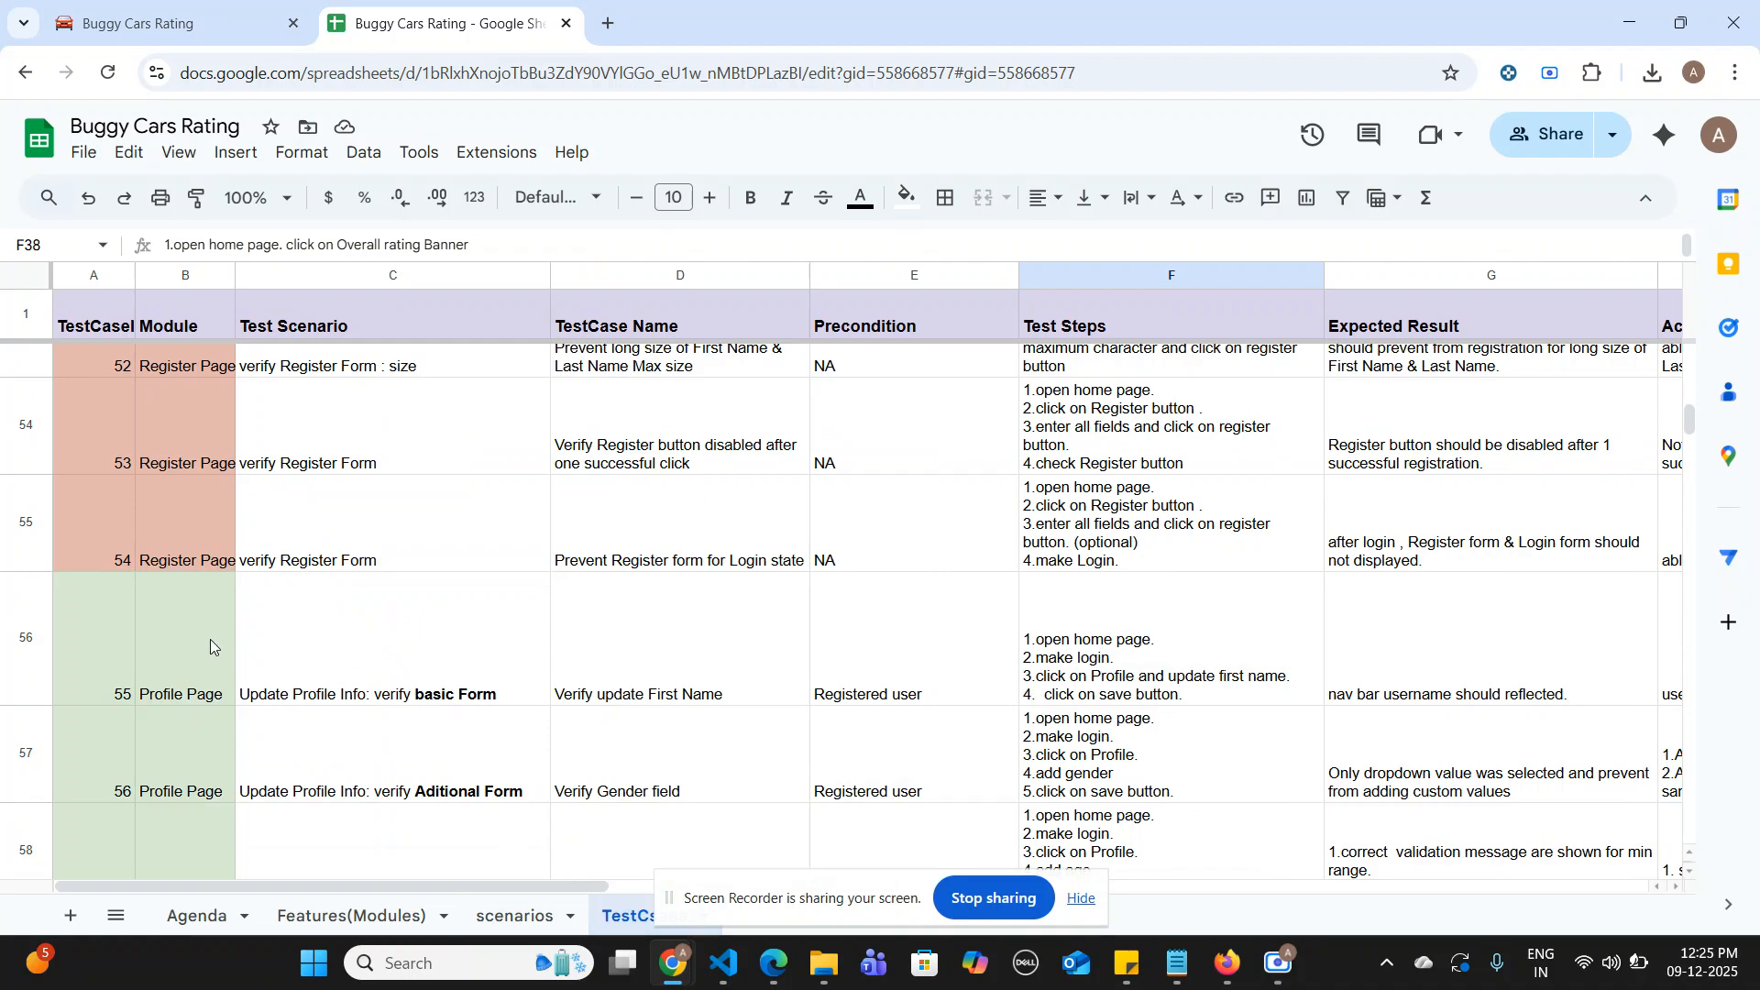
pyautogui.scroll(10, 210, 640)
pyautogui.scroll(5, 211, 646)
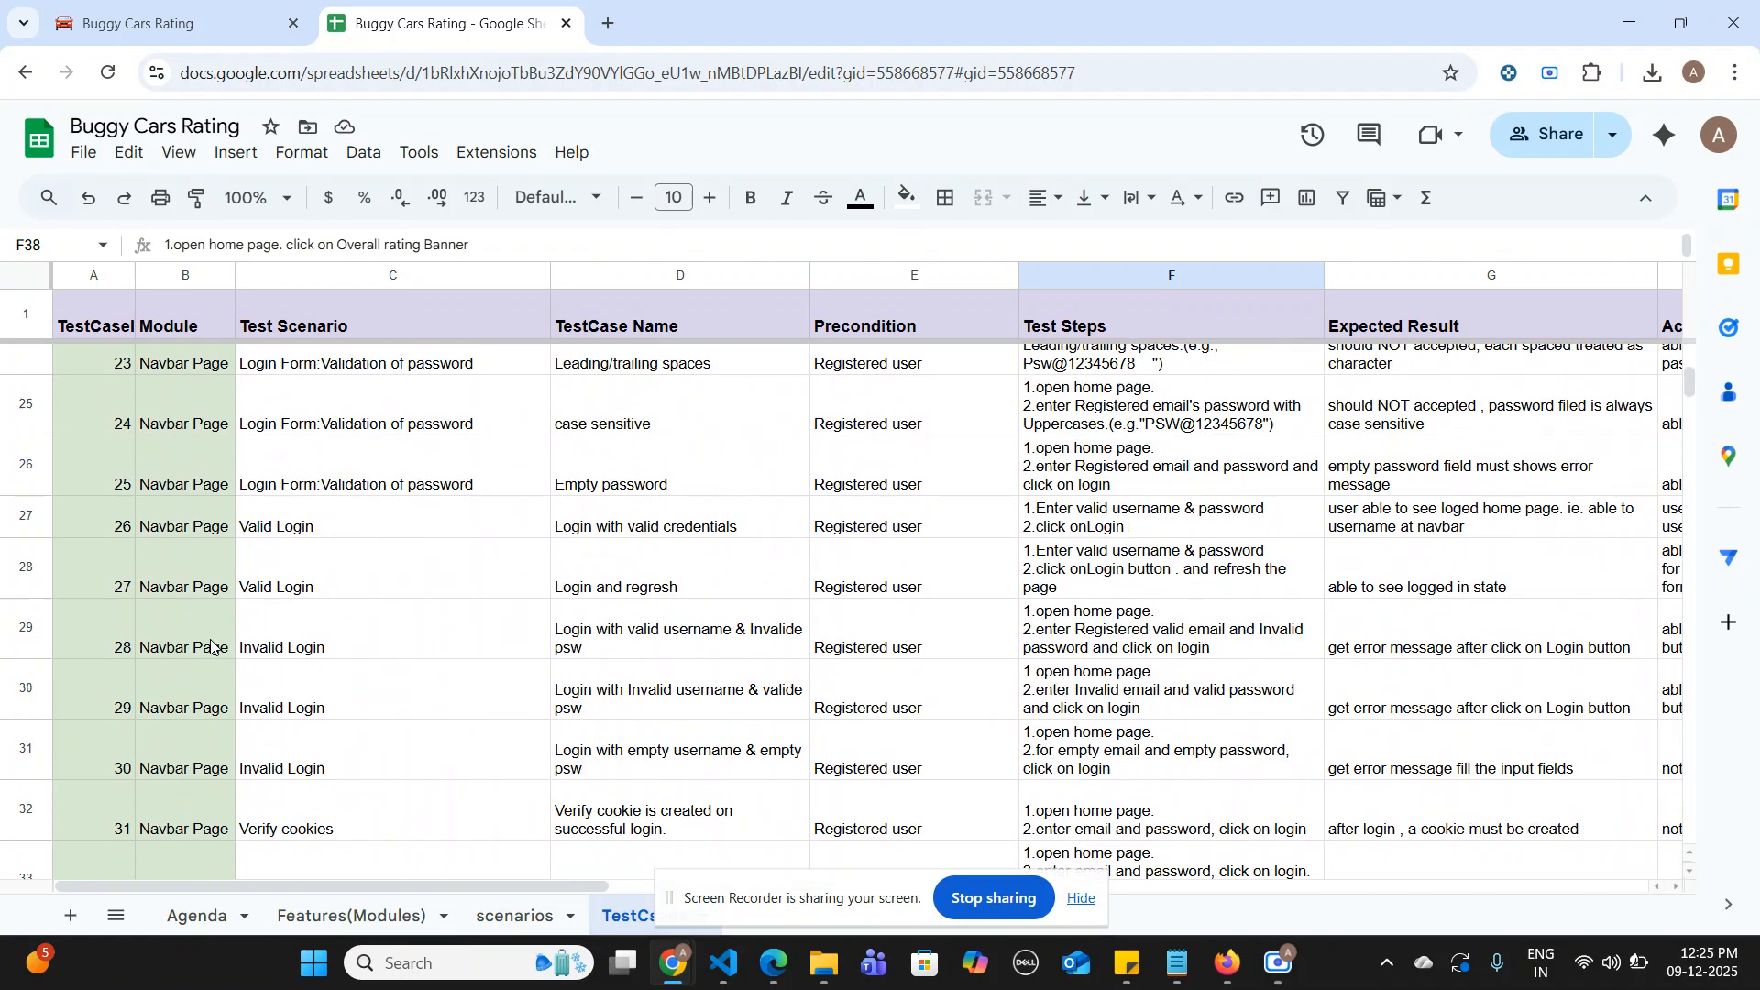
pyautogui.scroll(5, 211, 646)
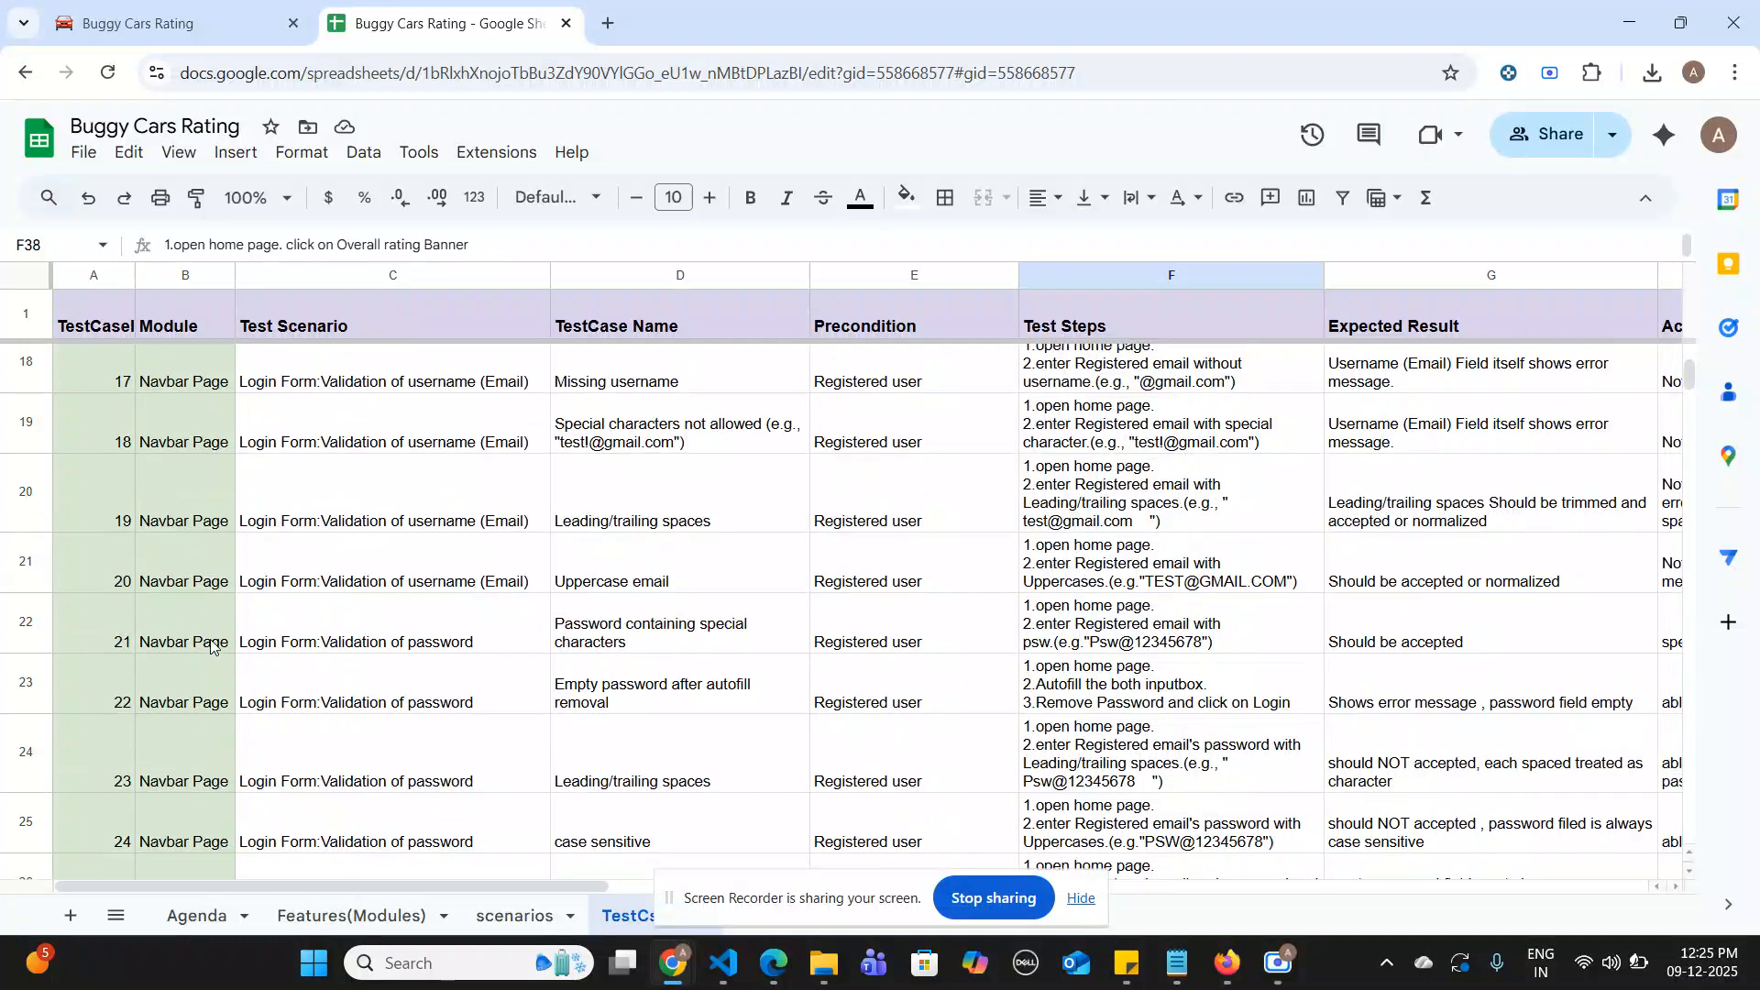
pyautogui.scroll(2, 211, 646)
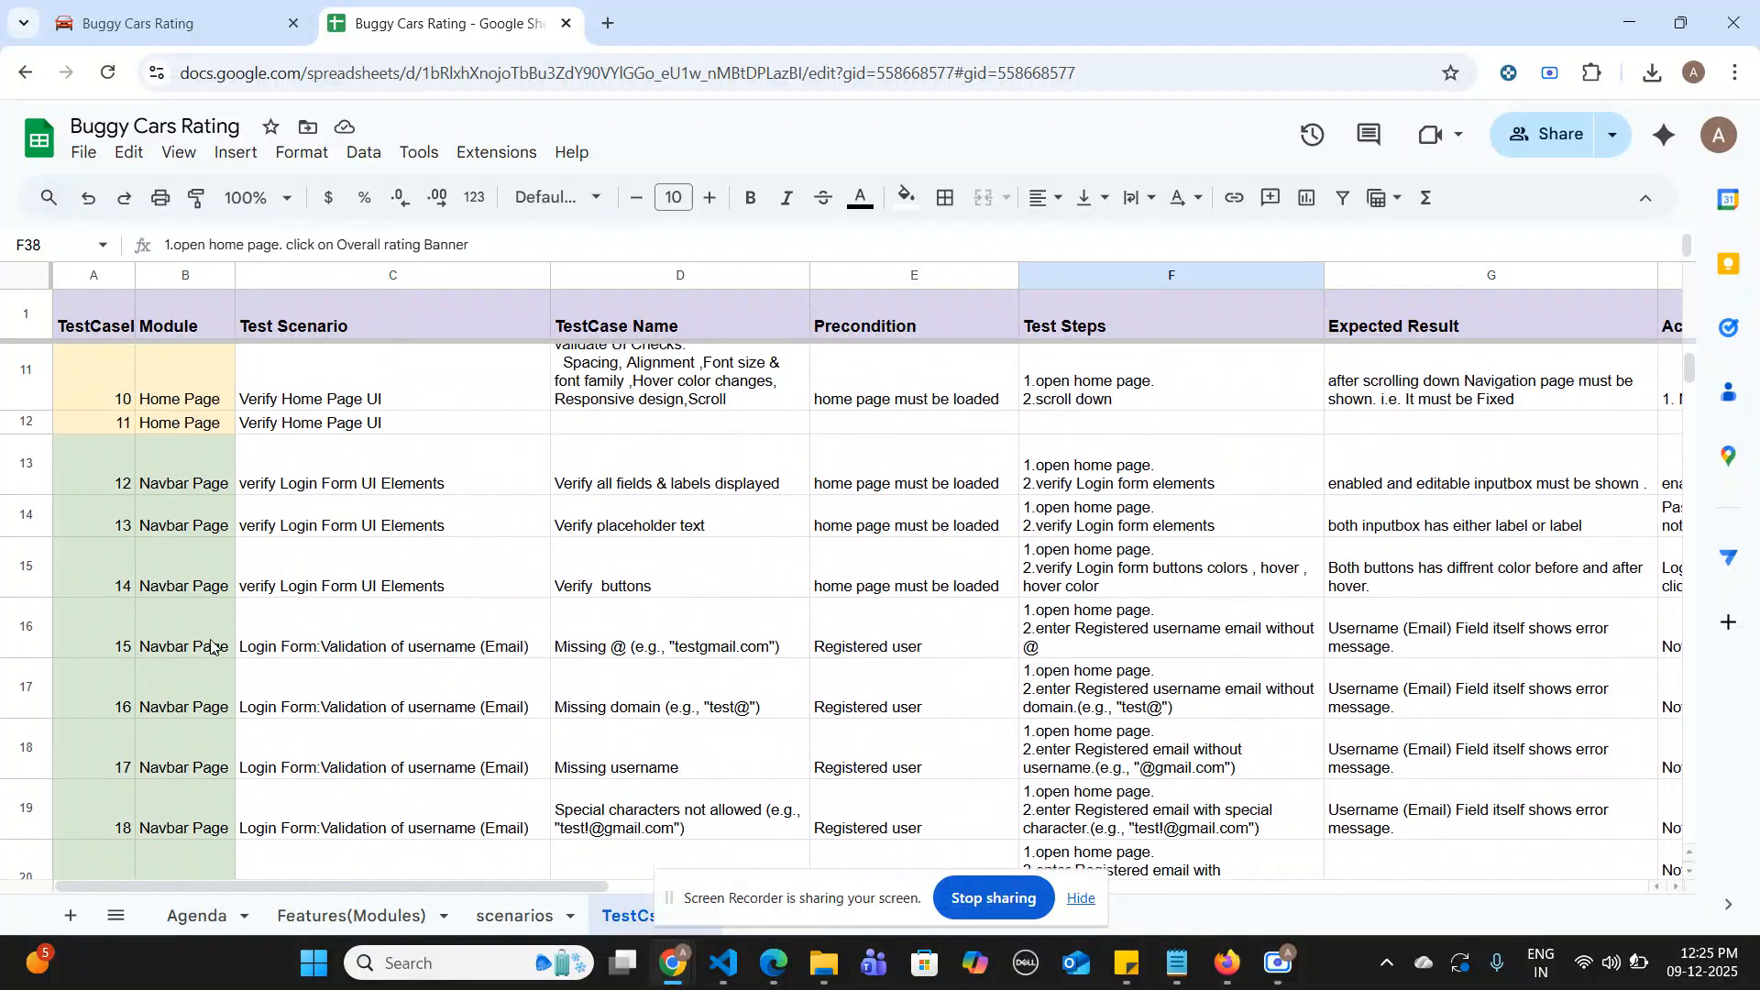
pyautogui.scroll(-2, 211, 646)
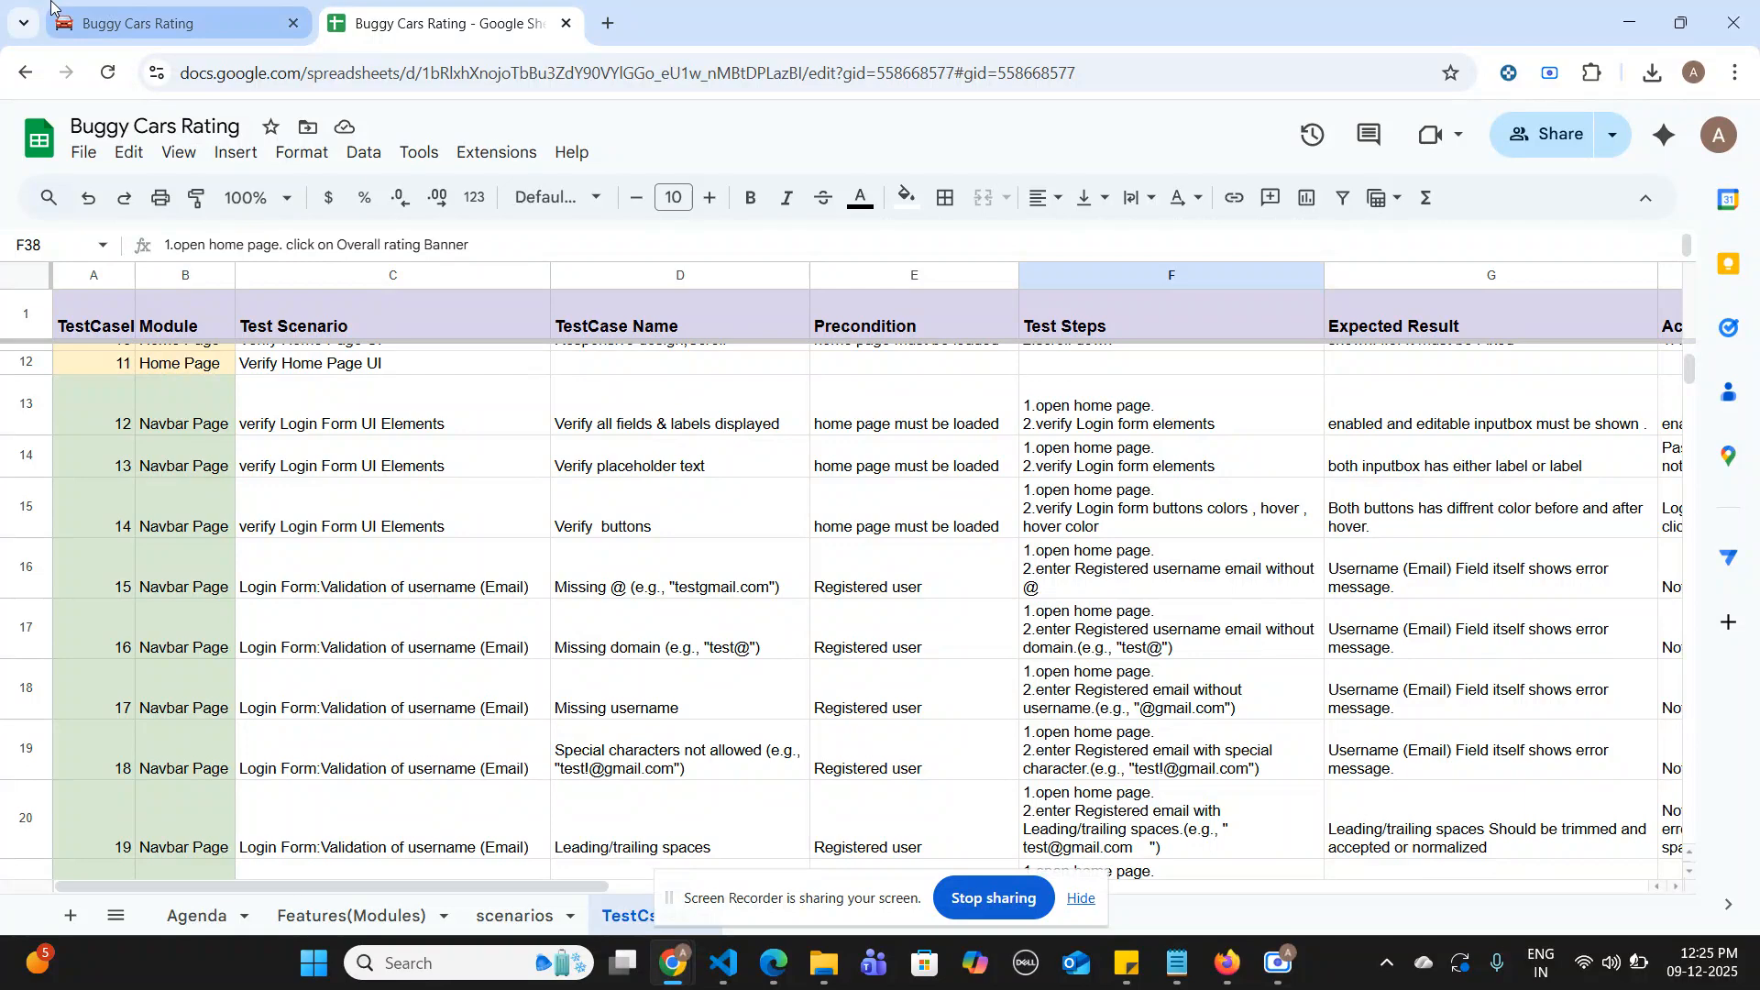
# - View the navbar login form on the Buggy Cars Rating website and return to the test case spreadsheet
pyautogui.click(145, 28)
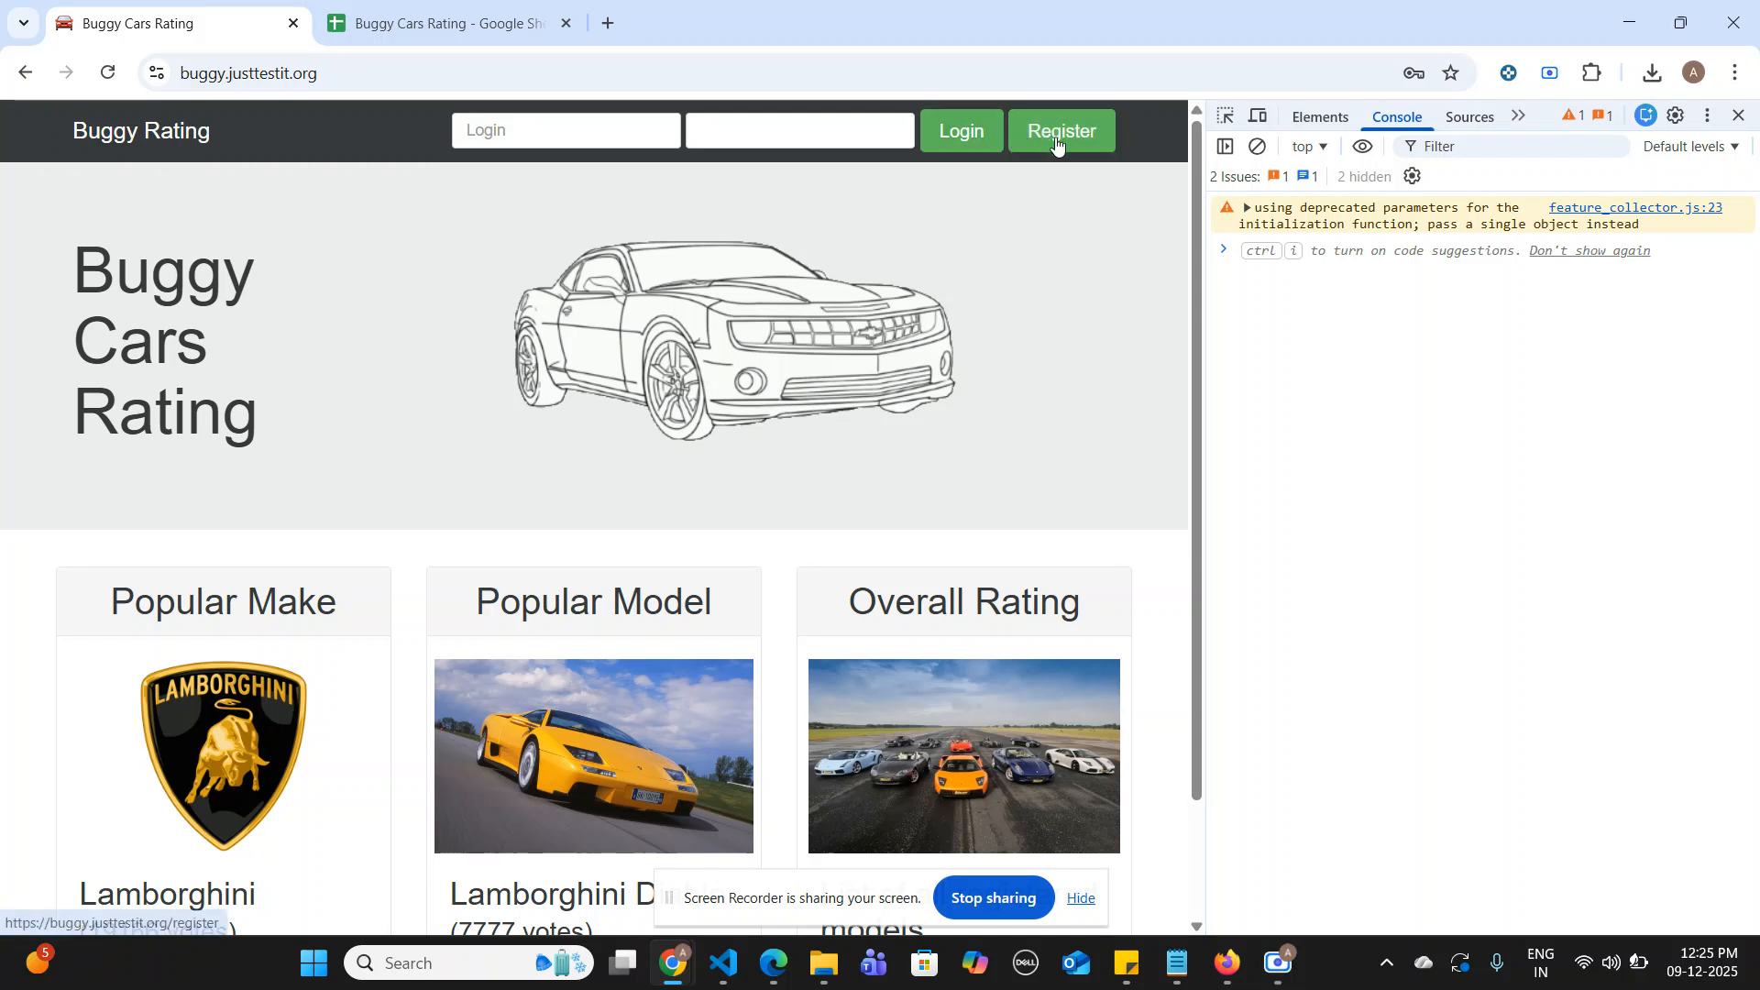
pyautogui.click(374, 5)
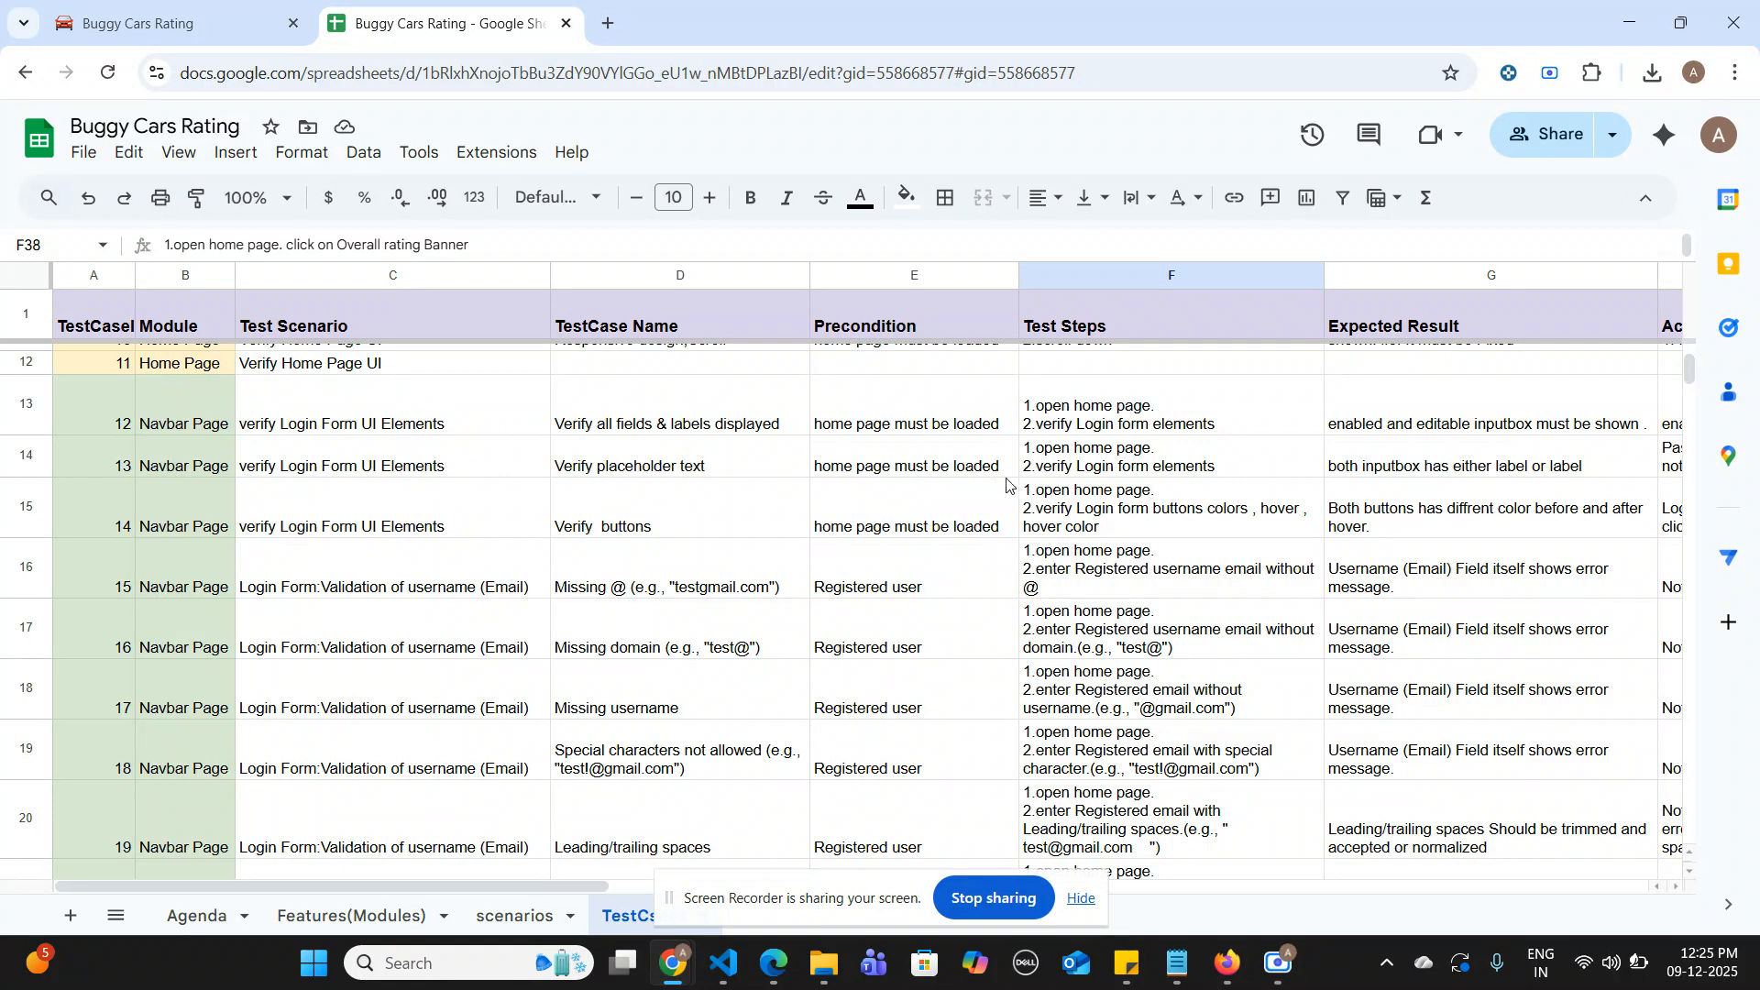
# - Correct the expected result of the "Verify placeholder text" test case to "both inputbox has either label or placeholder"
pyautogui.hscroll(3, 1018, 485)
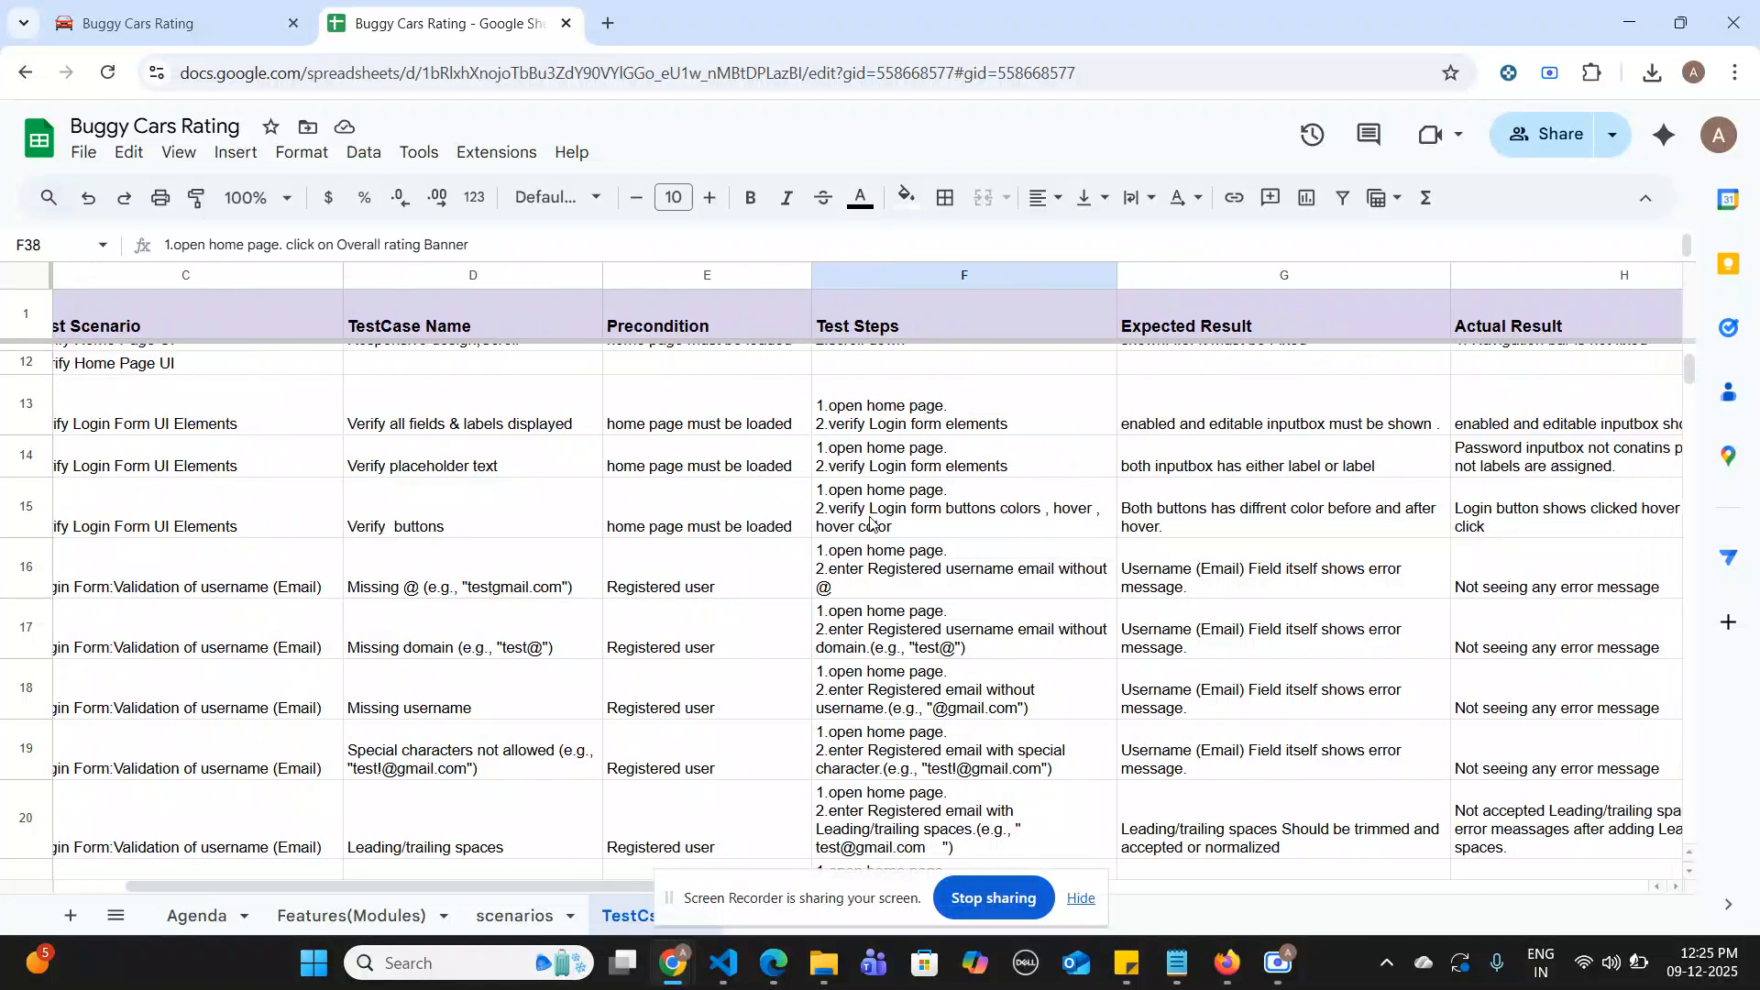
pyautogui.hscroll(1, 1191, 474)
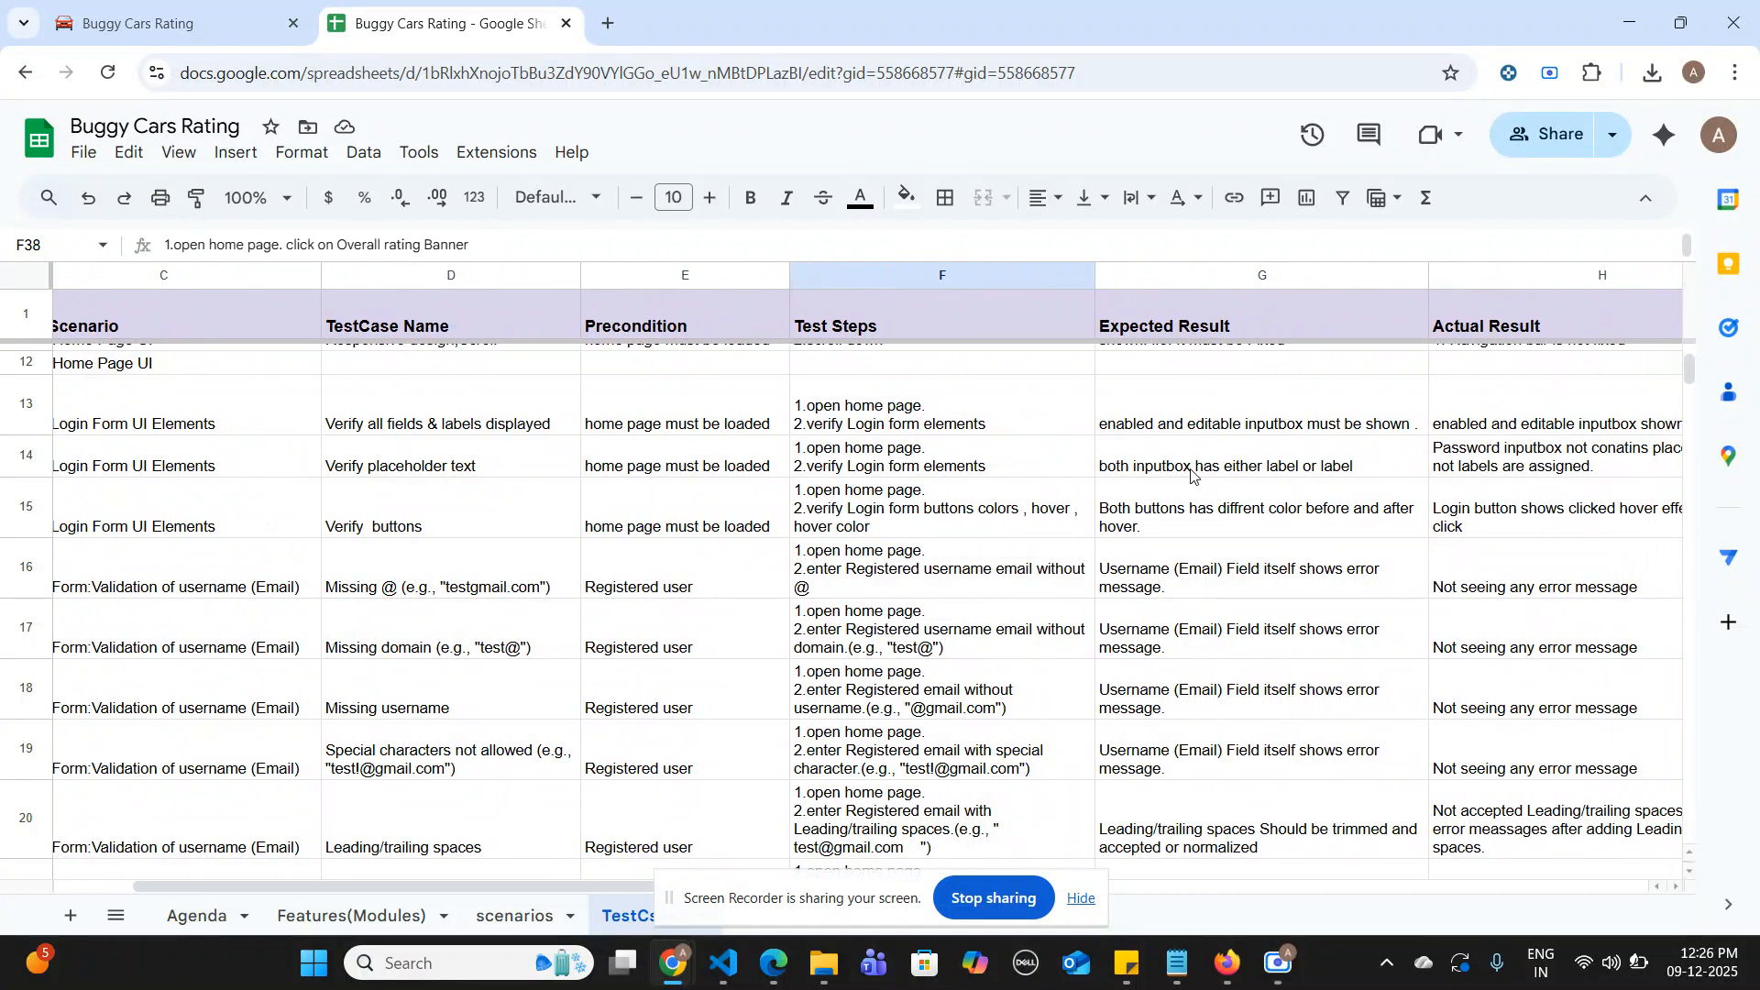
pyautogui.hscroll(1, 1284, 475)
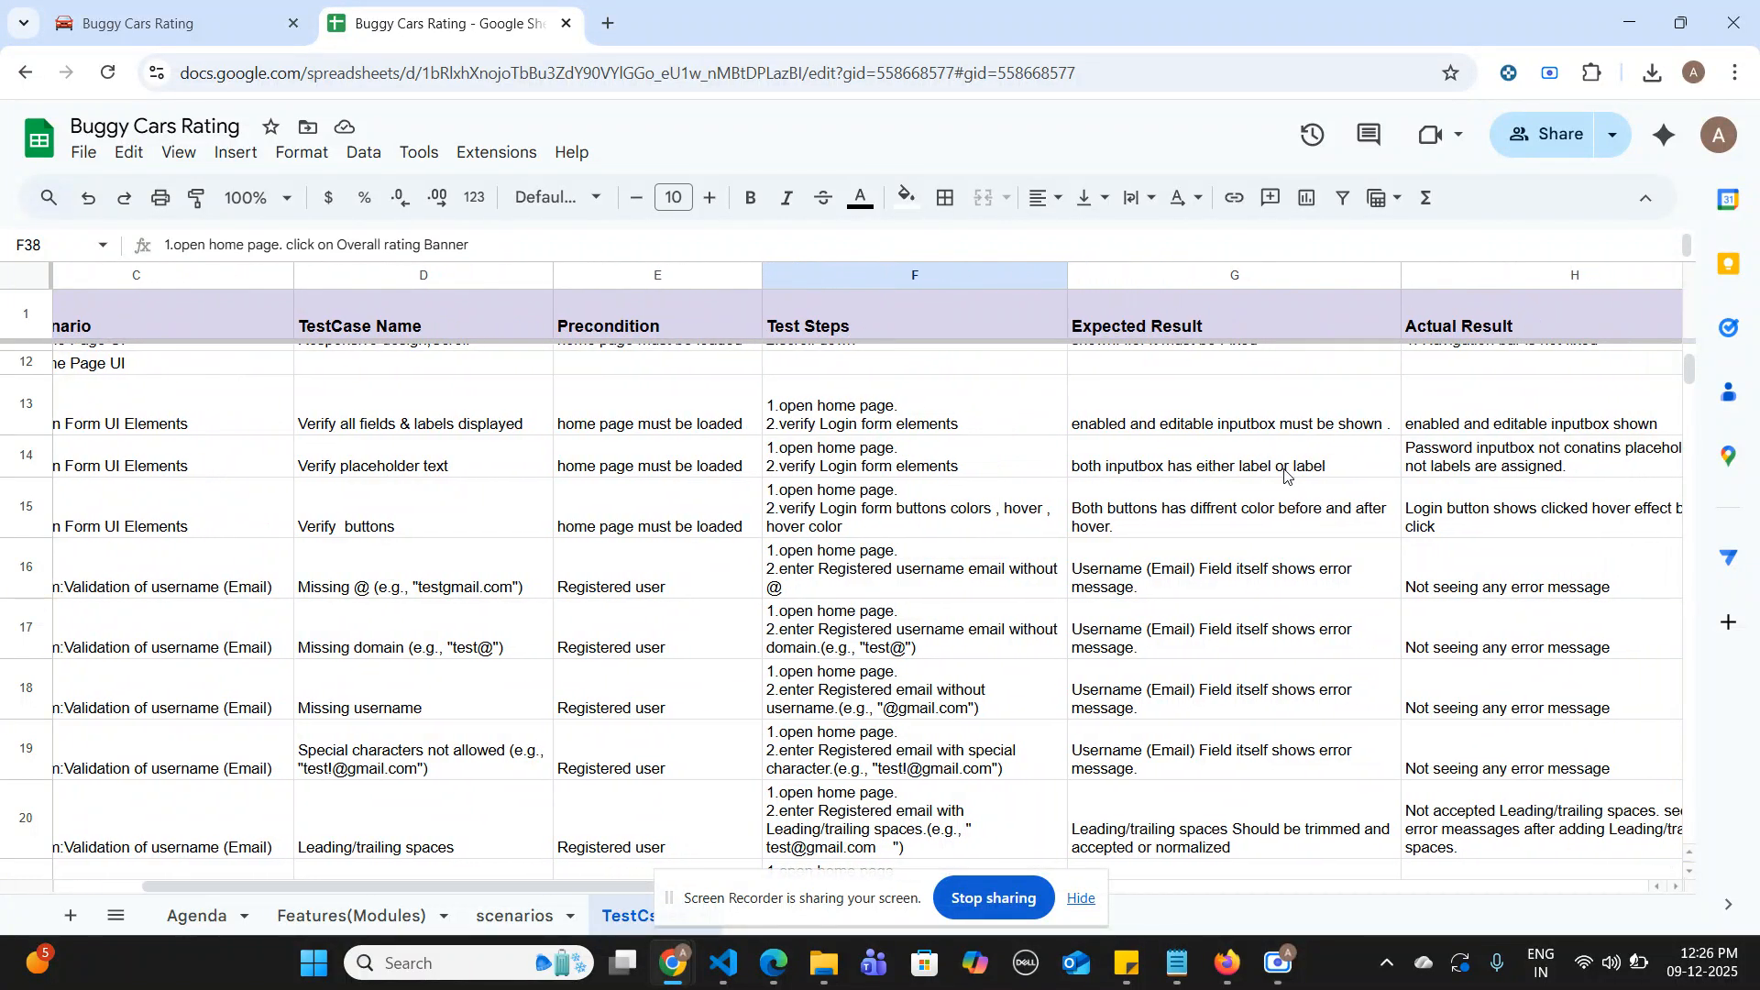
pyautogui.click(1311, 475)
pyautogui.doubleClick(1312, 475)
pyautogui.press('BackSpace')
pyautogui.press('BackSpace')
pyautogui.press('BackSpace')
pyautogui.write('bel or placeholder')
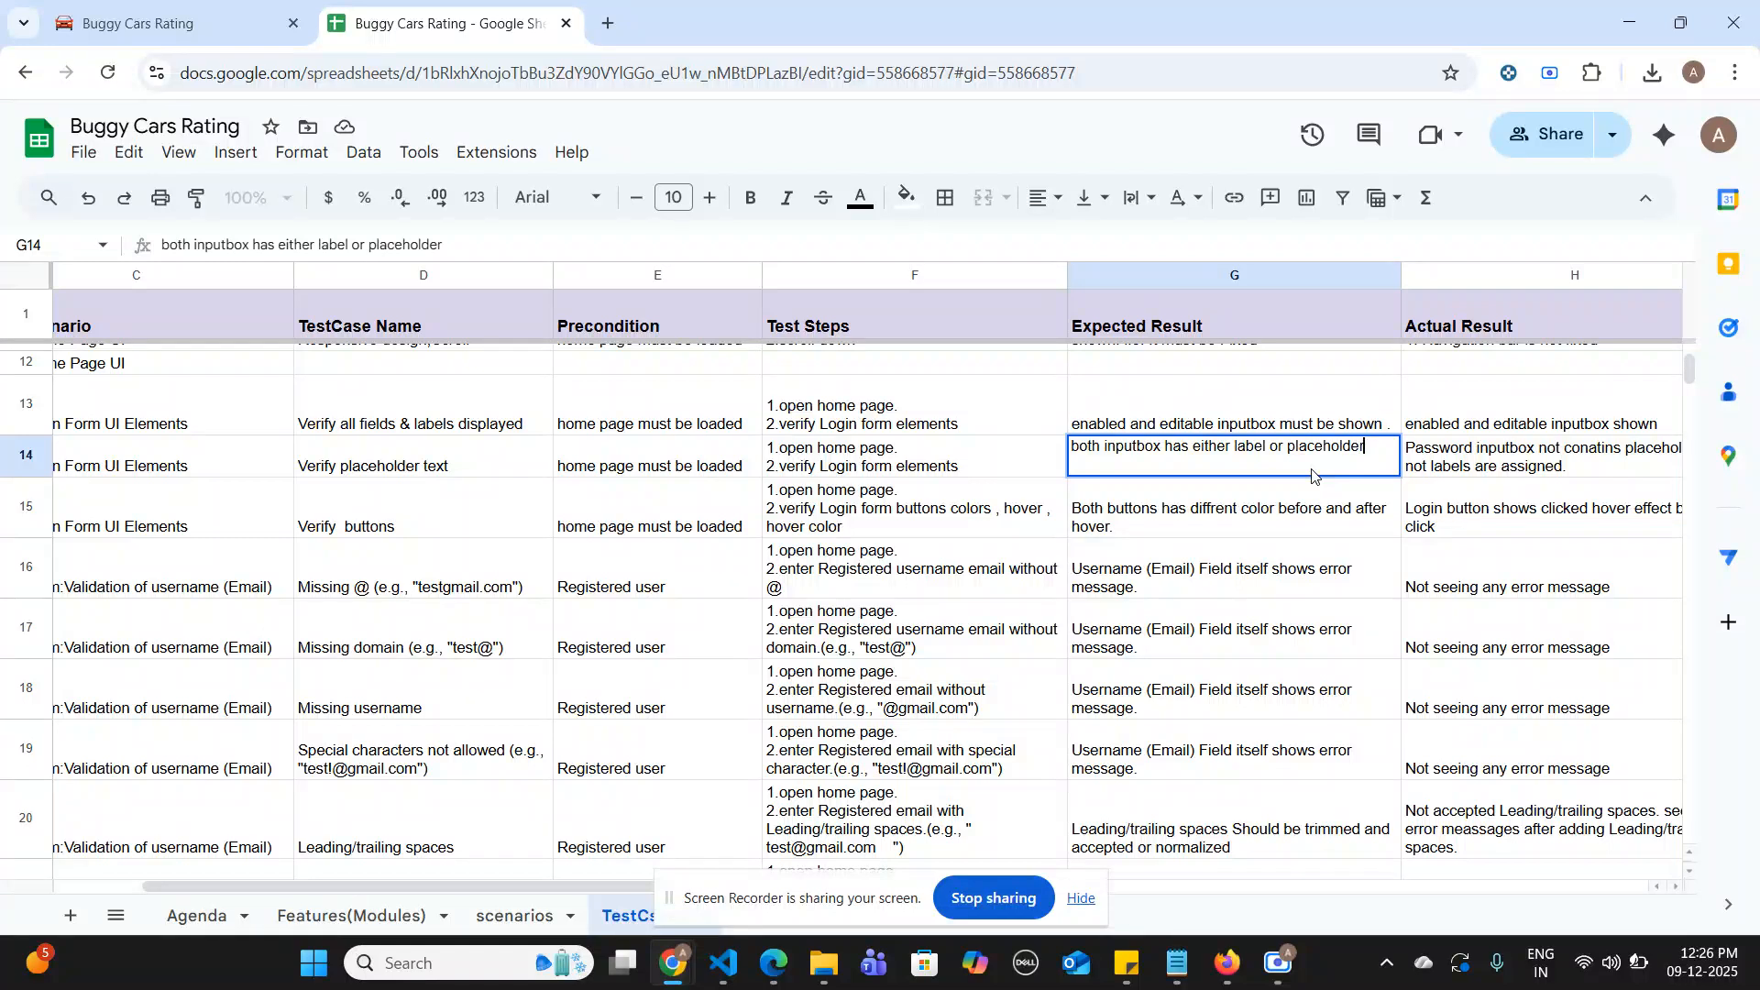
pyautogui.click(1534, 564)
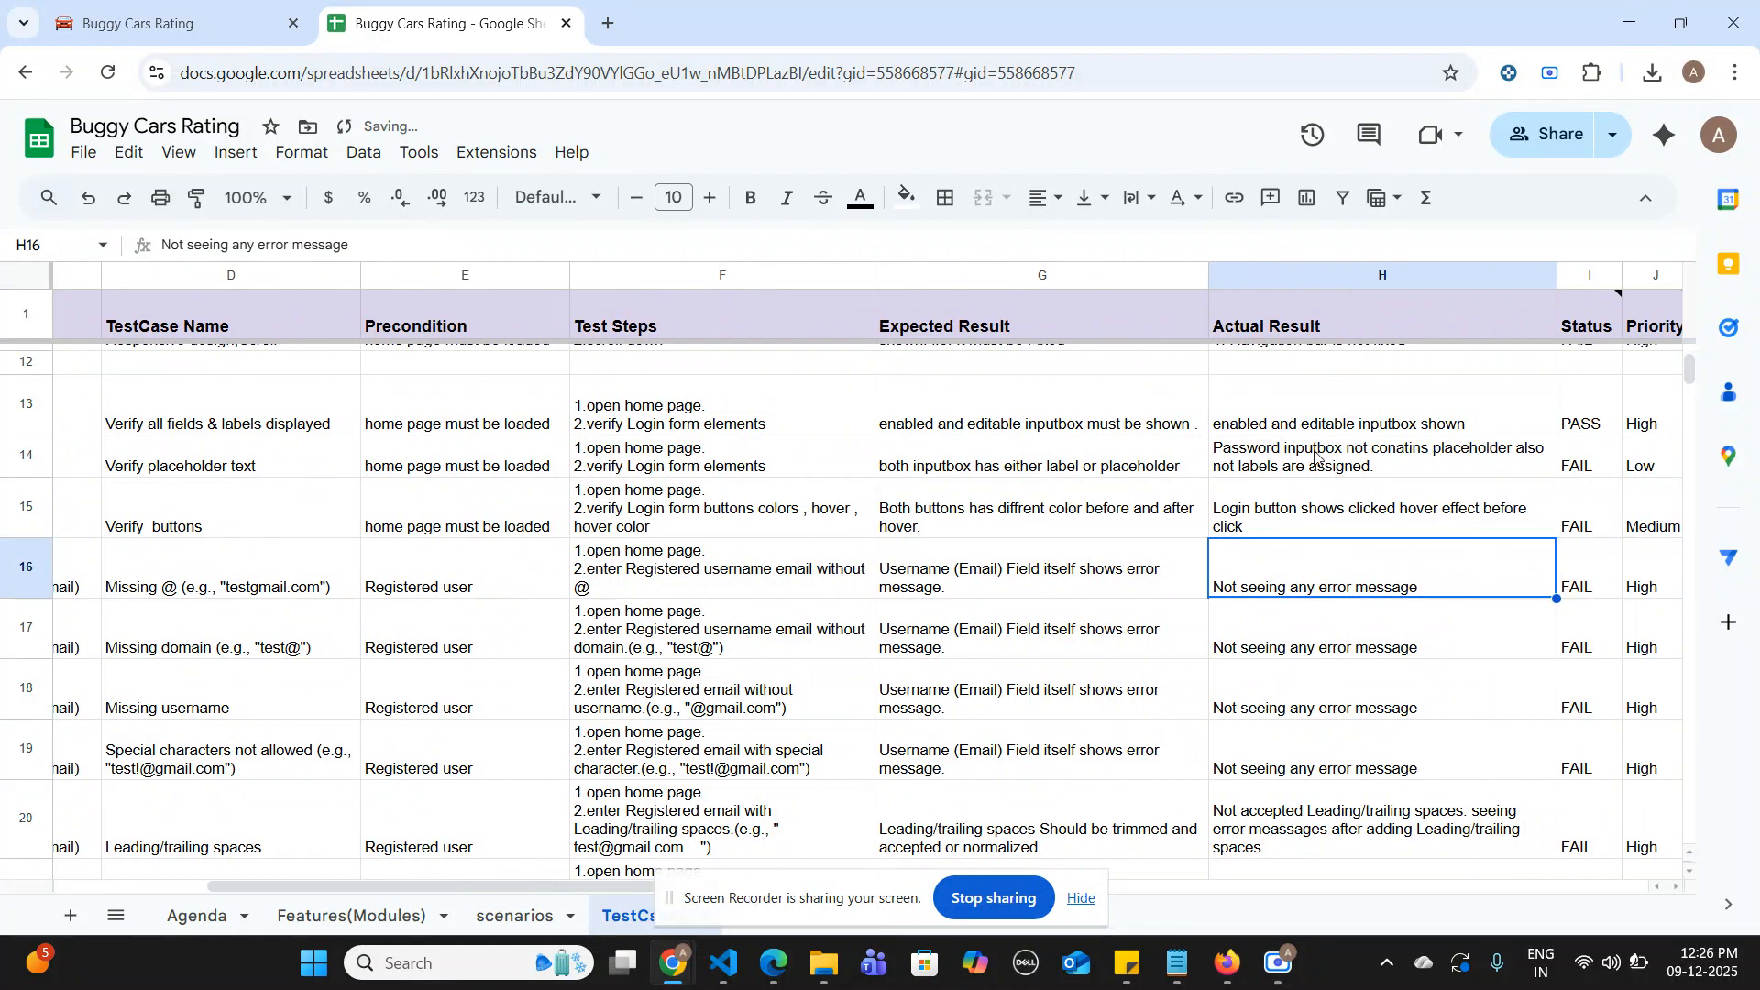
# - Review the actual result and status of the "Verify placeholder text" test case against its expected result
pyautogui.click(1317, 458)
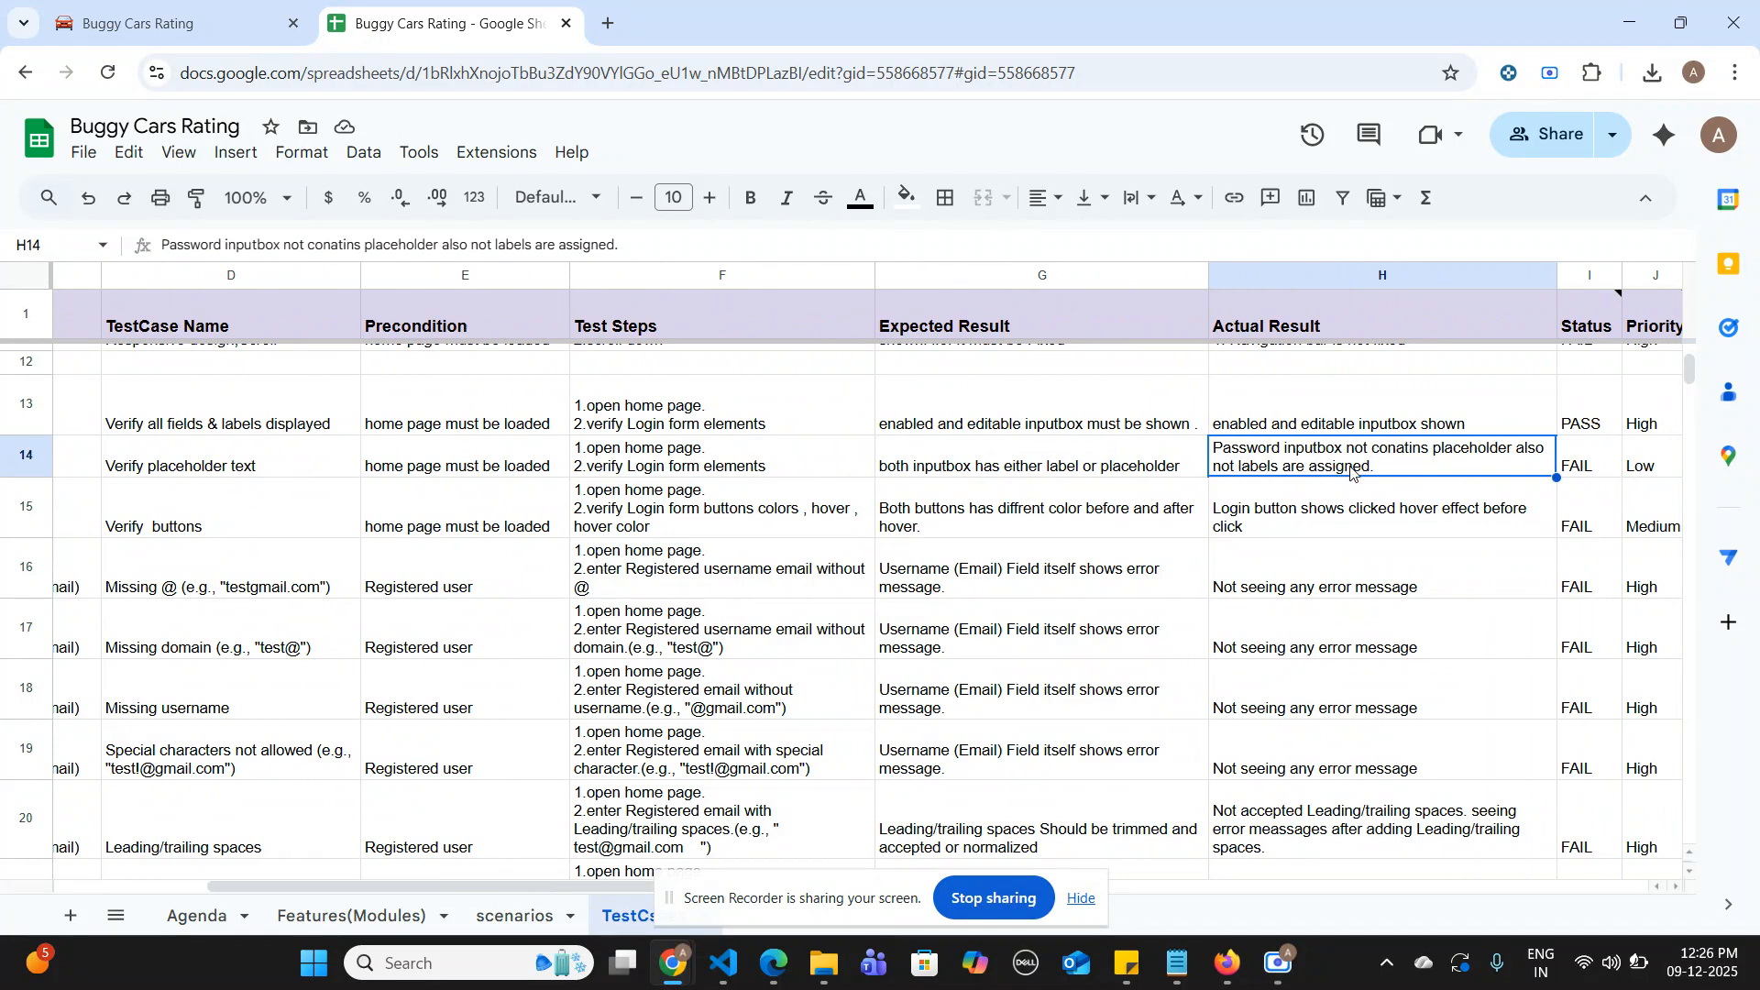
pyautogui.hscroll(3, 1350, 472)
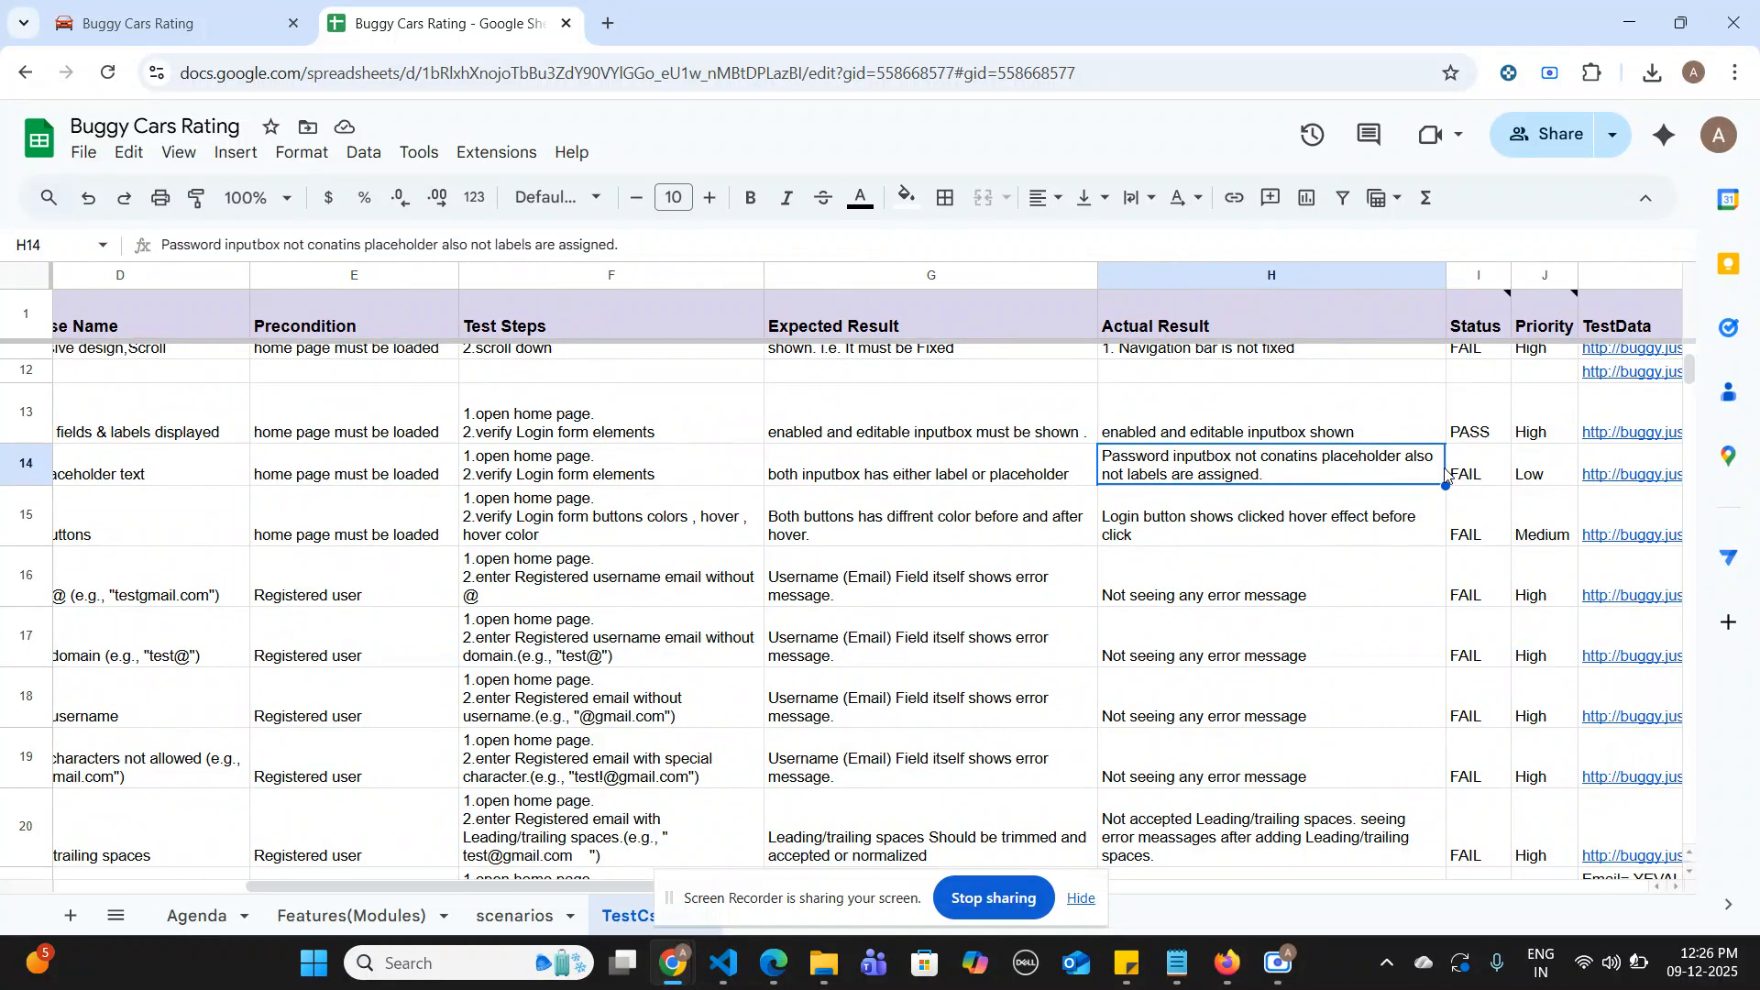
pyautogui.click(1490, 472)
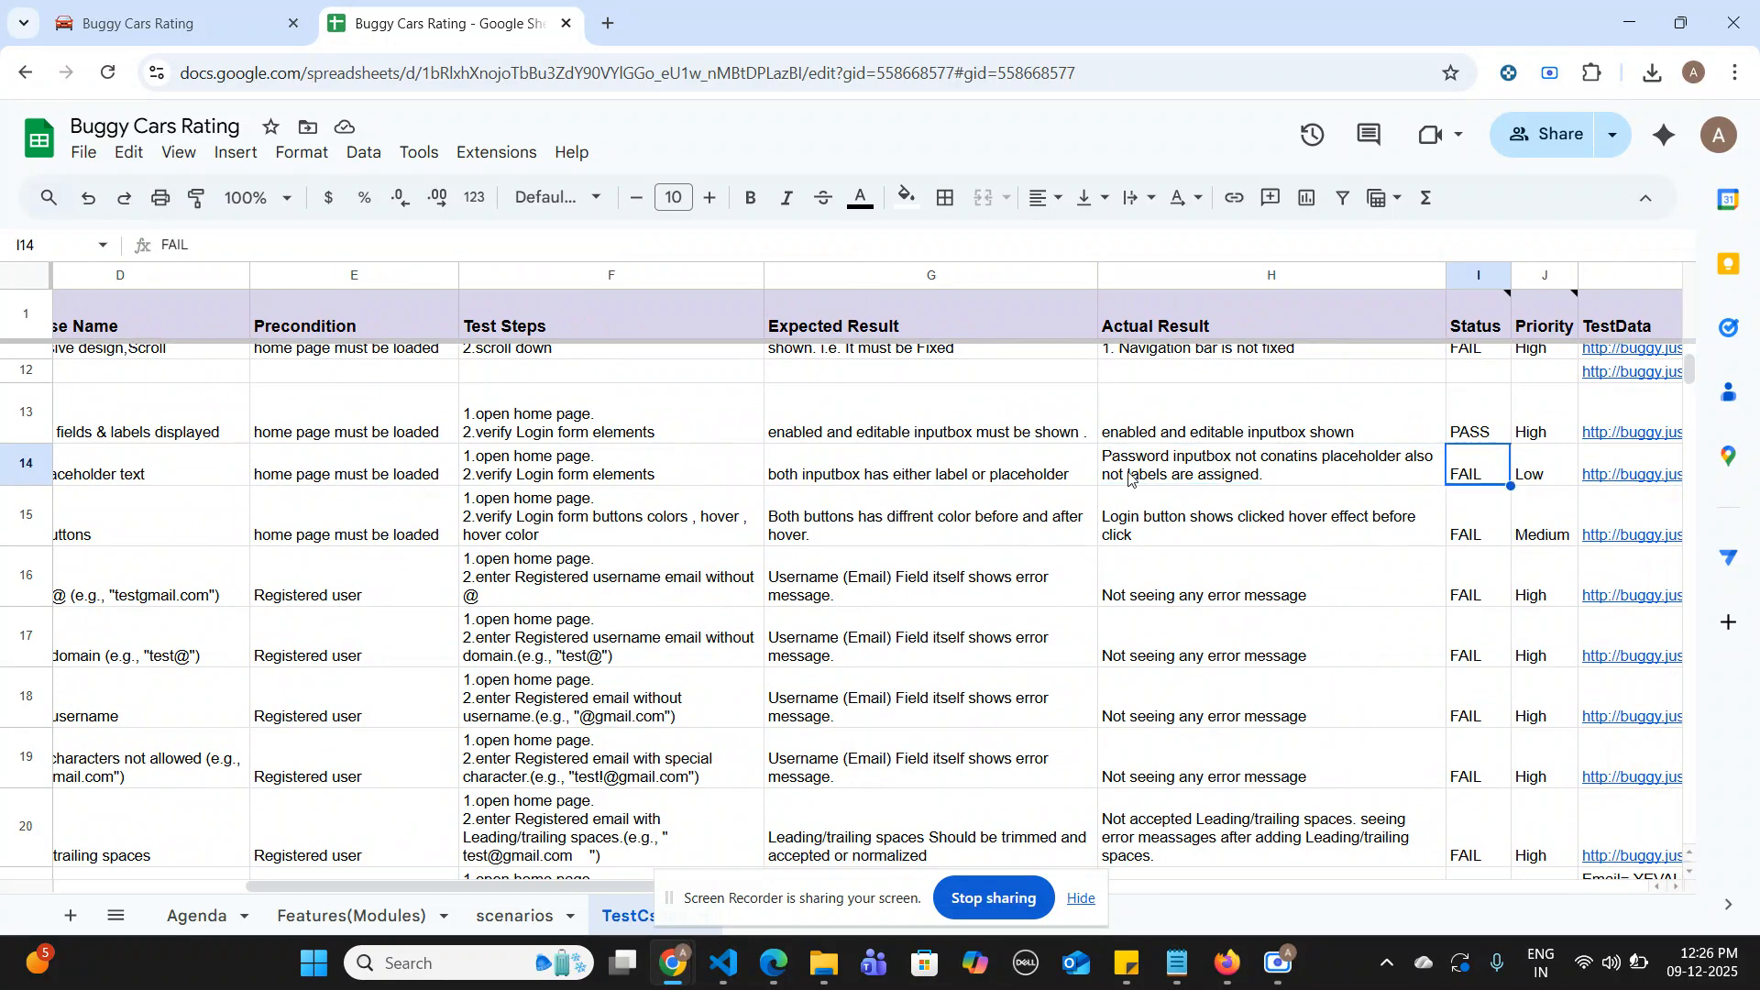
pyautogui.hscroll(-8, 1129, 477)
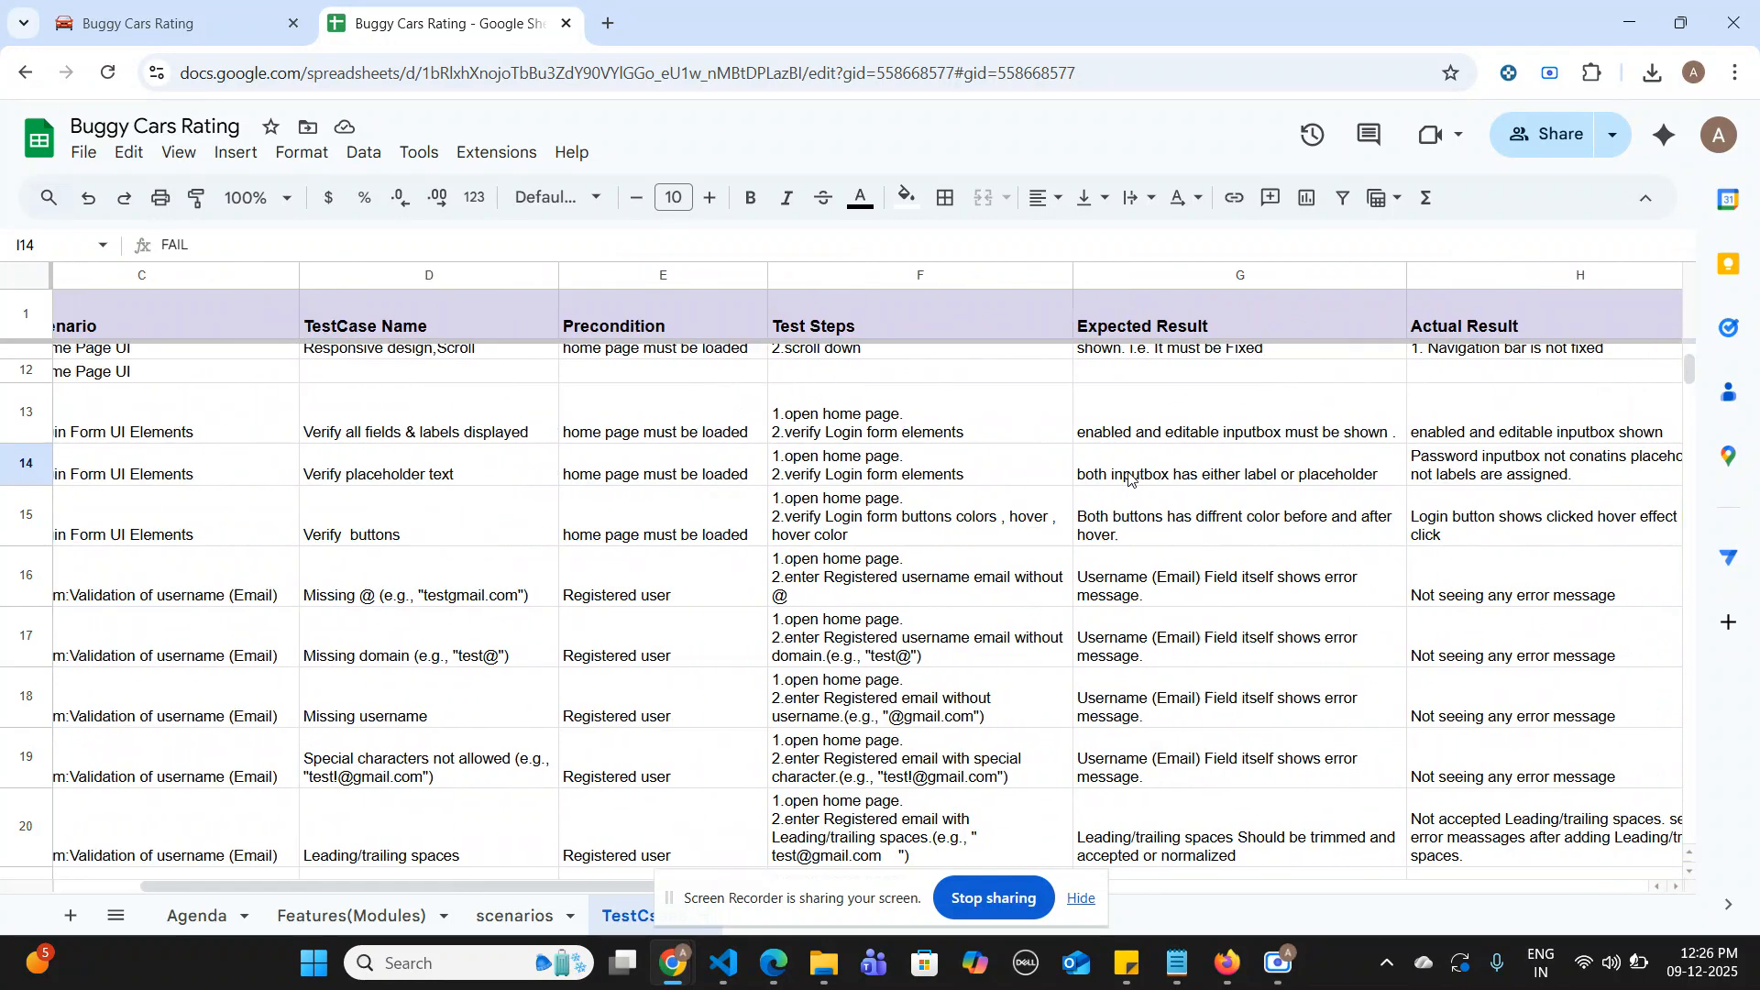
pyautogui.hscroll(8, 1129, 476)
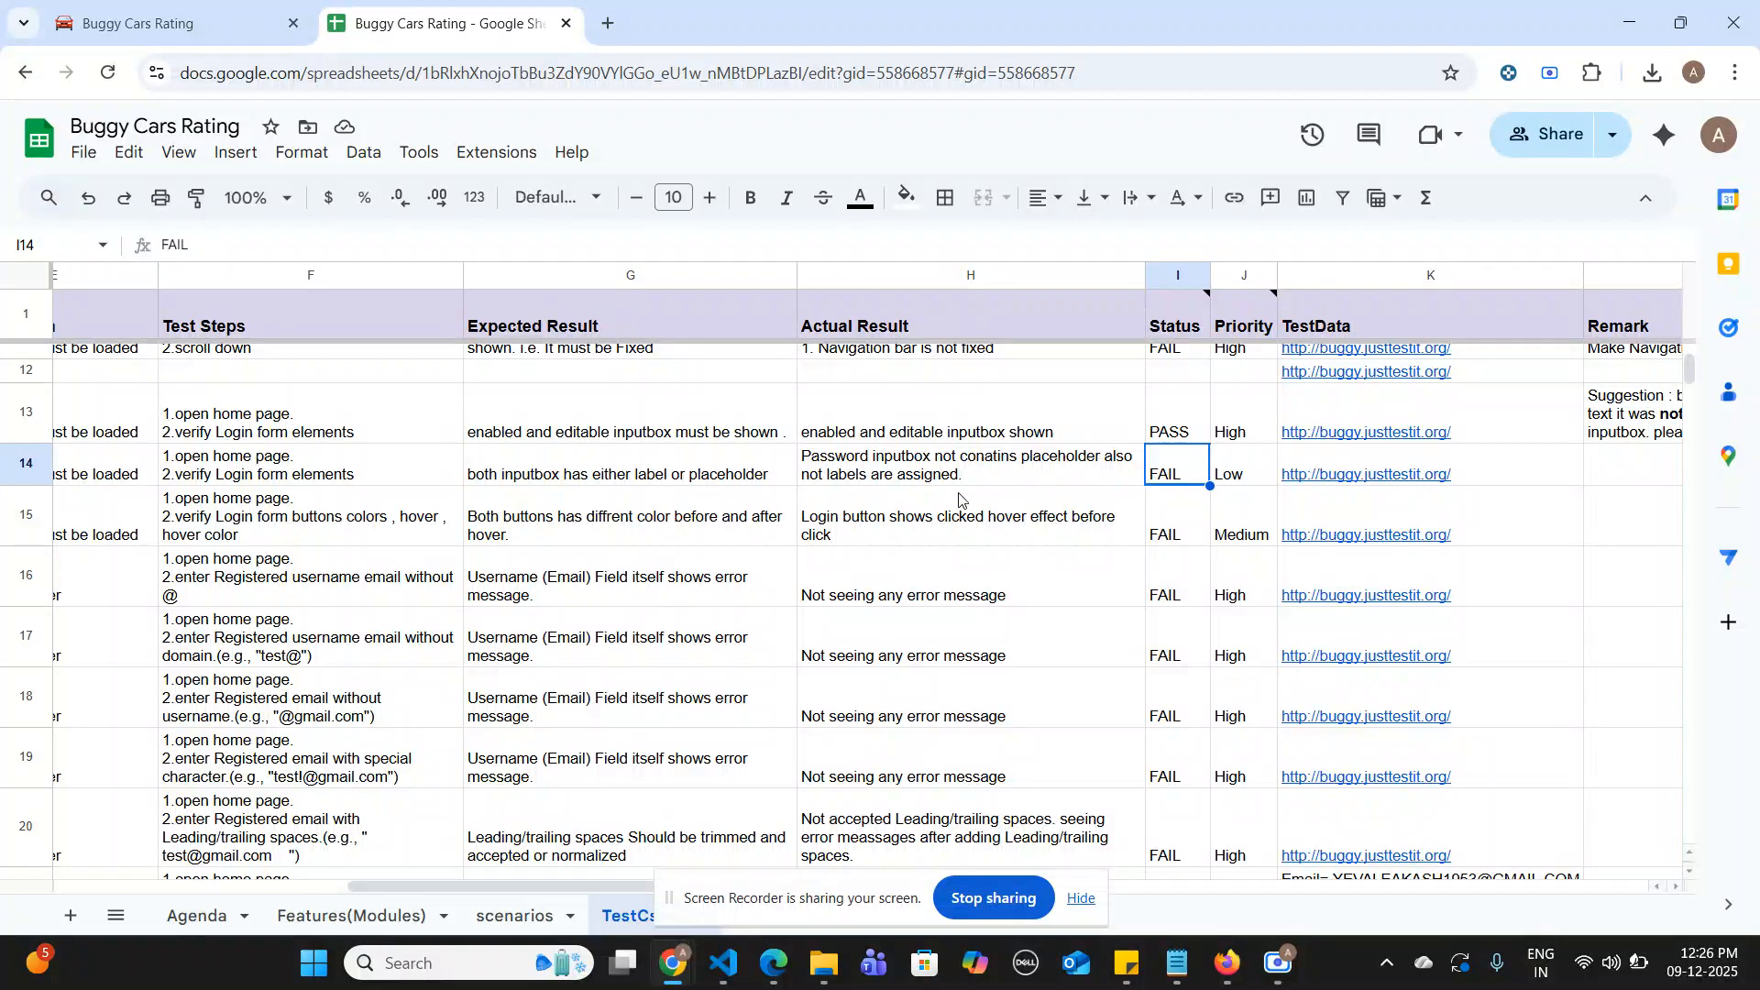
pyautogui.click(912, 479)
pyautogui.hscroll(-5, 907, 477)
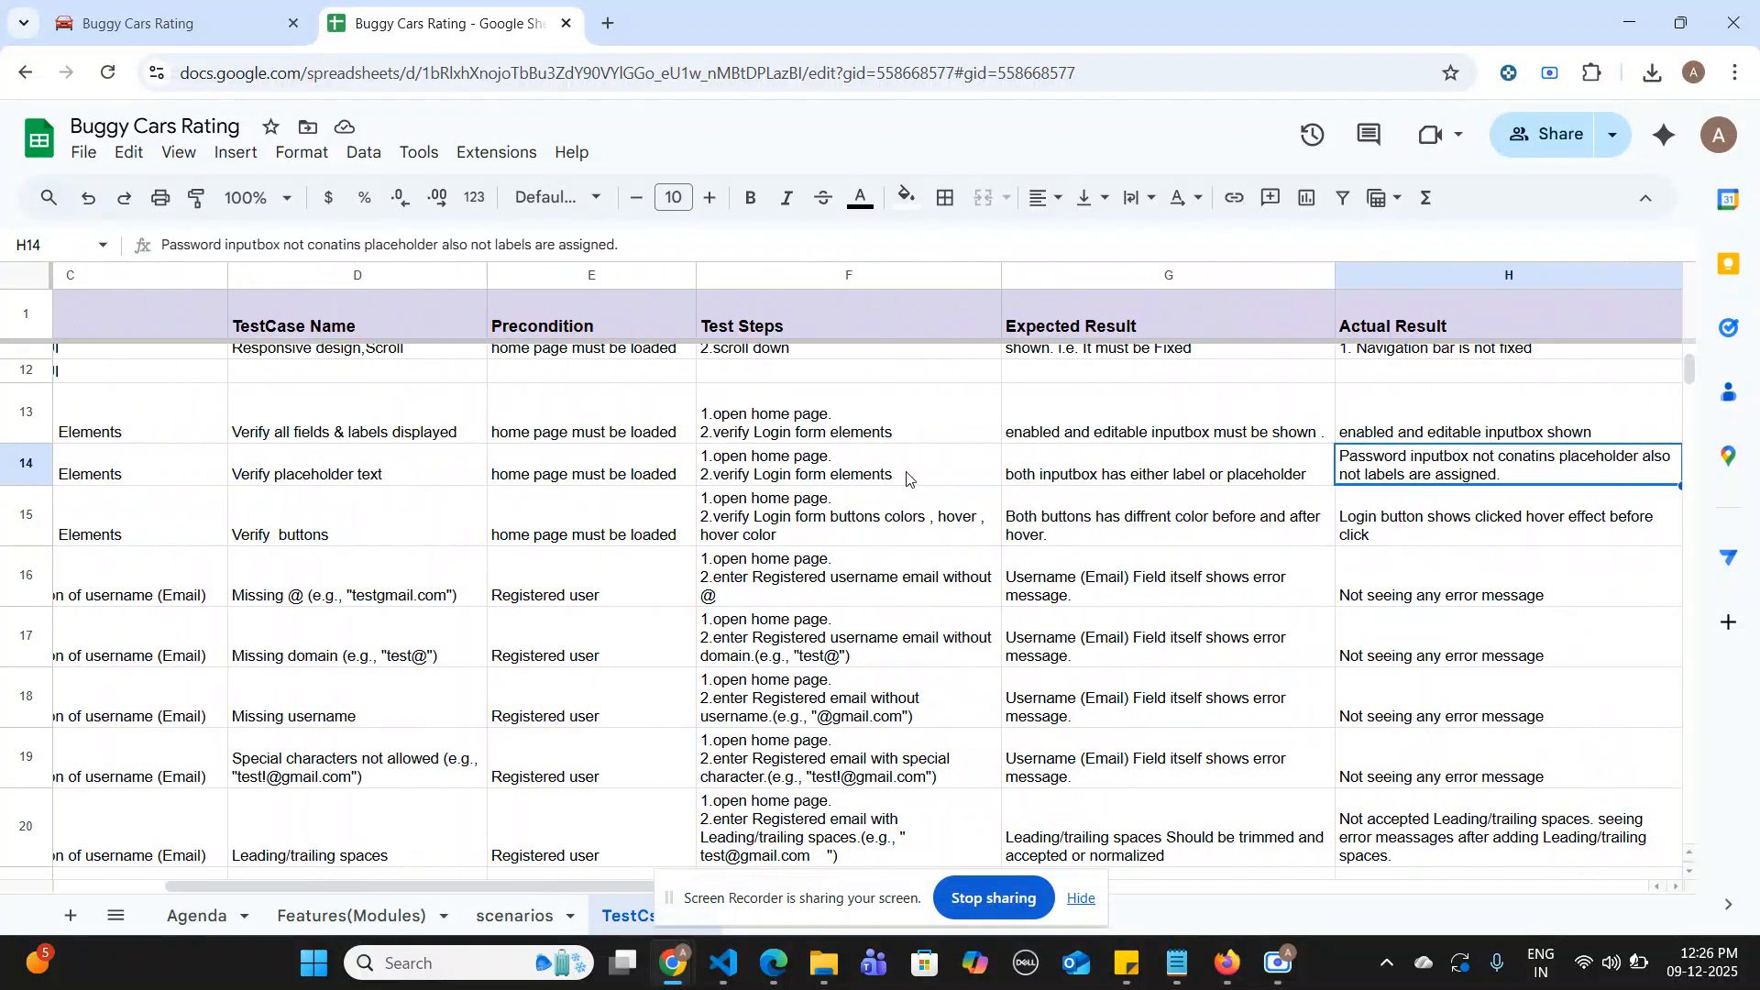
pyautogui.hscroll(-3, 906, 478)
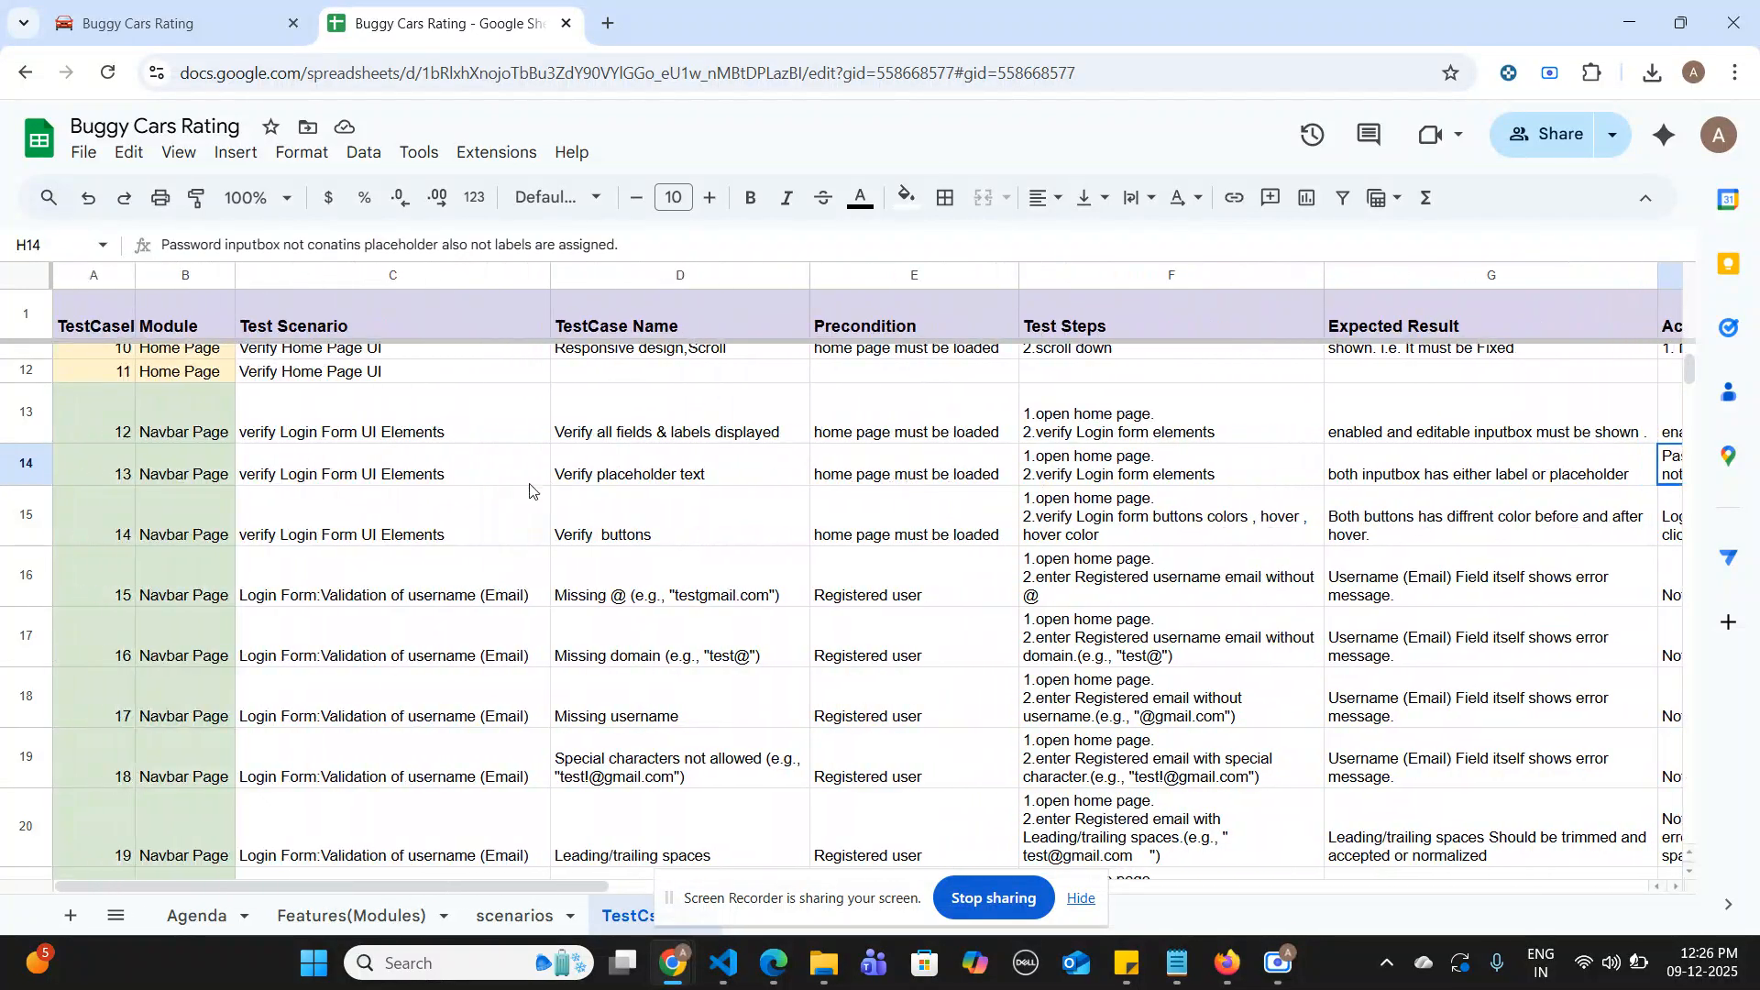
# - Examine the "Verify buttons" test case across its test steps, expected result, actual result, status and priority
pyautogui.click(655, 528)
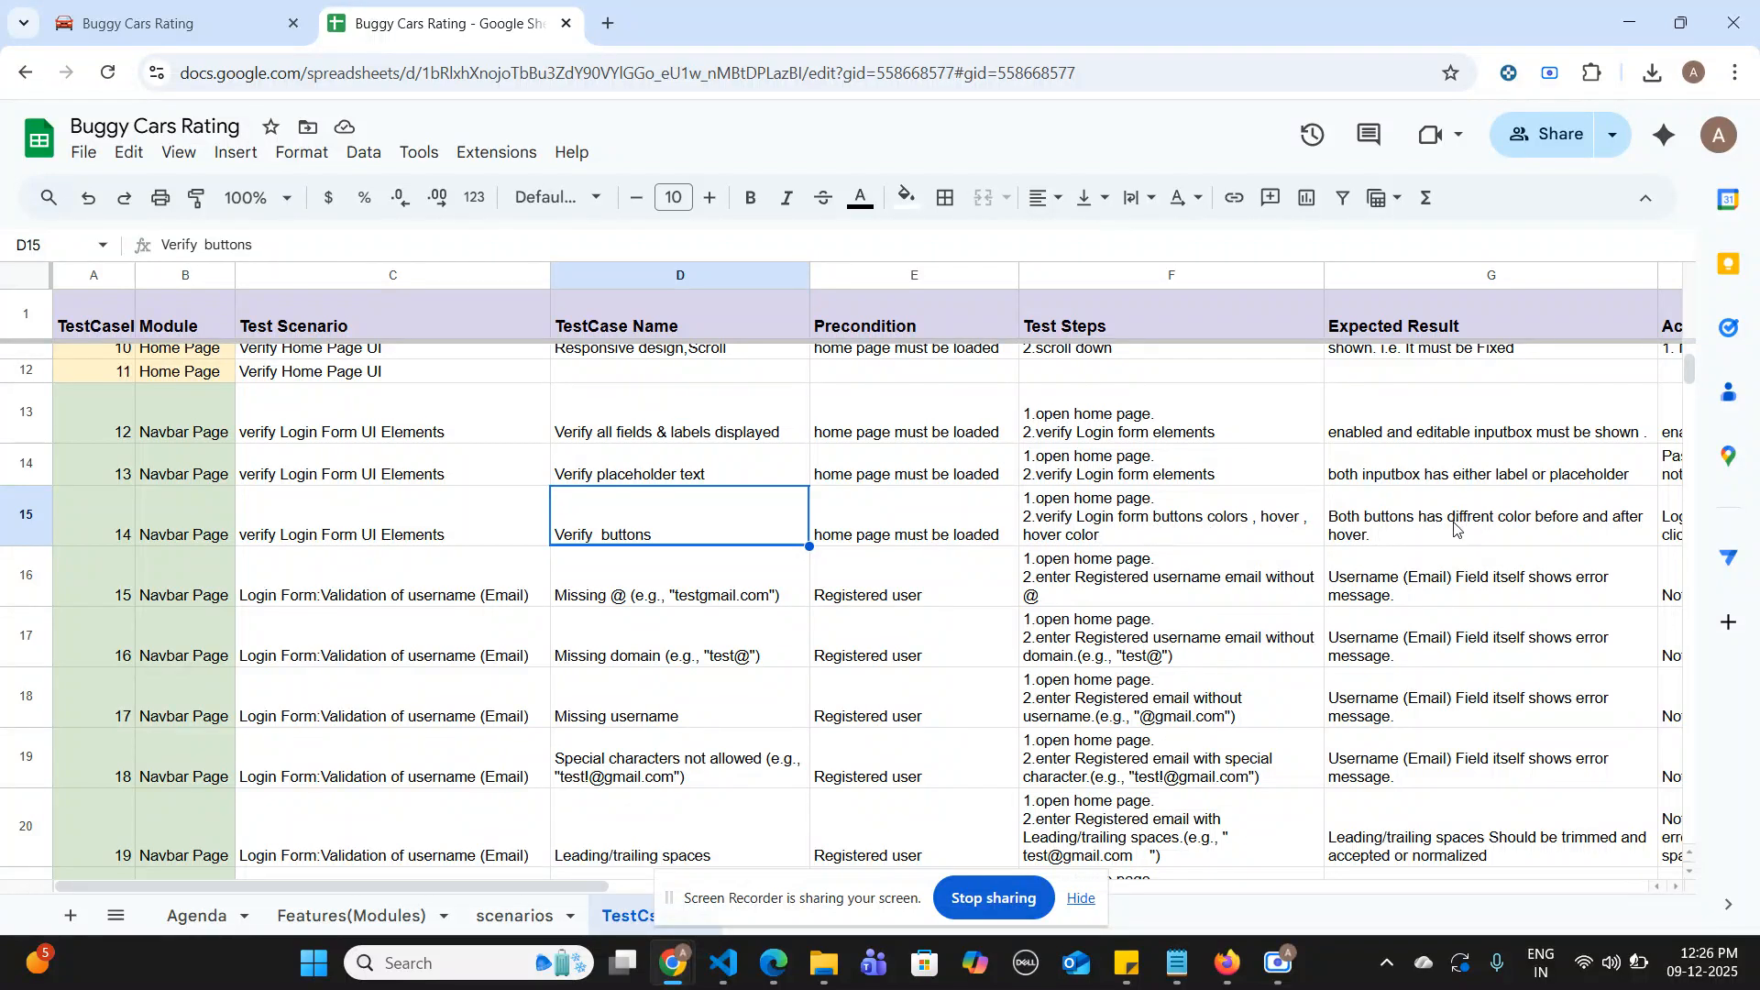
pyautogui.hscroll(1, 1455, 527)
pyautogui.hscroll(3, 1356, 533)
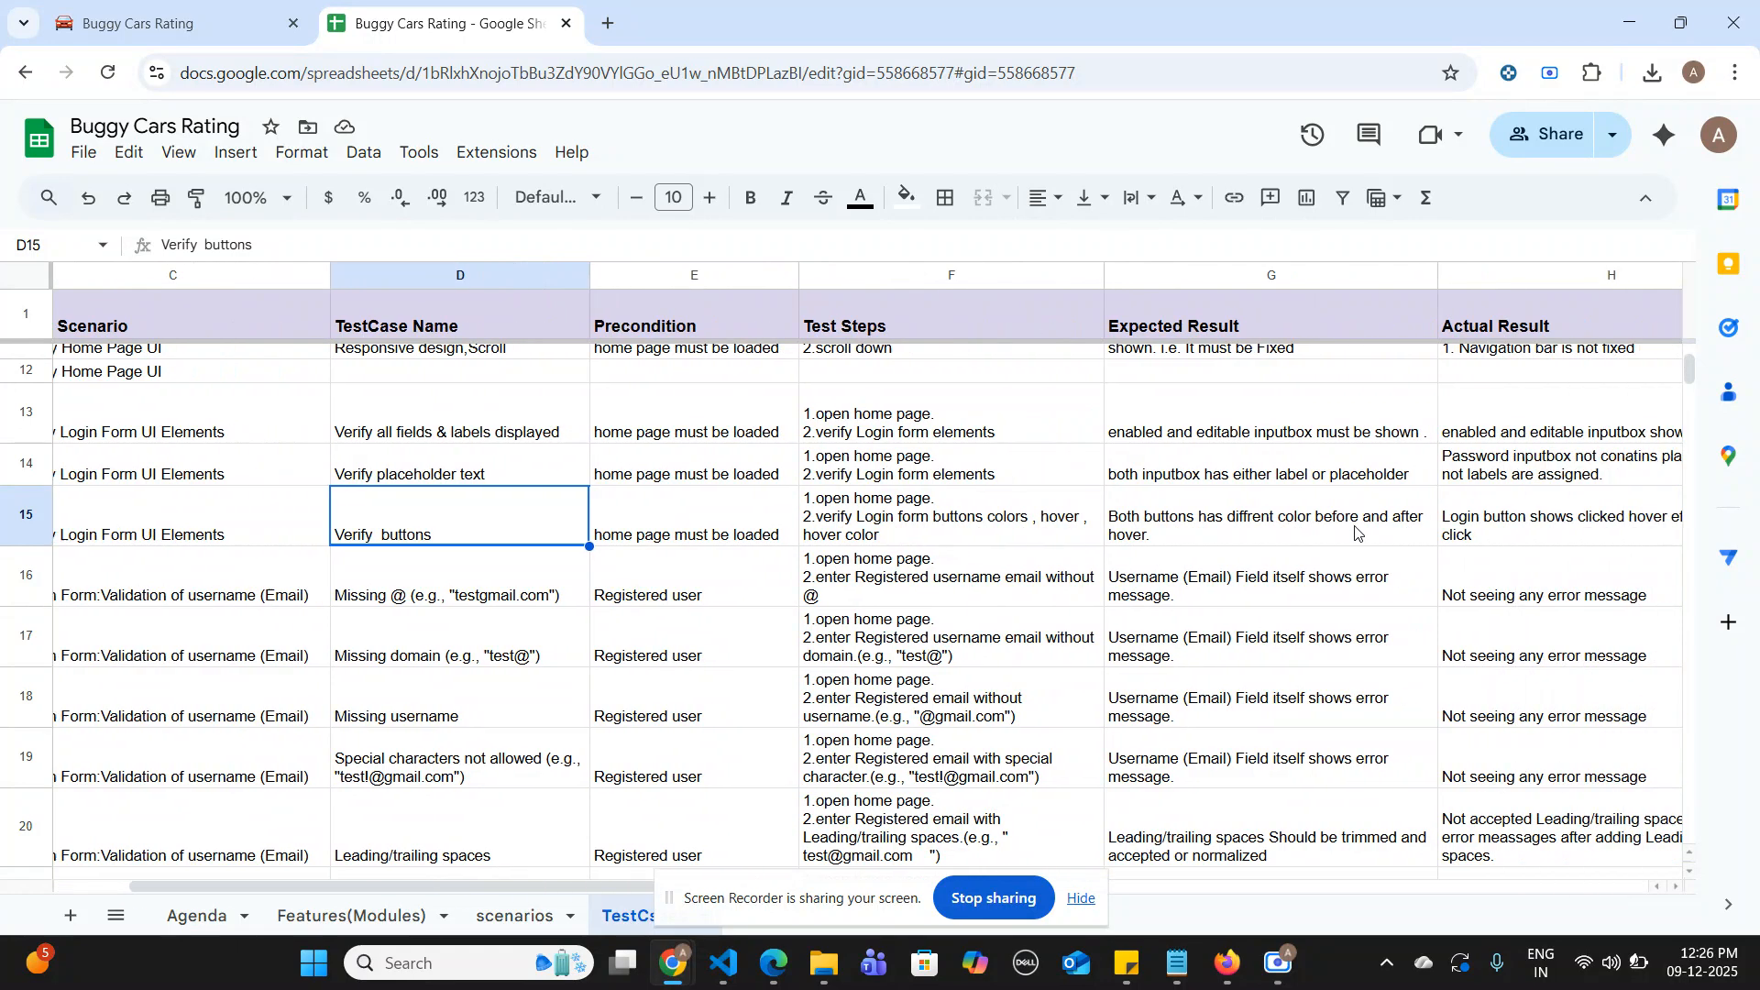
pyautogui.hscroll(1, 1355, 533)
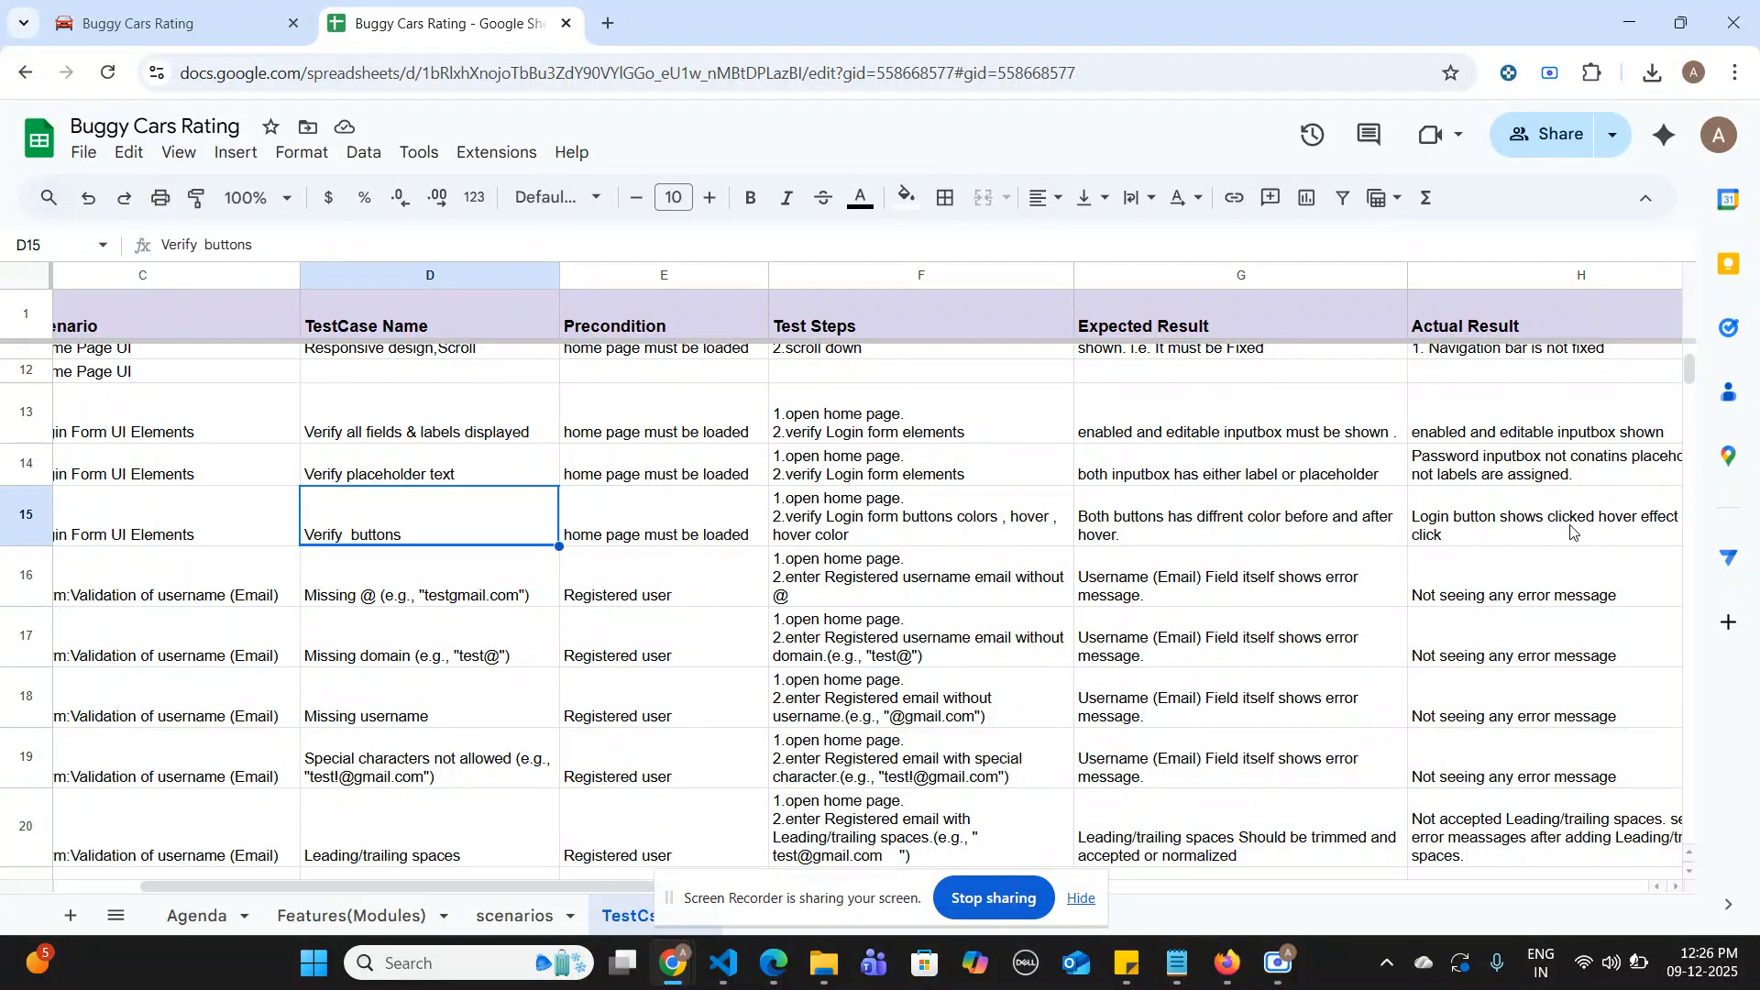
pyautogui.hscroll(1, 1570, 531)
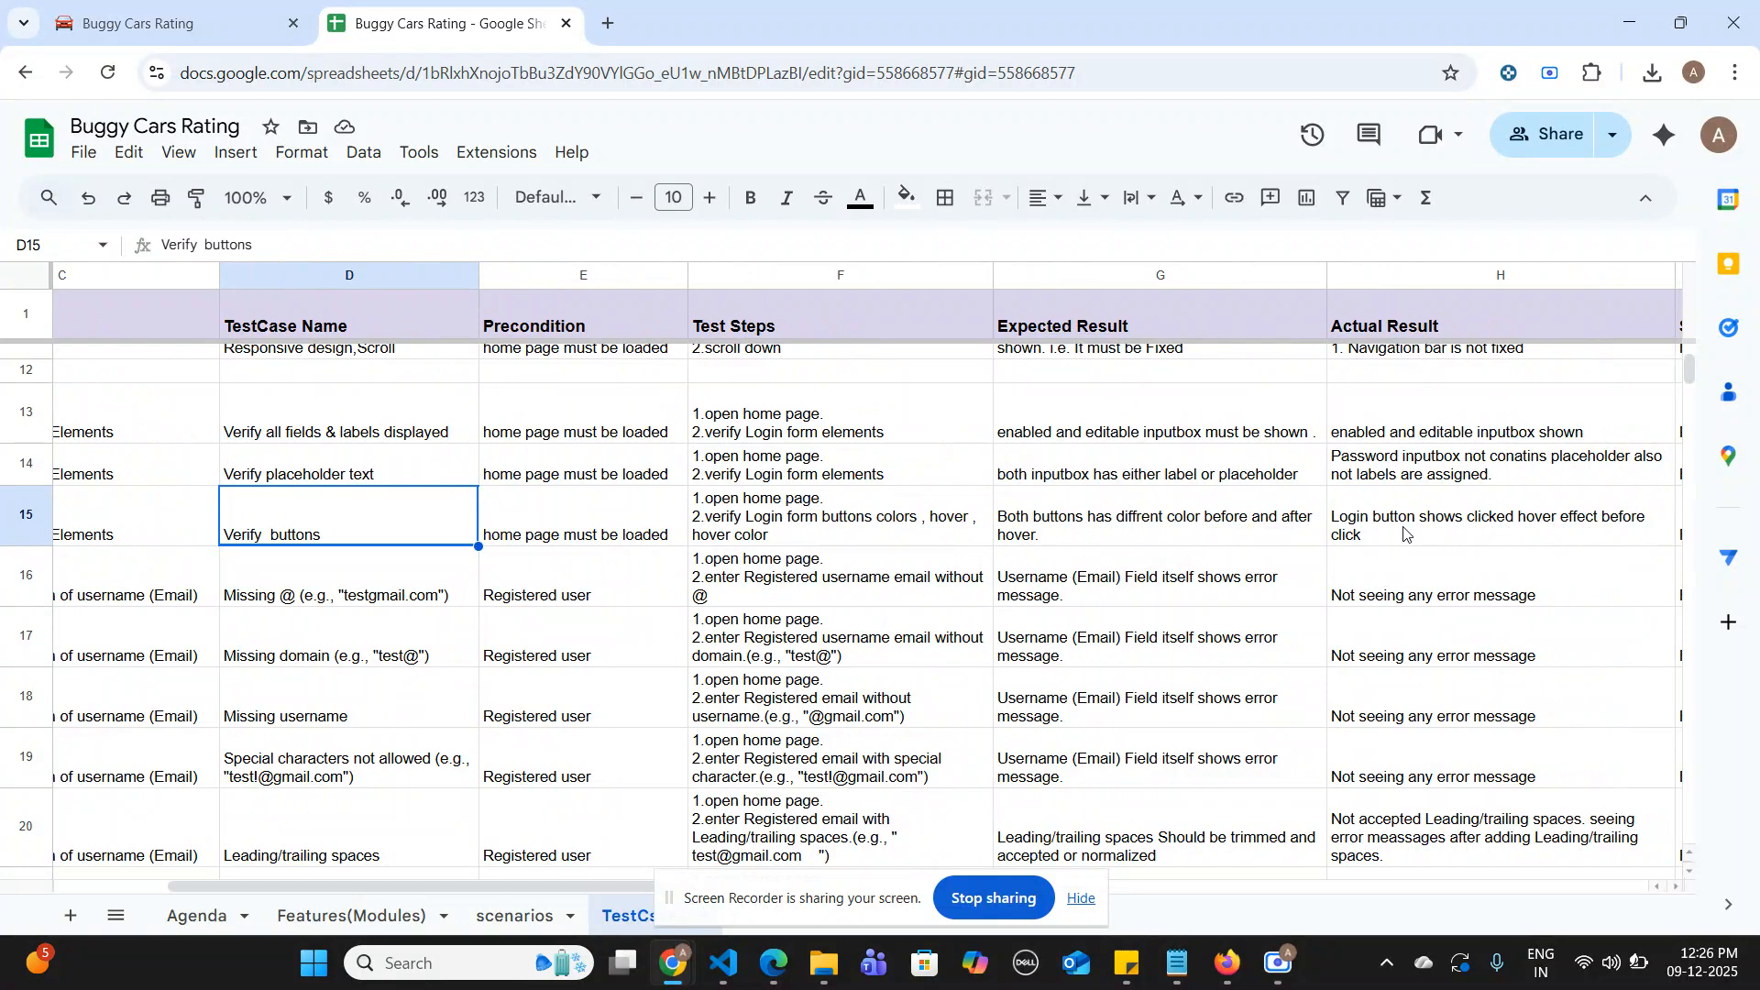
pyautogui.hscroll(3, 1403, 533)
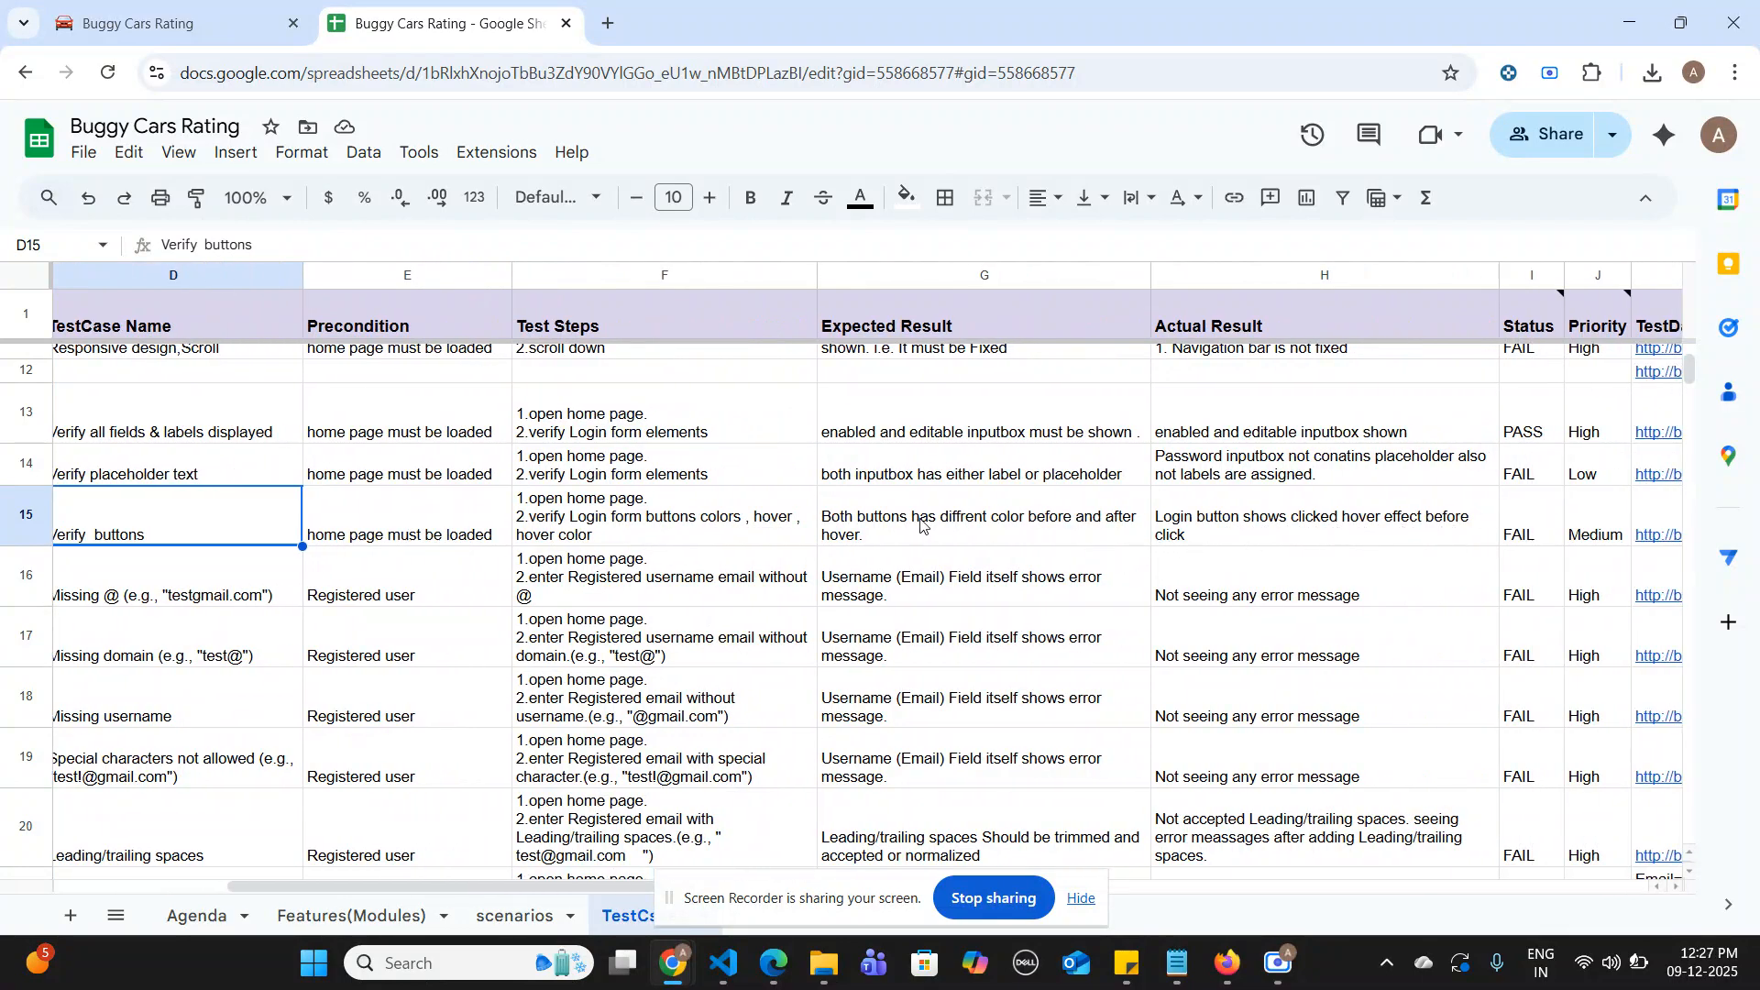
pyautogui.hscroll(-6, 920, 524)
# - Examine the username (Email) validation test cases, starting with the missing @ case, through their results, status and priority
pyautogui.scroll(-1, 342, 570)
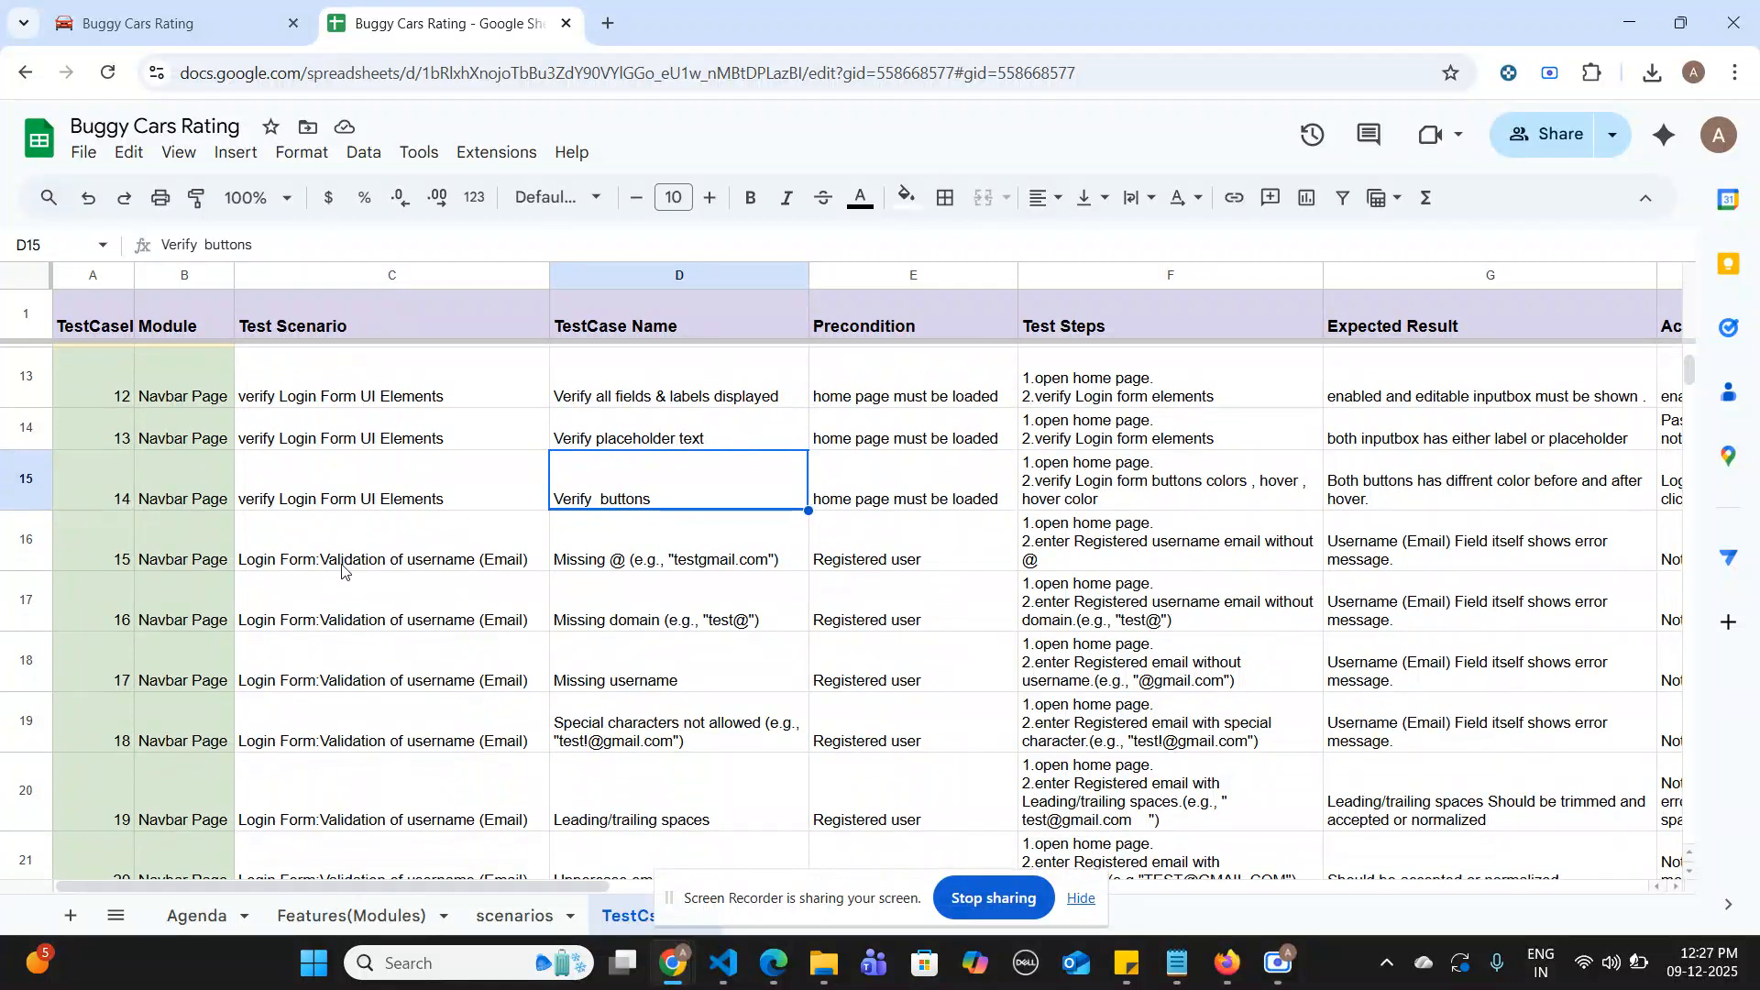
pyautogui.scroll(-1, 342, 570)
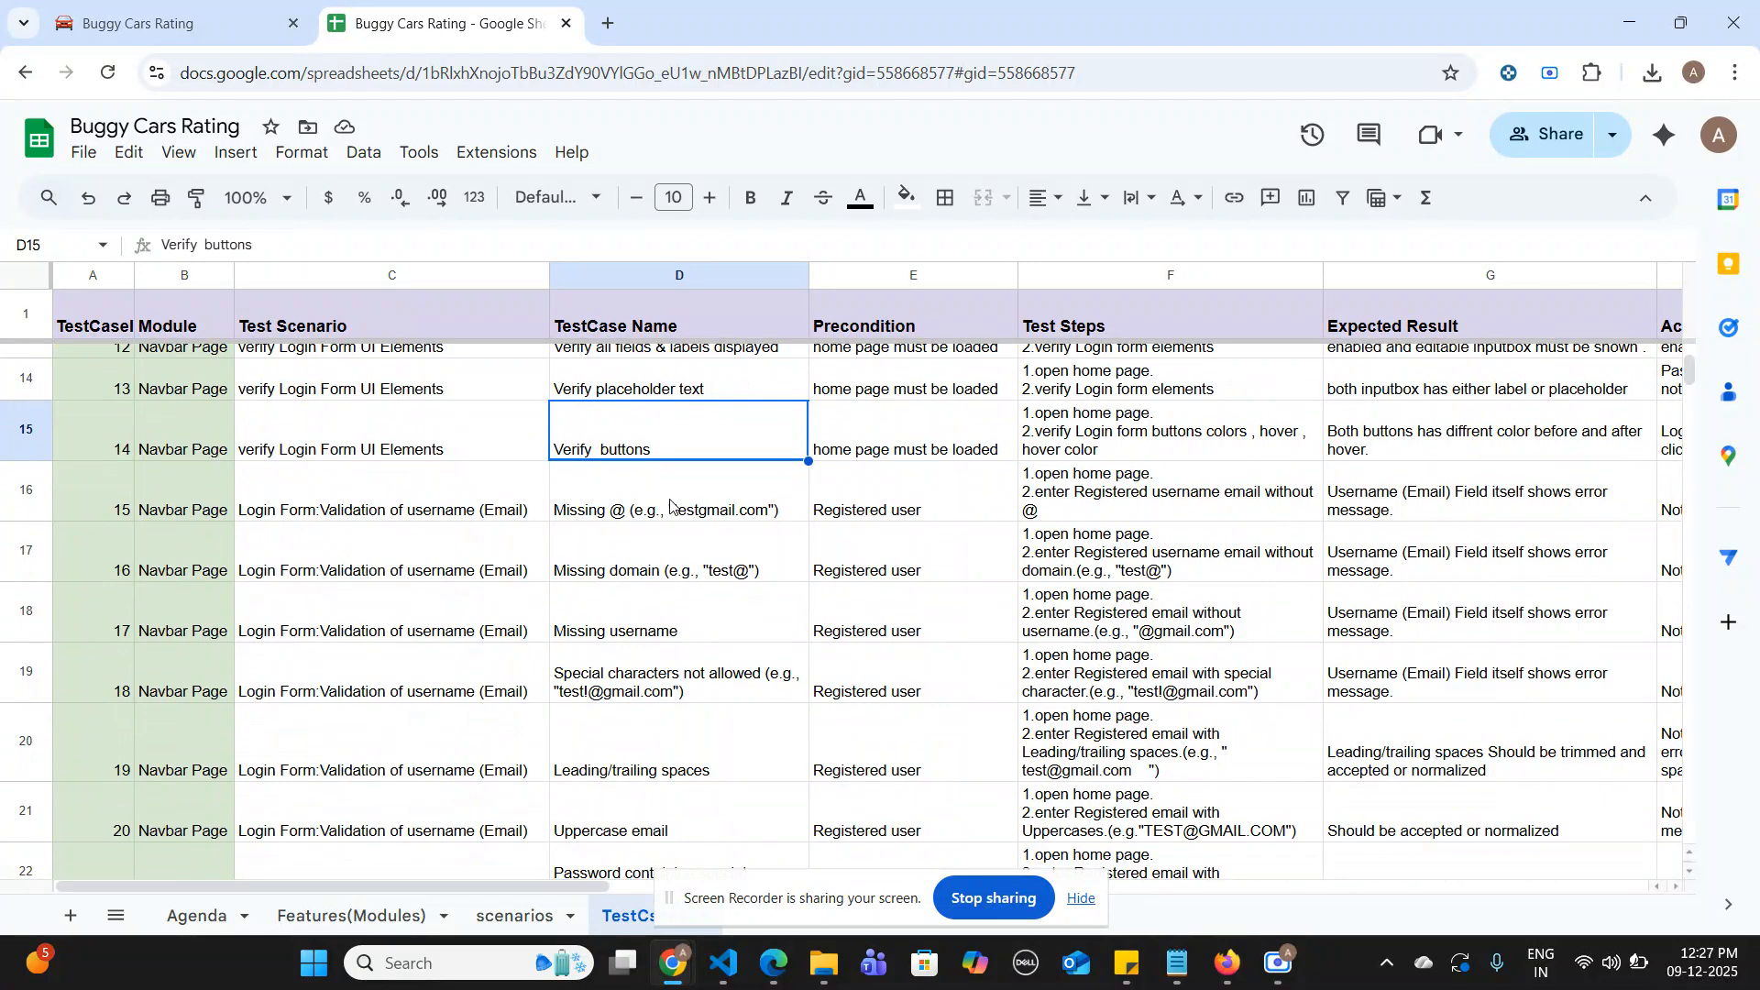
pyautogui.scroll(-1, 669, 504)
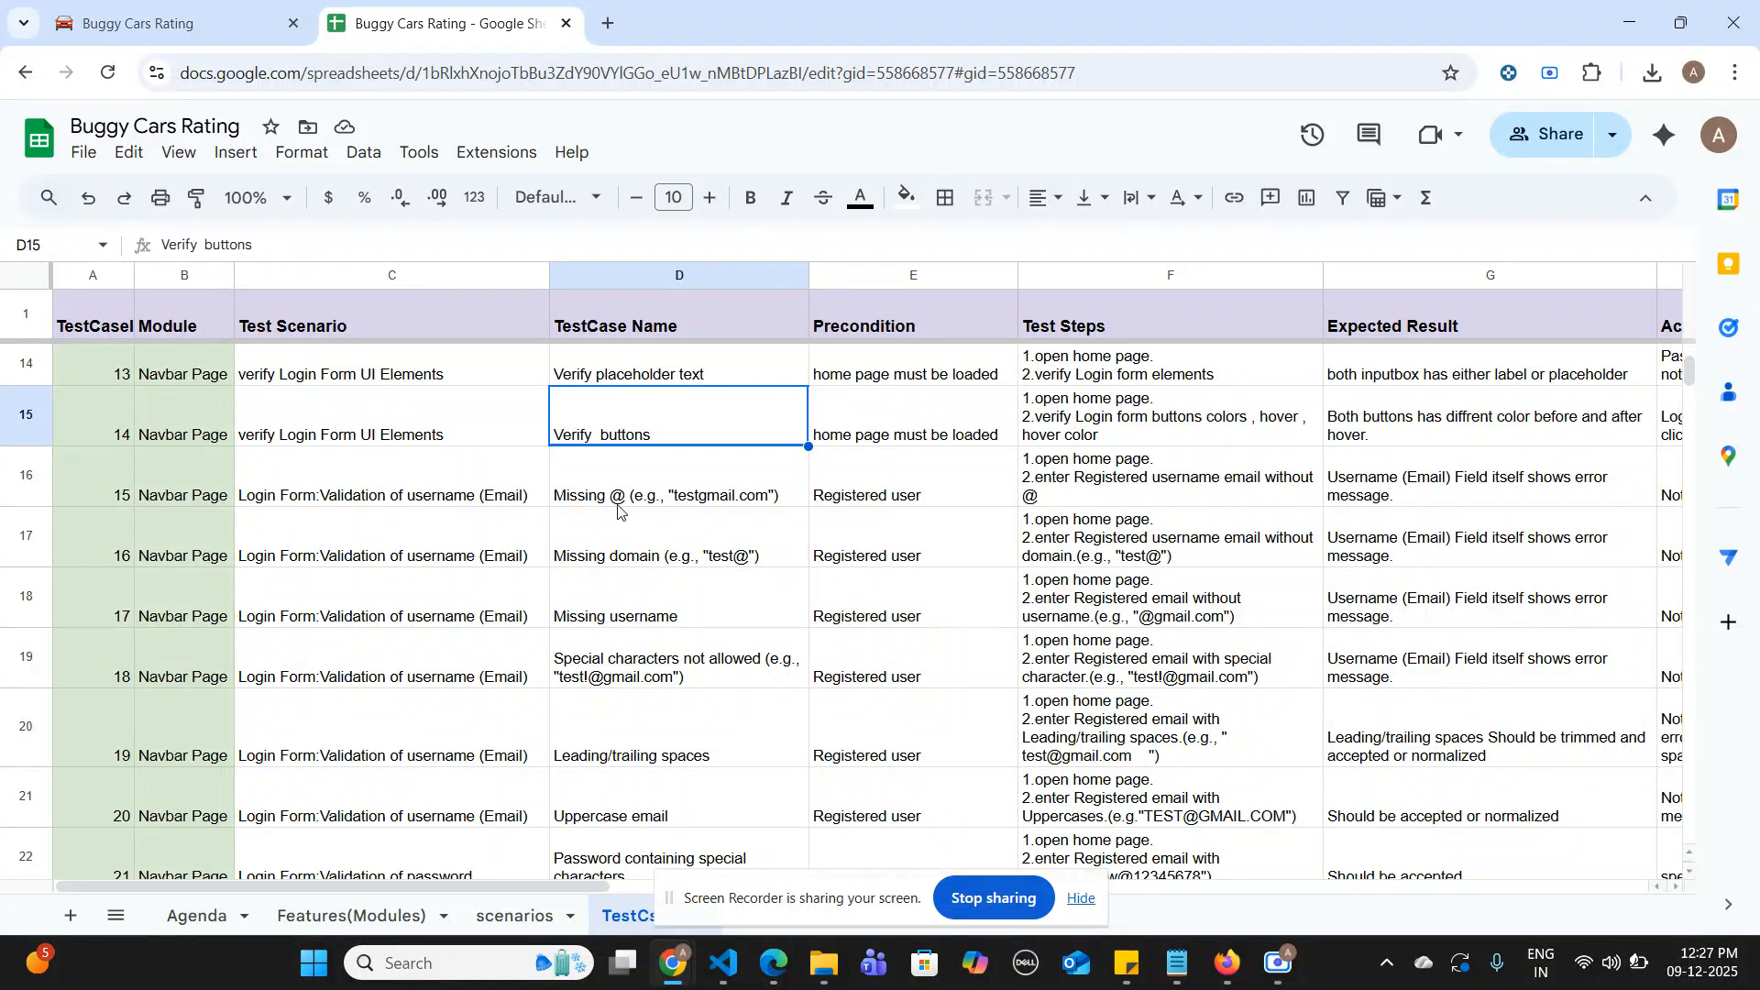
pyautogui.hscroll(3, 938, 499)
pyautogui.hscroll(3, 938, 499)
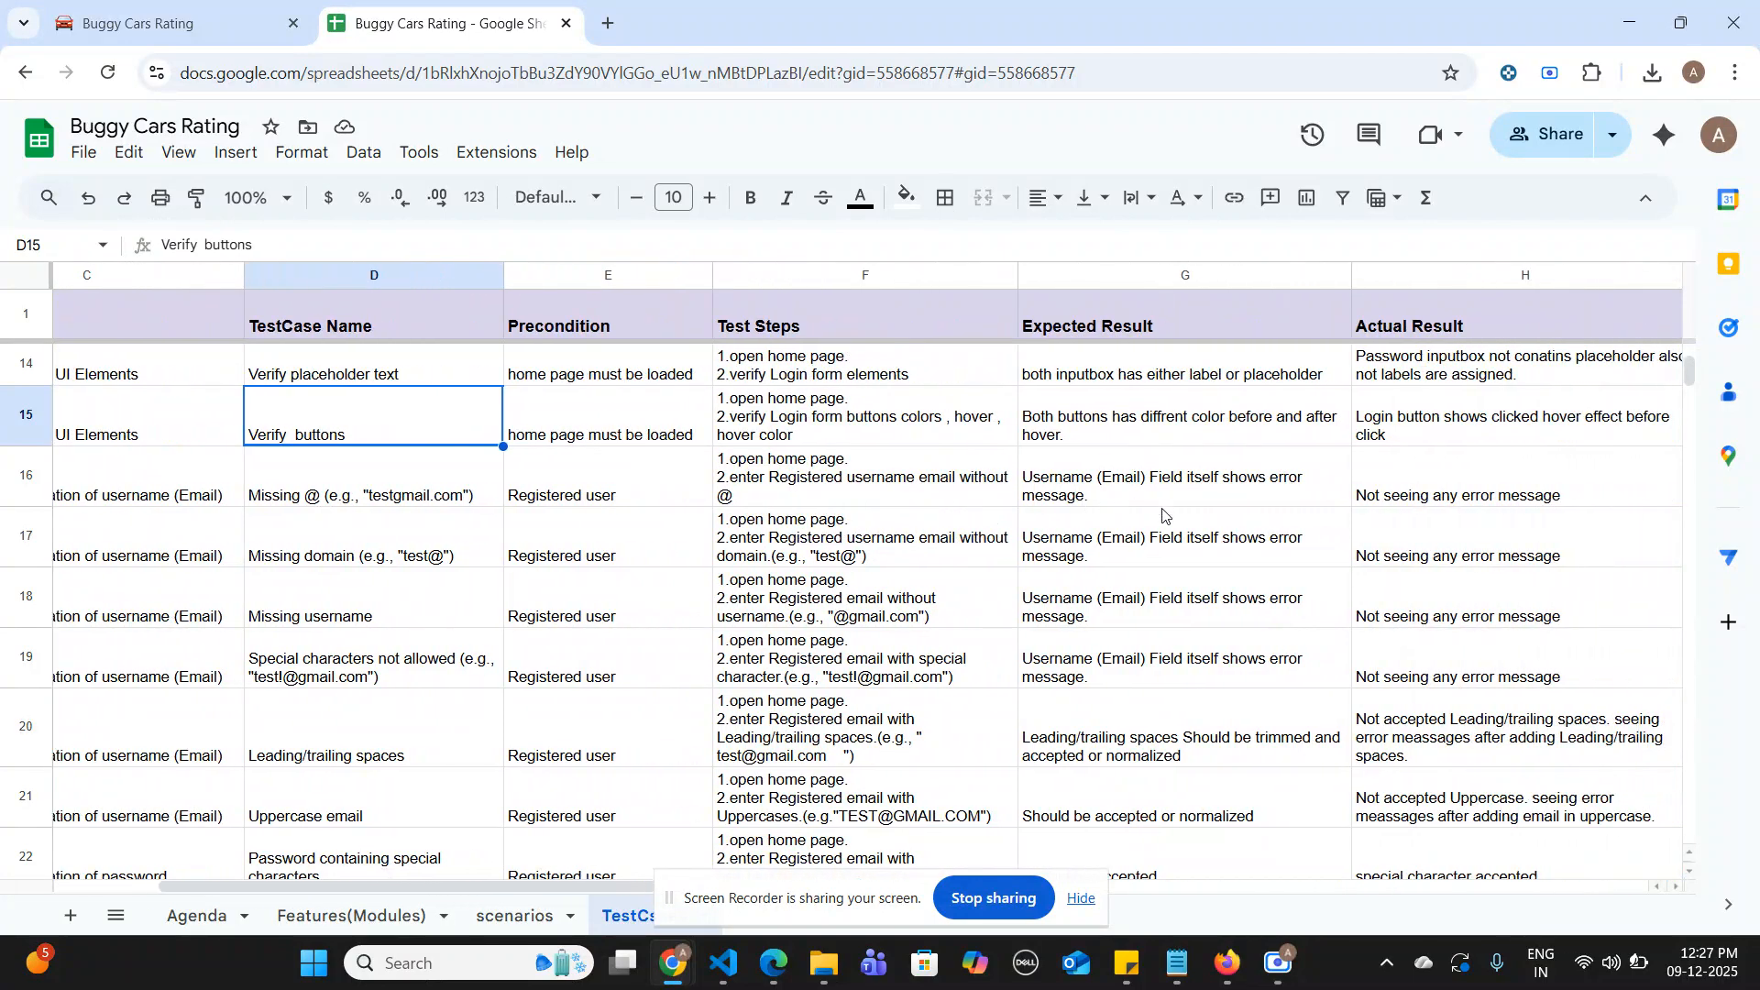
pyautogui.hscroll(1, 1298, 508)
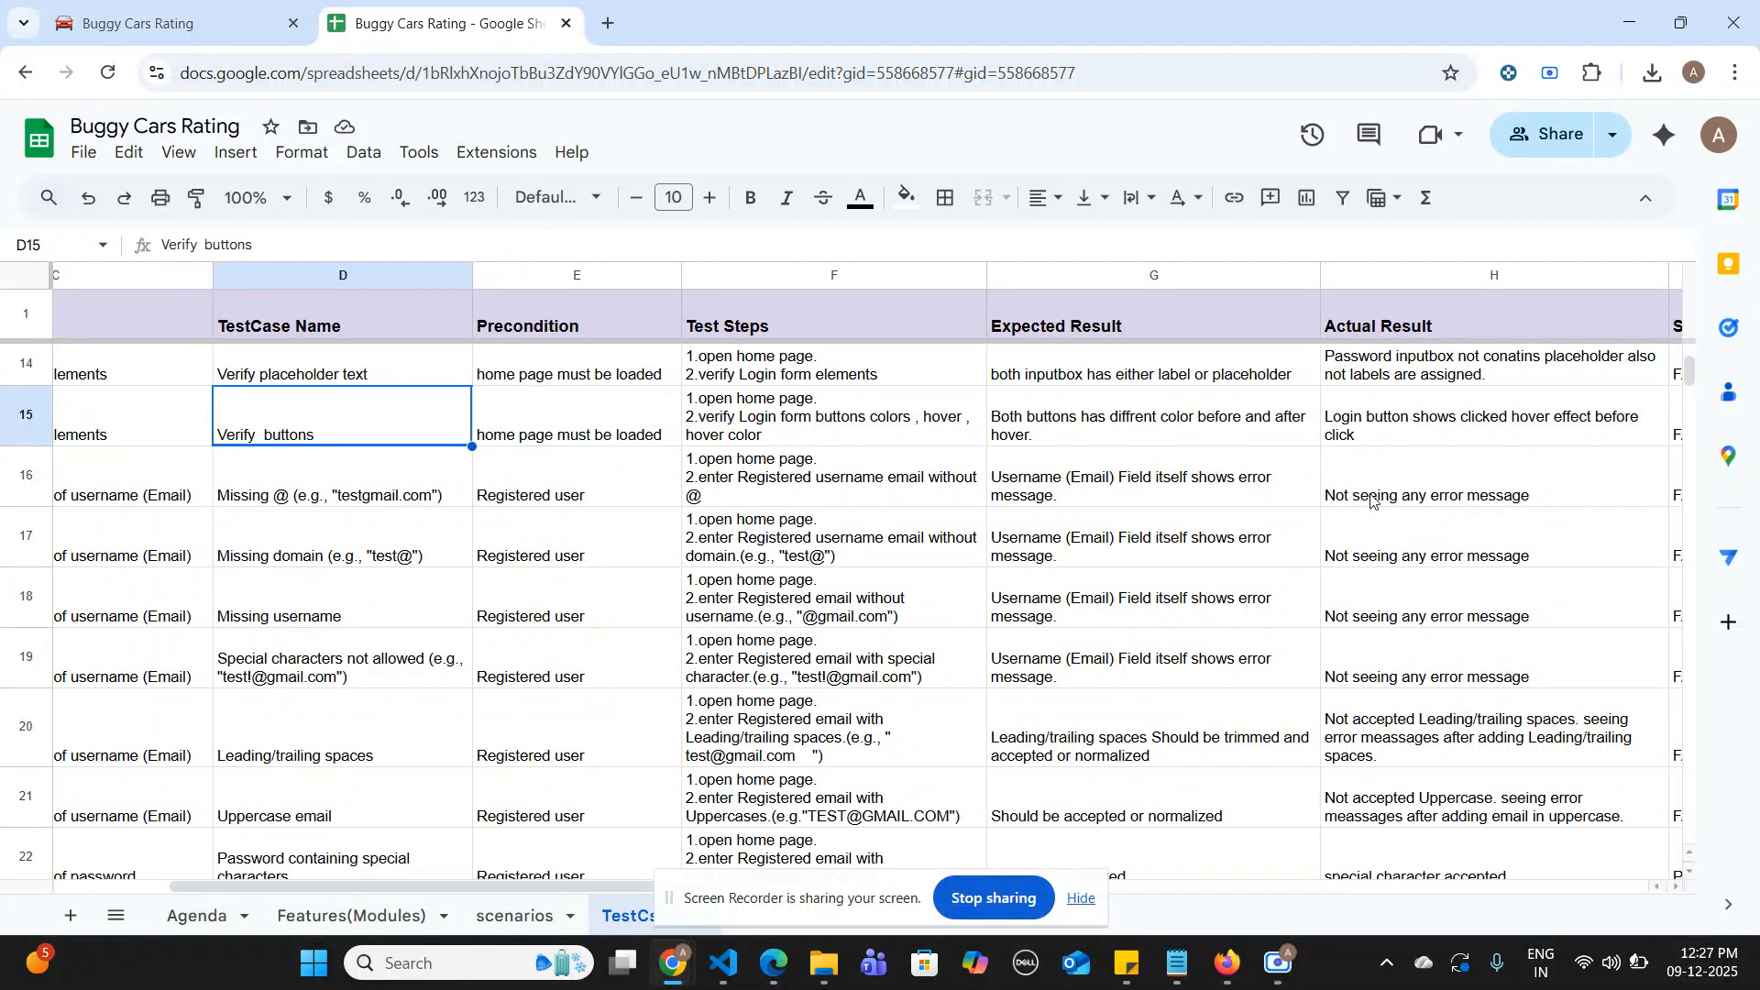
pyautogui.hscroll(2, 1495, 486)
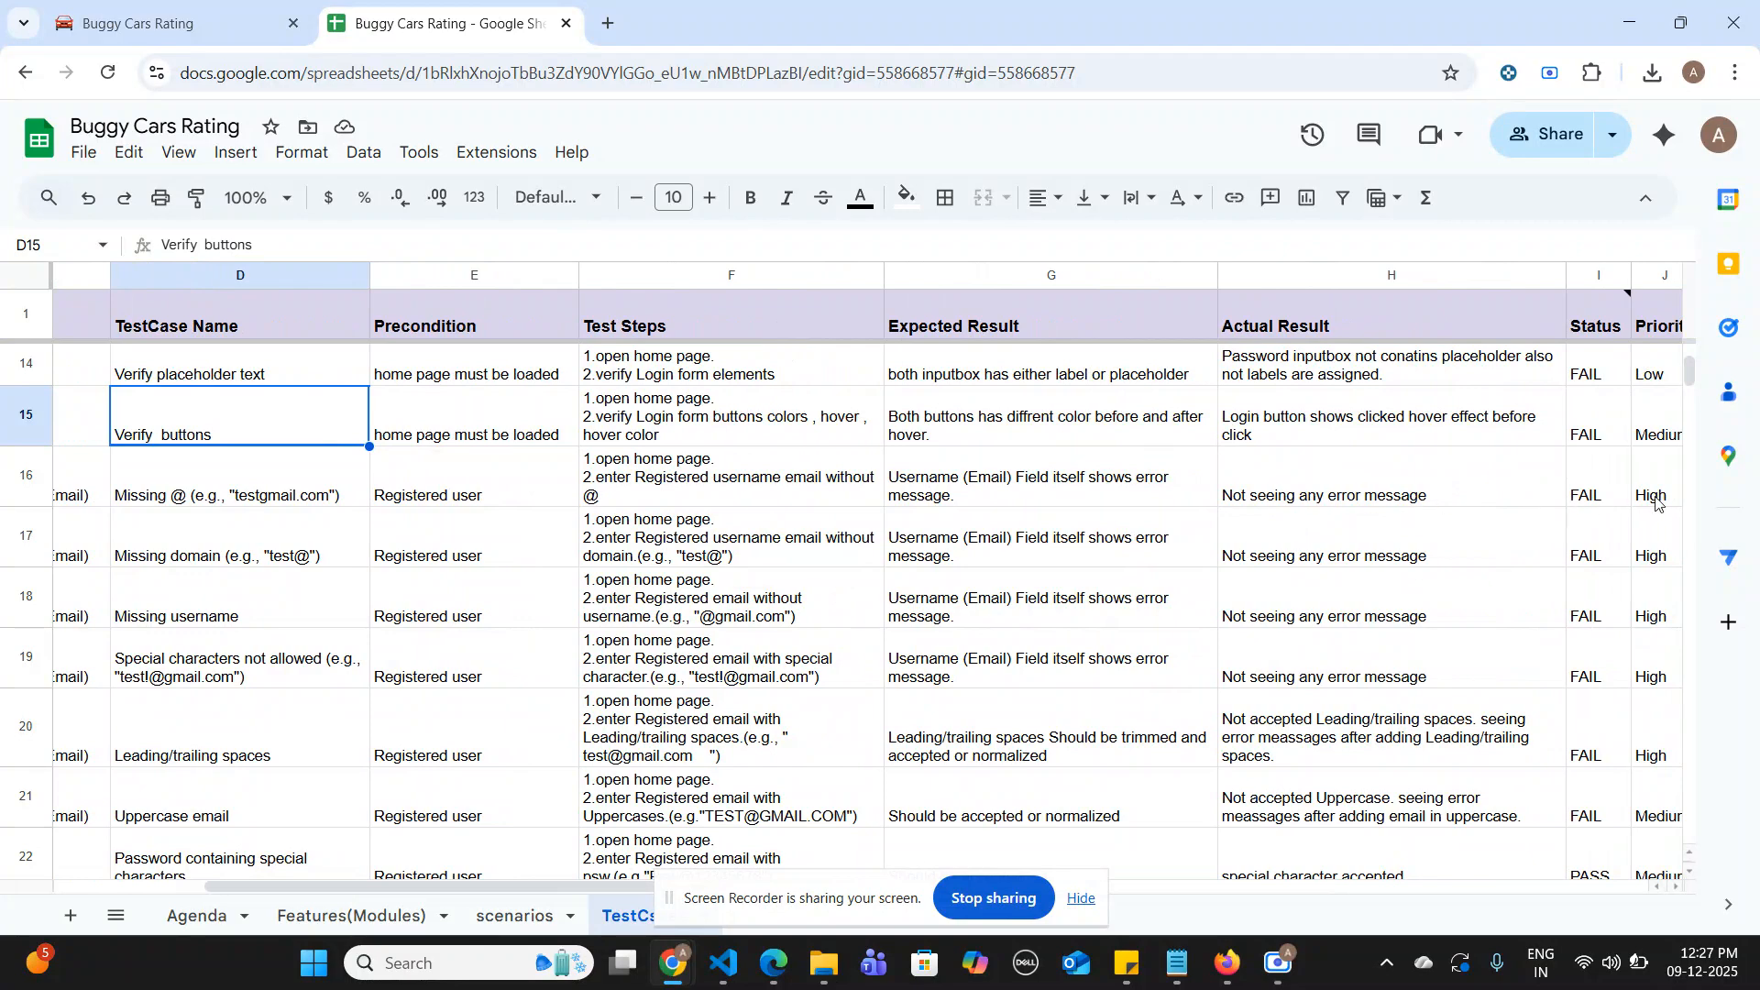
# - Review the priority of the missing @ case and the missing domain case's test steps, expected result, actual result, status and priority
pyautogui.hscroll(1, 1657, 504)
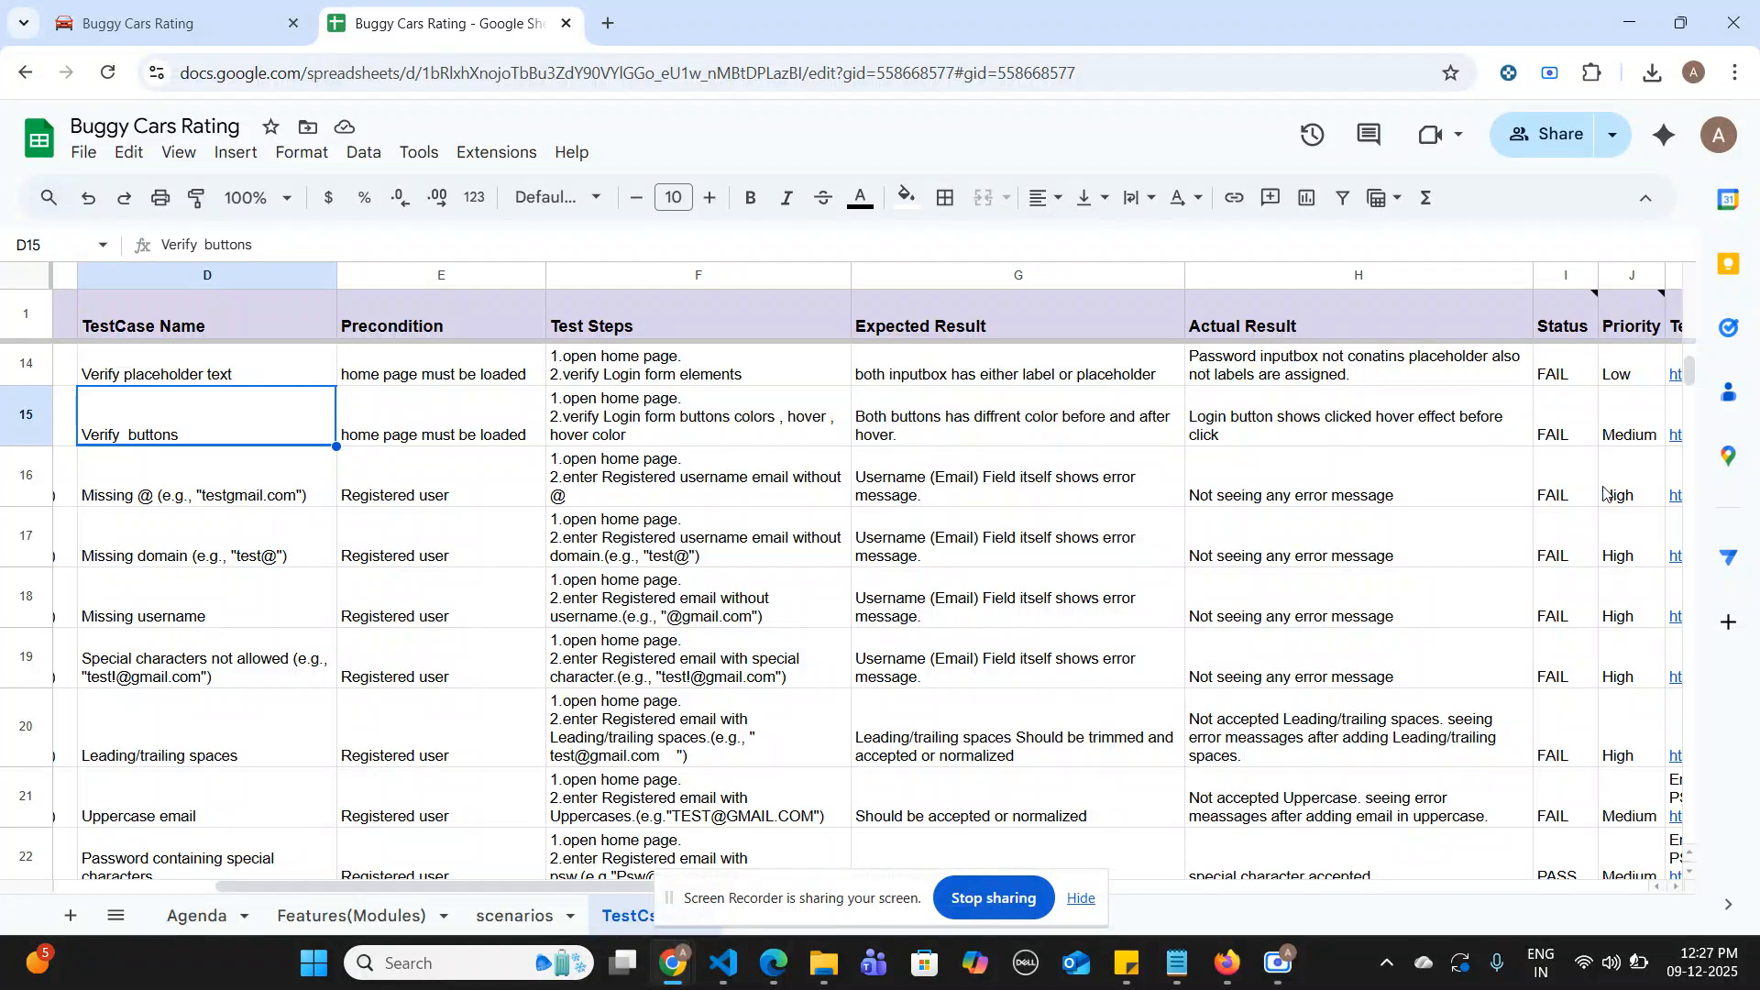
pyautogui.hscroll(-5, 954, 510)
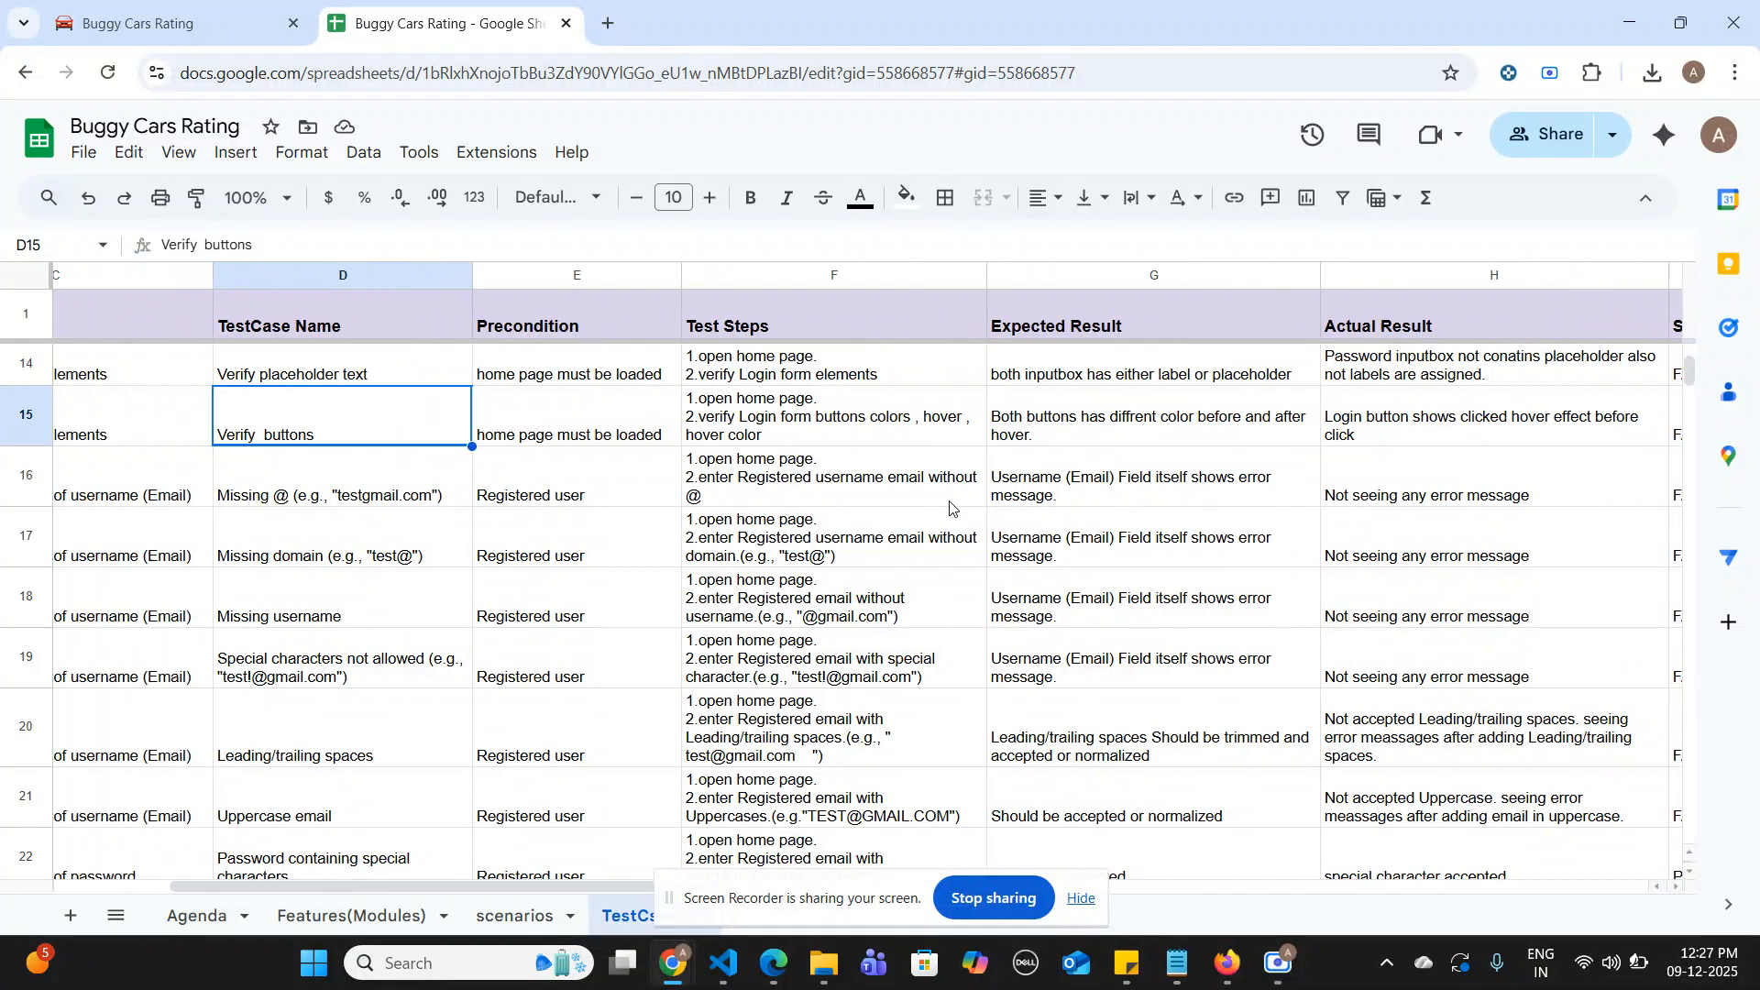
pyautogui.click(3, 534)
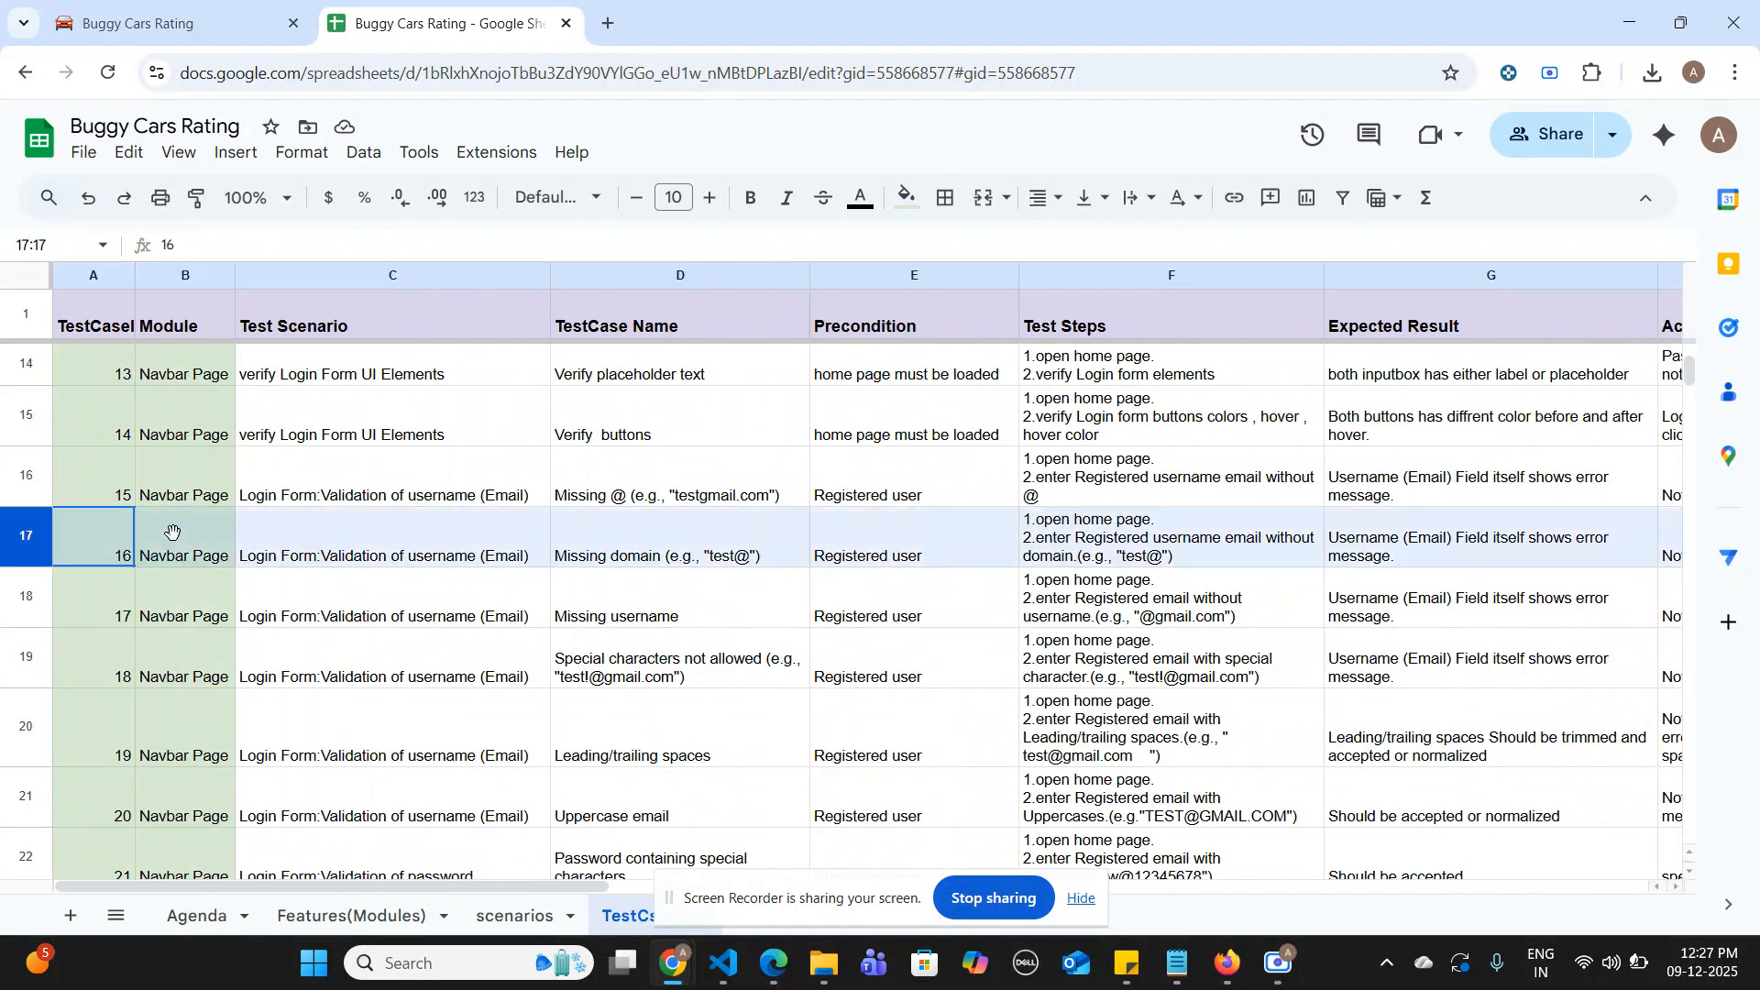
pyautogui.scroll(-1, 437, 543)
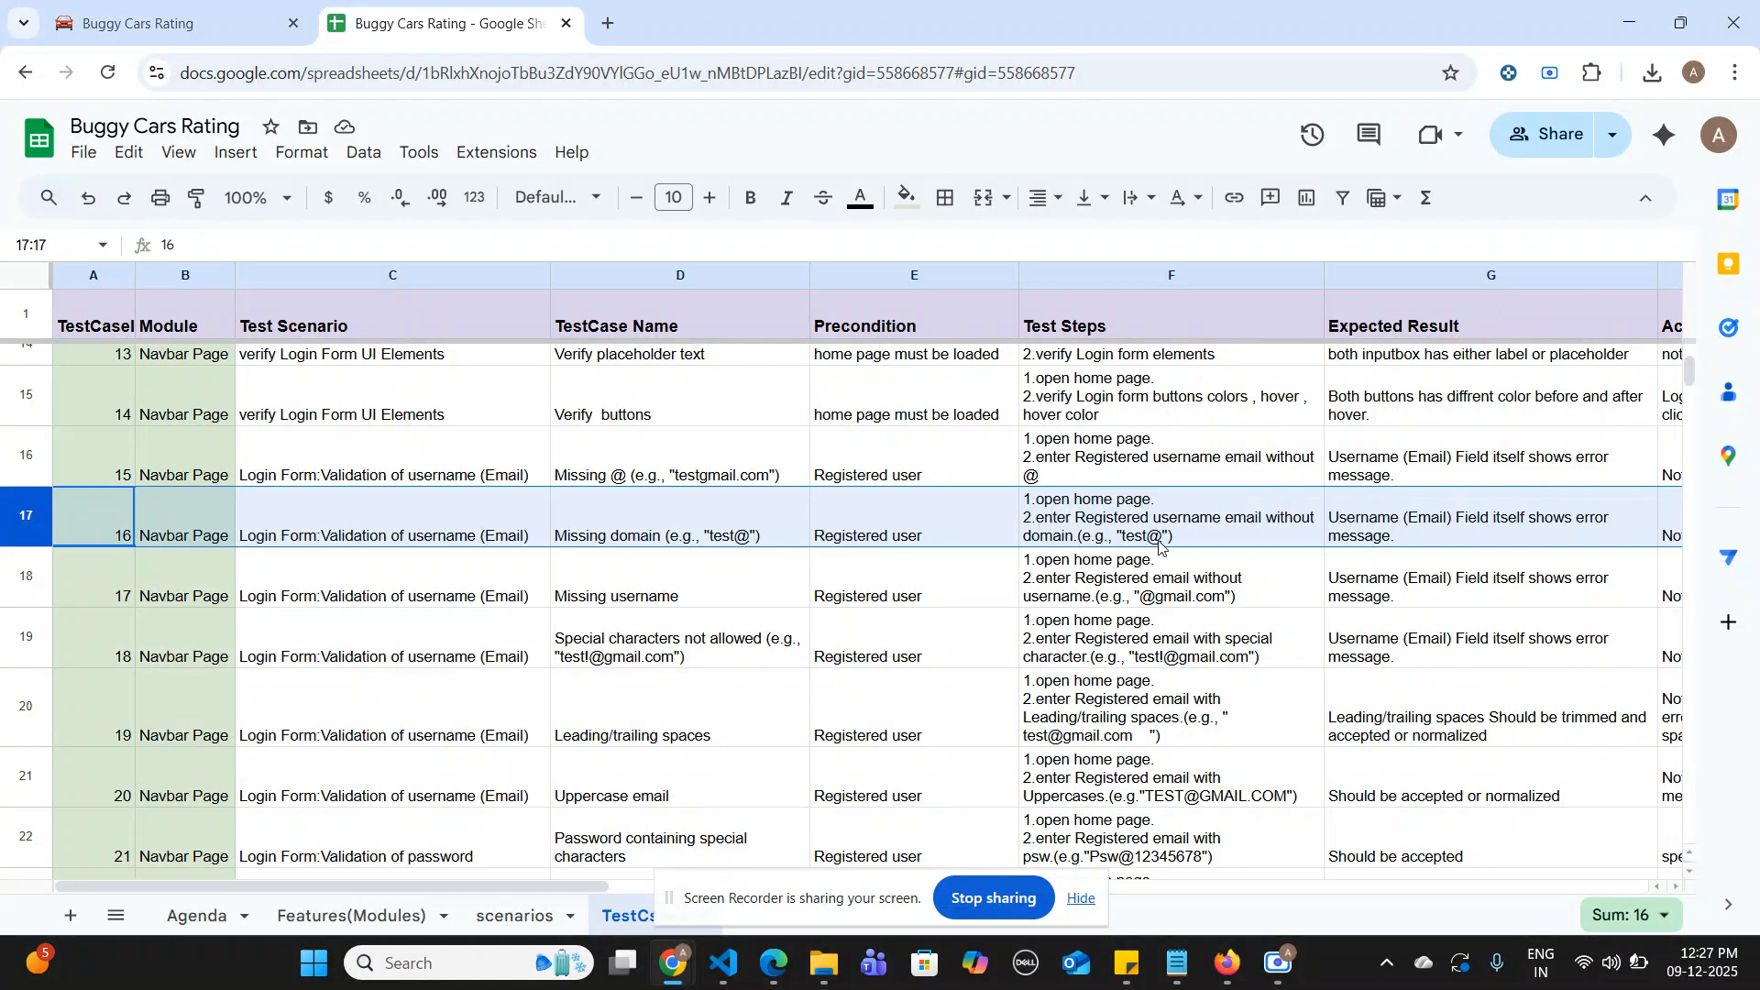
pyautogui.hscroll(3, 1429, 520)
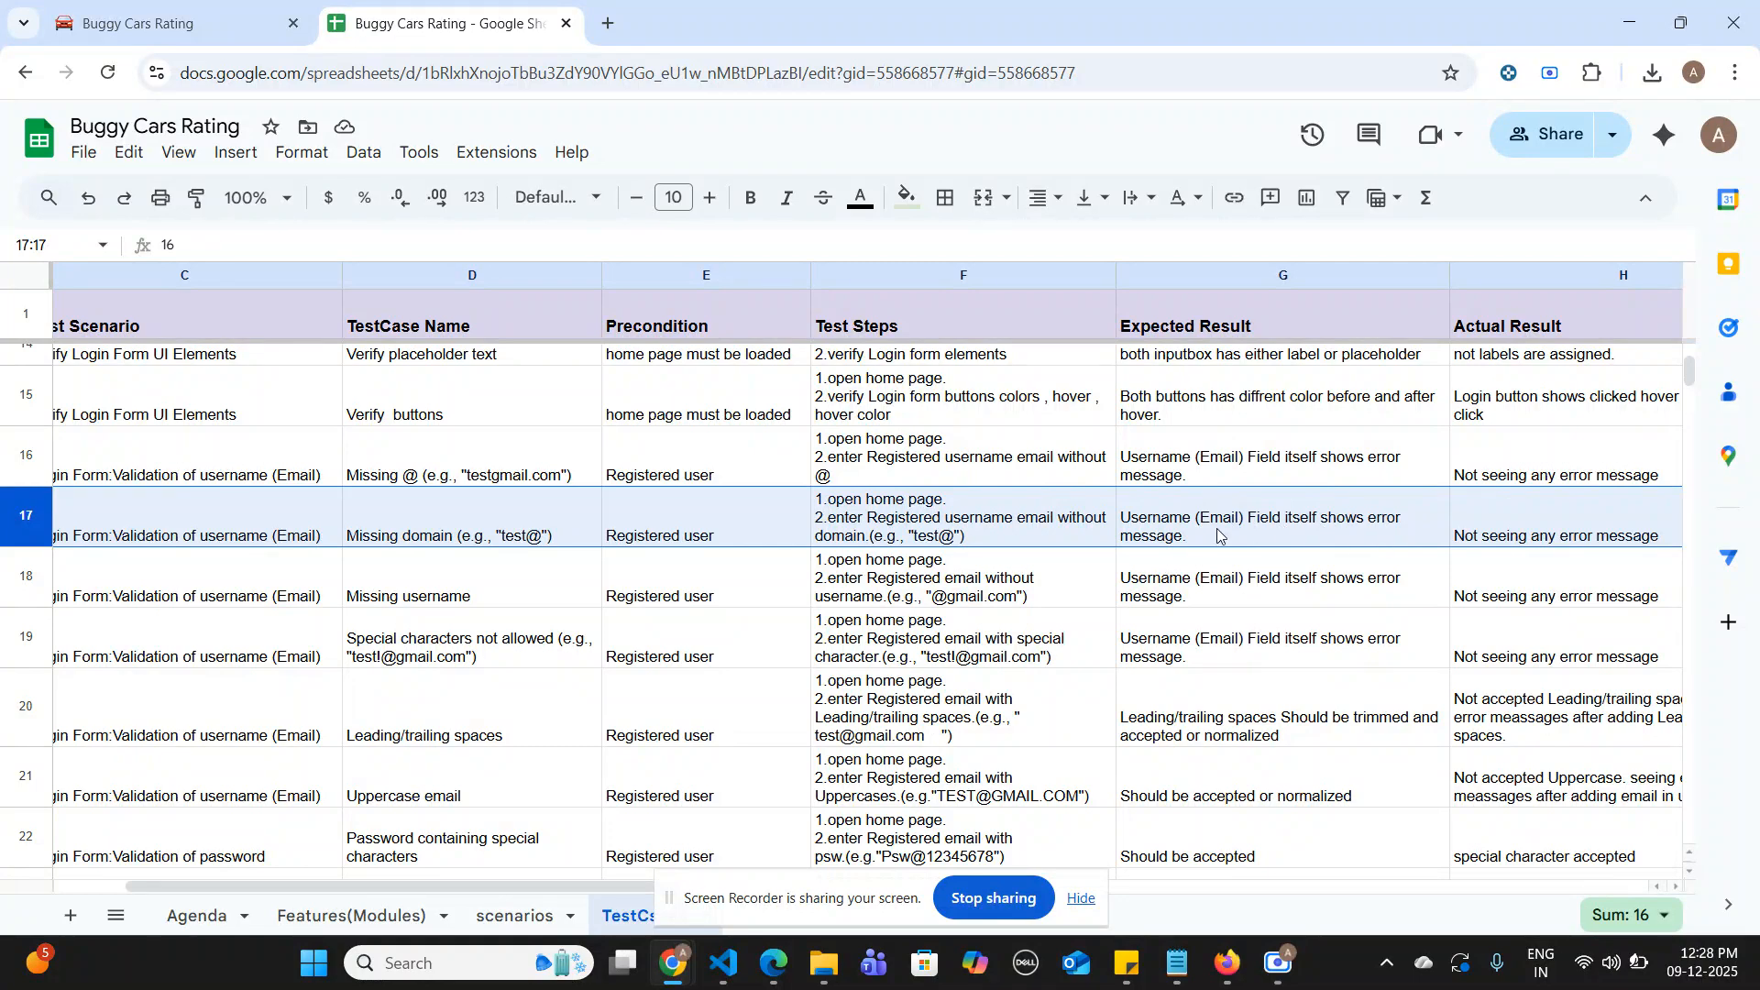
pyautogui.hscroll(2, 1460, 550)
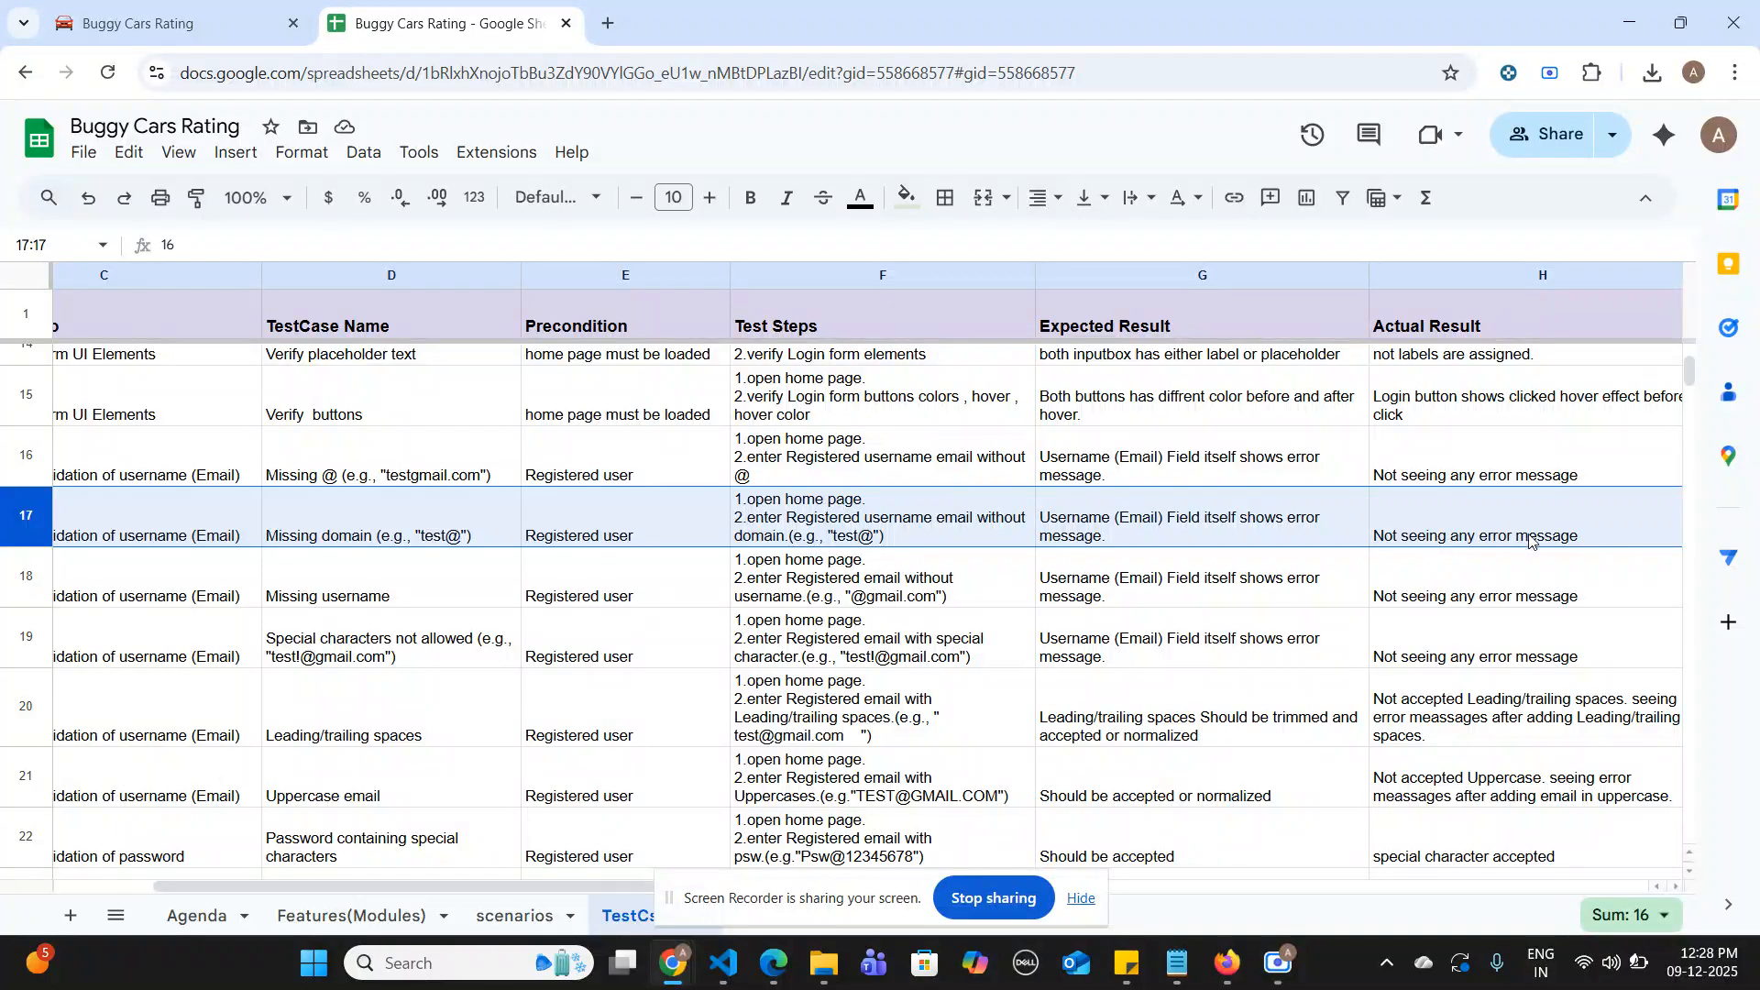
pyautogui.hscroll(2, 1533, 539)
pyautogui.hscroll(3, 1539, 538)
pyautogui.hscroll(-10, 1539, 539)
pyautogui.hscroll(-1, 481, 660)
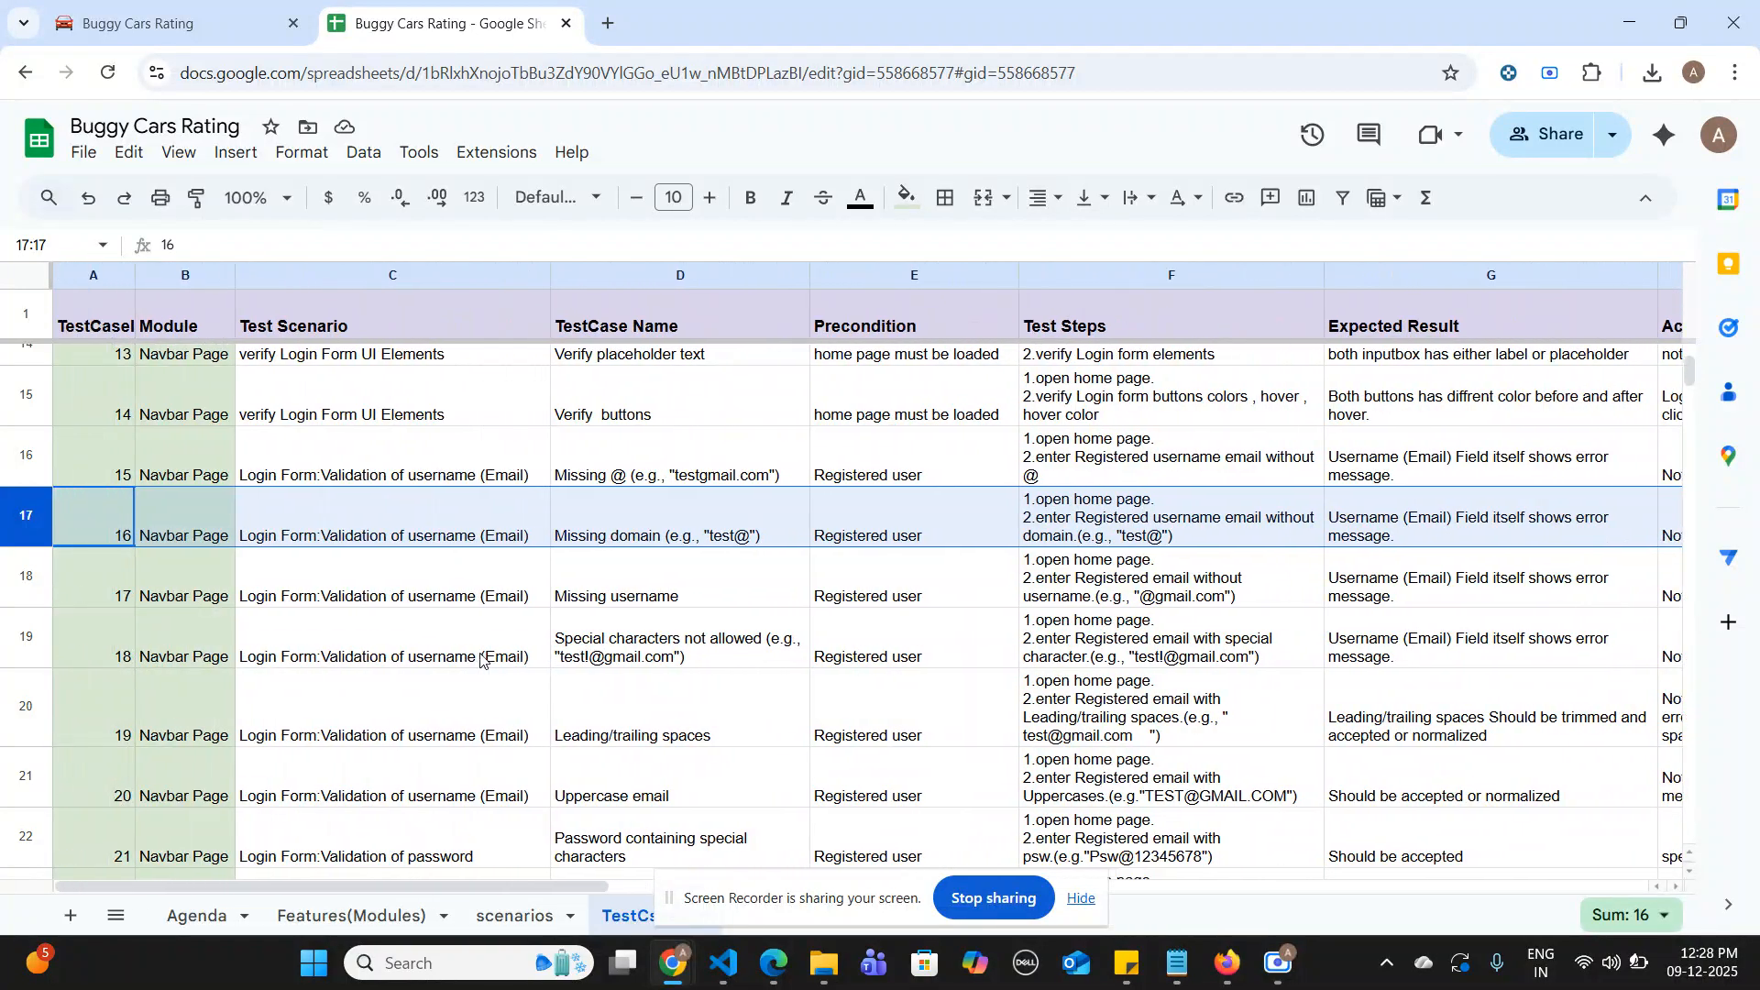
# - Examine the missing username case and the special characters email case through test steps, expected and actual results, status and priority
pyautogui.click(619, 591)
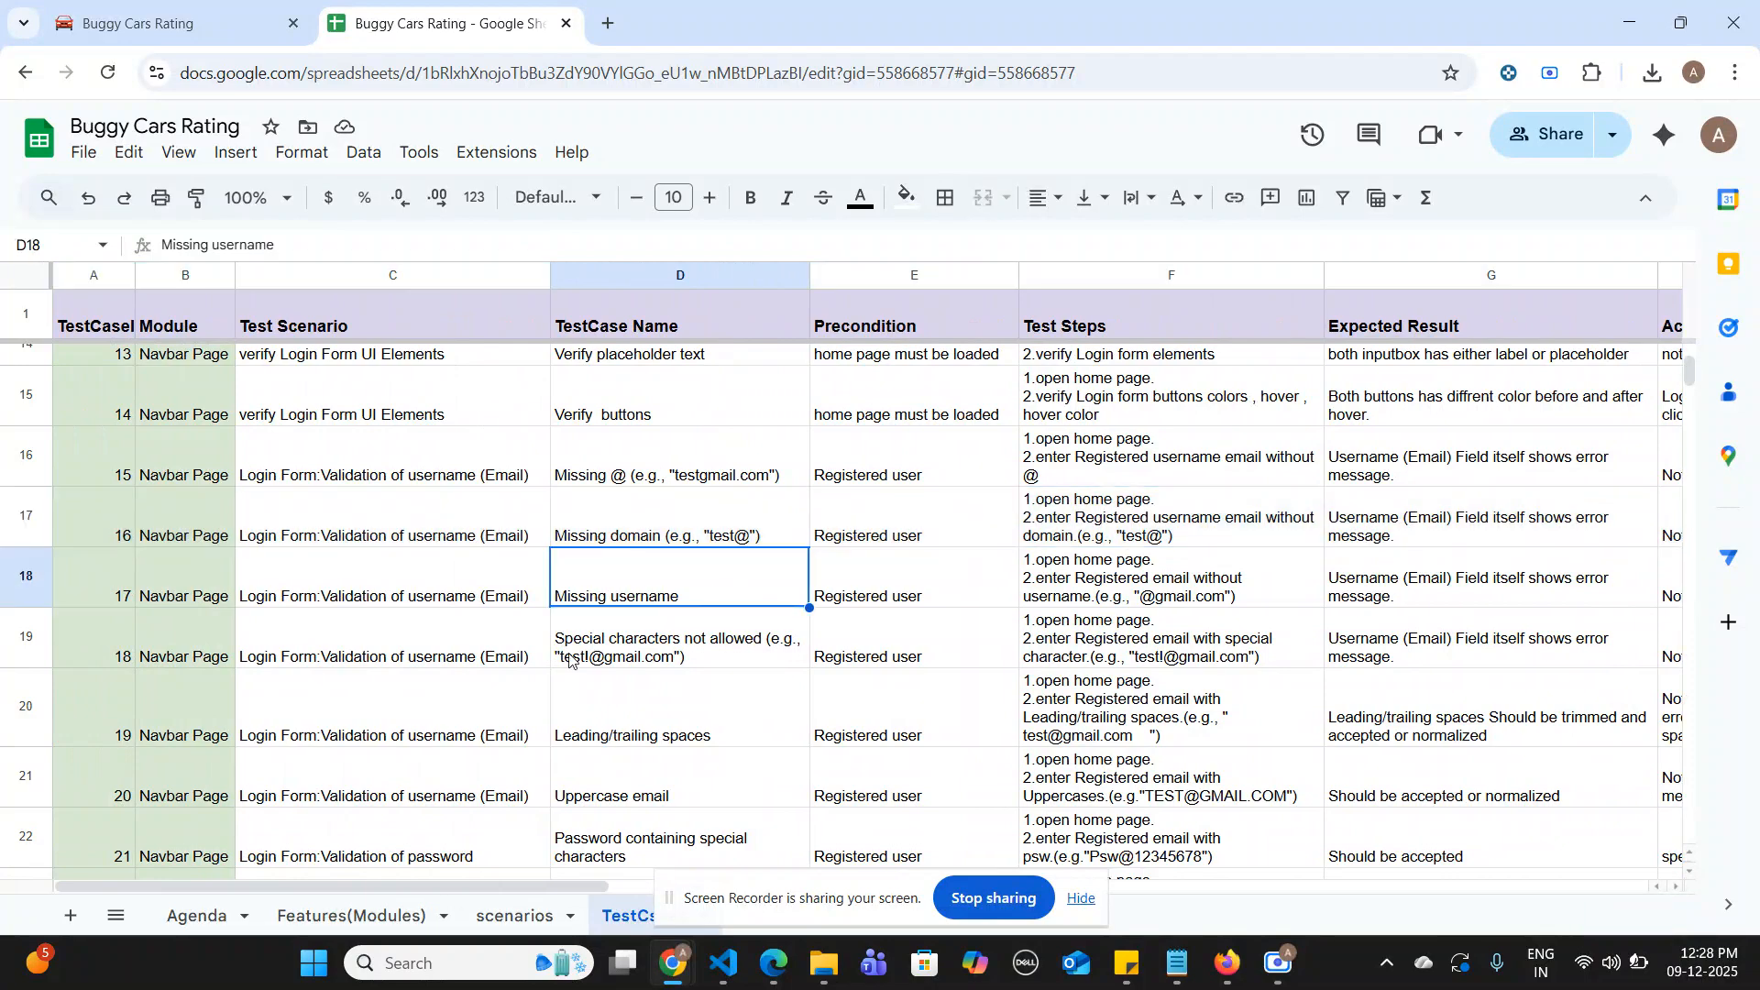
pyautogui.click(570, 660)
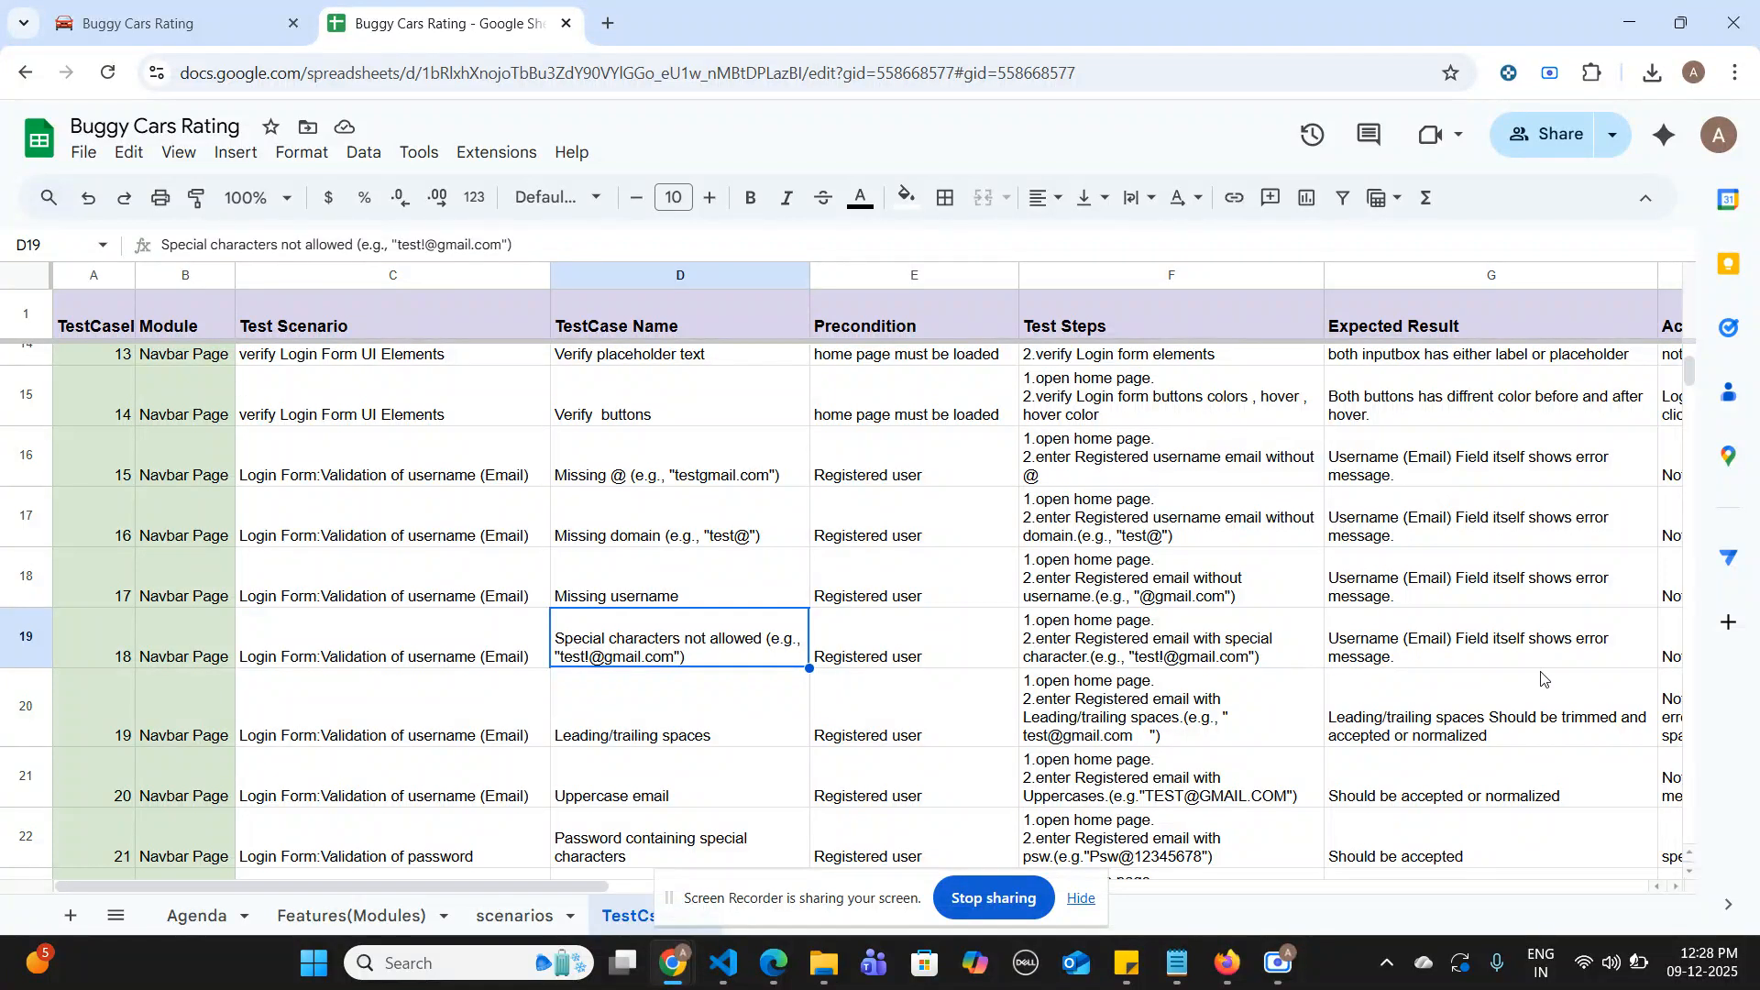
pyautogui.hscroll(3, 1459, 646)
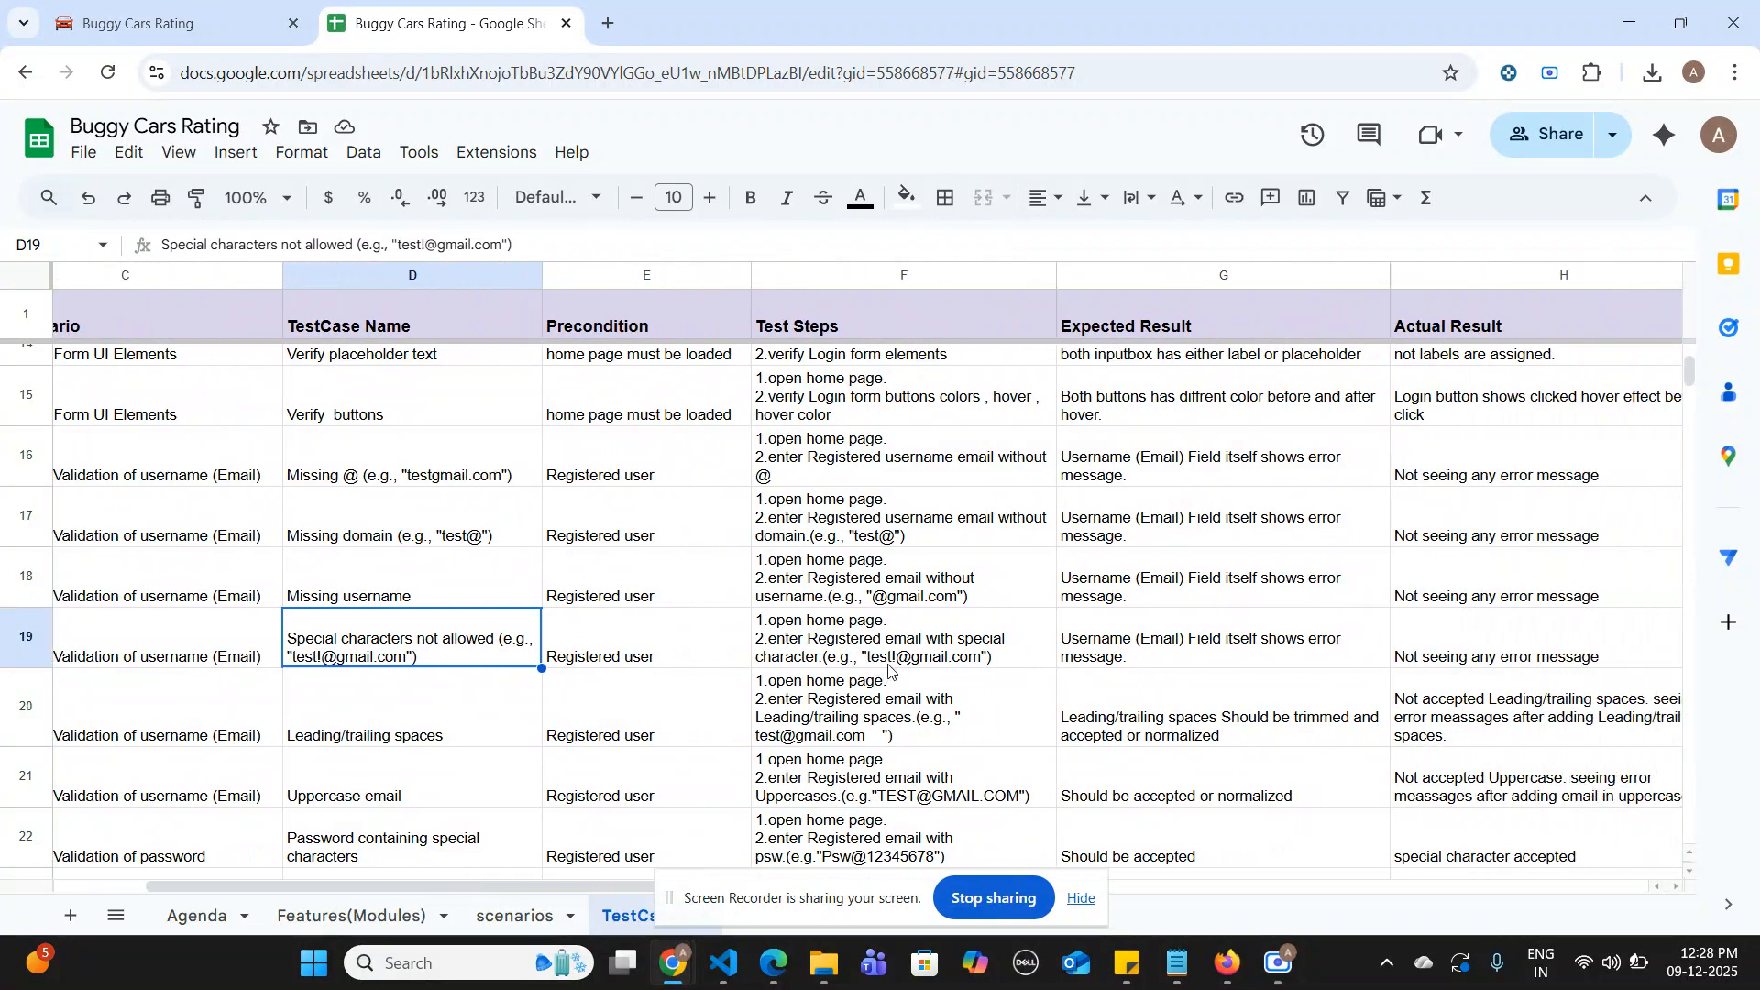
pyautogui.click(888, 666)
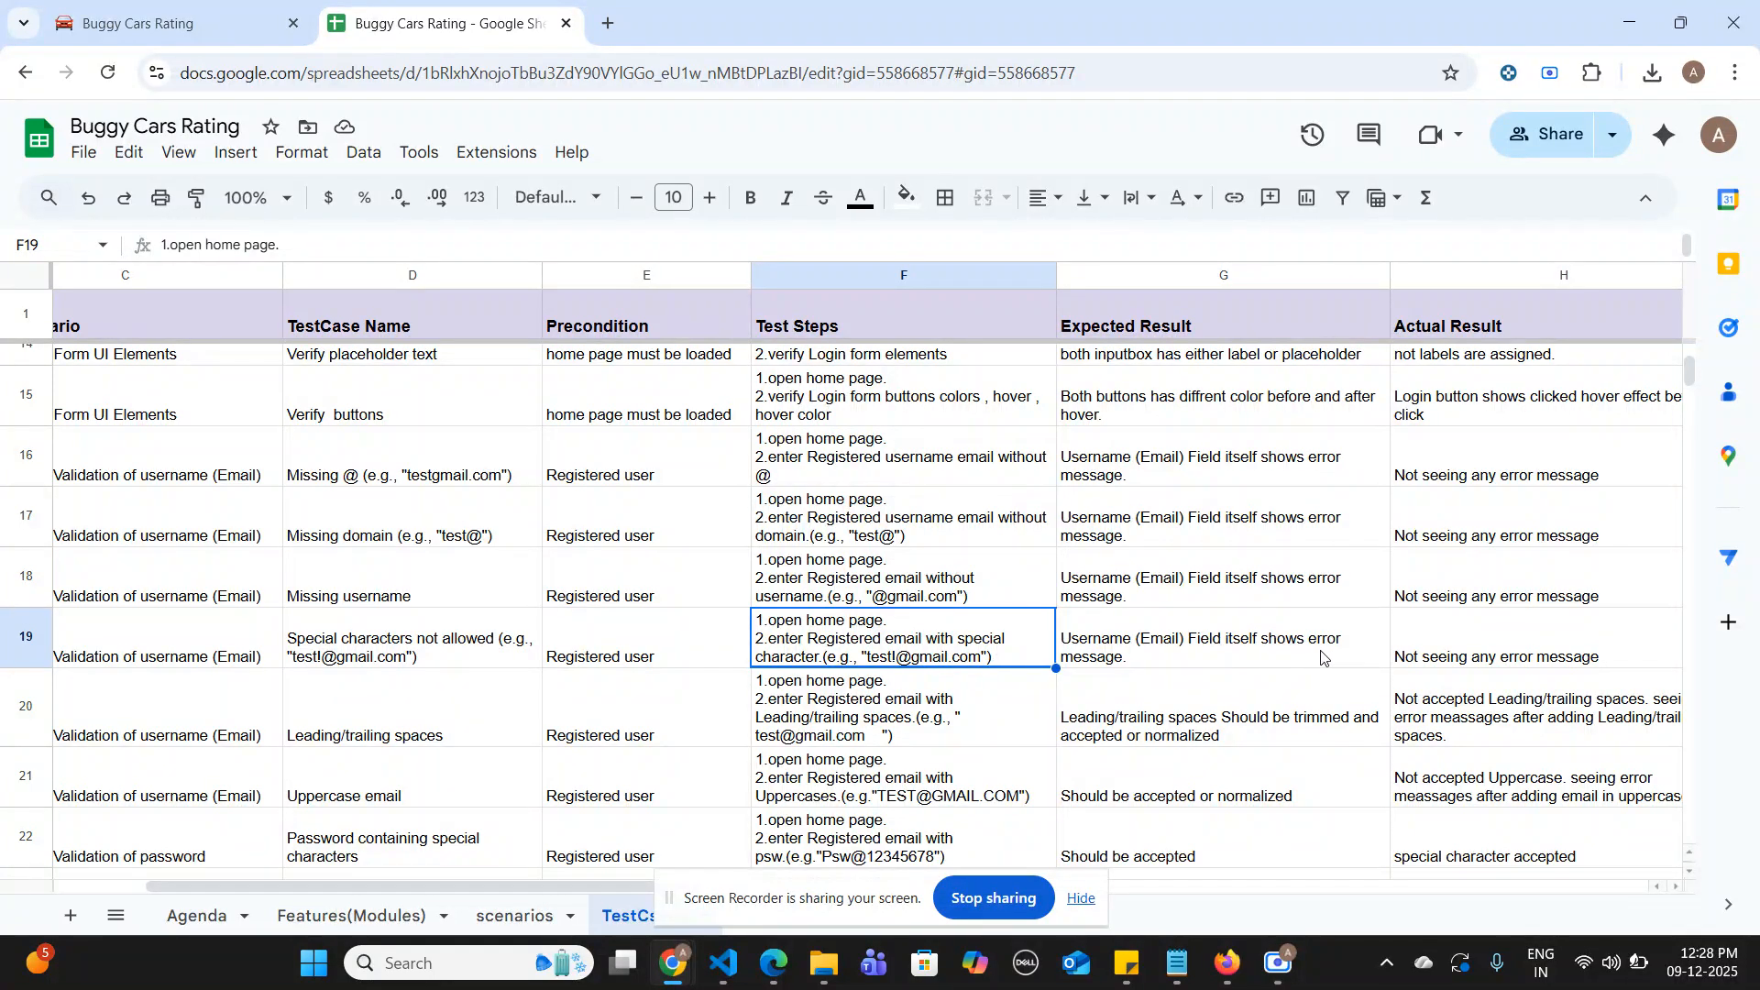
pyautogui.click(1481, 641)
pyautogui.hscroll(3, 1466, 641)
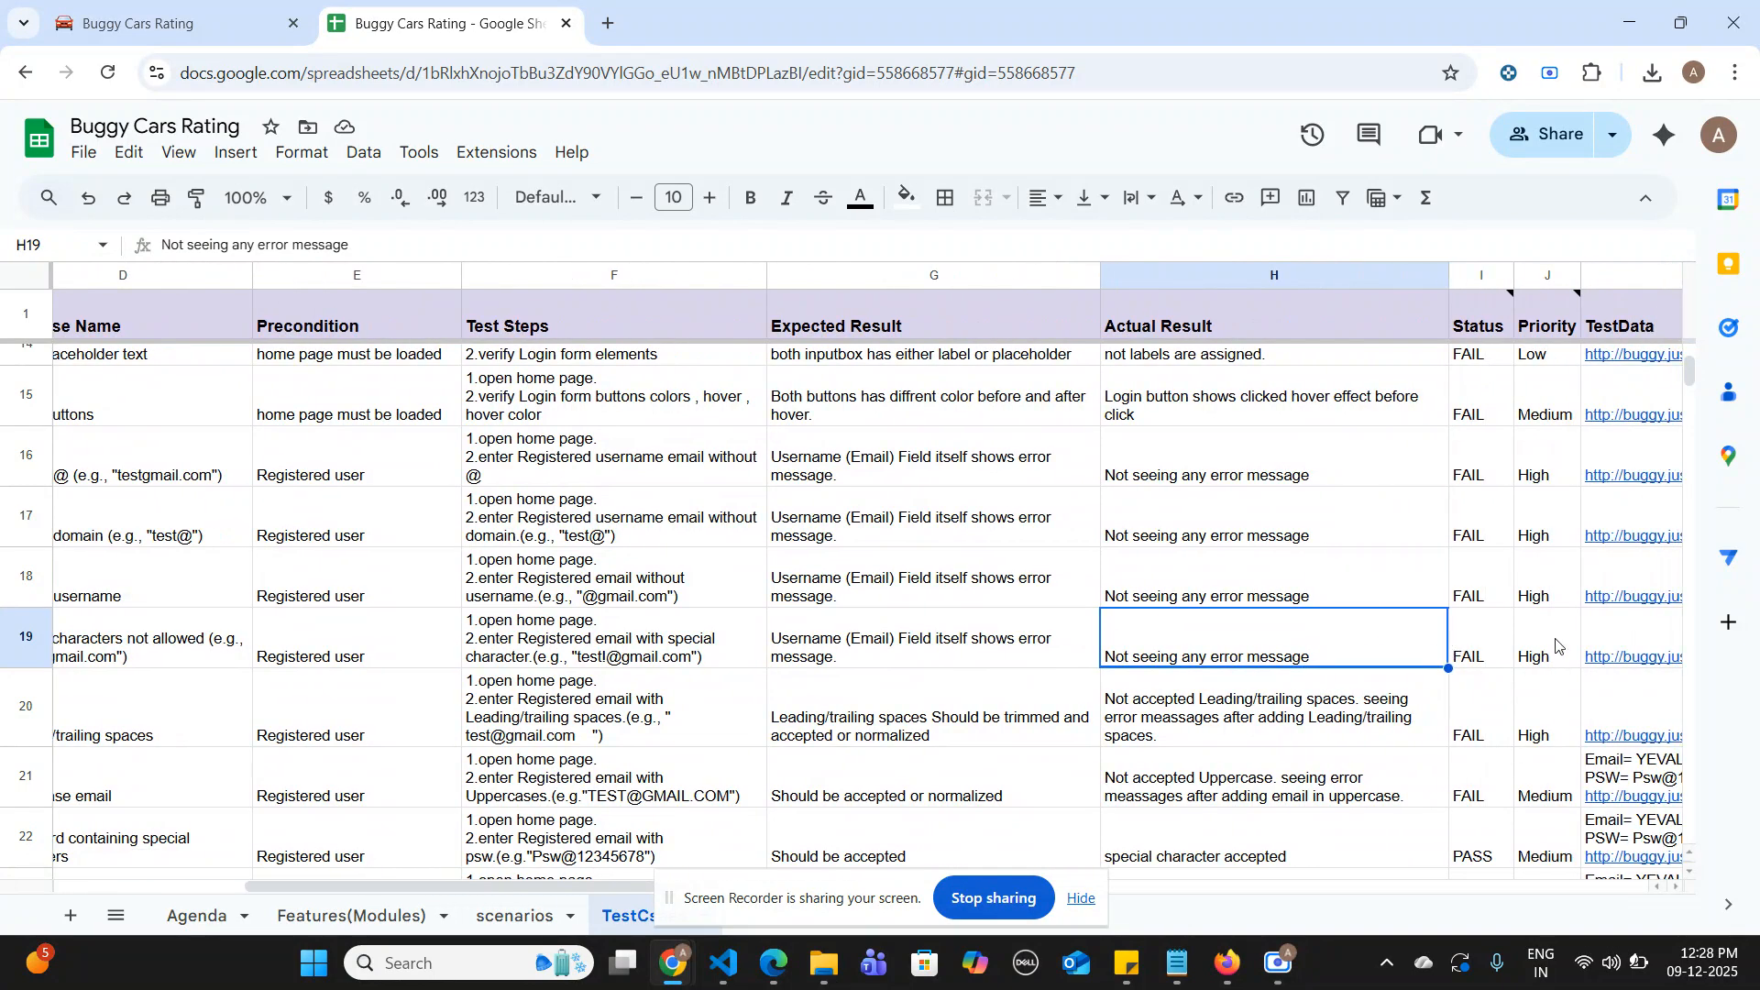
pyautogui.click(1555, 646)
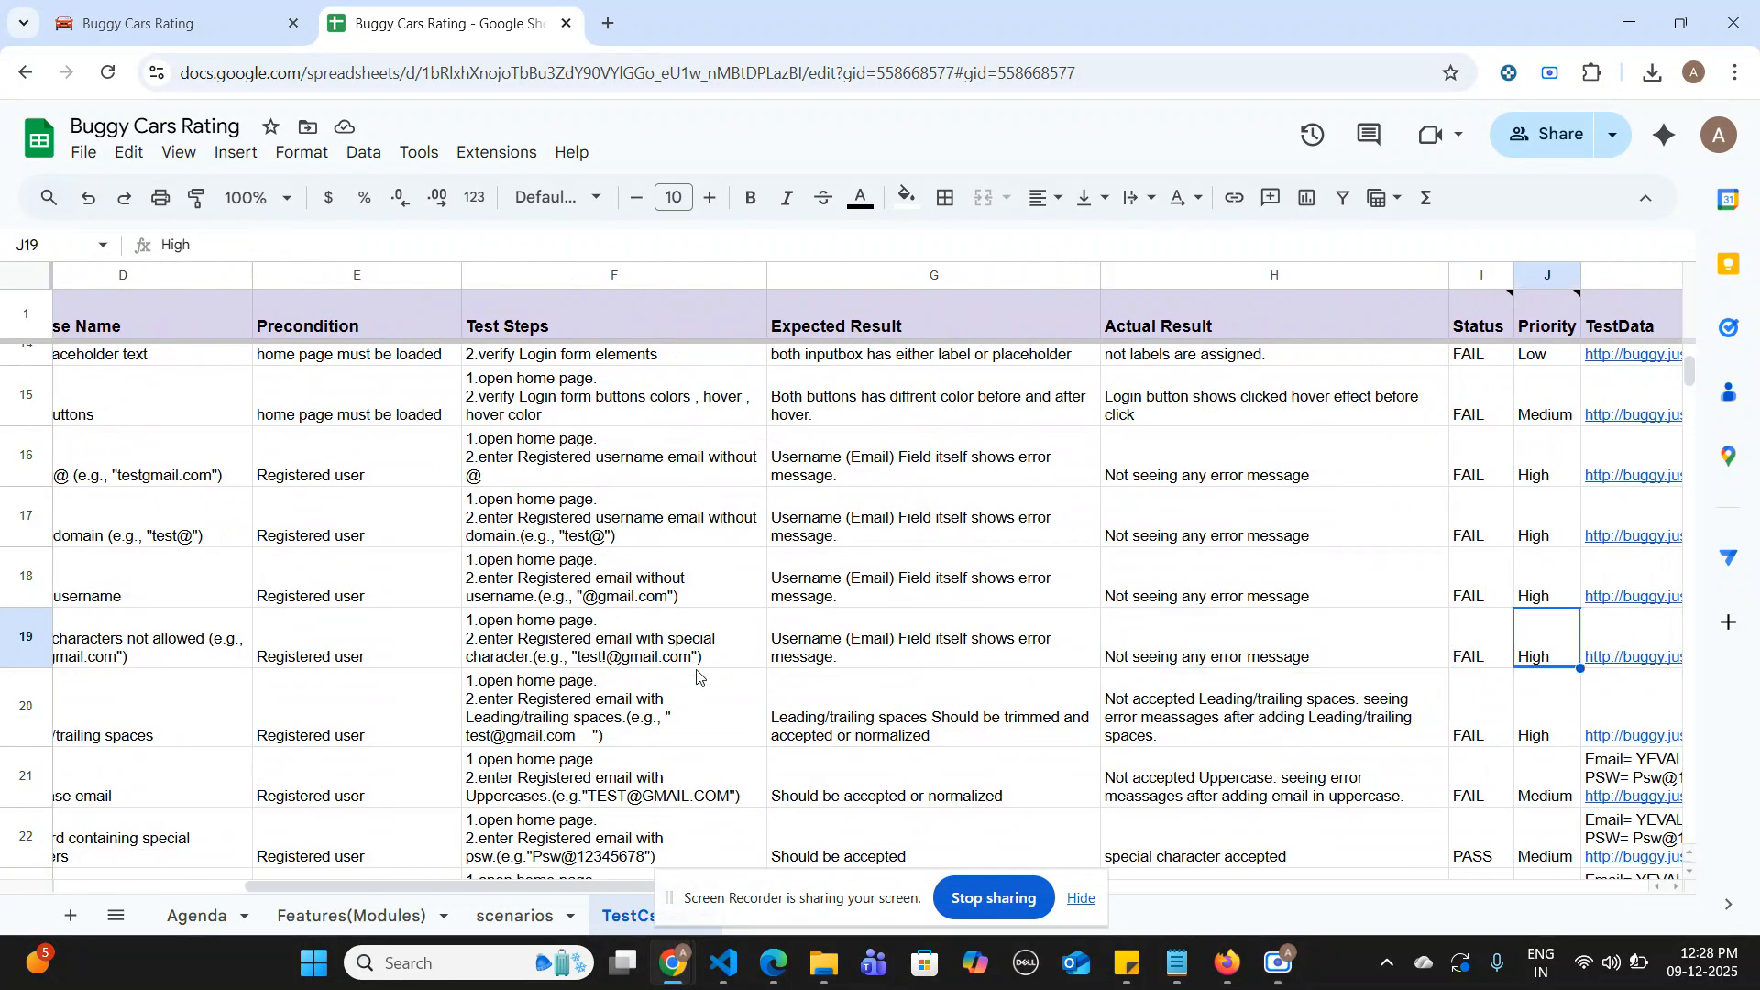
pyautogui.hscroll(-6, 275, 657)
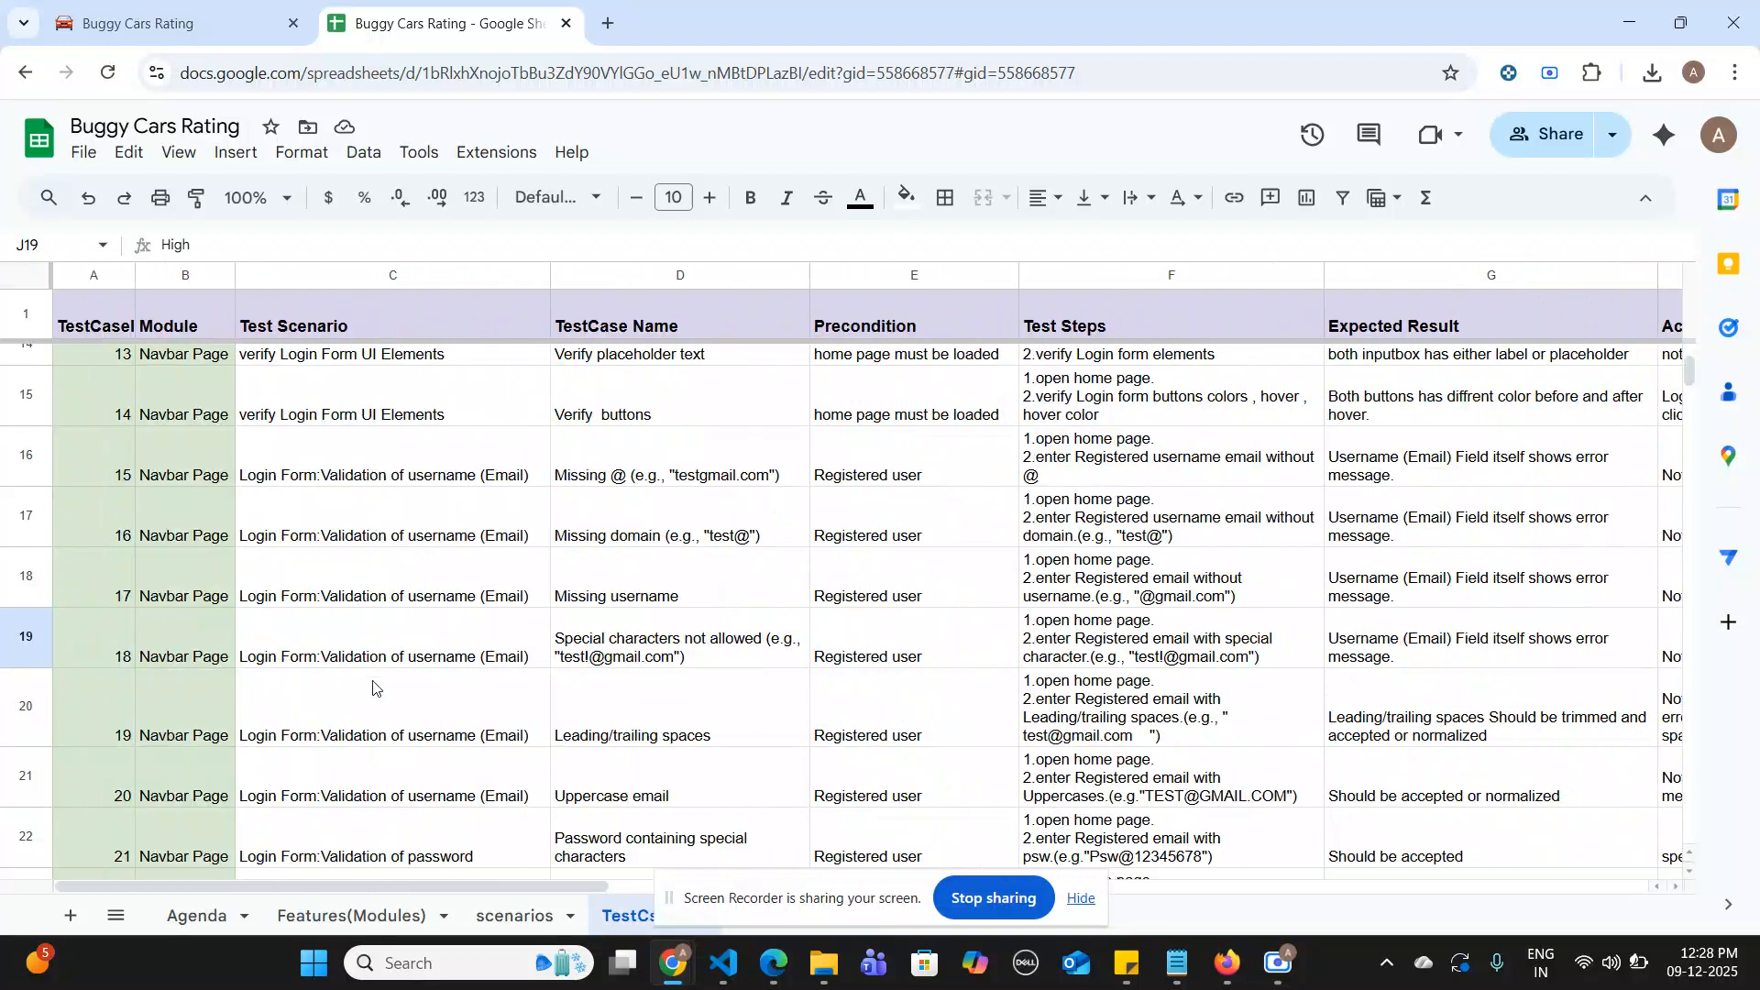
# - Examine the username (Email) "Leading/trailing spaces" test case across its test steps, expected result, actual result, status and priority
pyautogui.click(650, 715)
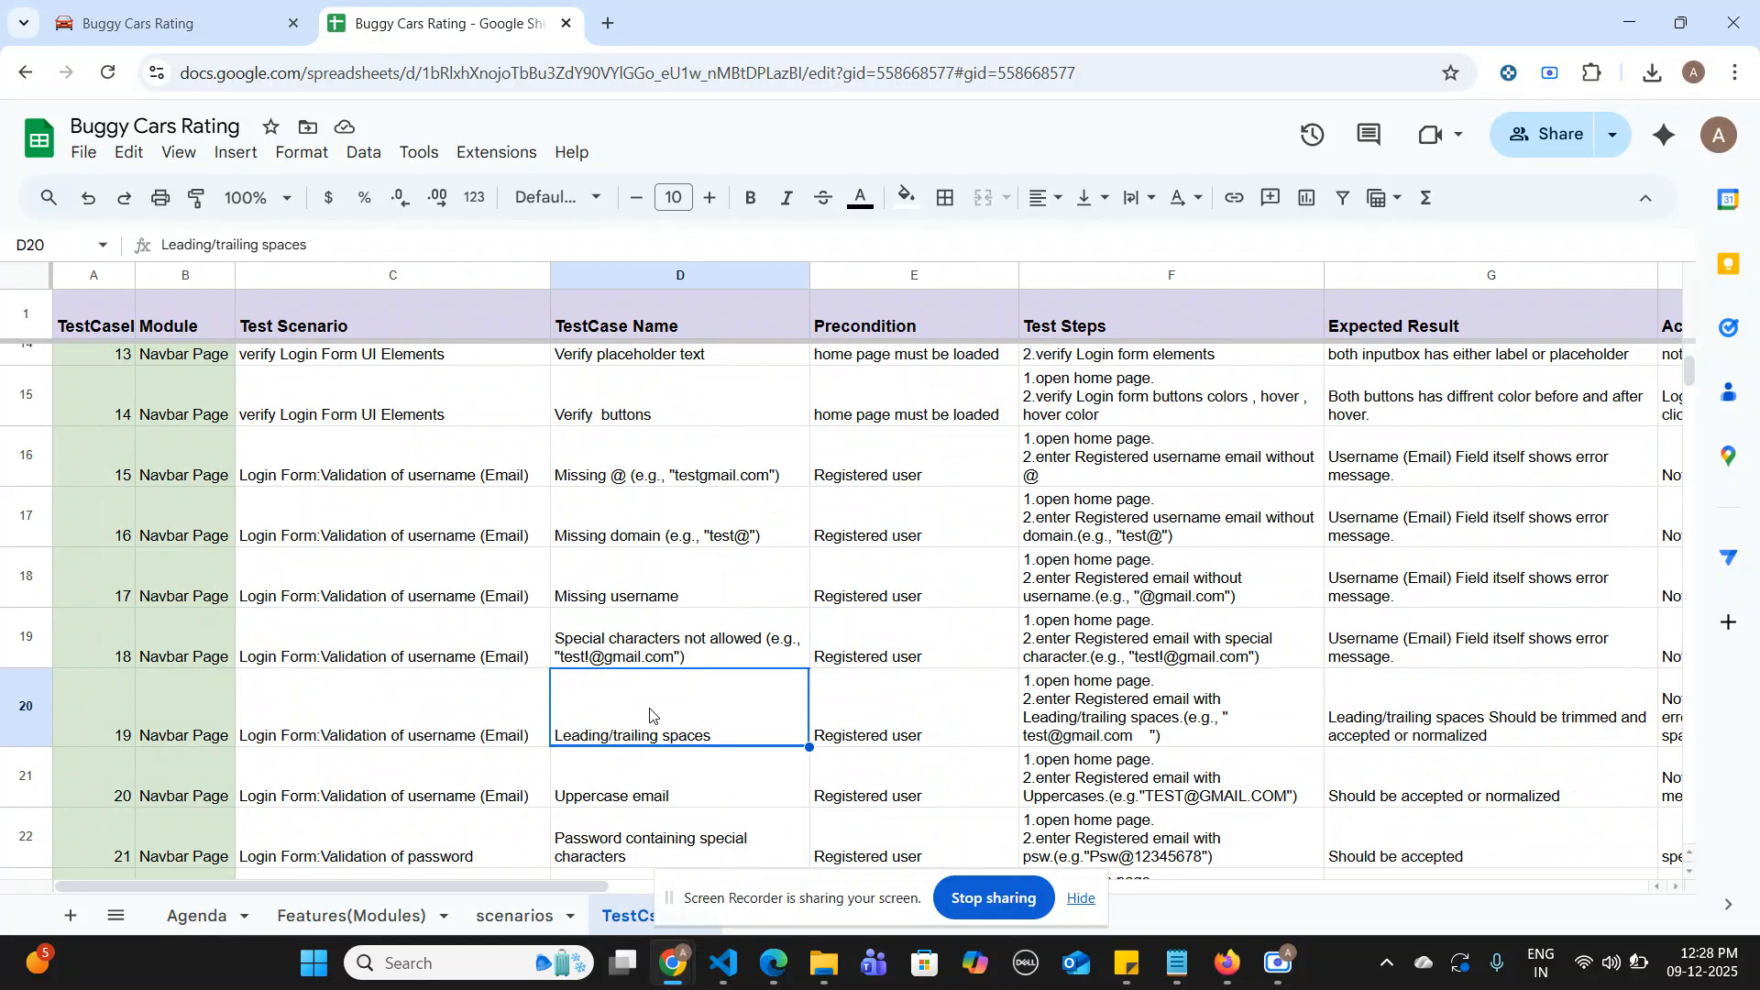
pyautogui.scroll(-1, 650, 715)
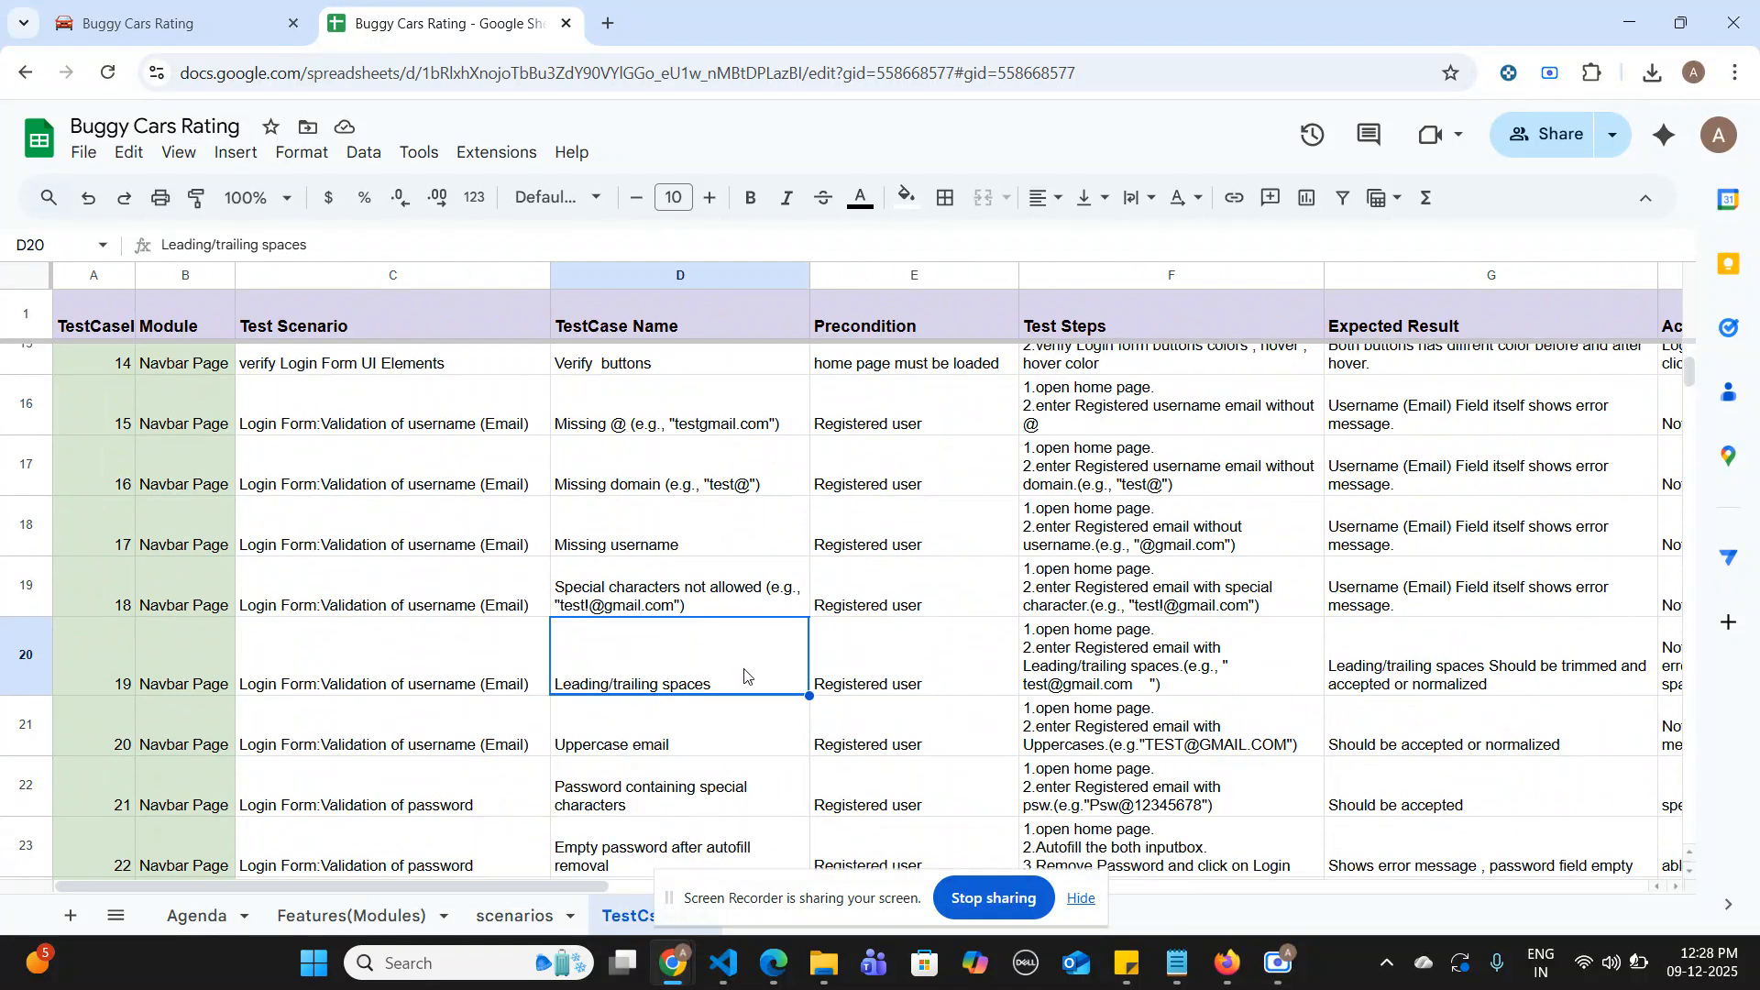
pyautogui.hscroll(2, 947, 676)
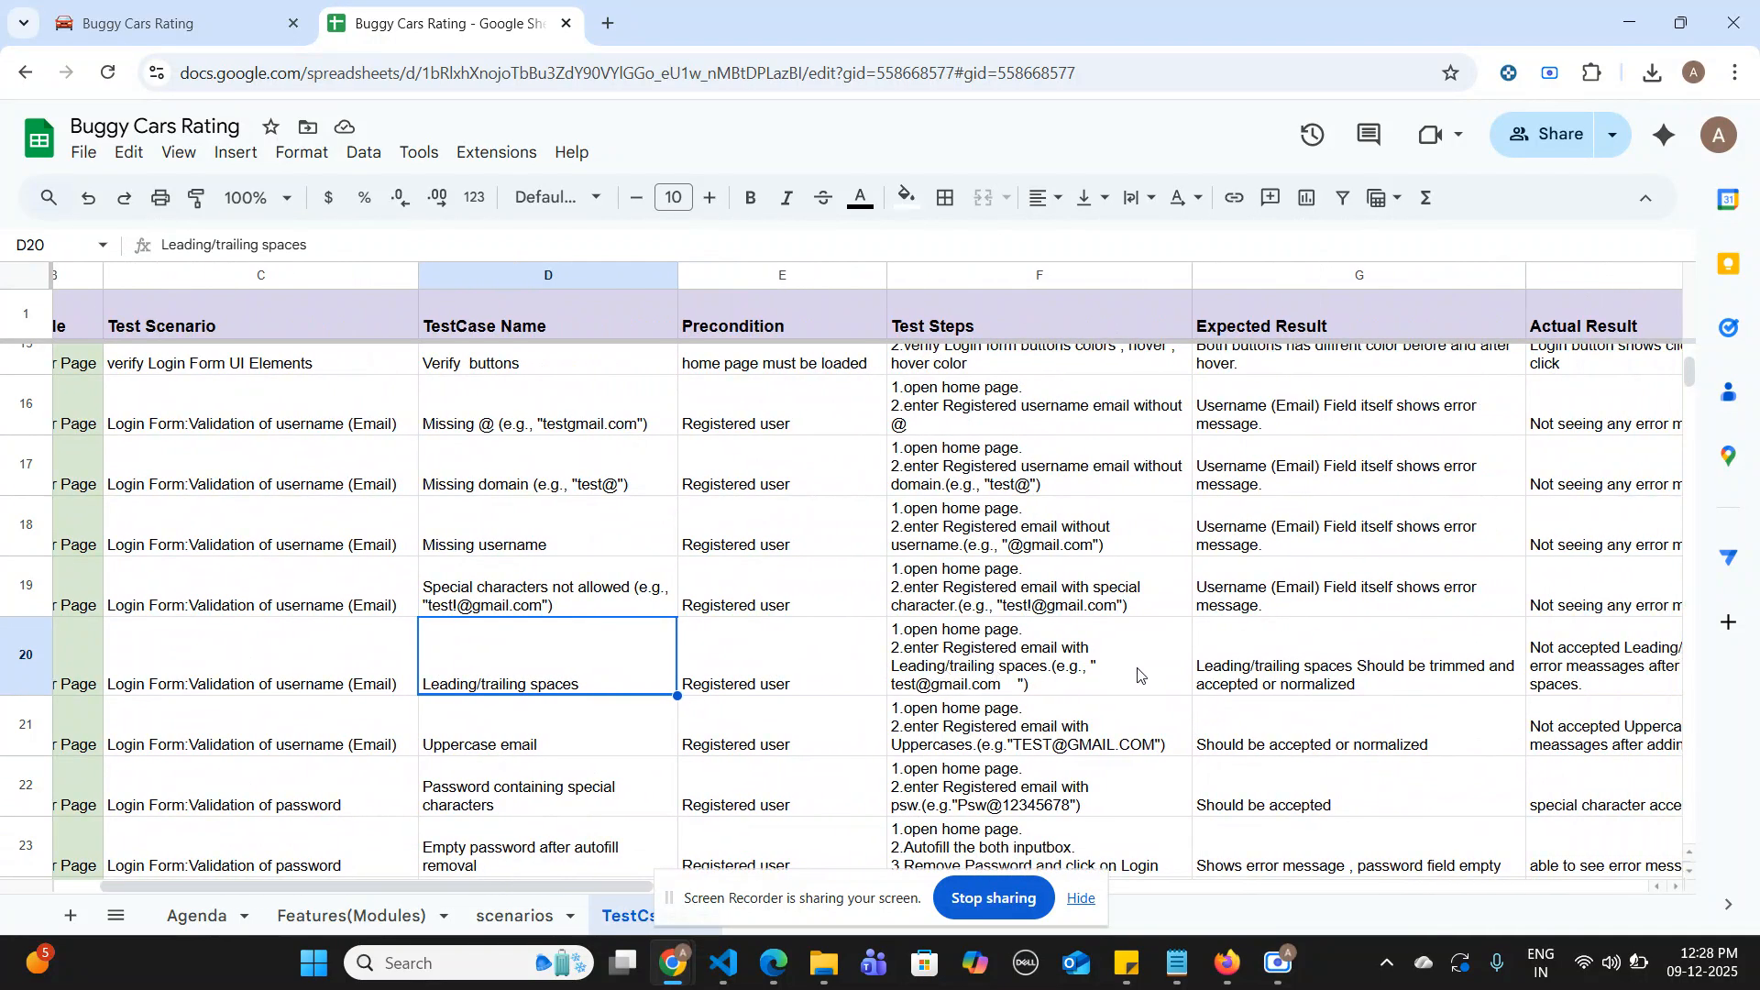
pyautogui.hscroll(1, 1145, 675)
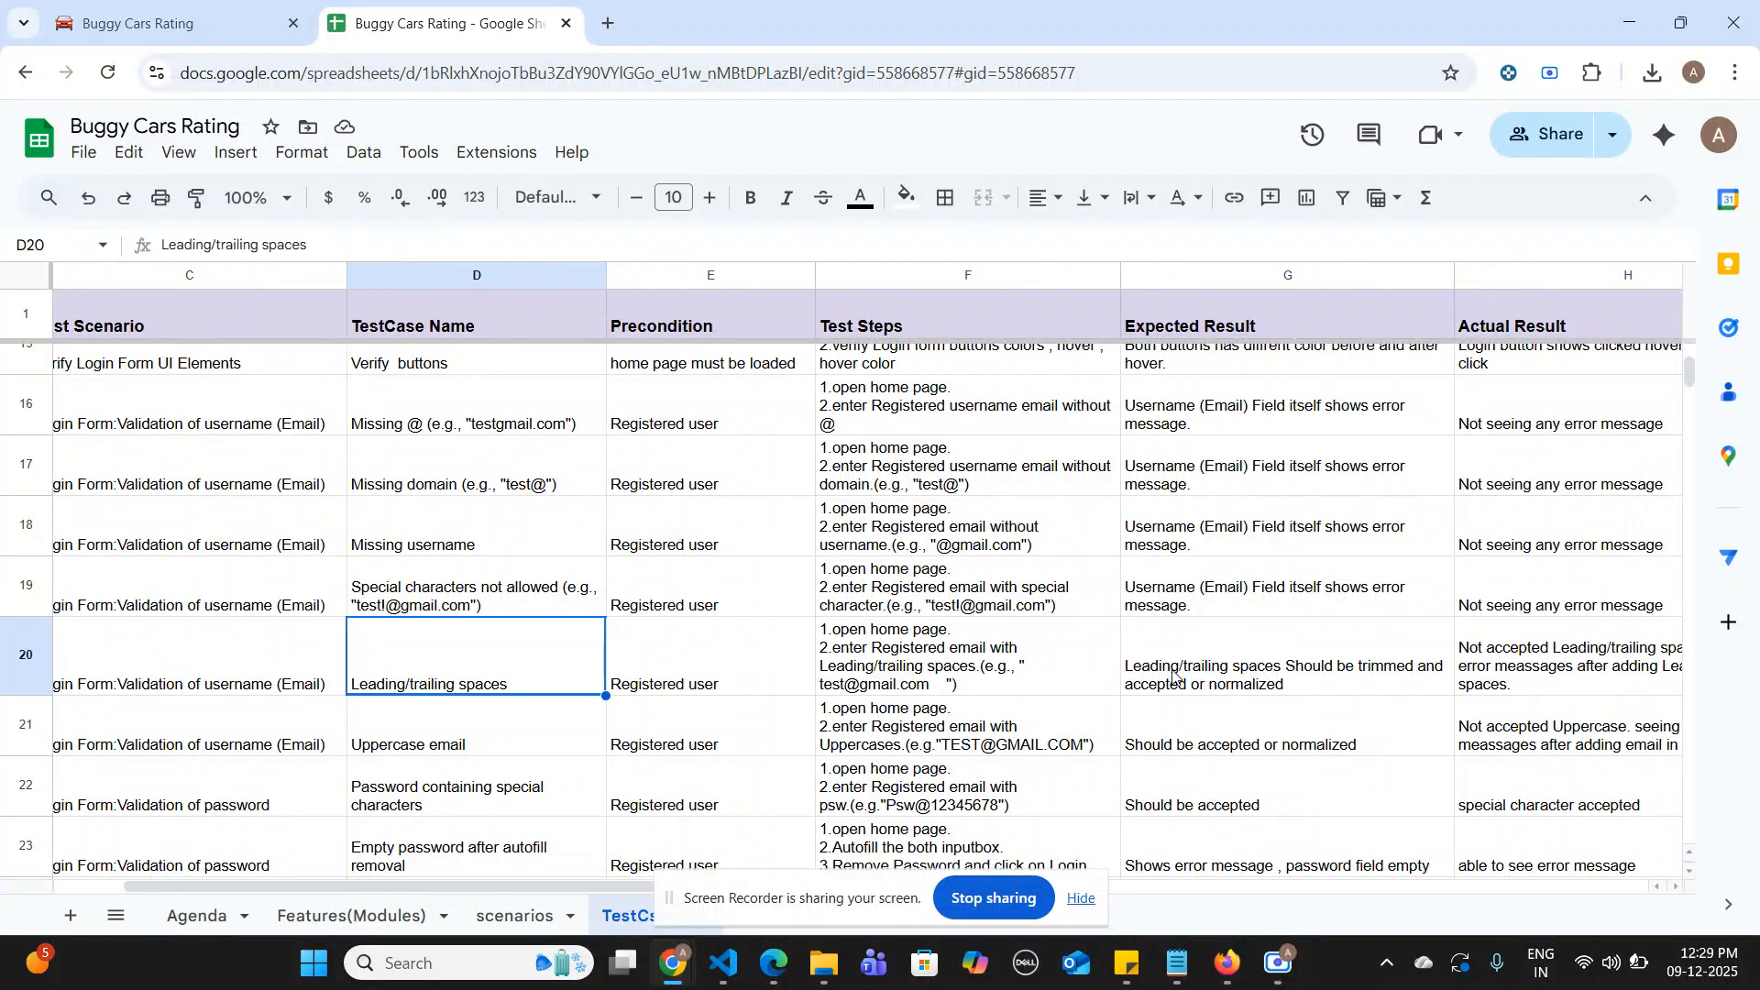
pyautogui.hscroll(1, 1307, 674)
pyautogui.hscroll(2, 1307, 673)
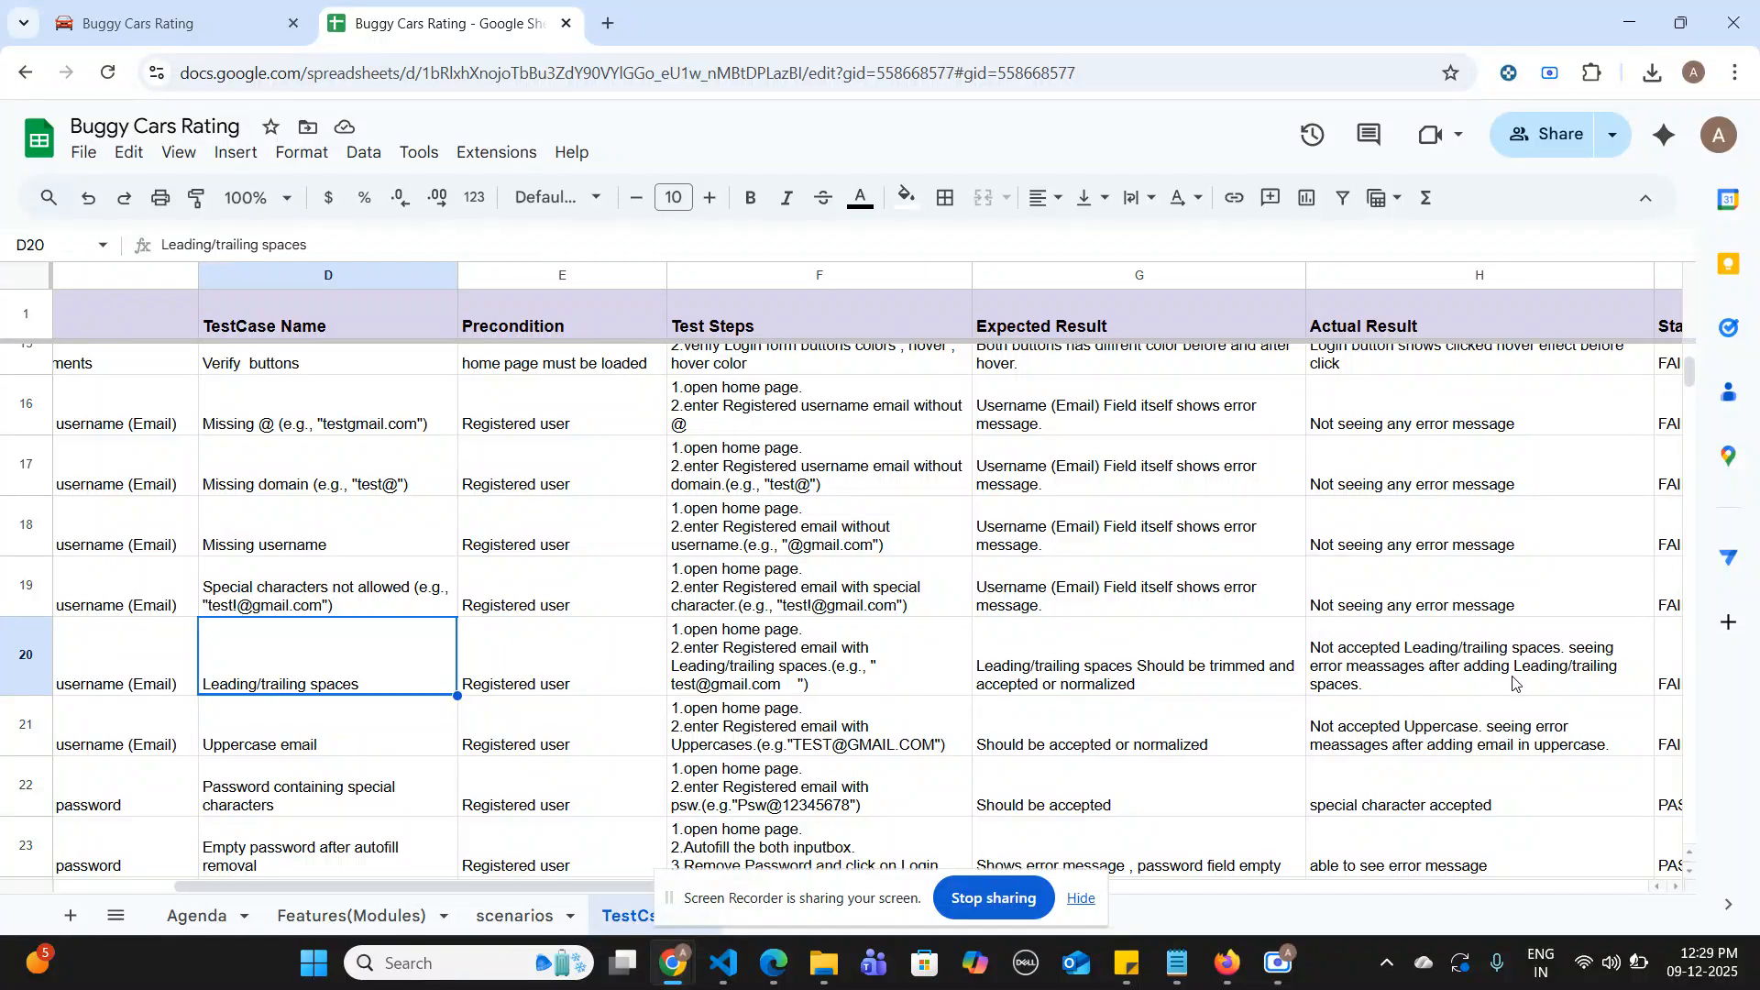
pyautogui.hscroll(3, 1513, 682)
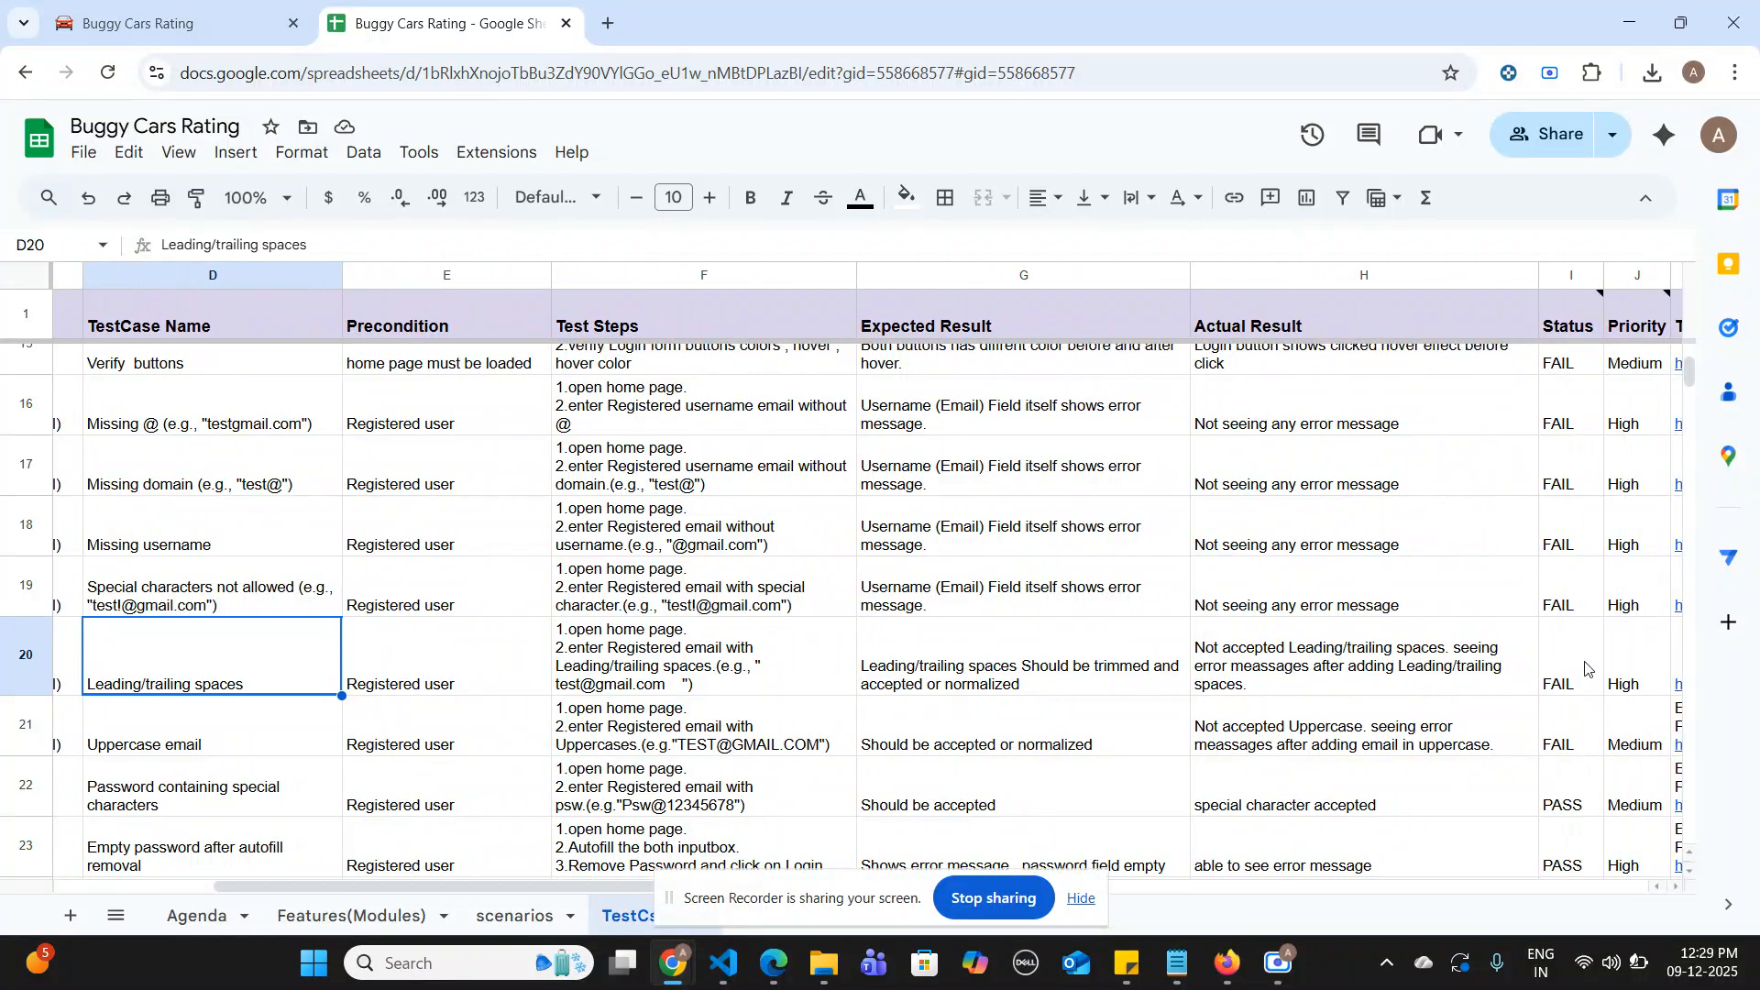
pyautogui.click(1585, 668)
# - Examine the "Uppercase email" test case across its test steps, expected result, actual result, status and priority
pyautogui.scroll(-1, 310, 741)
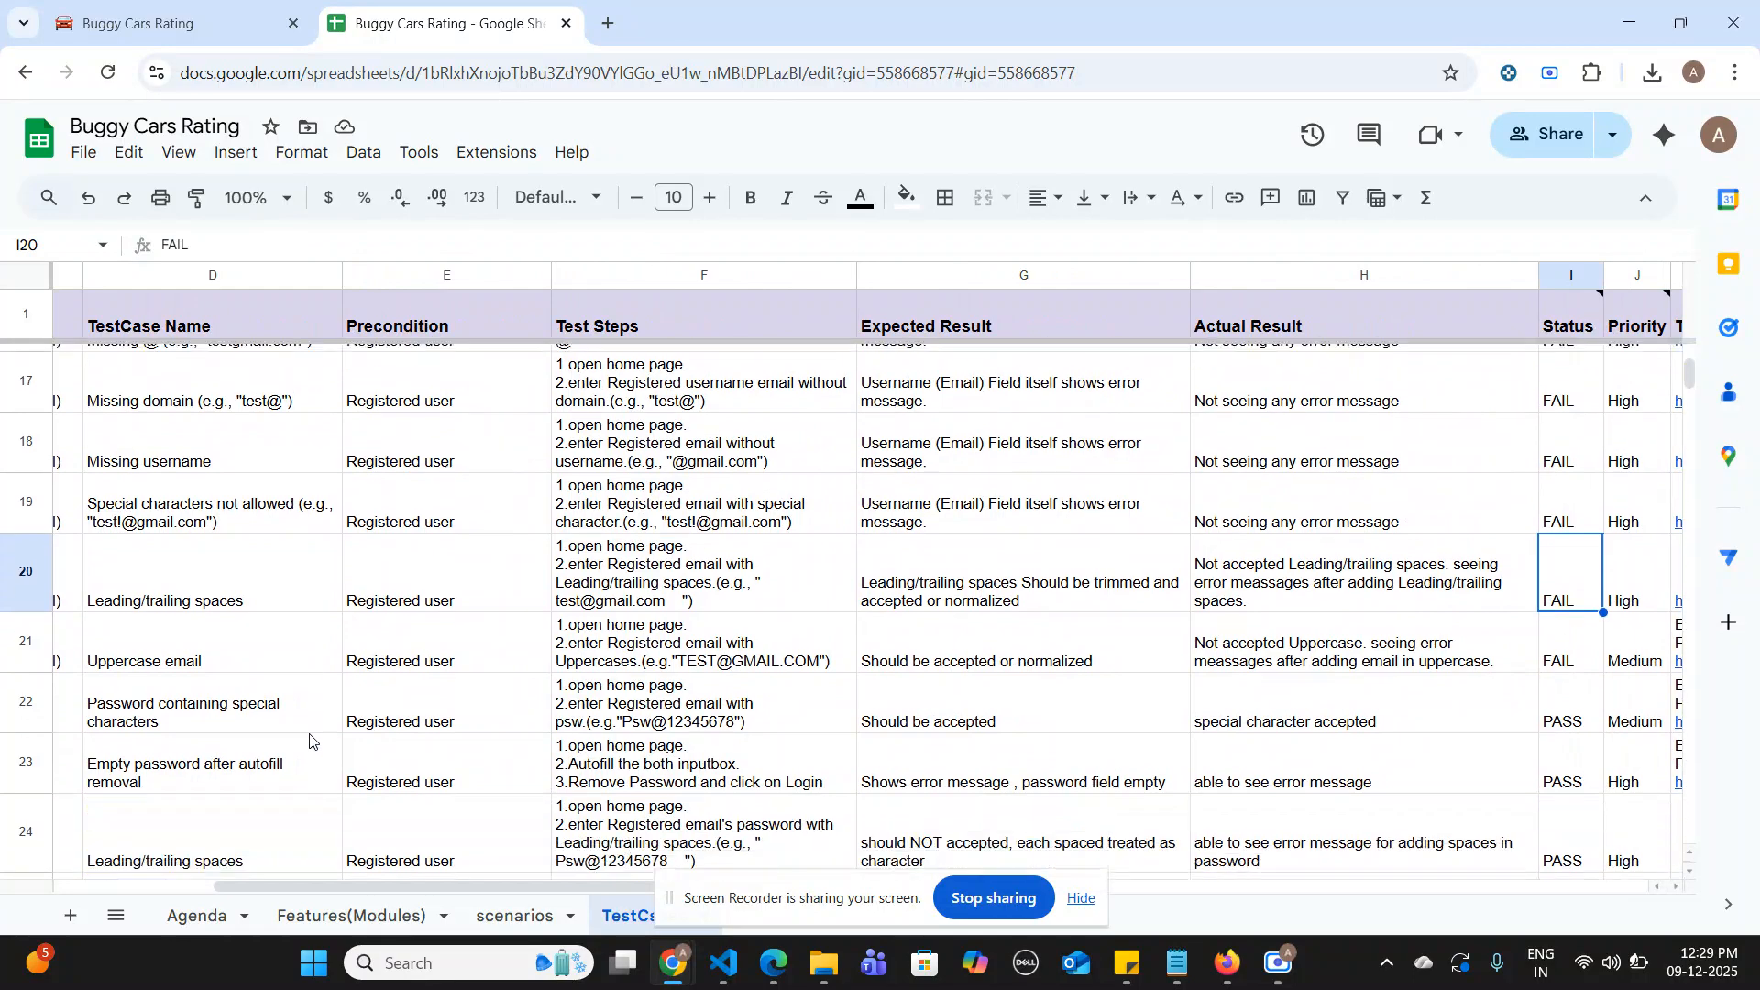
pyautogui.hscroll(-8, 189, 642)
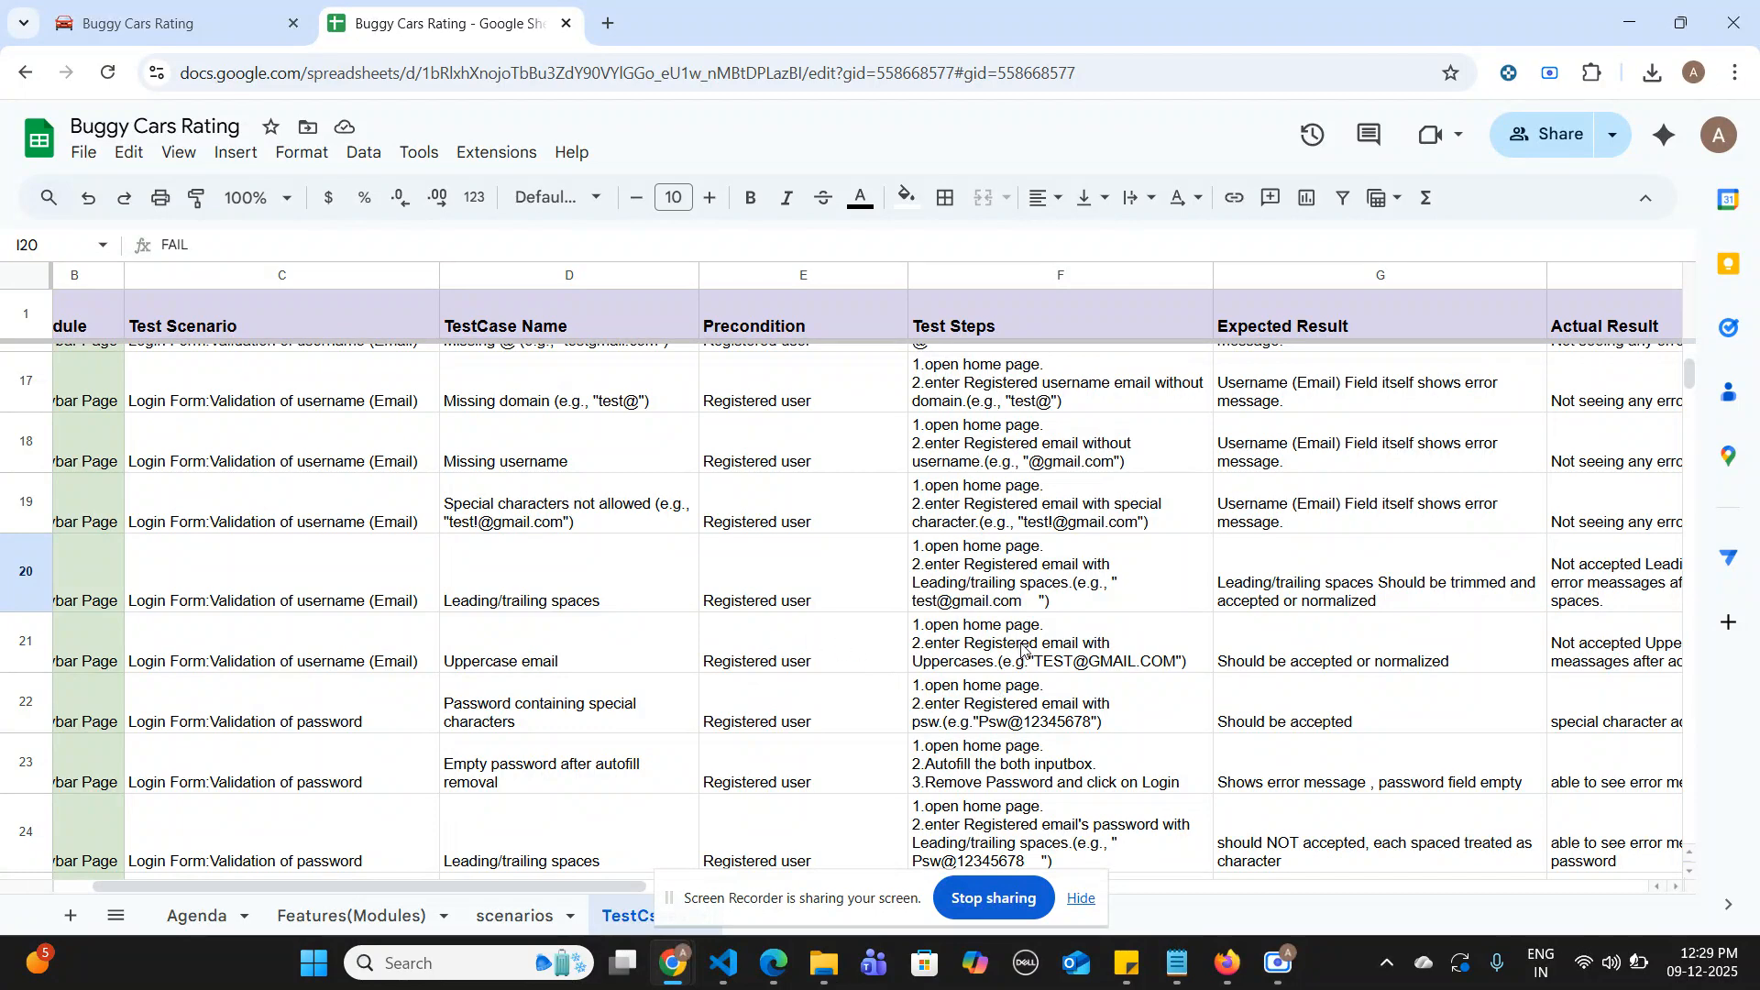
pyautogui.hscroll(1, 1447, 667)
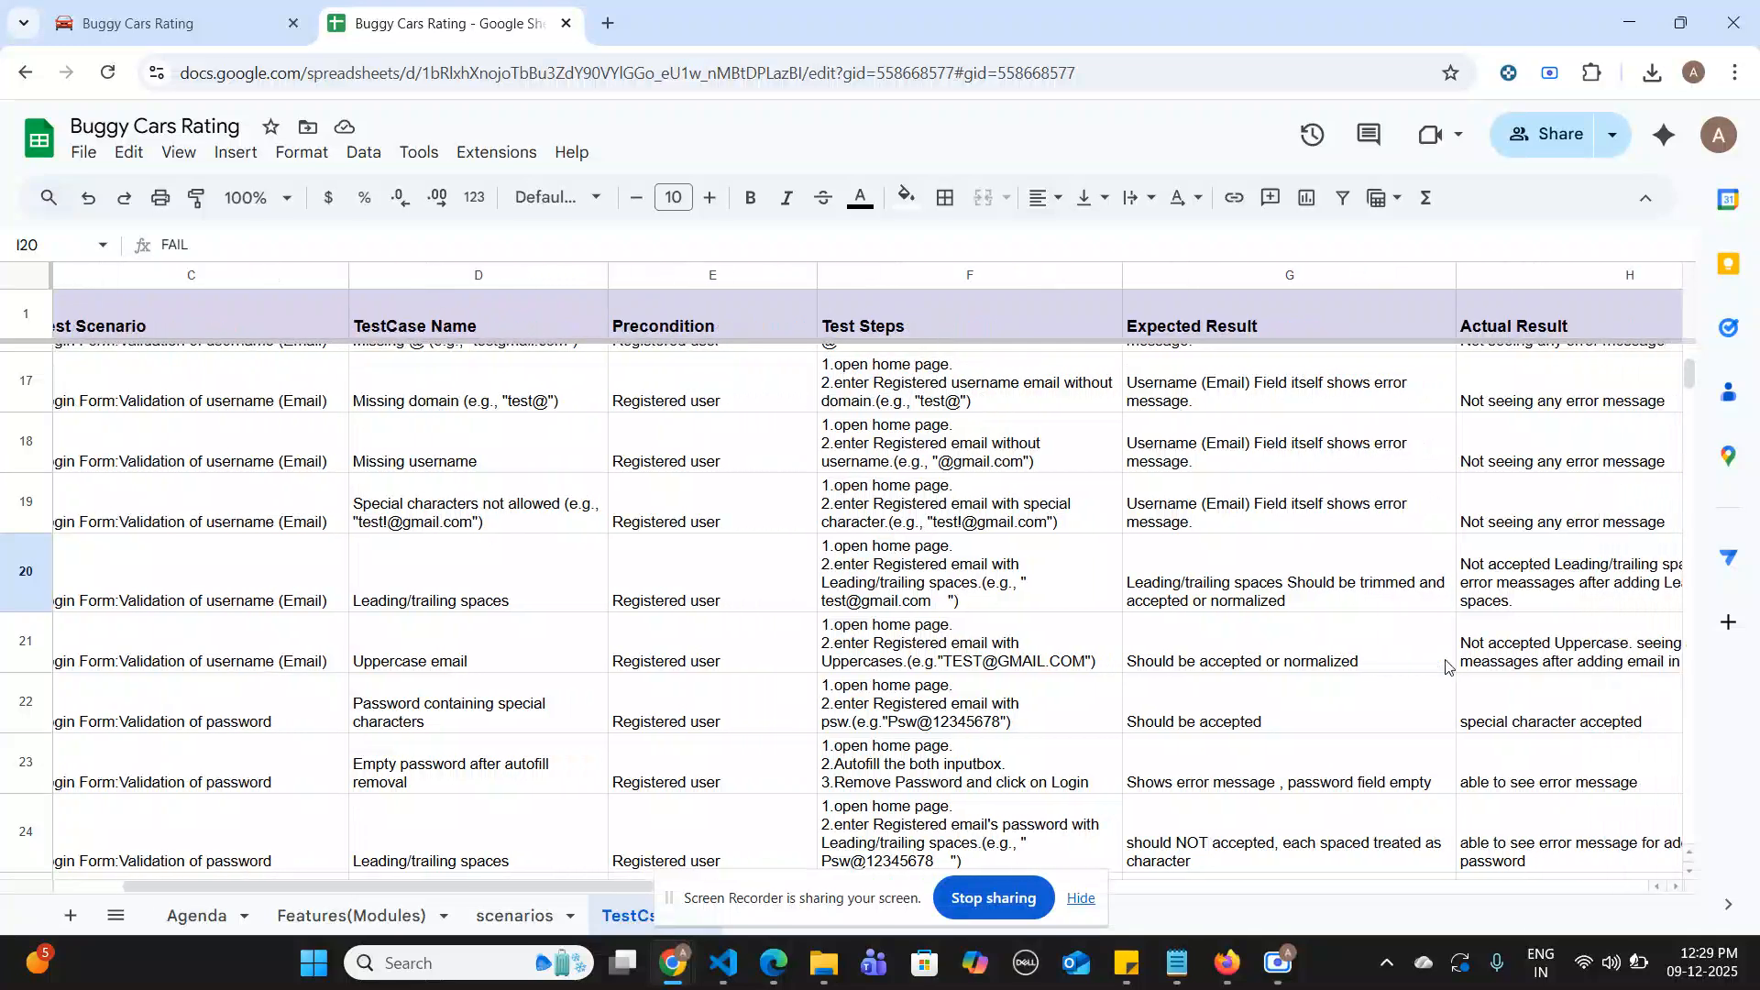
pyautogui.hscroll(1, 1446, 667)
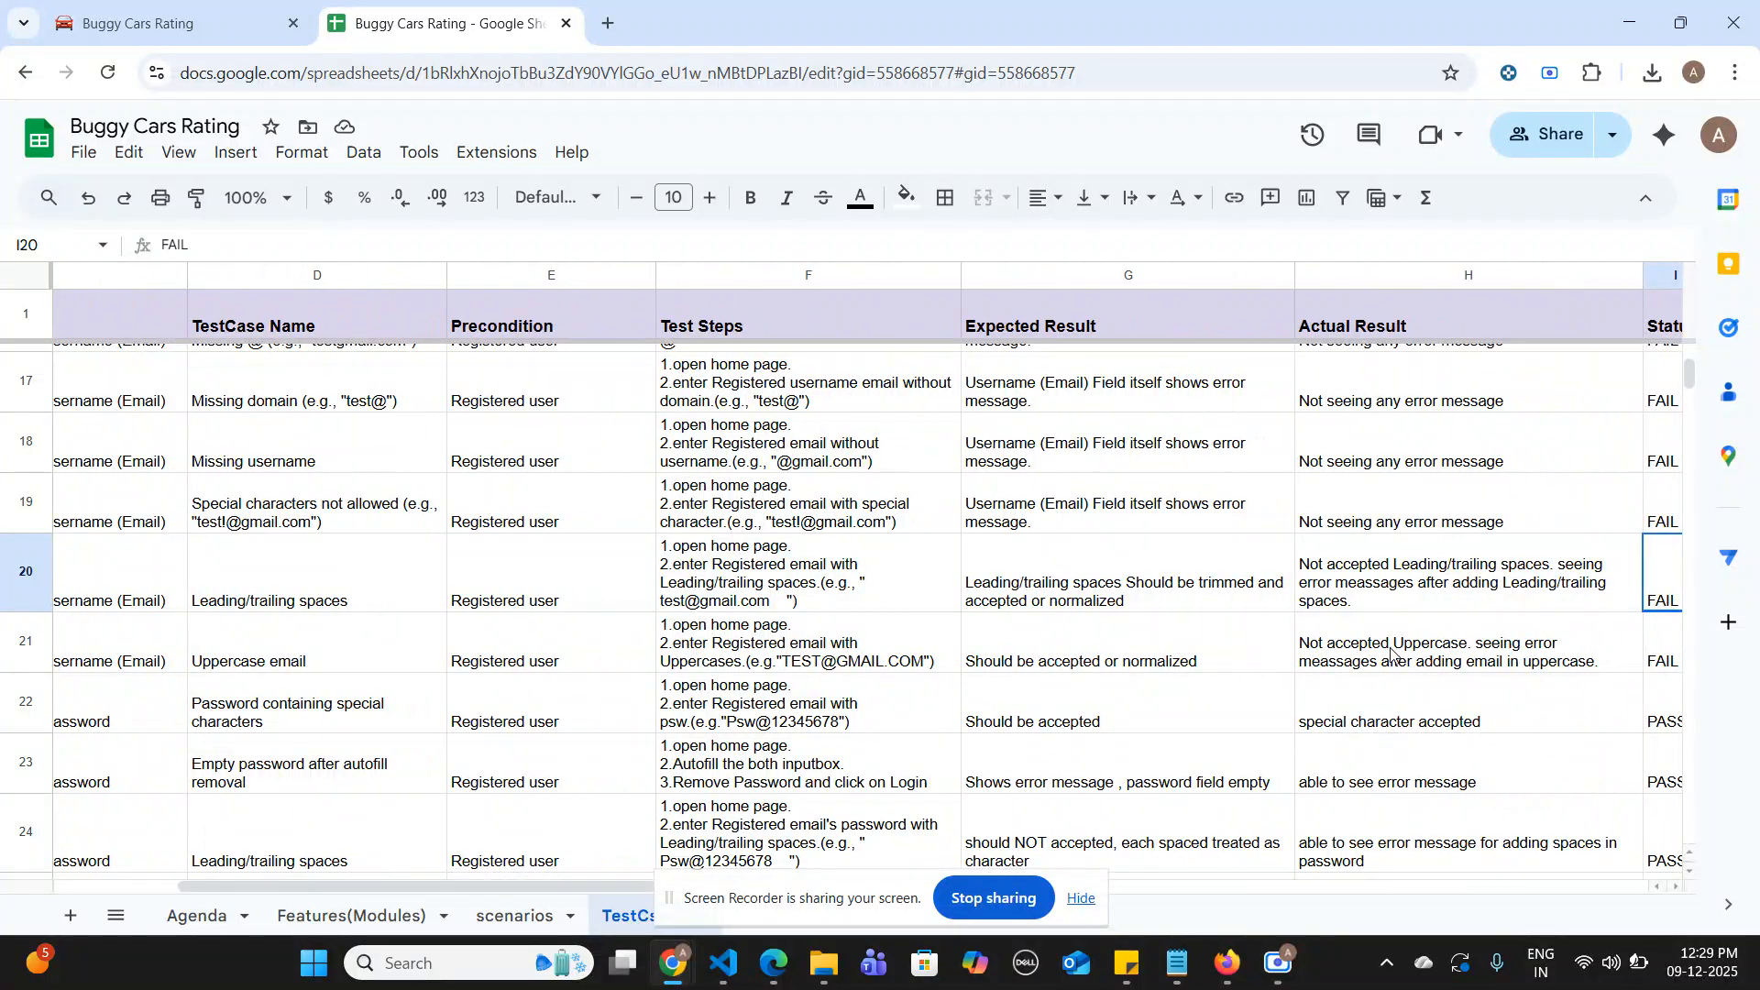
pyautogui.hscroll(1, 1390, 651)
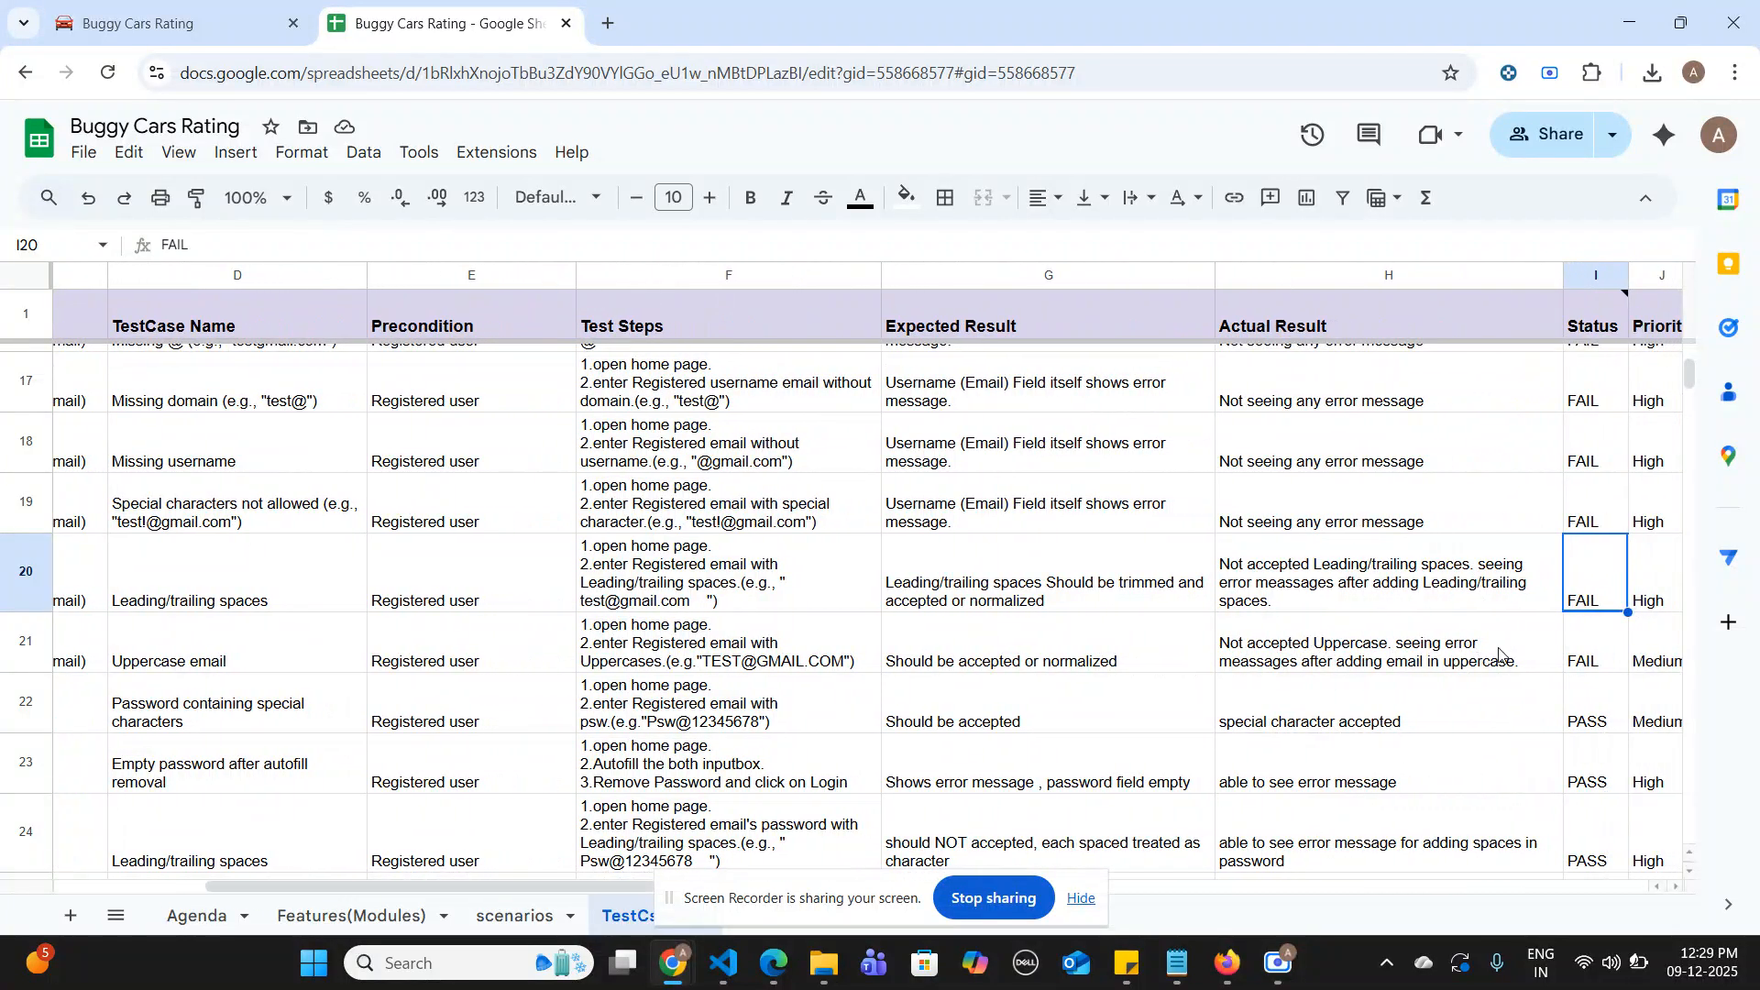
pyautogui.hscroll(1, 1590, 664)
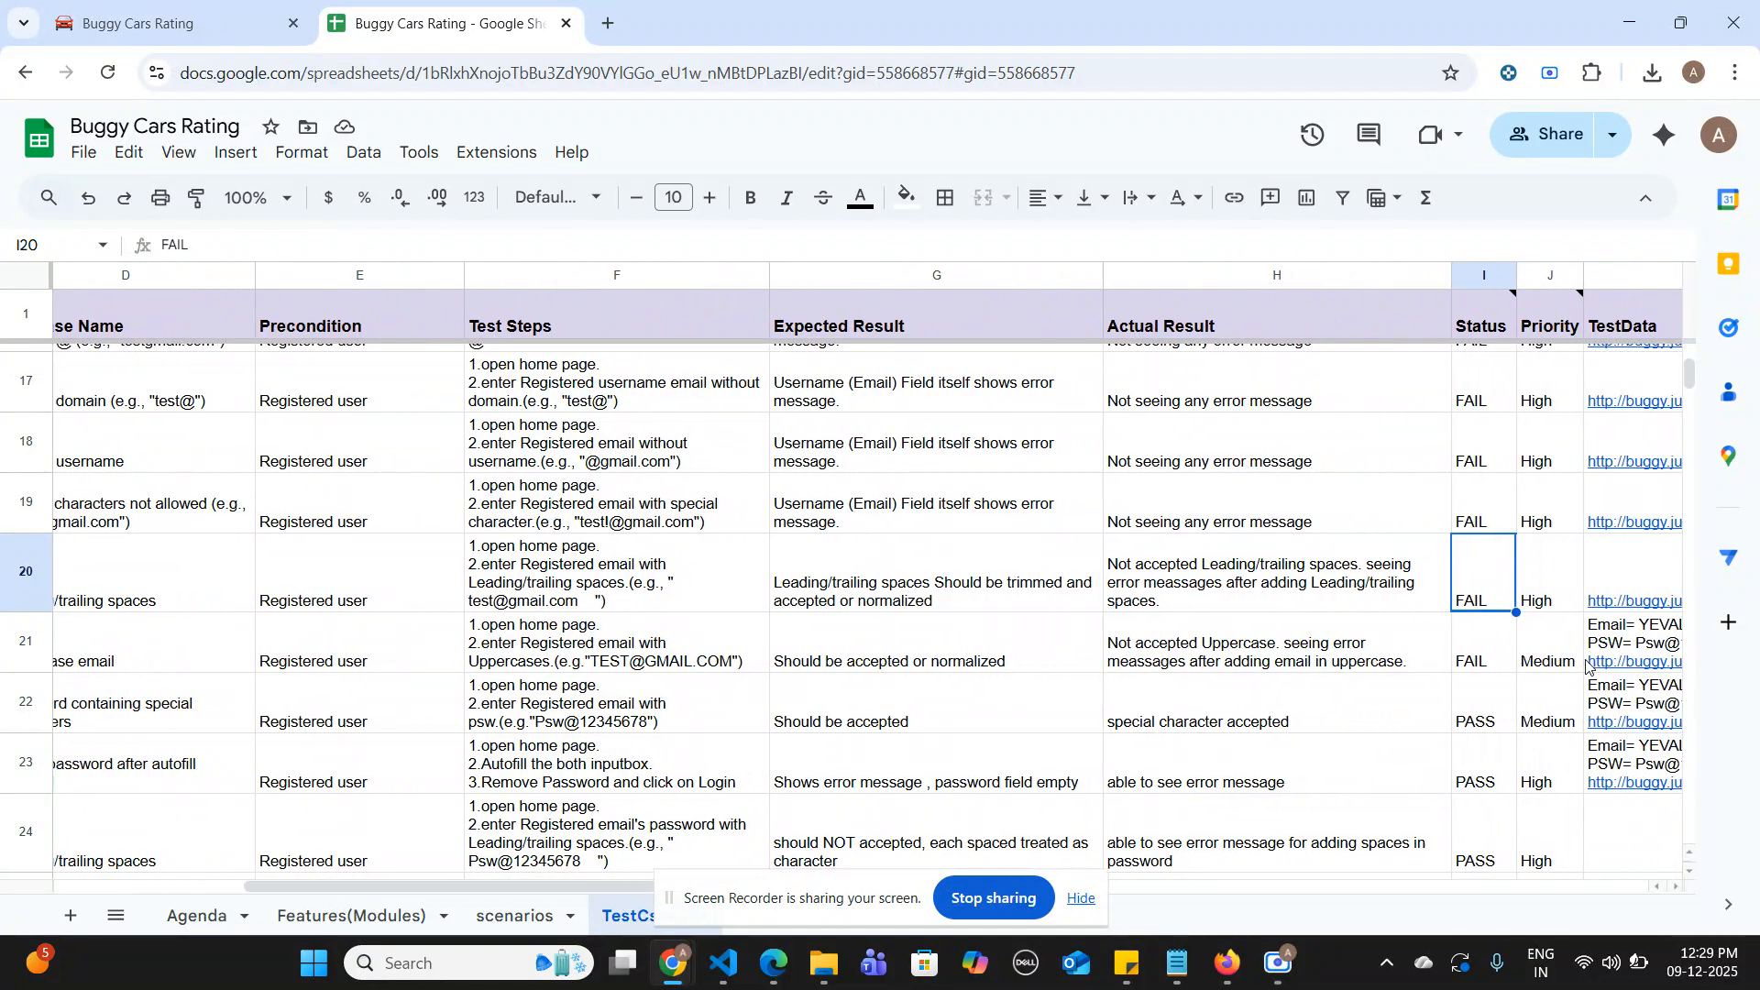
pyautogui.hscroll(-3, 318, 635)
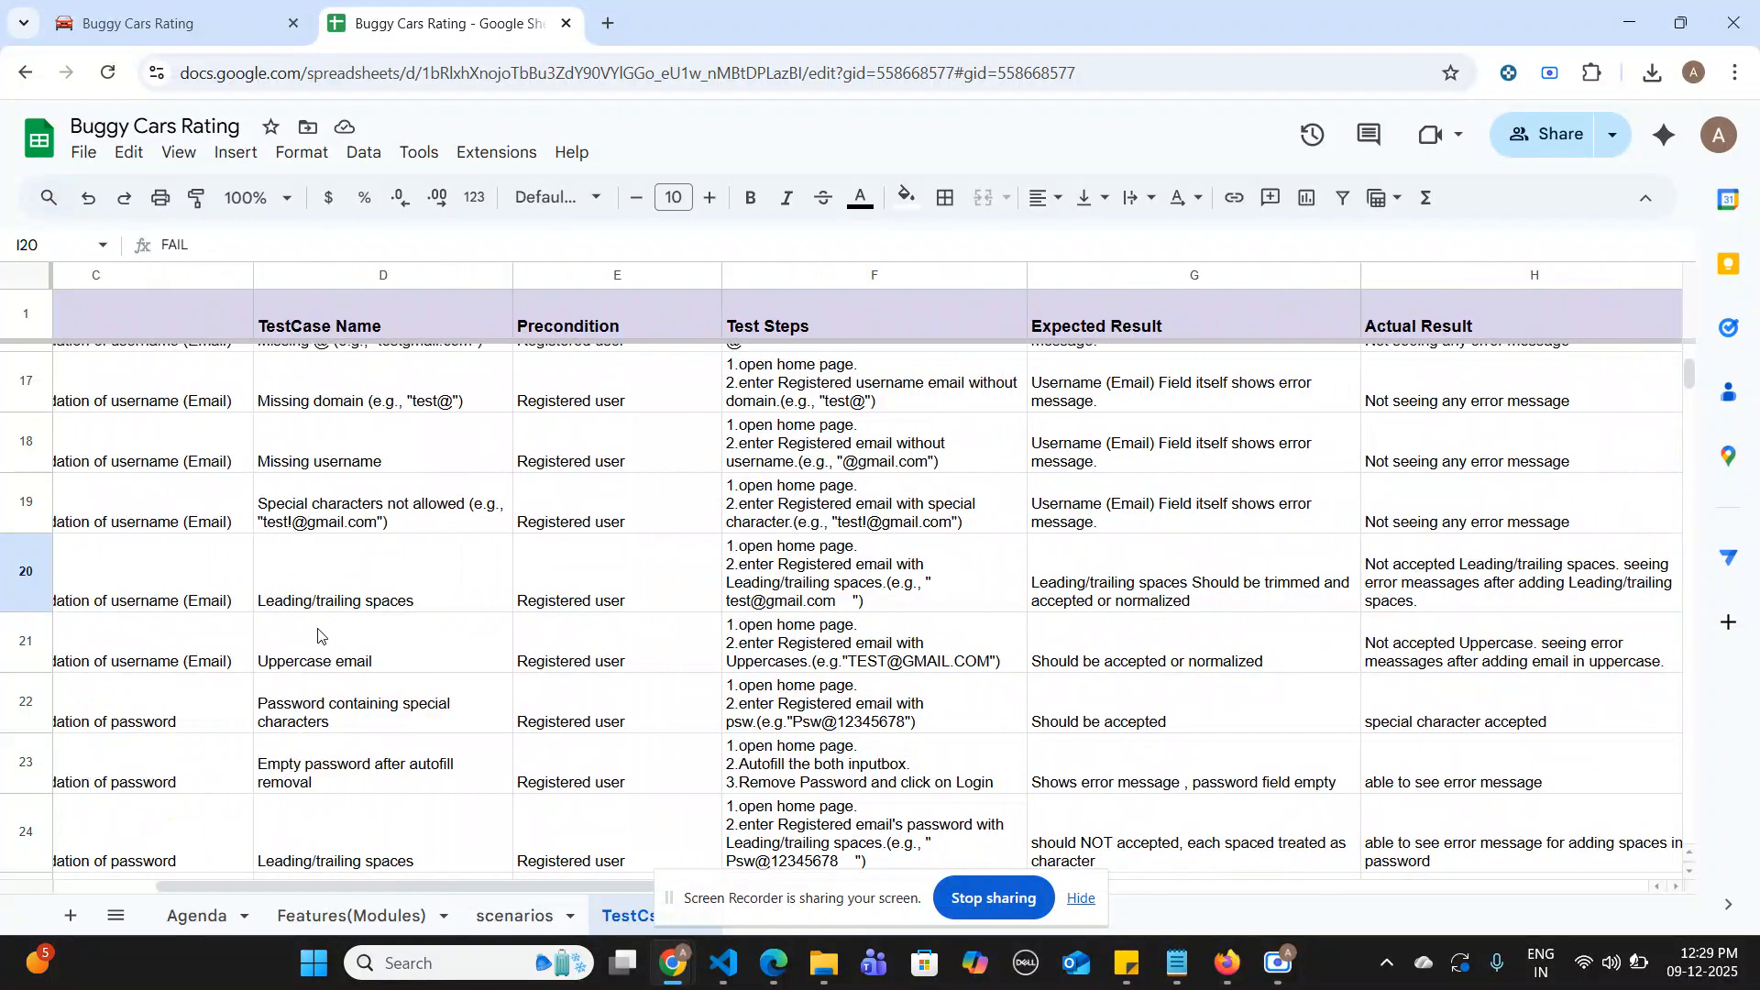
pyautogui.hscroll(-1, 318, 635)
pyautogui.hscroll(-2, 490, 655)
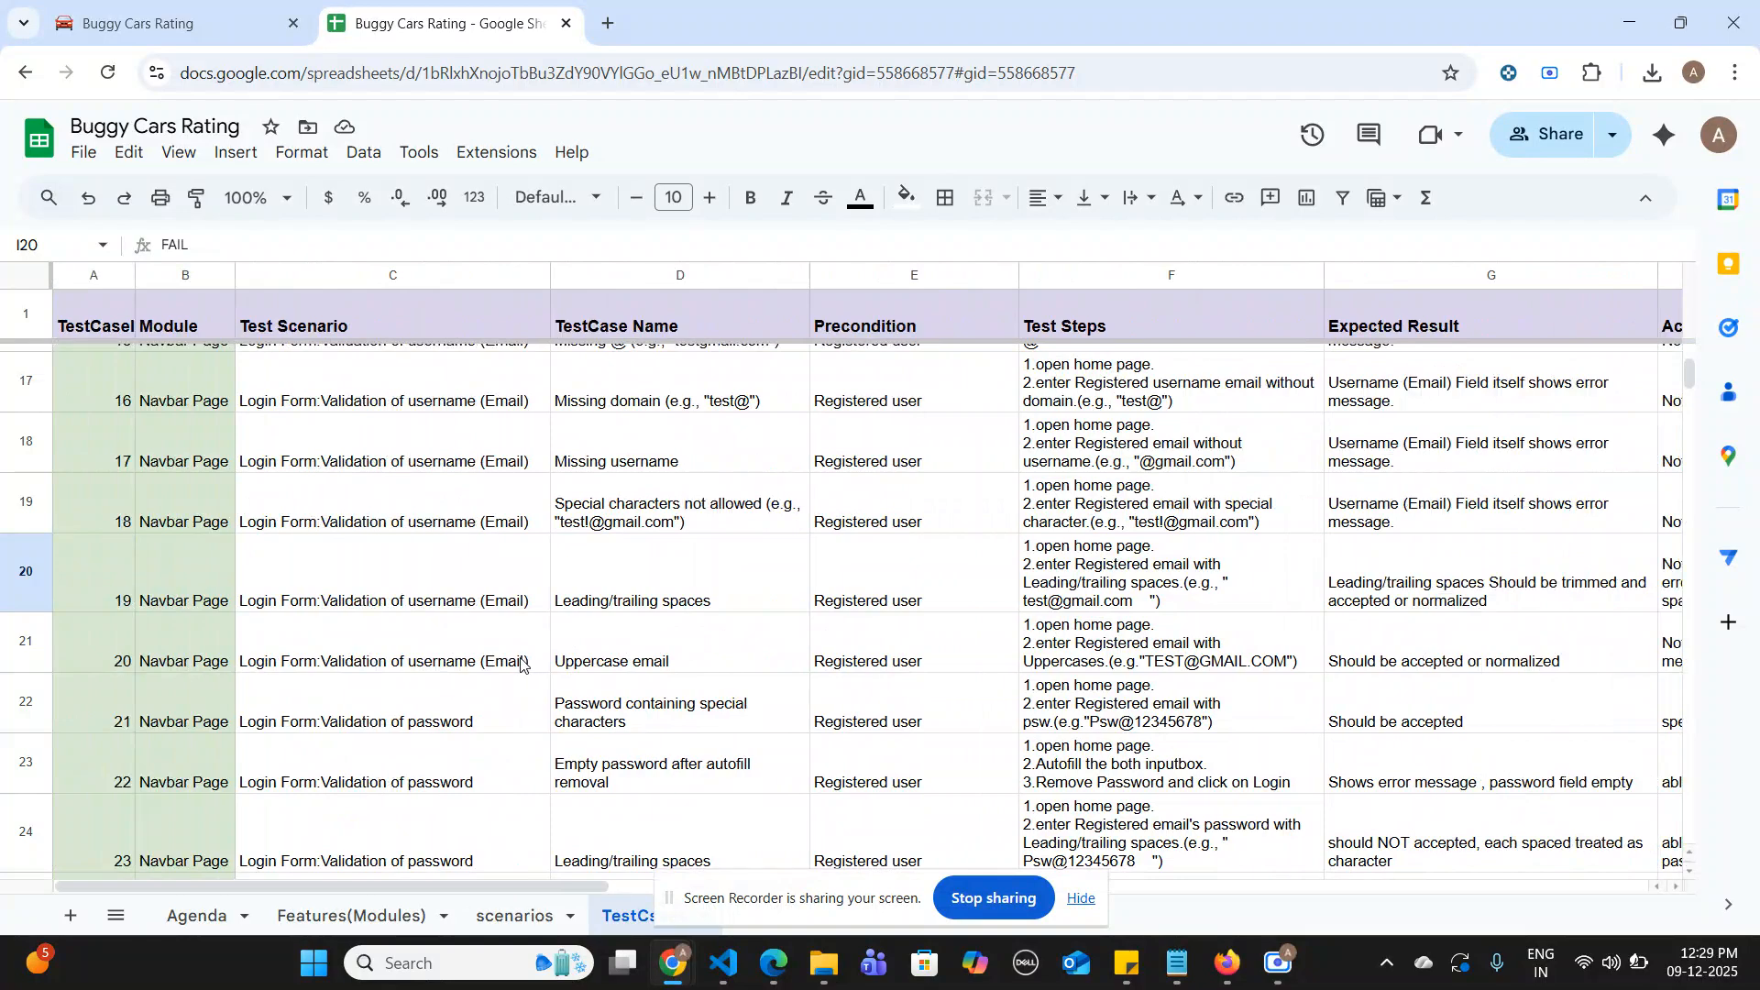
# - Examine the password validation scenario's "Password containing special characters" test case through its test steps, expected and actual results, status and priority
pyautogui.click(496, 708)
pyautogui.scroll(-2, 496, 708)
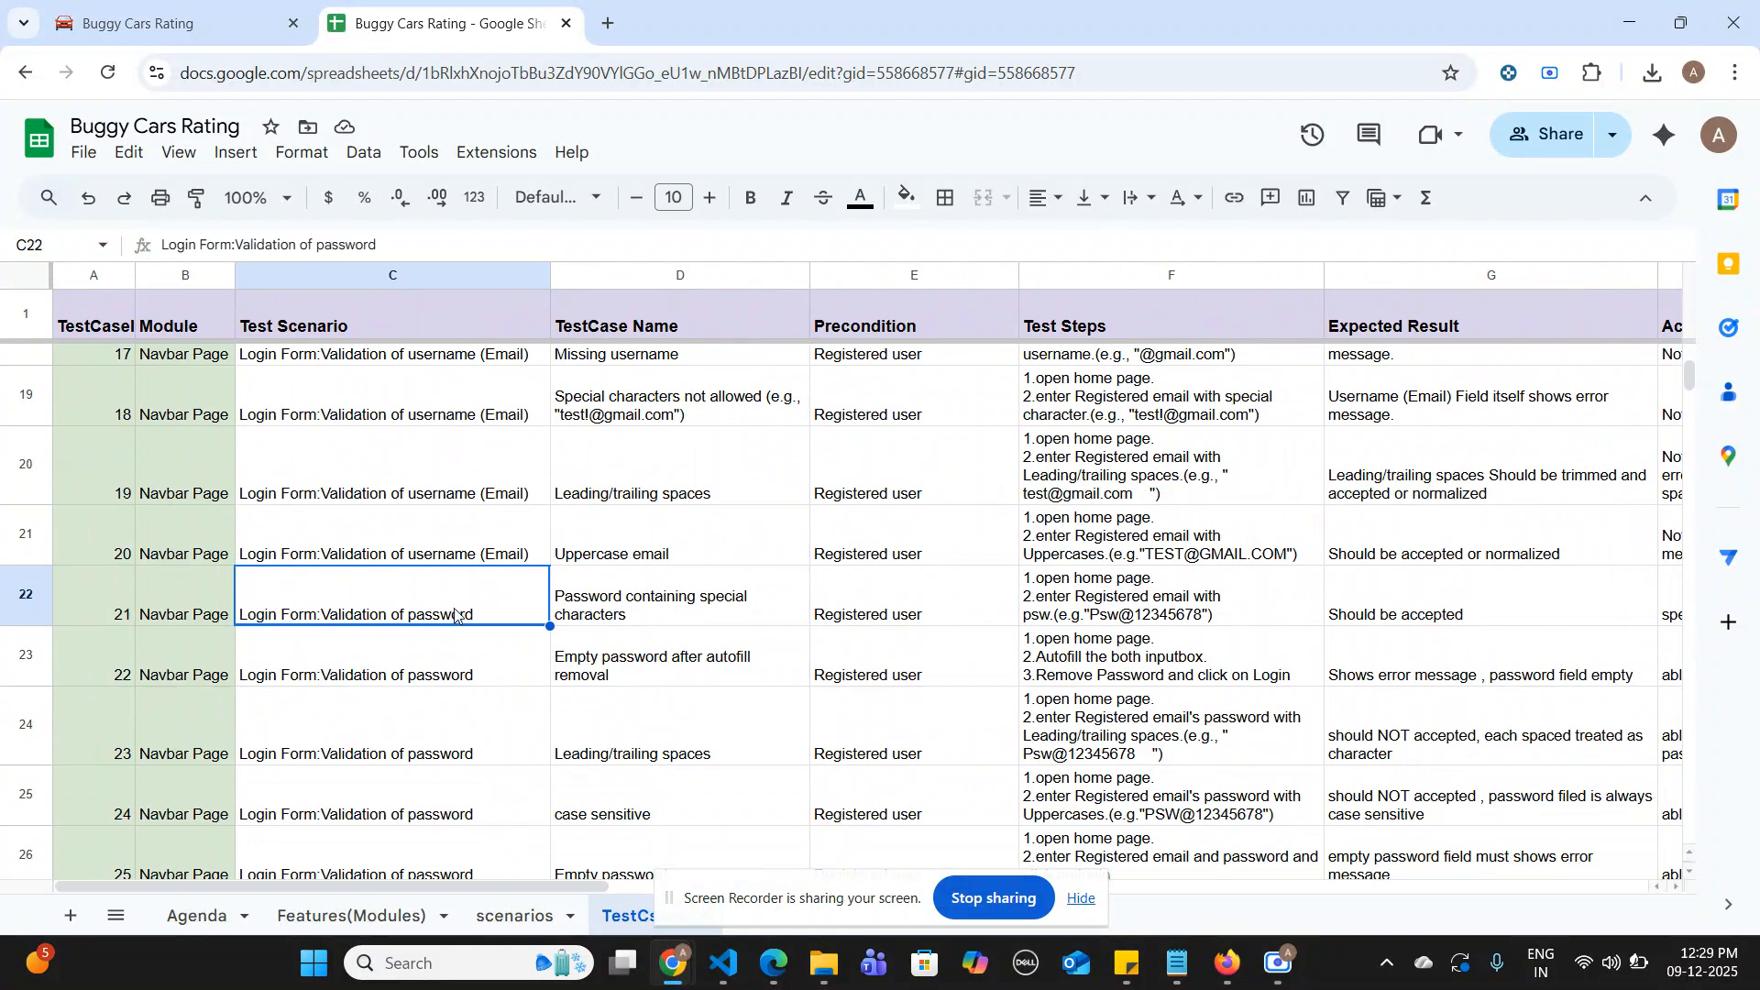
pyautogui.scroll(-1, 456, 615)
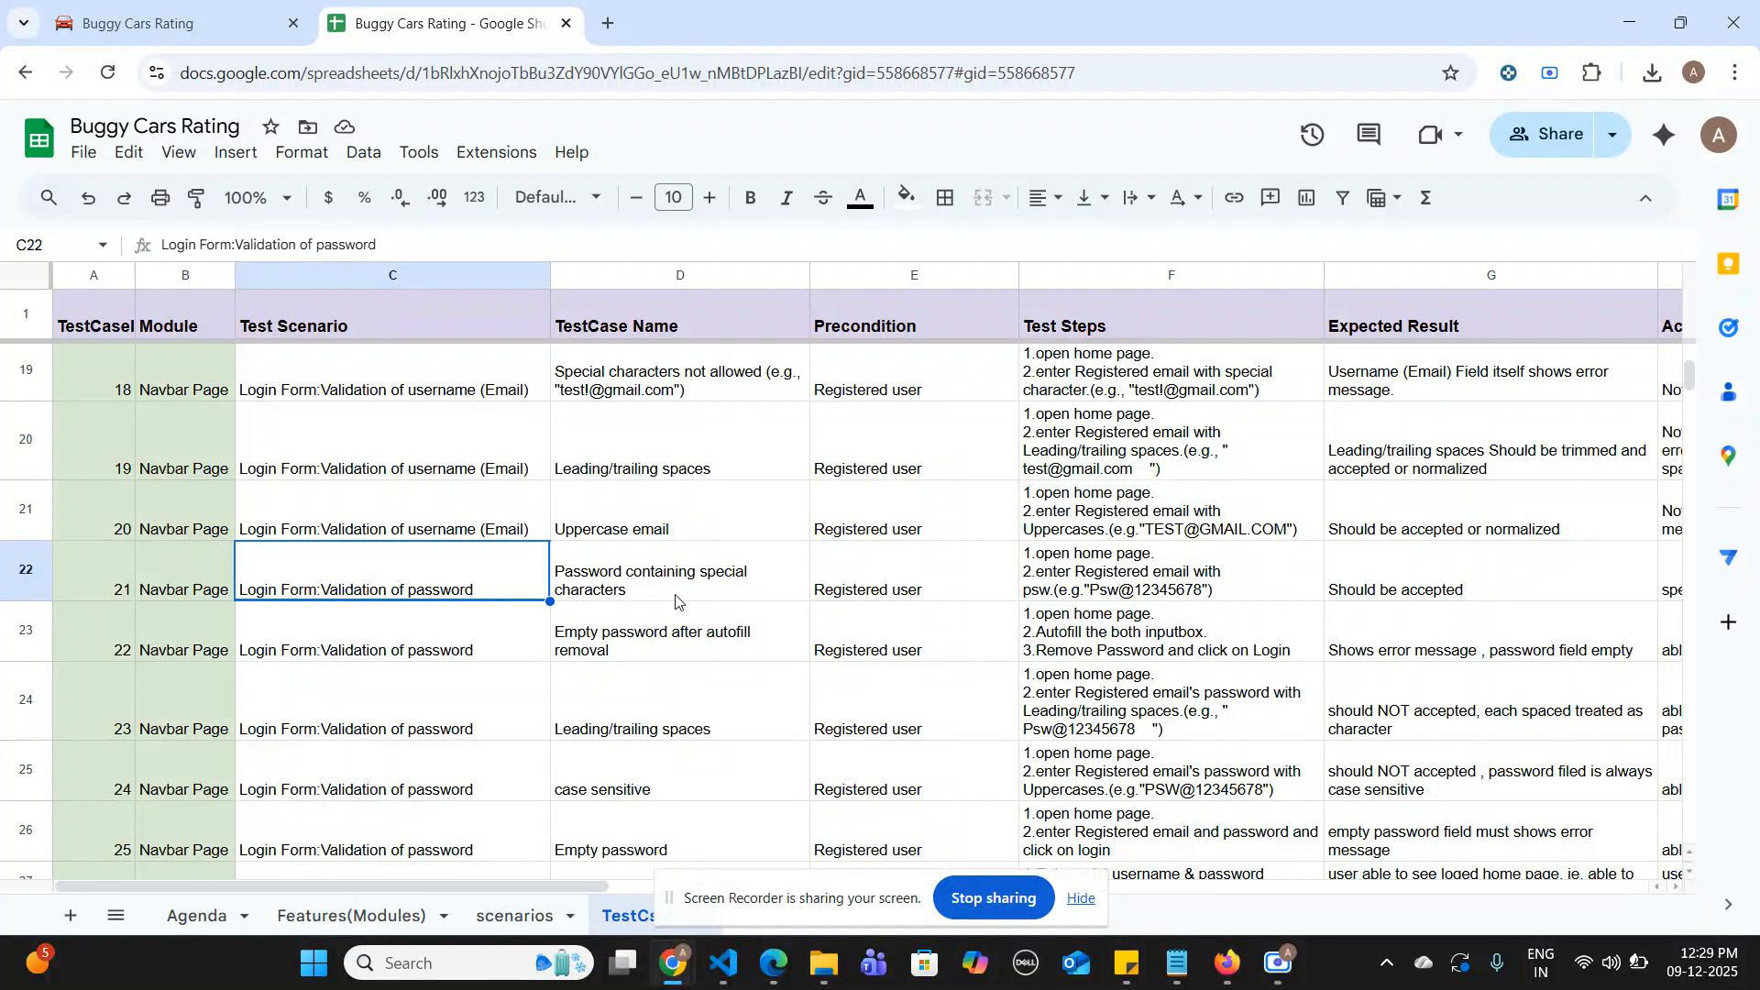
pyautogui.click(619, 595)
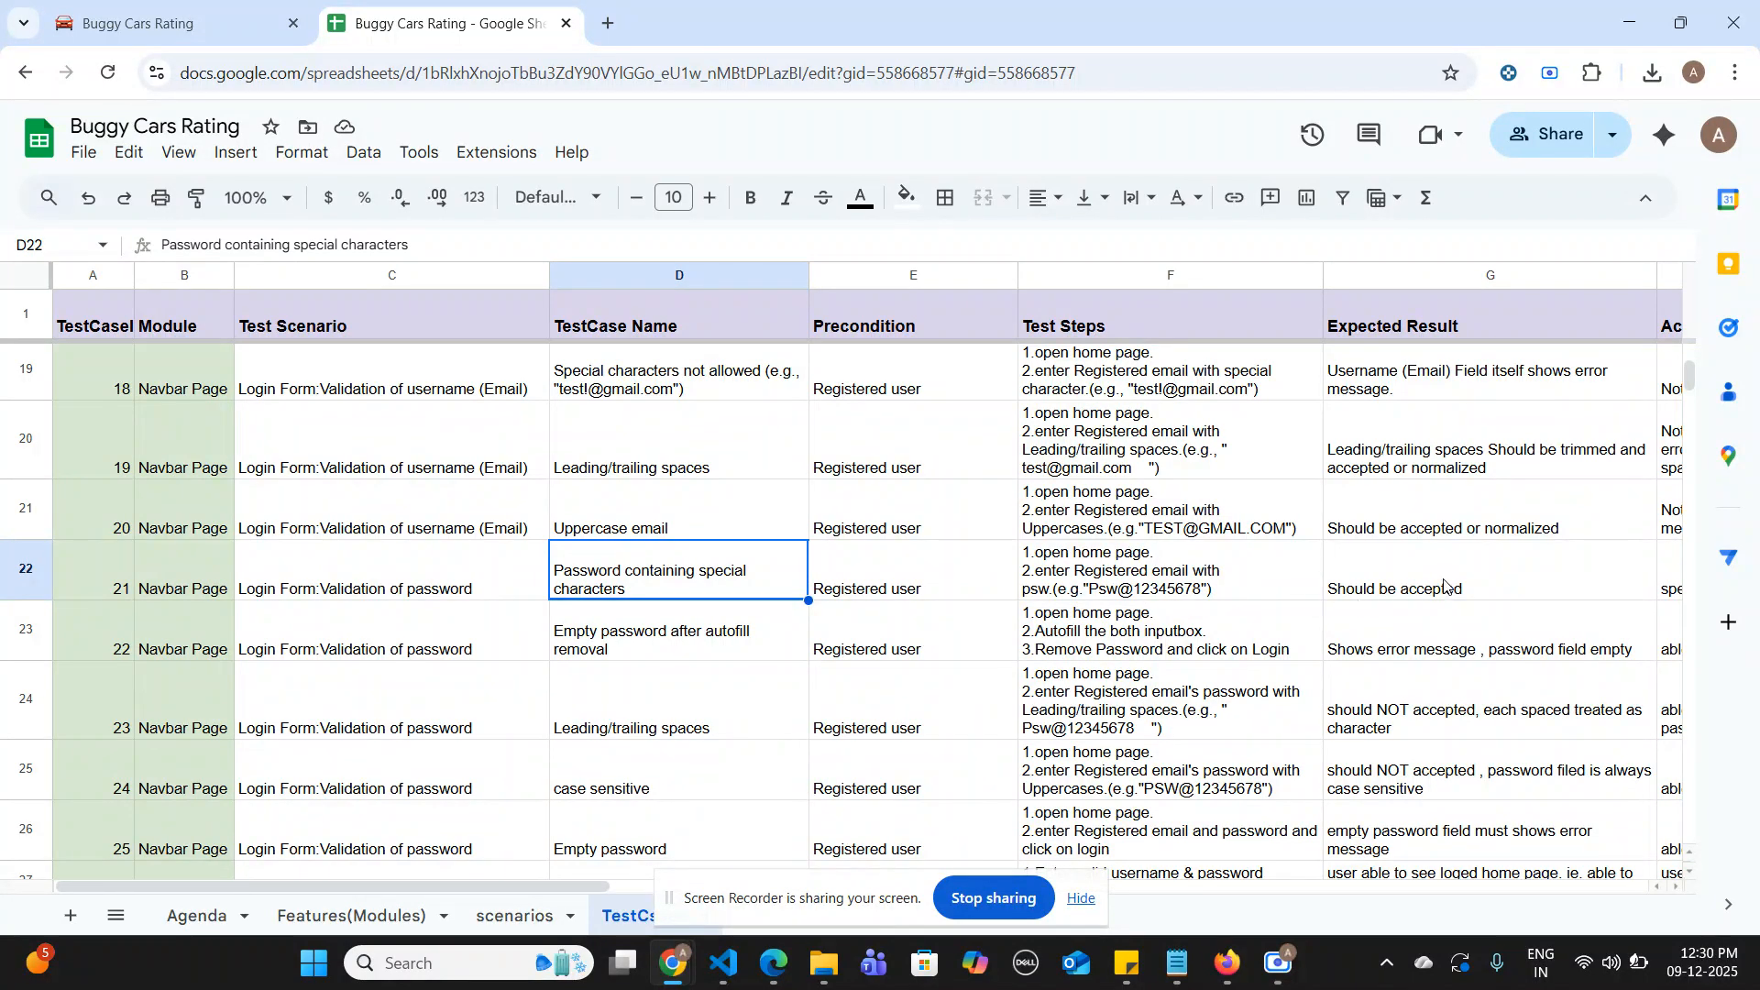
pyautogui.hscroll(3, 1445, 587)
pyautogui.click(1521, 587)
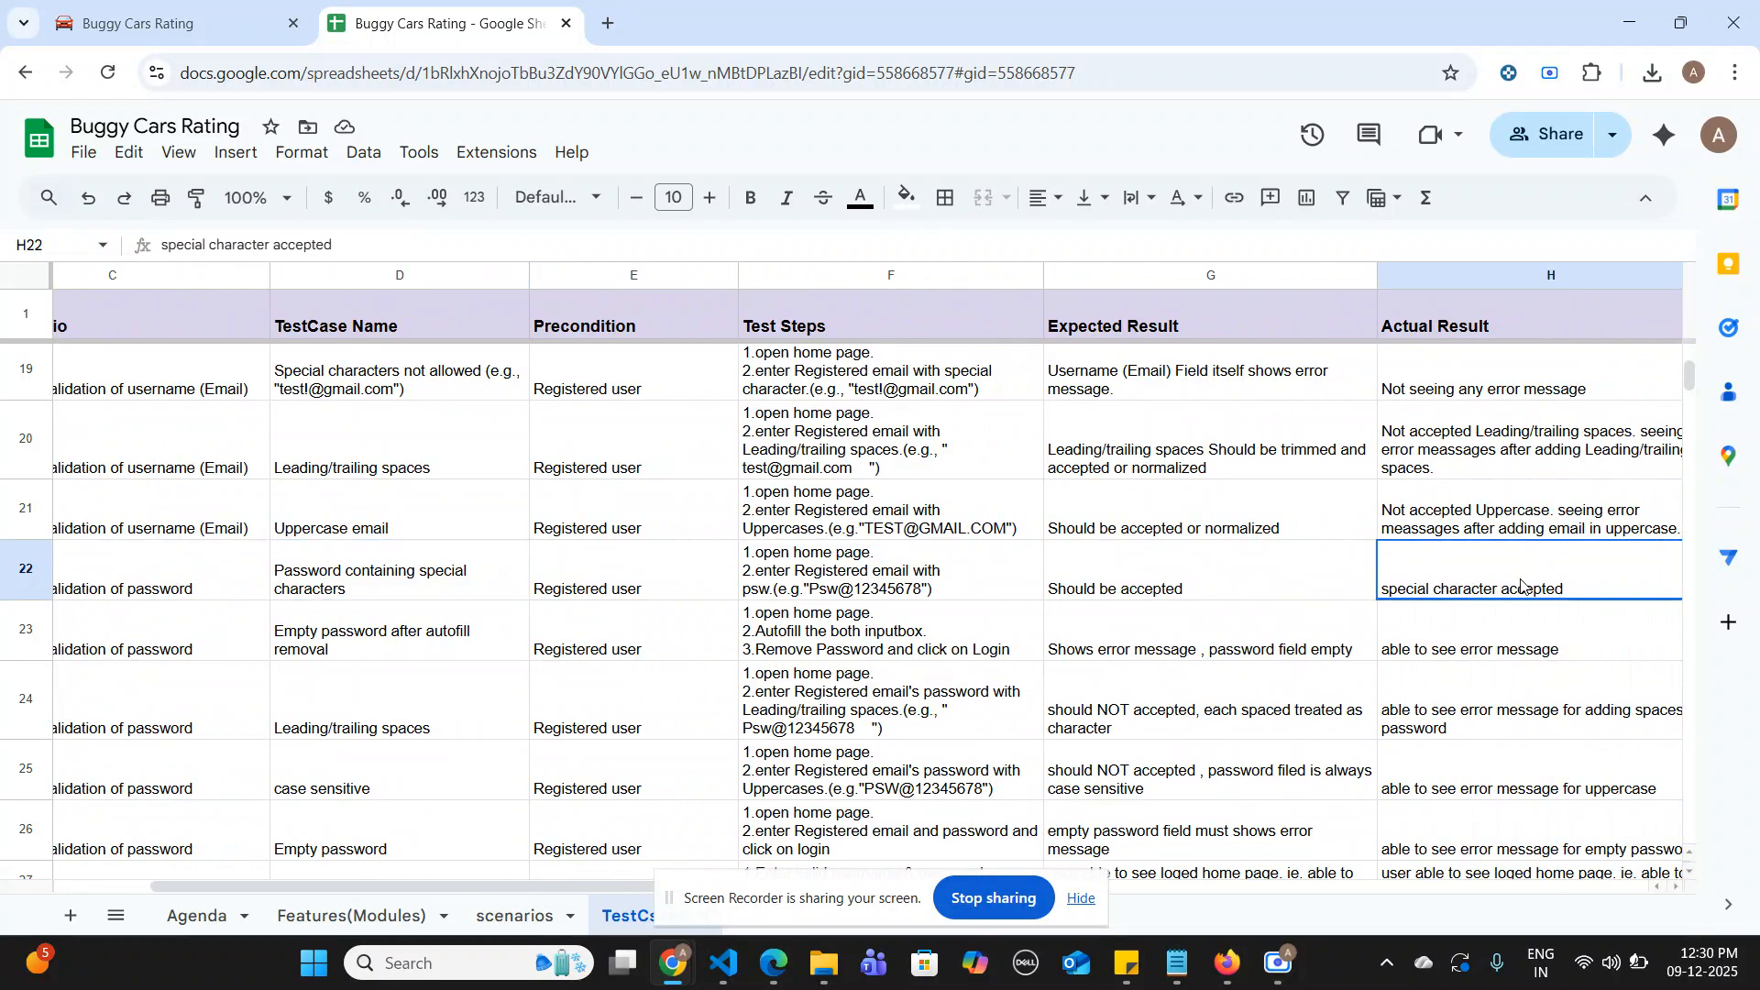
pyautogui.hscroll(1, 1521, 587)
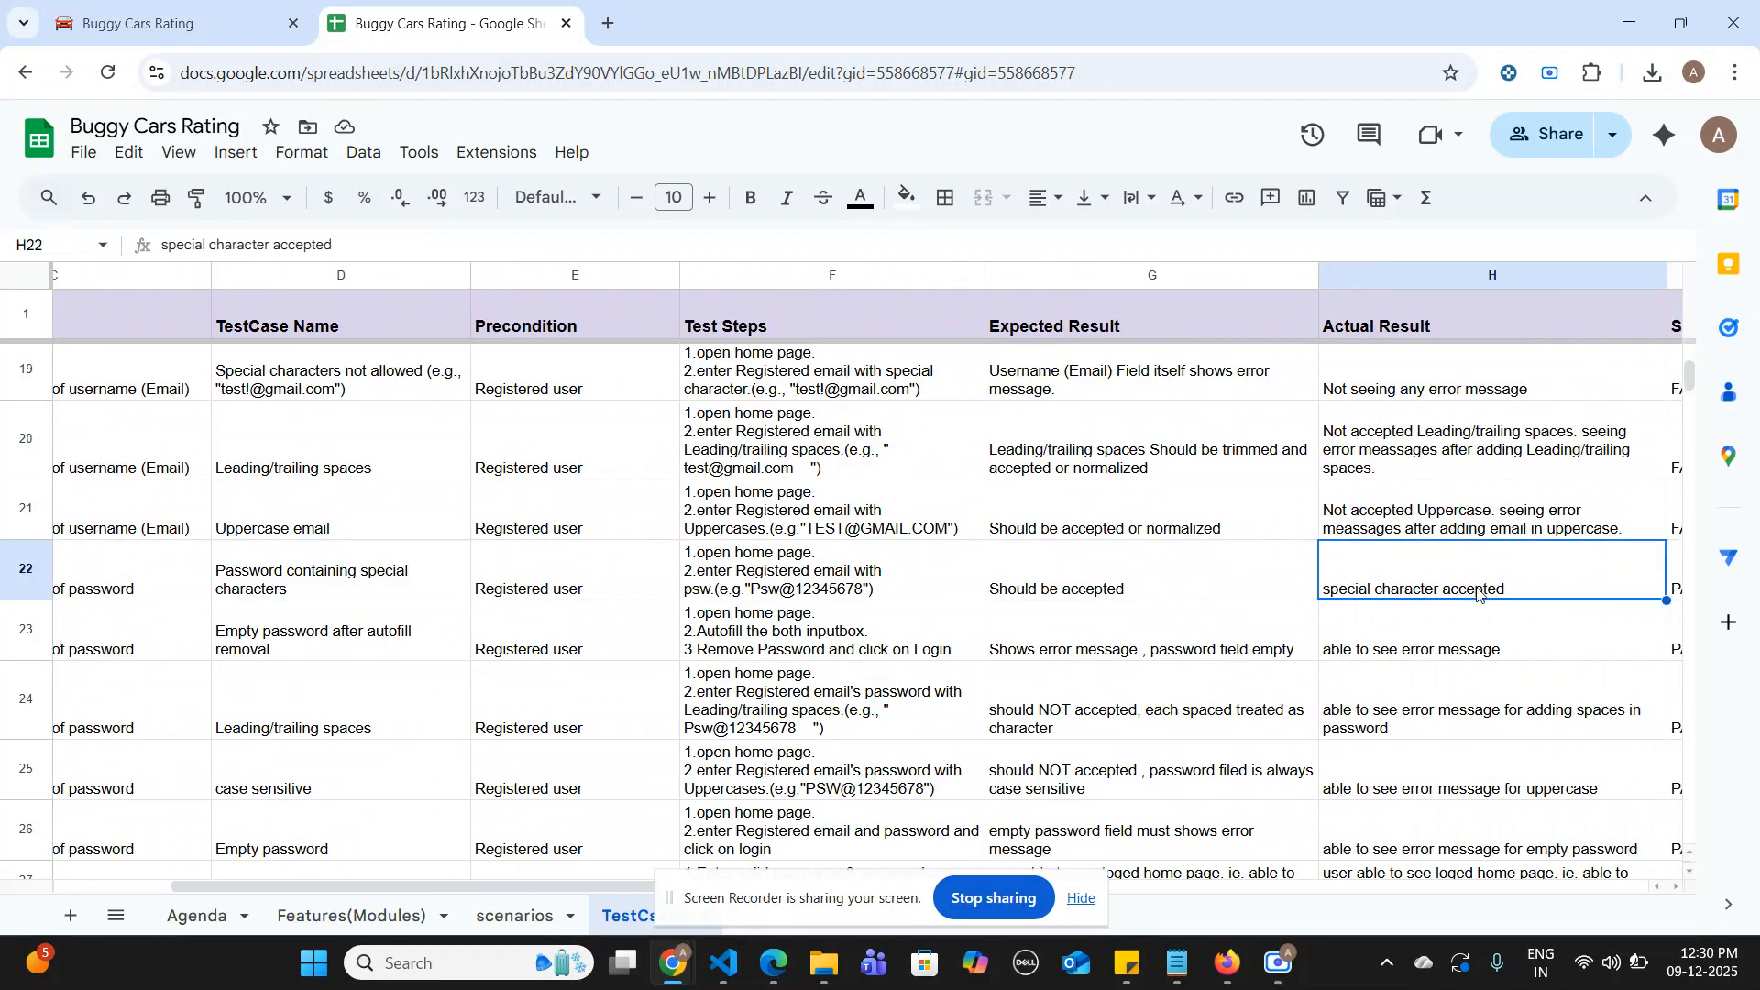
pyautogui.hscroll(3, 1477, 594)
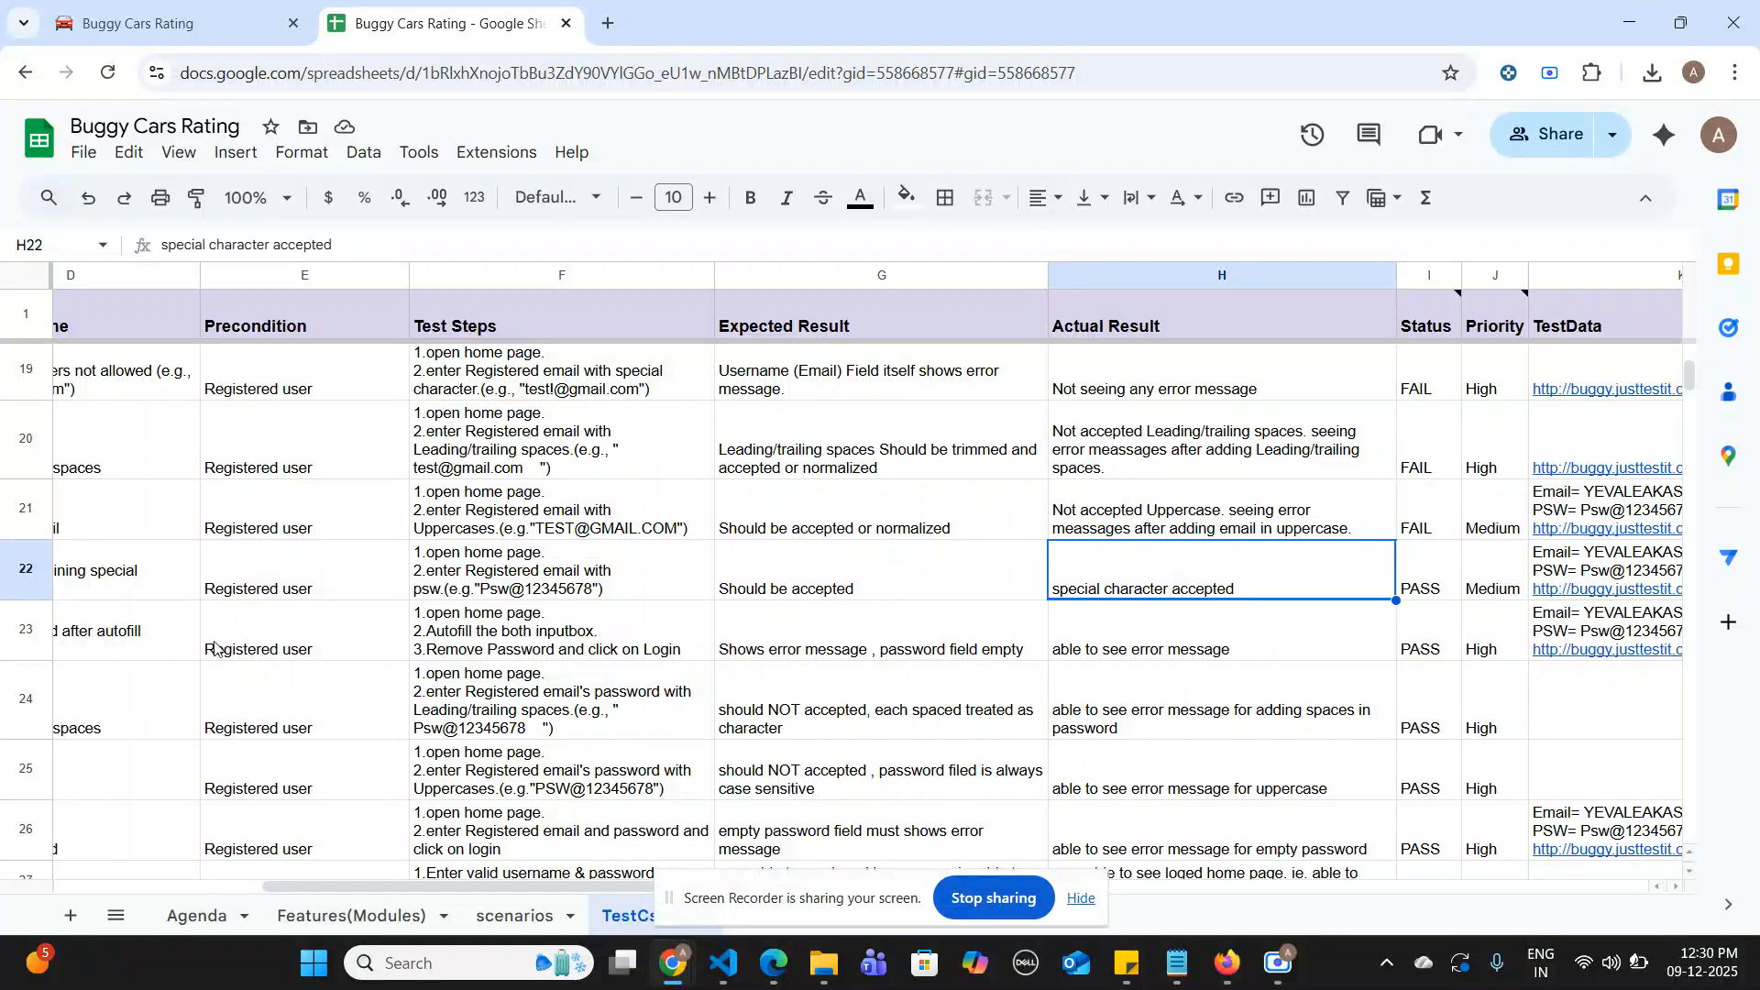
pyautogui.hscroll(-3, 224, 651)
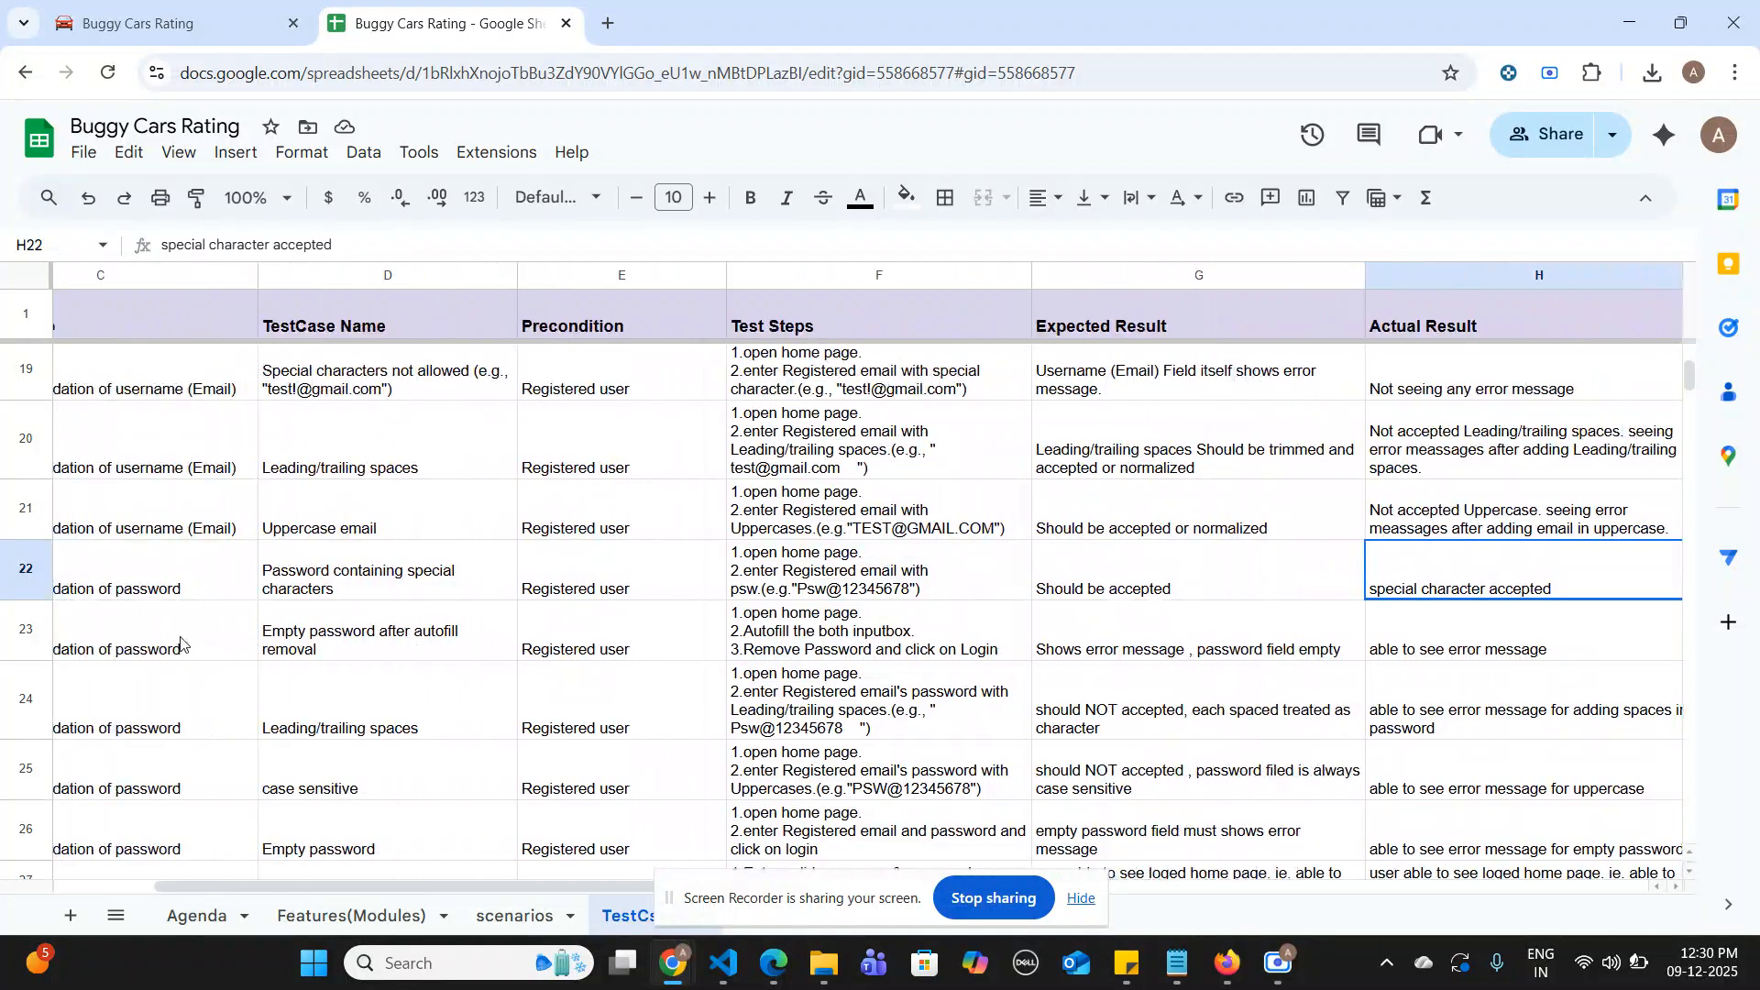
# - Examine the "Empty password after autofill removal" test case through its test steps, expected and actual results, status, priority and test data
pyautogui.click(349, 656)
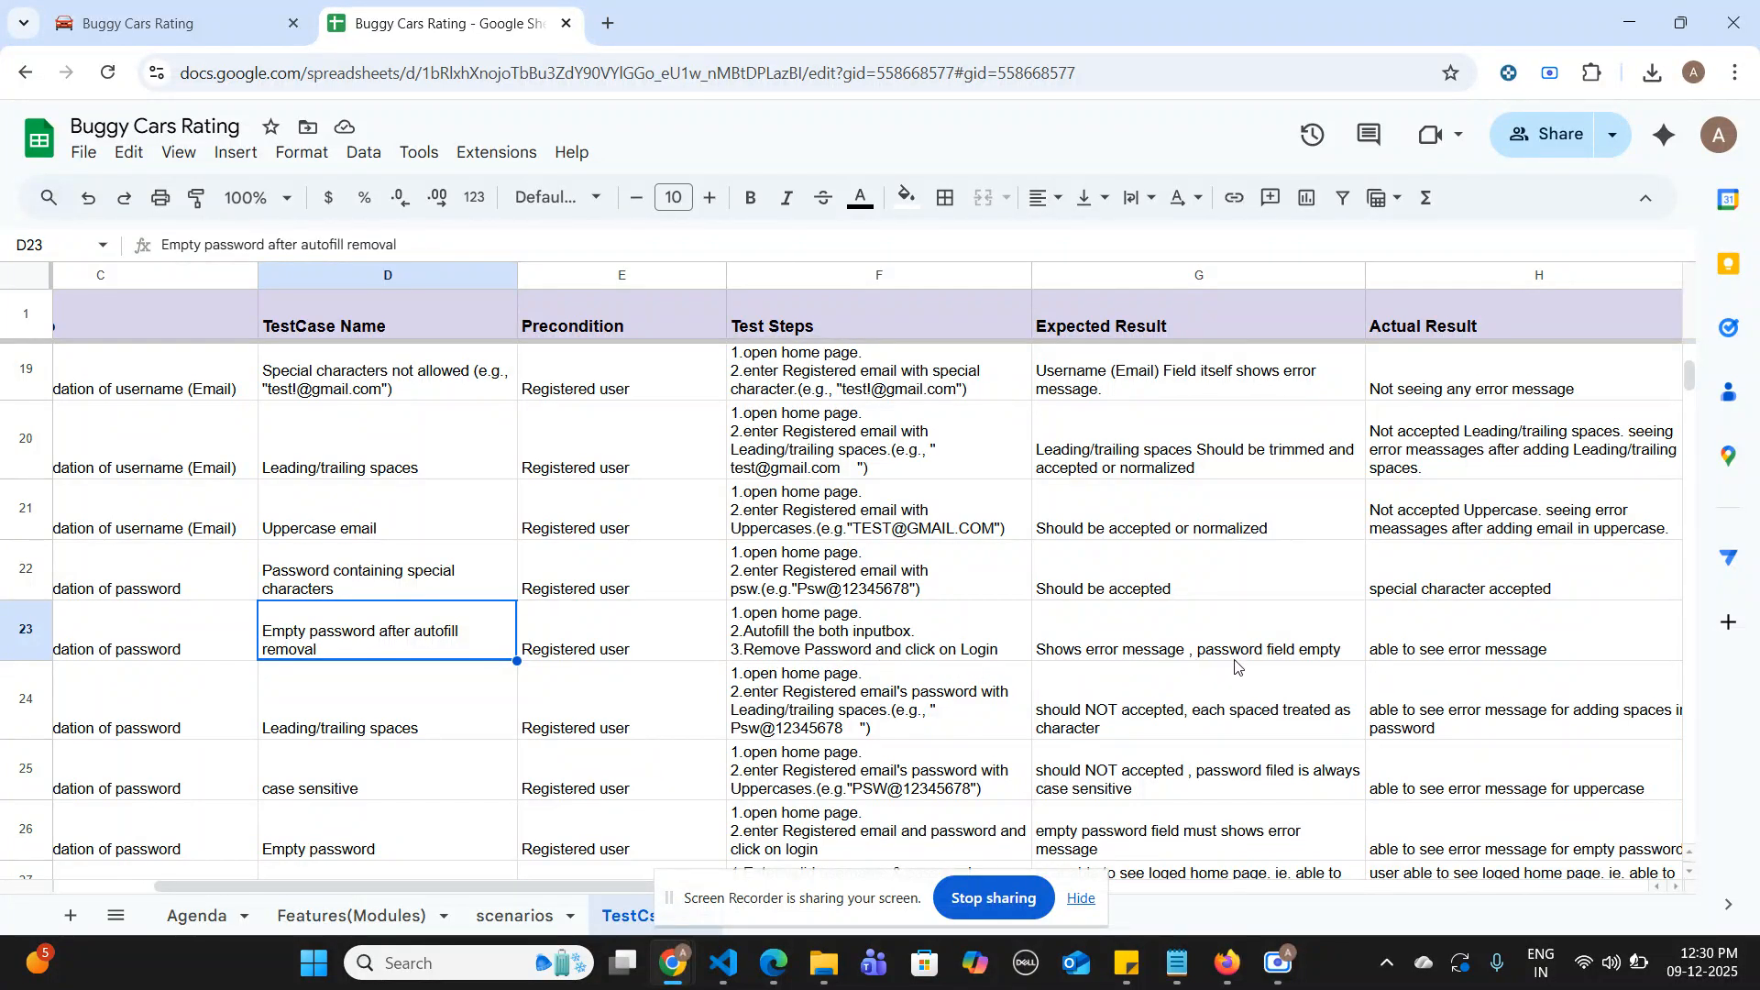
pyautogui.click(1452, 641)
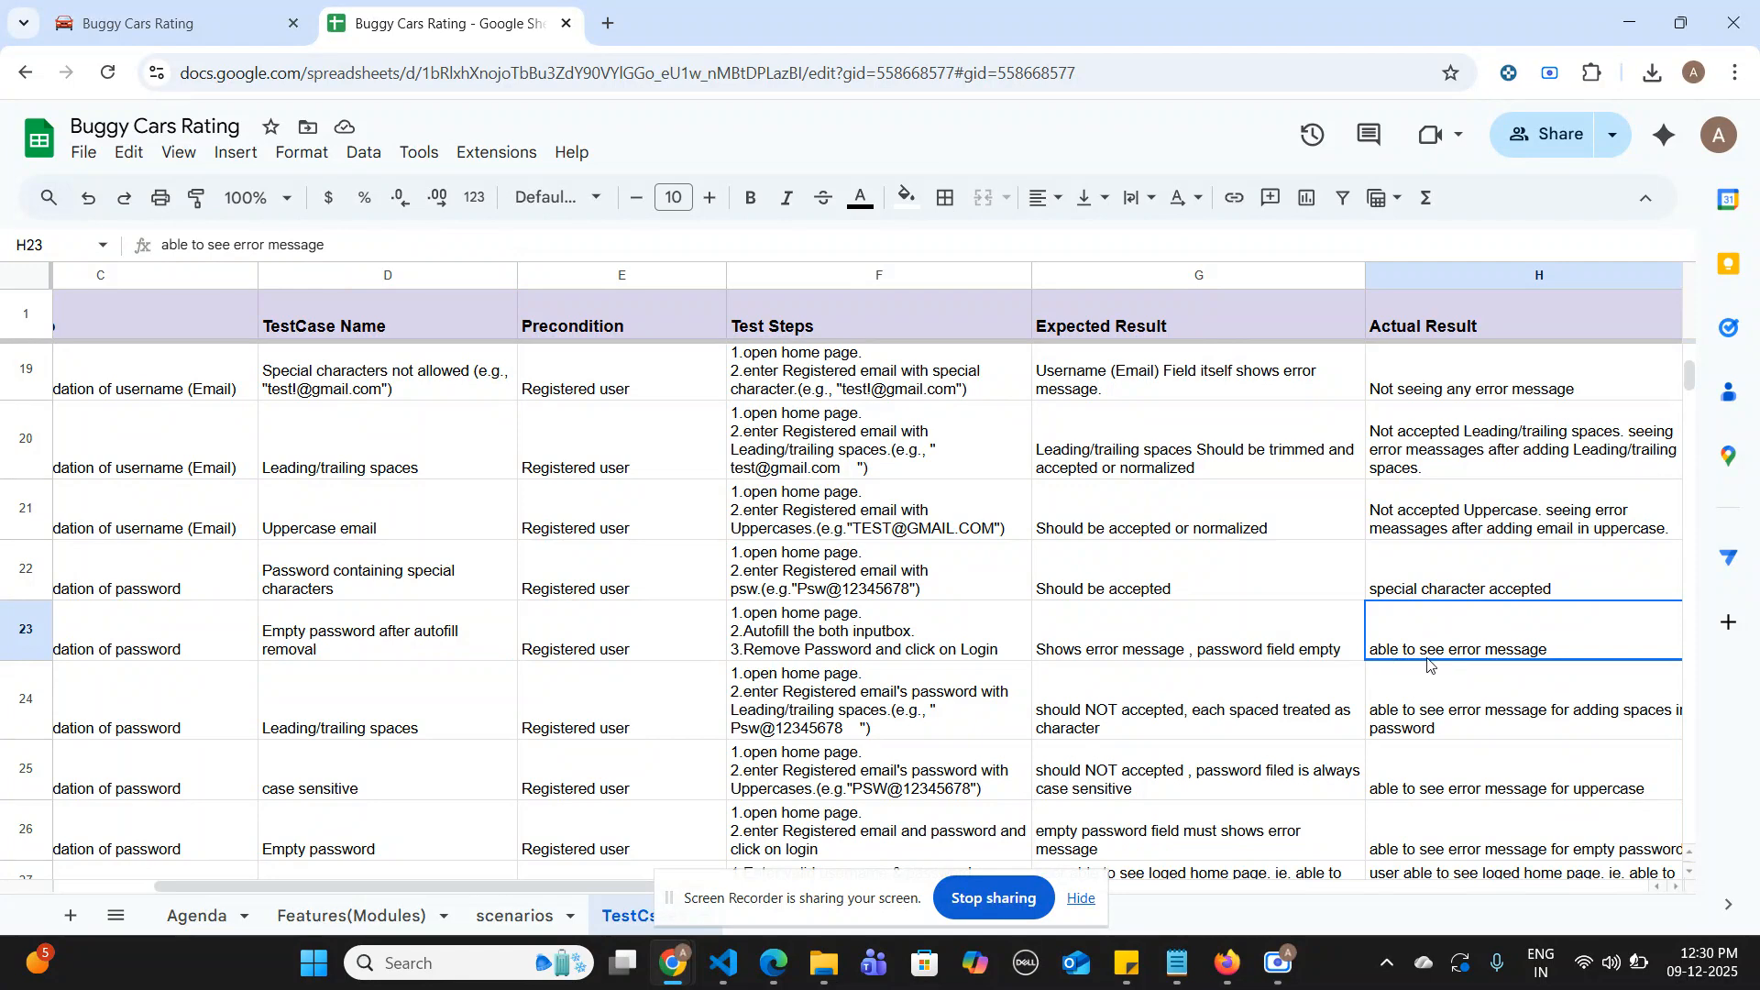
pyautogui.hscroll(4, 1521, 658)
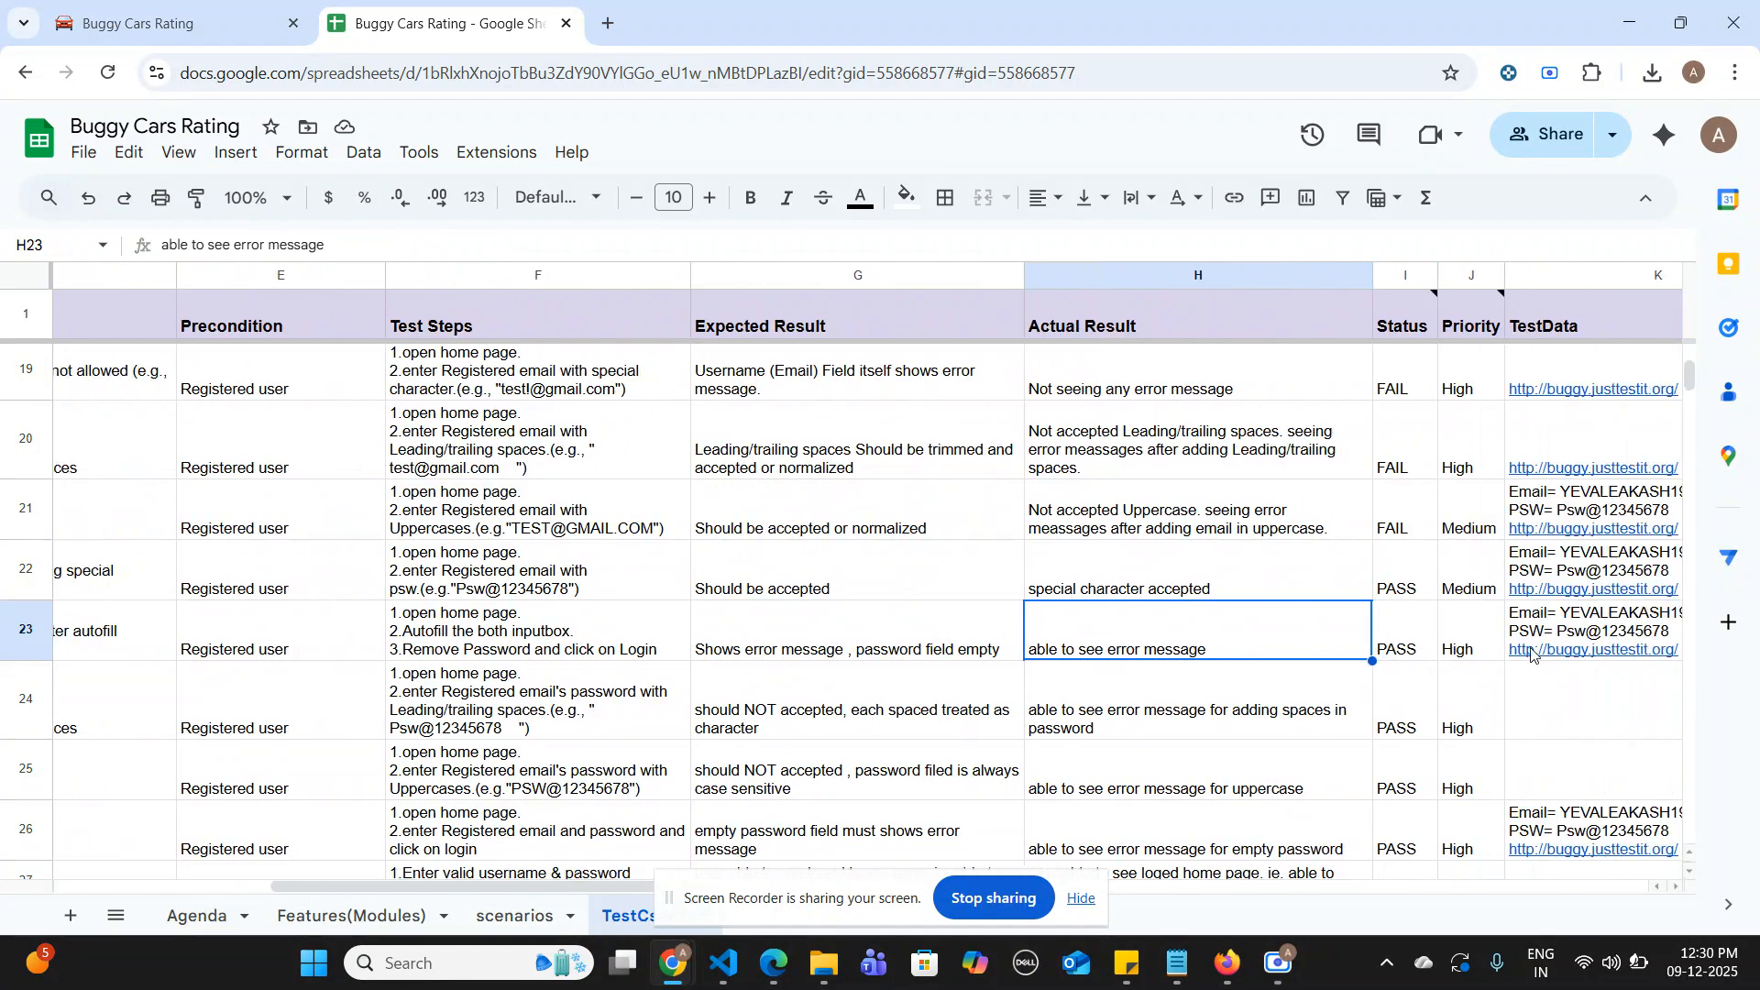
pyautogui.hscroll(-5, 1531, 652)
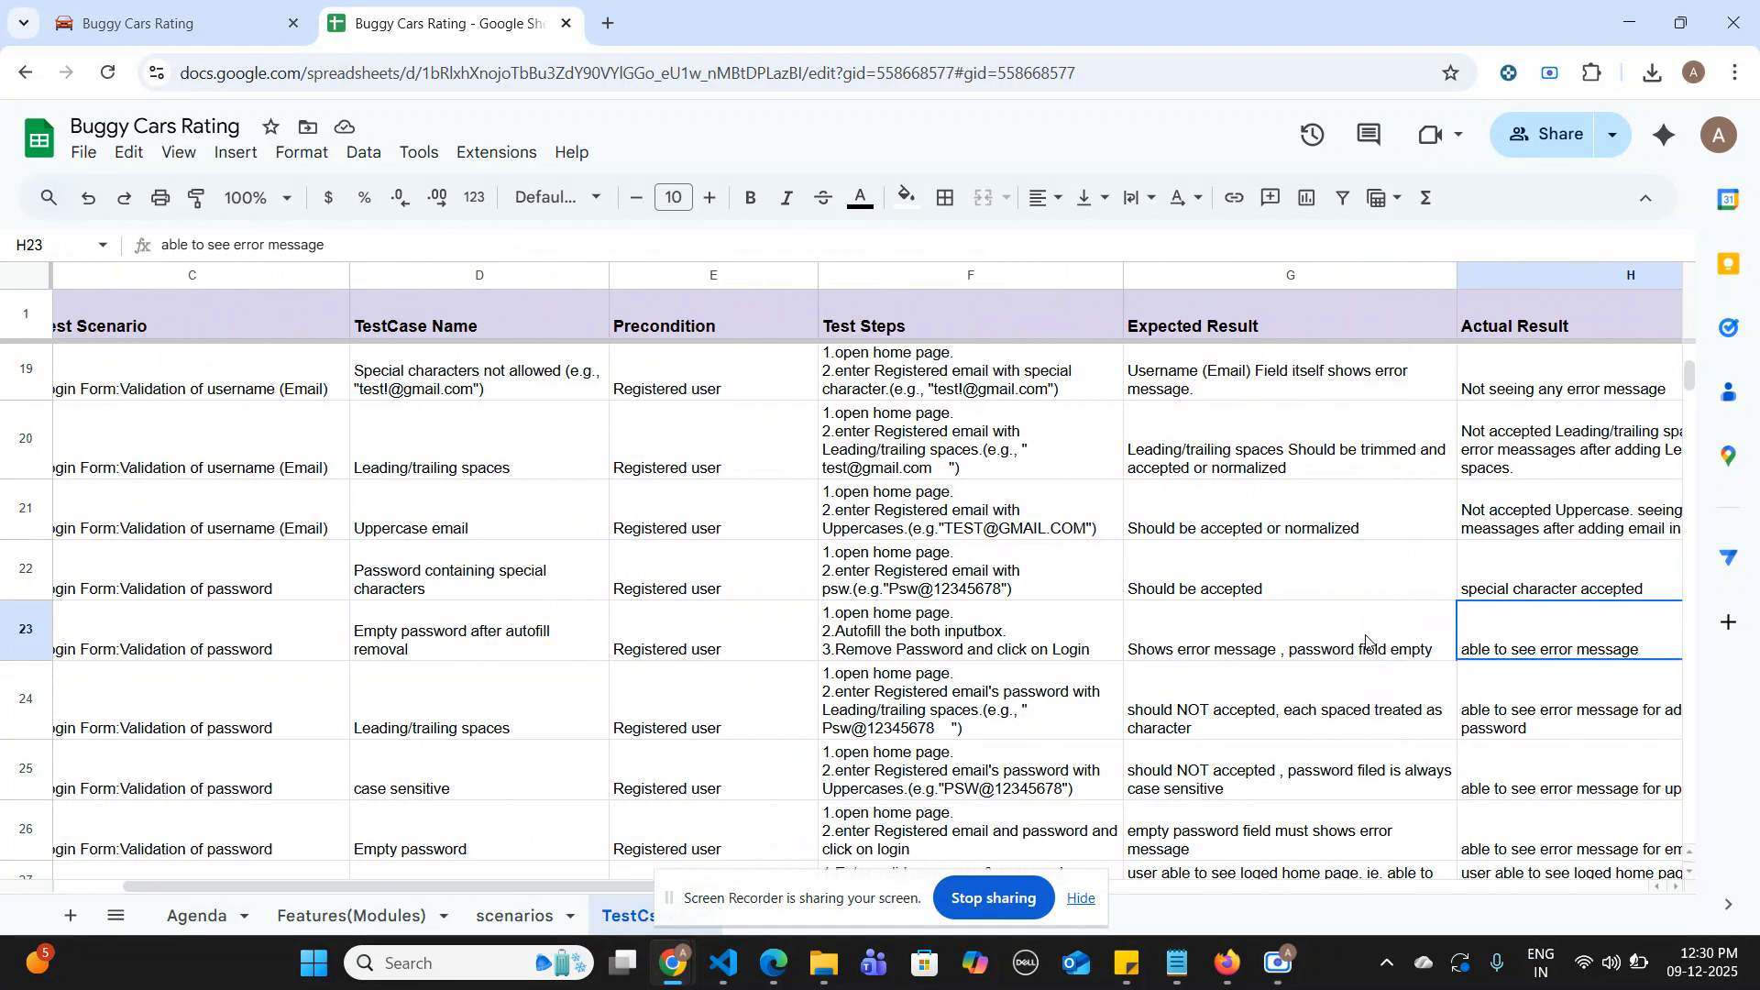
pyautogui.hscroll(-1, 353, 709)
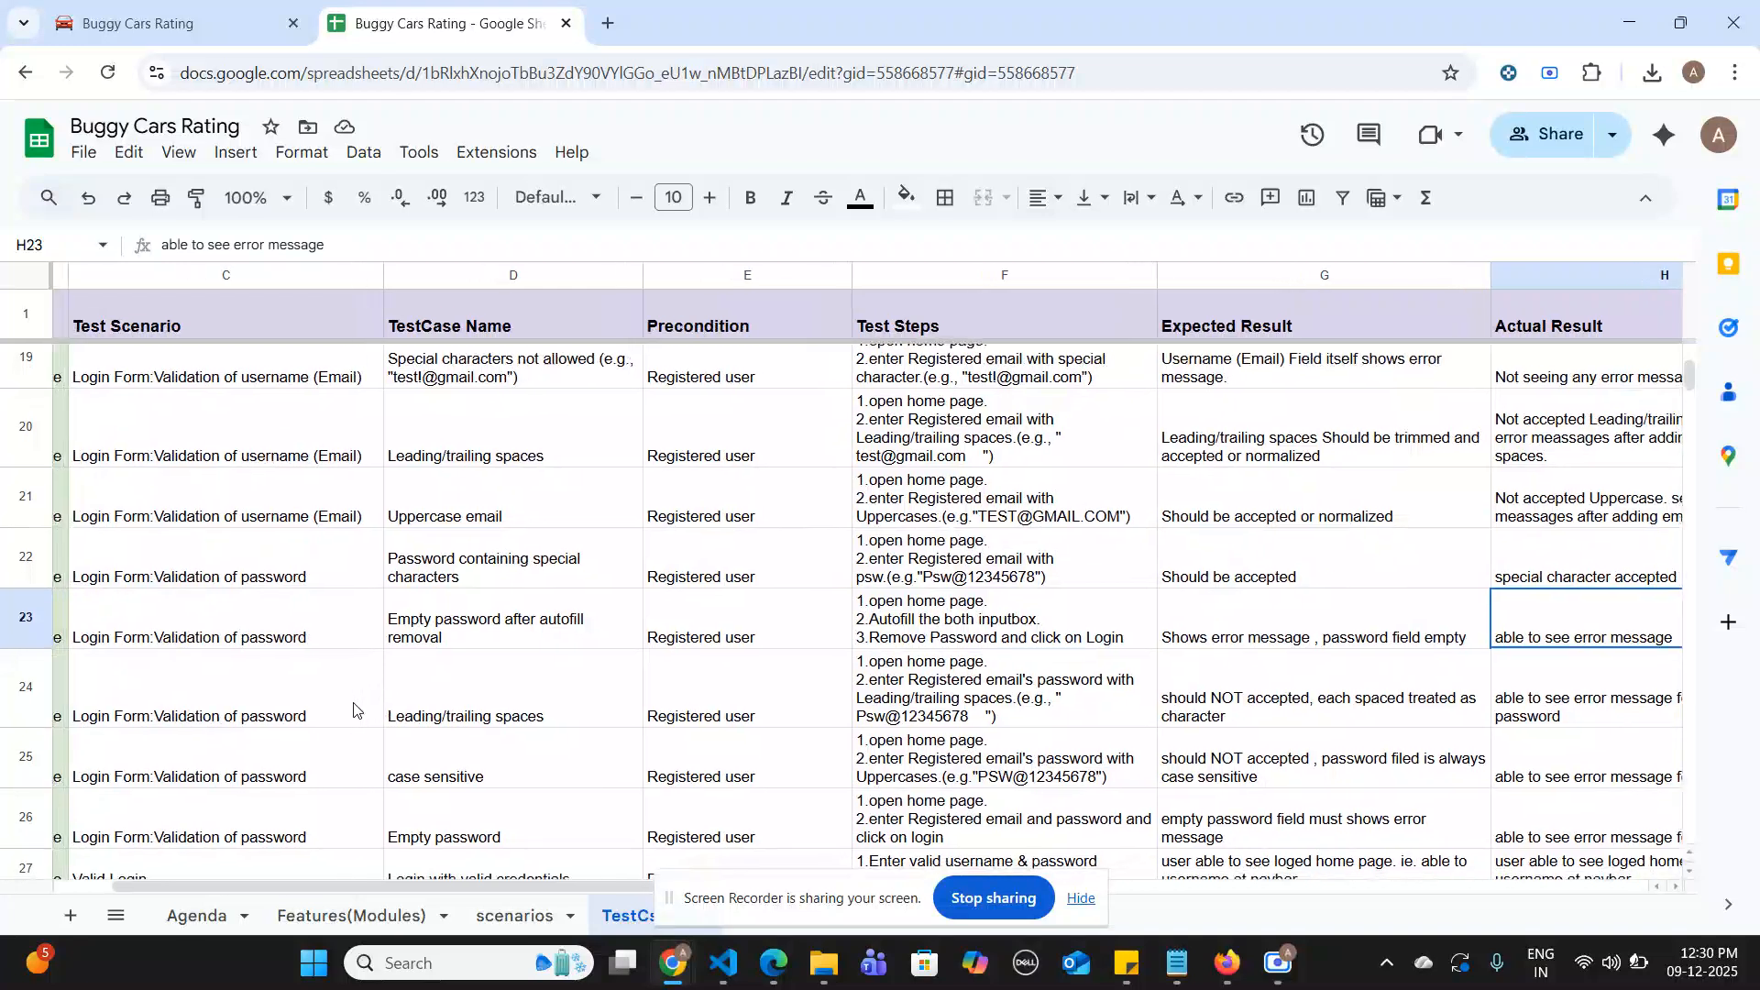
# - Examine the password validation scenario's "Leading/trailing spaces" test case across its test steps, expected and actual results, status and priority
pyautogui.click(481, 710)
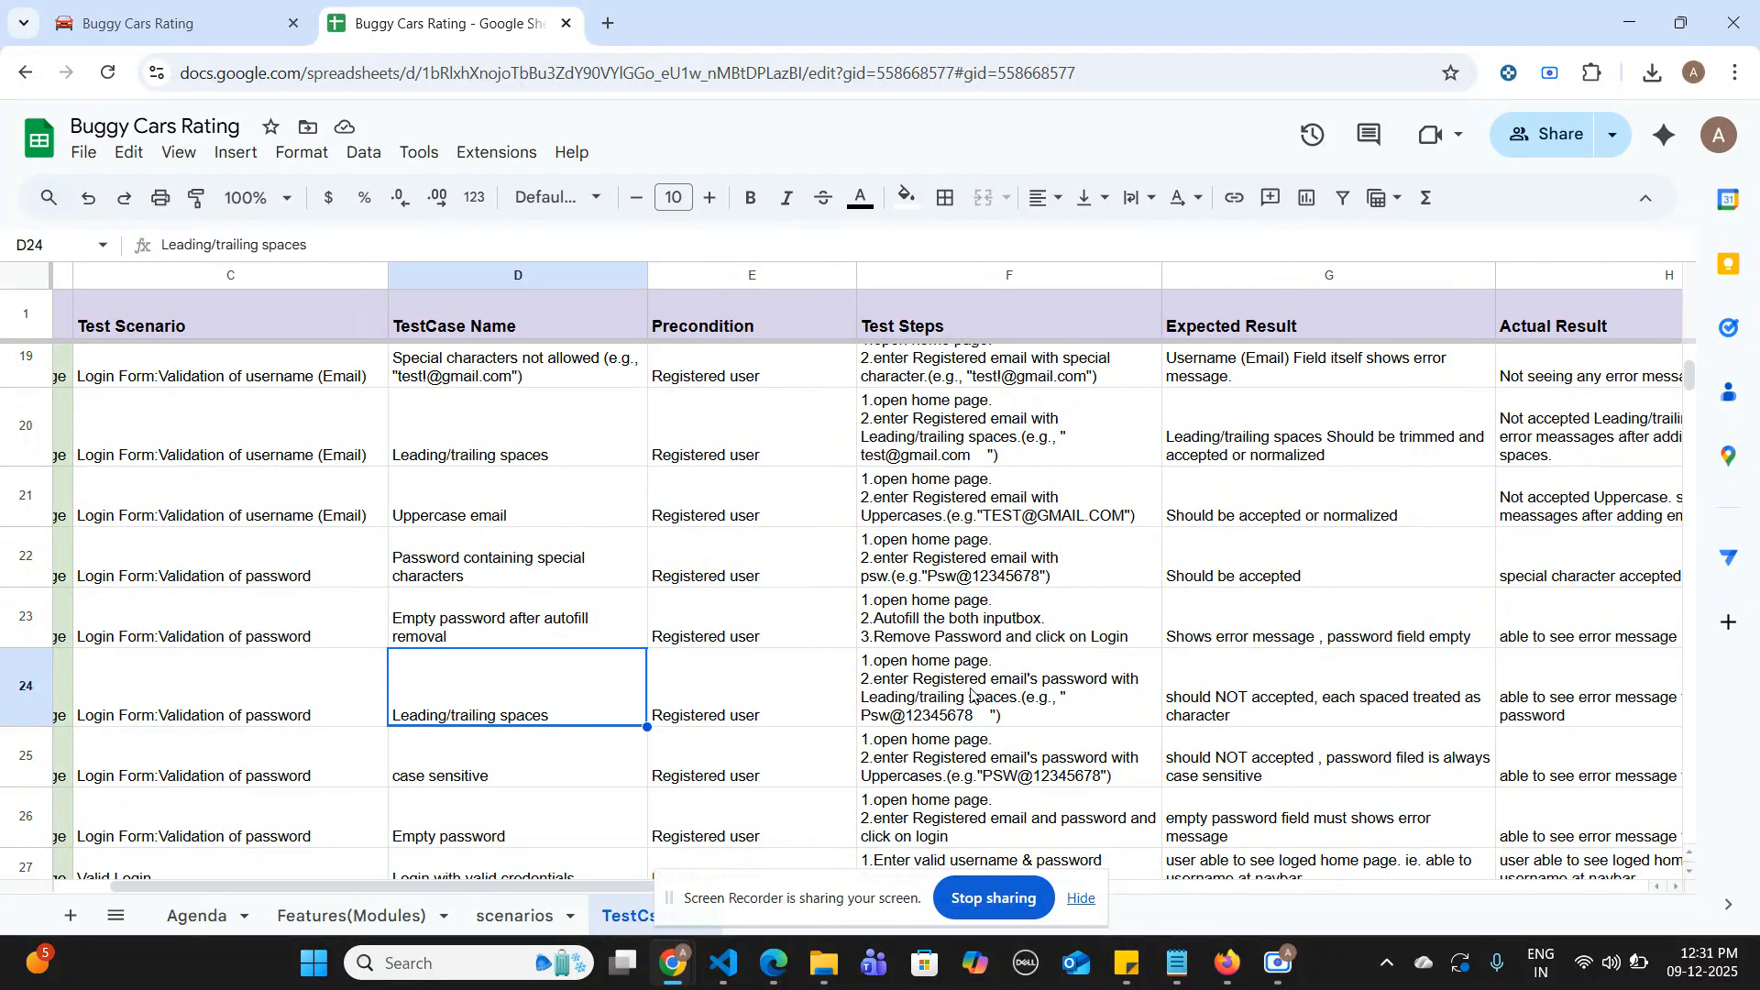
pyautogui.click(1329, 704)
pyautogui.hscroll(3, 1329, 704)
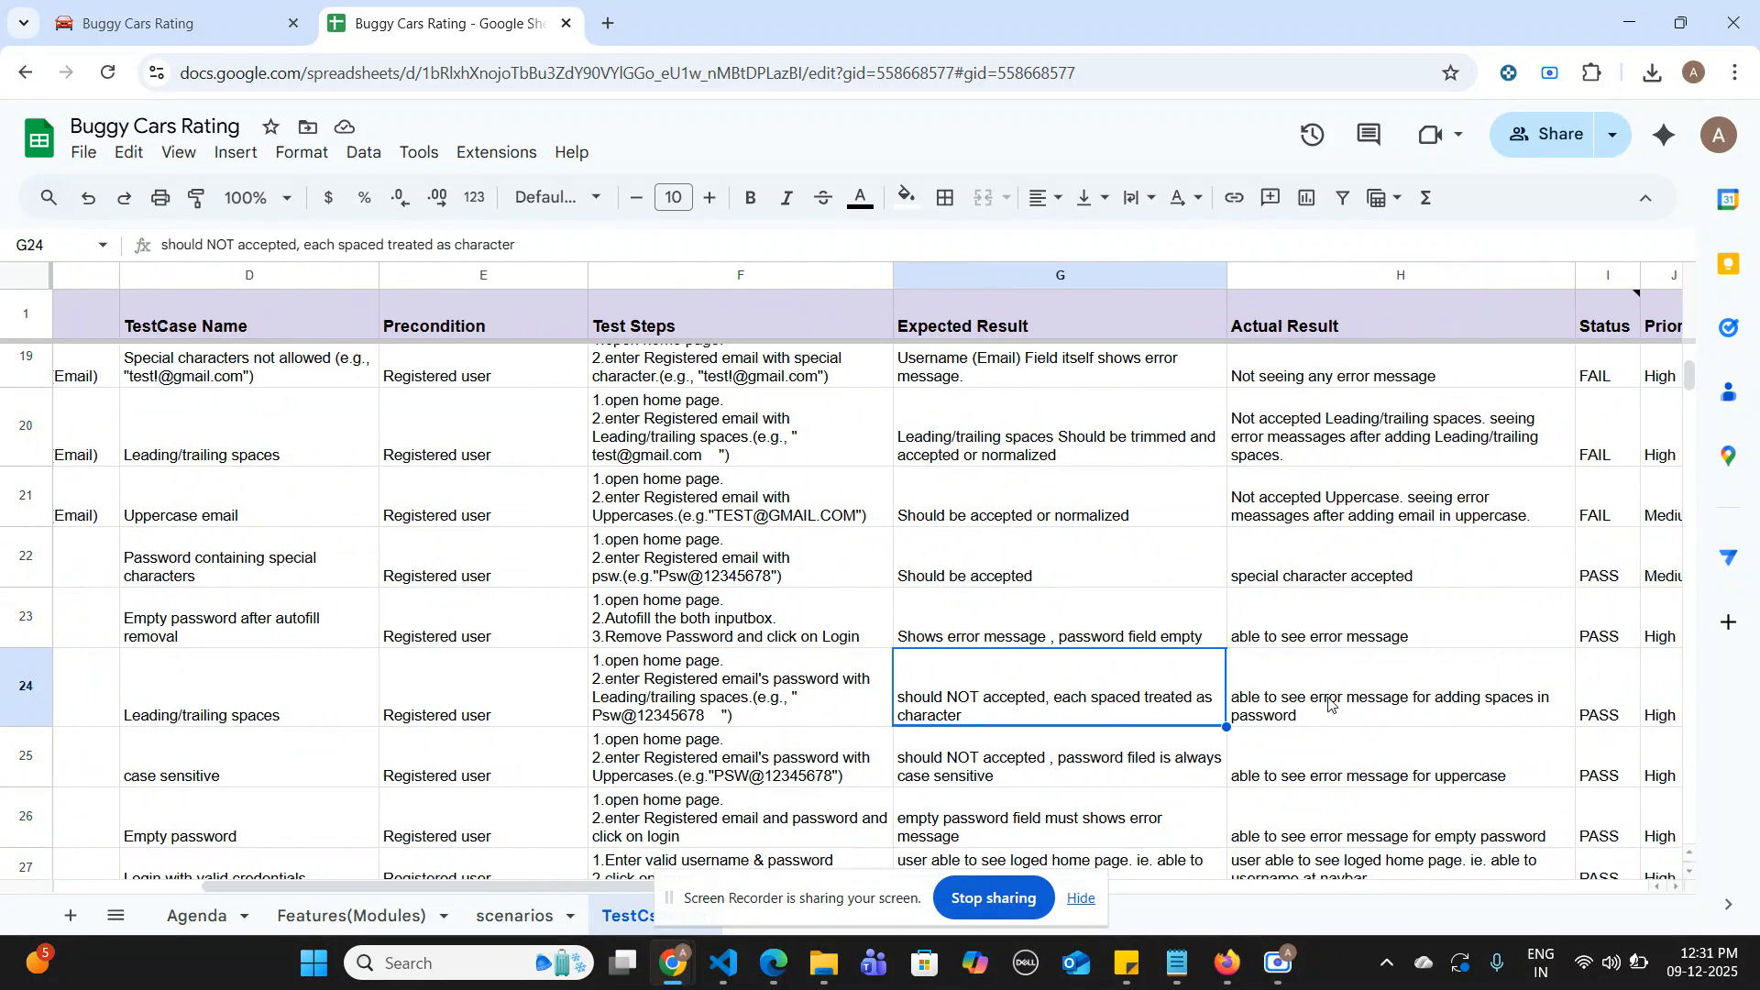
pyautogui.click(1372, 711)
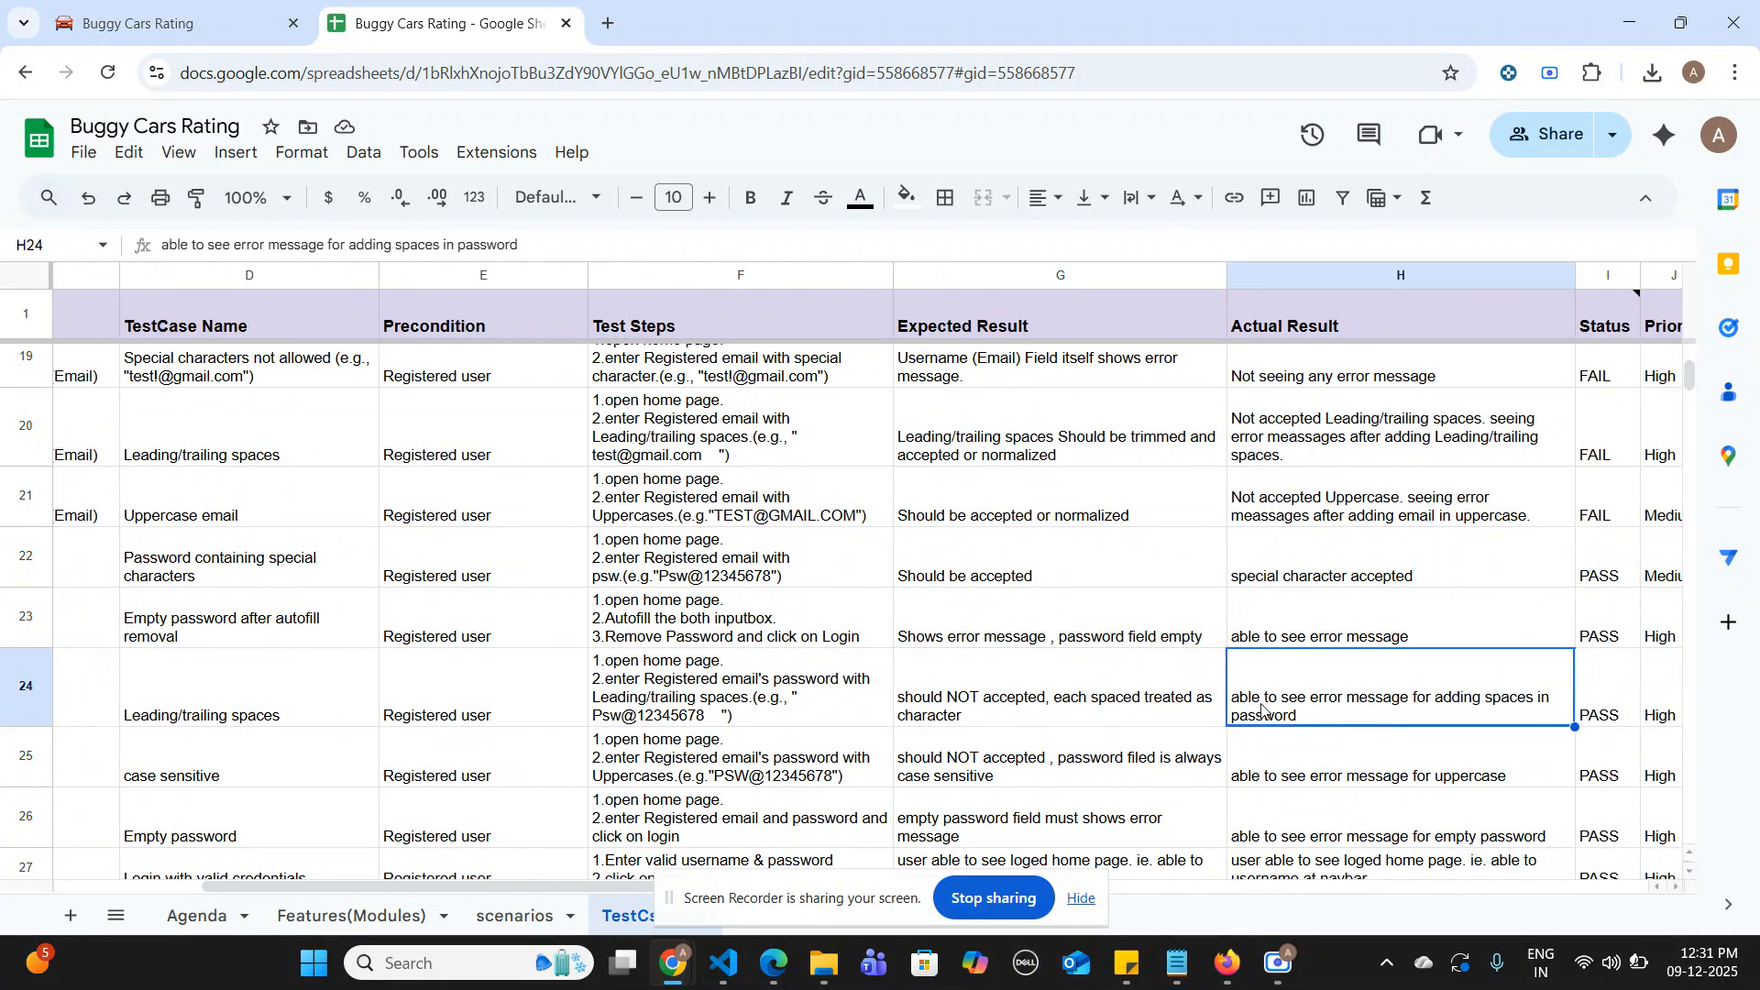
pyautogui.hscroll(1, 1348, 713)
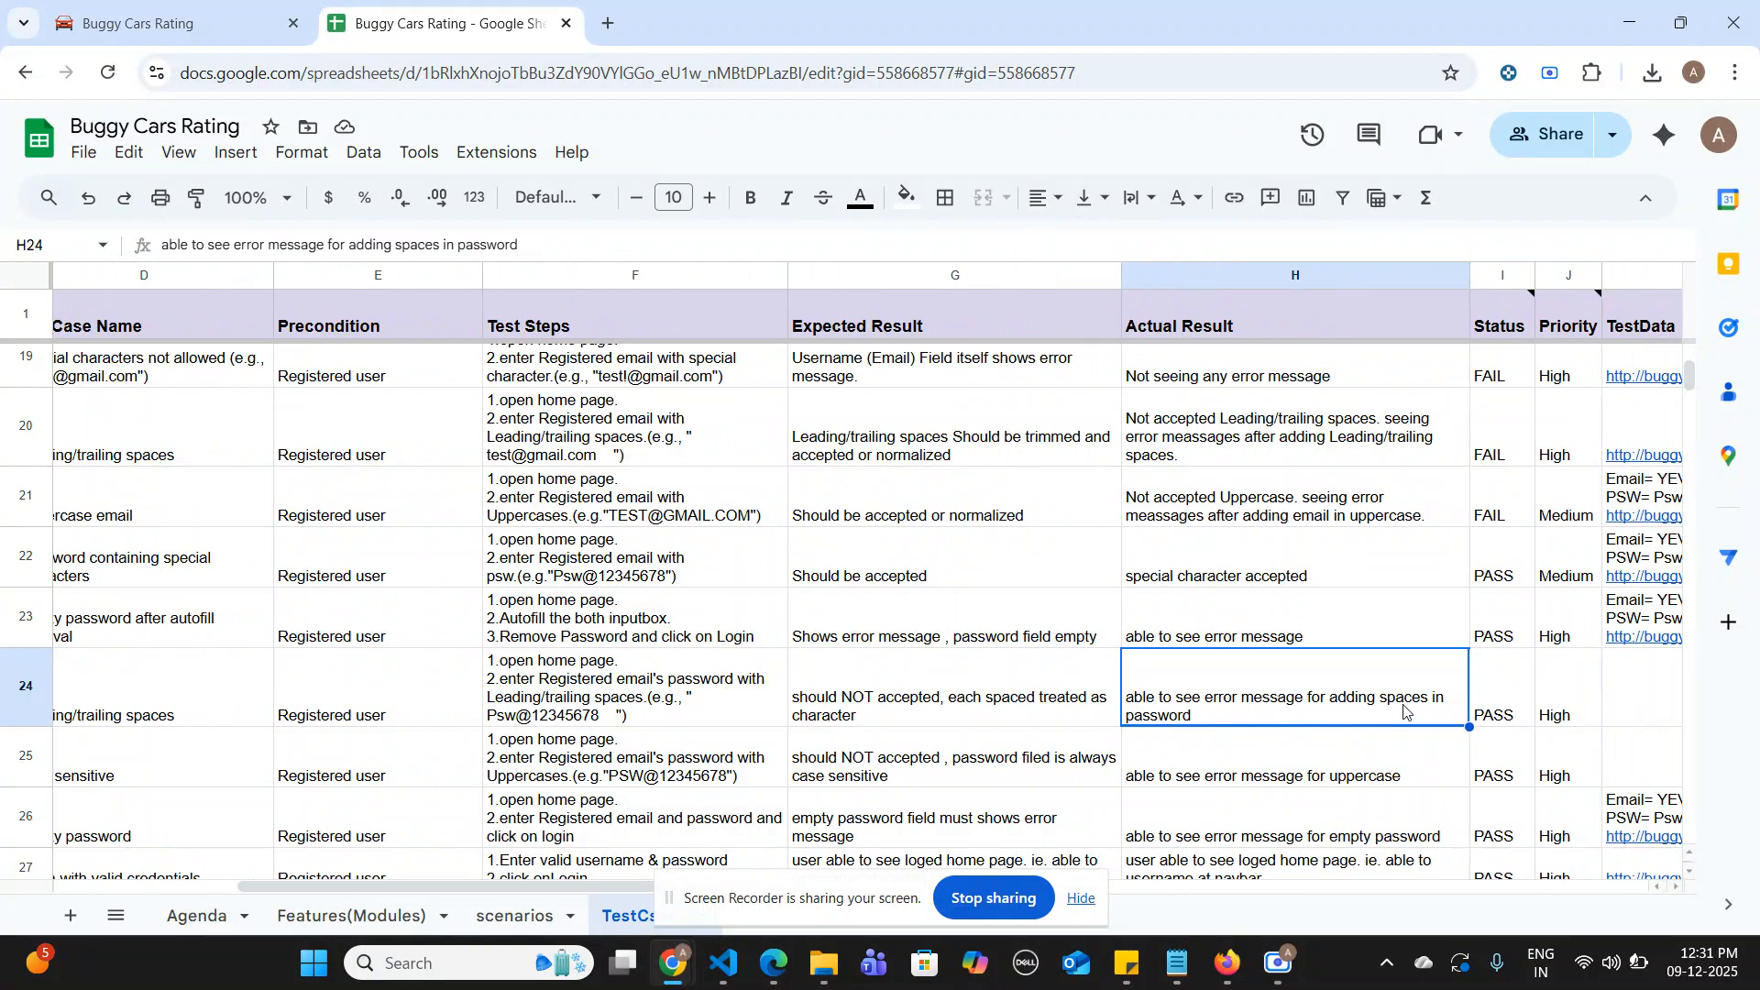
pyautogui.hscroll(-4, 338, 688)
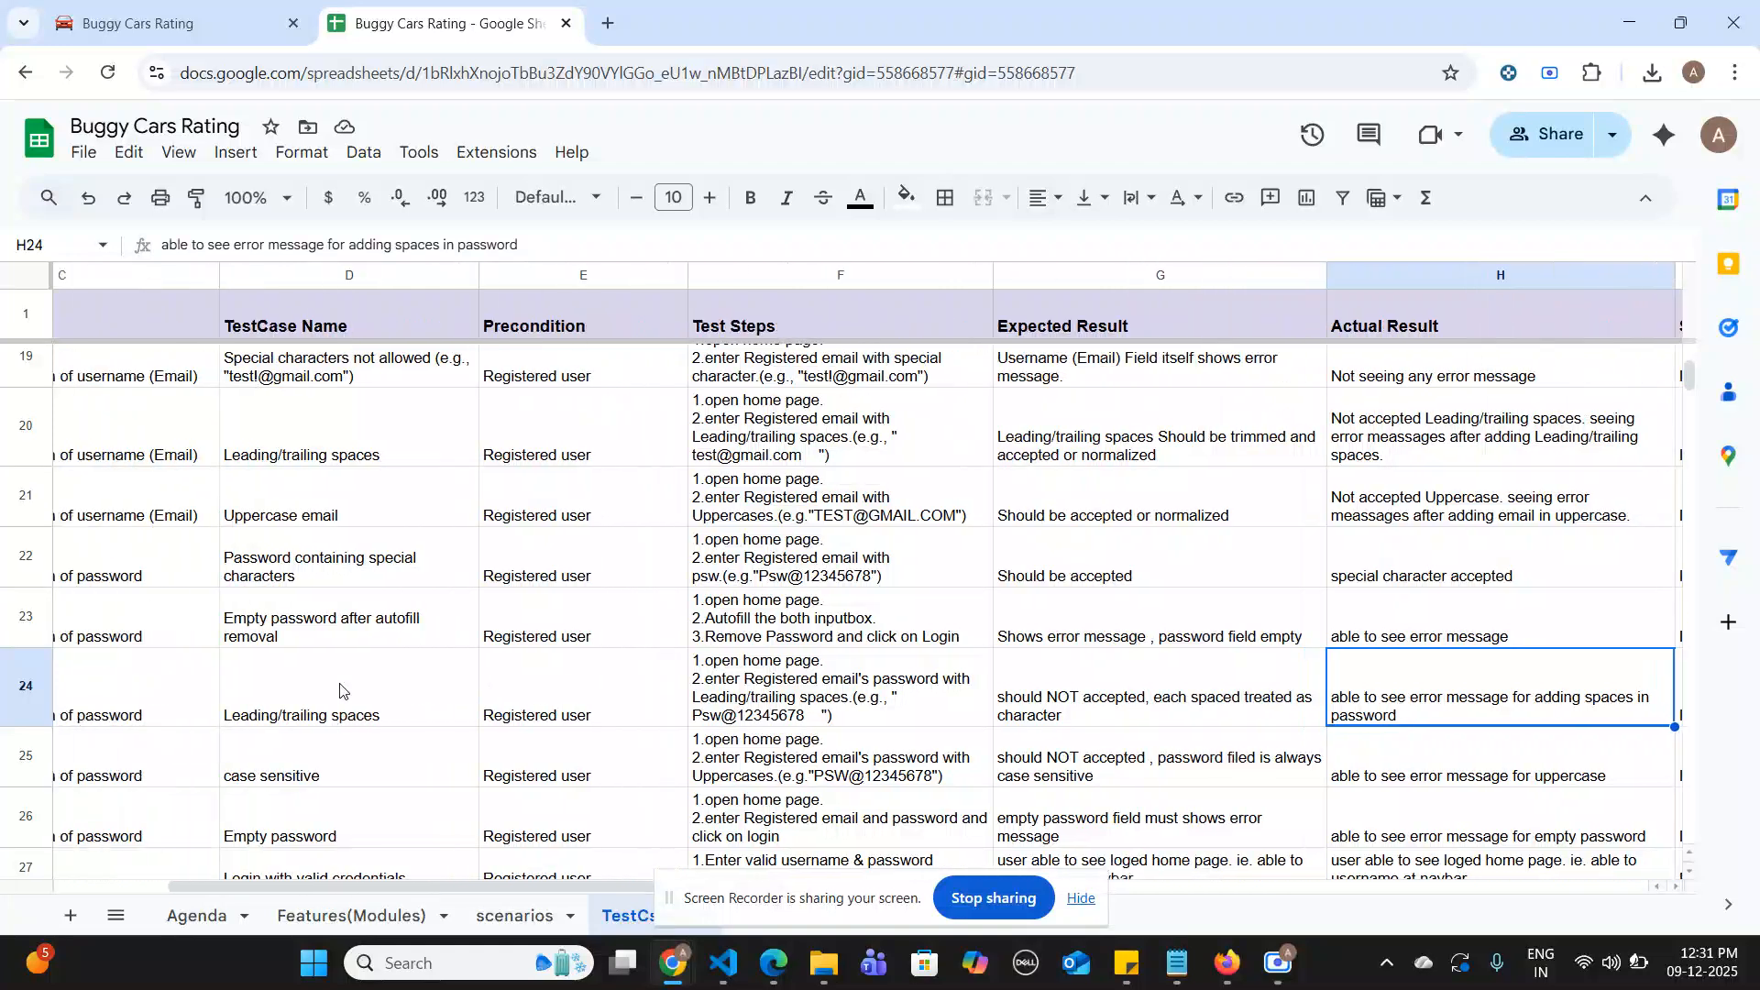
# - Examine the password "case sensitive" test case across its test steps, expected result, actual result, status and priority
pyautogui.scroll(-1, 460, 743)
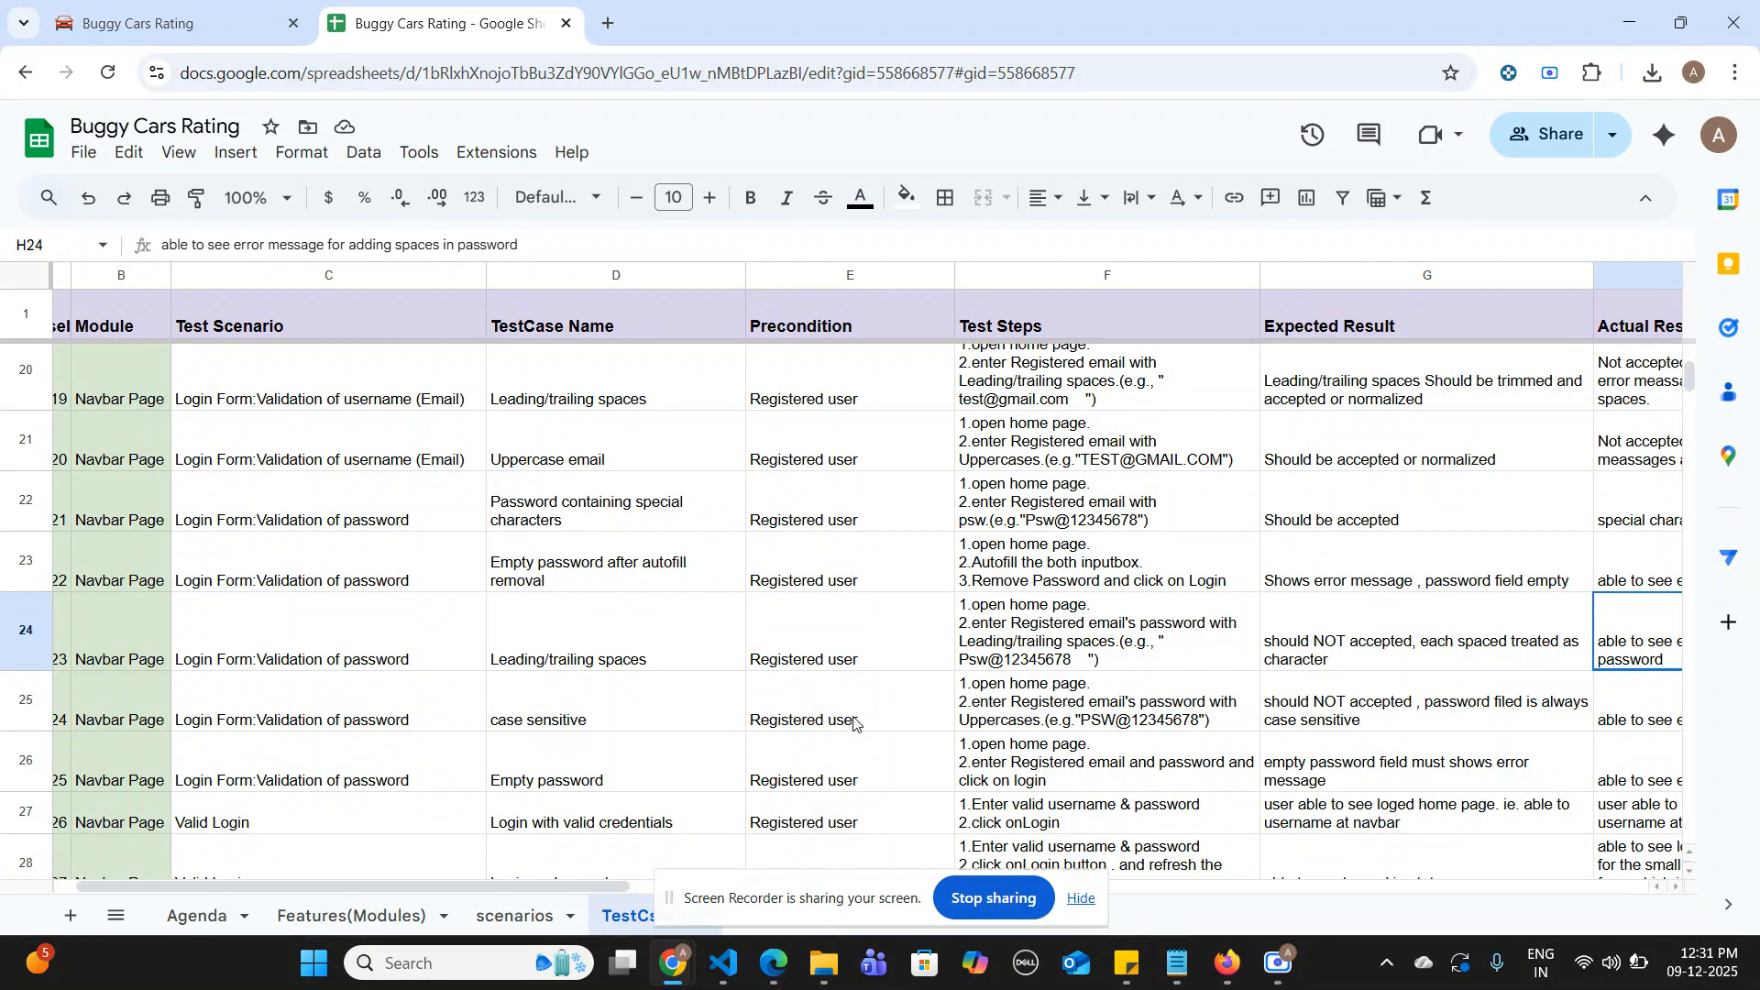
pyautogui.hscroll(5, 1136, 713)
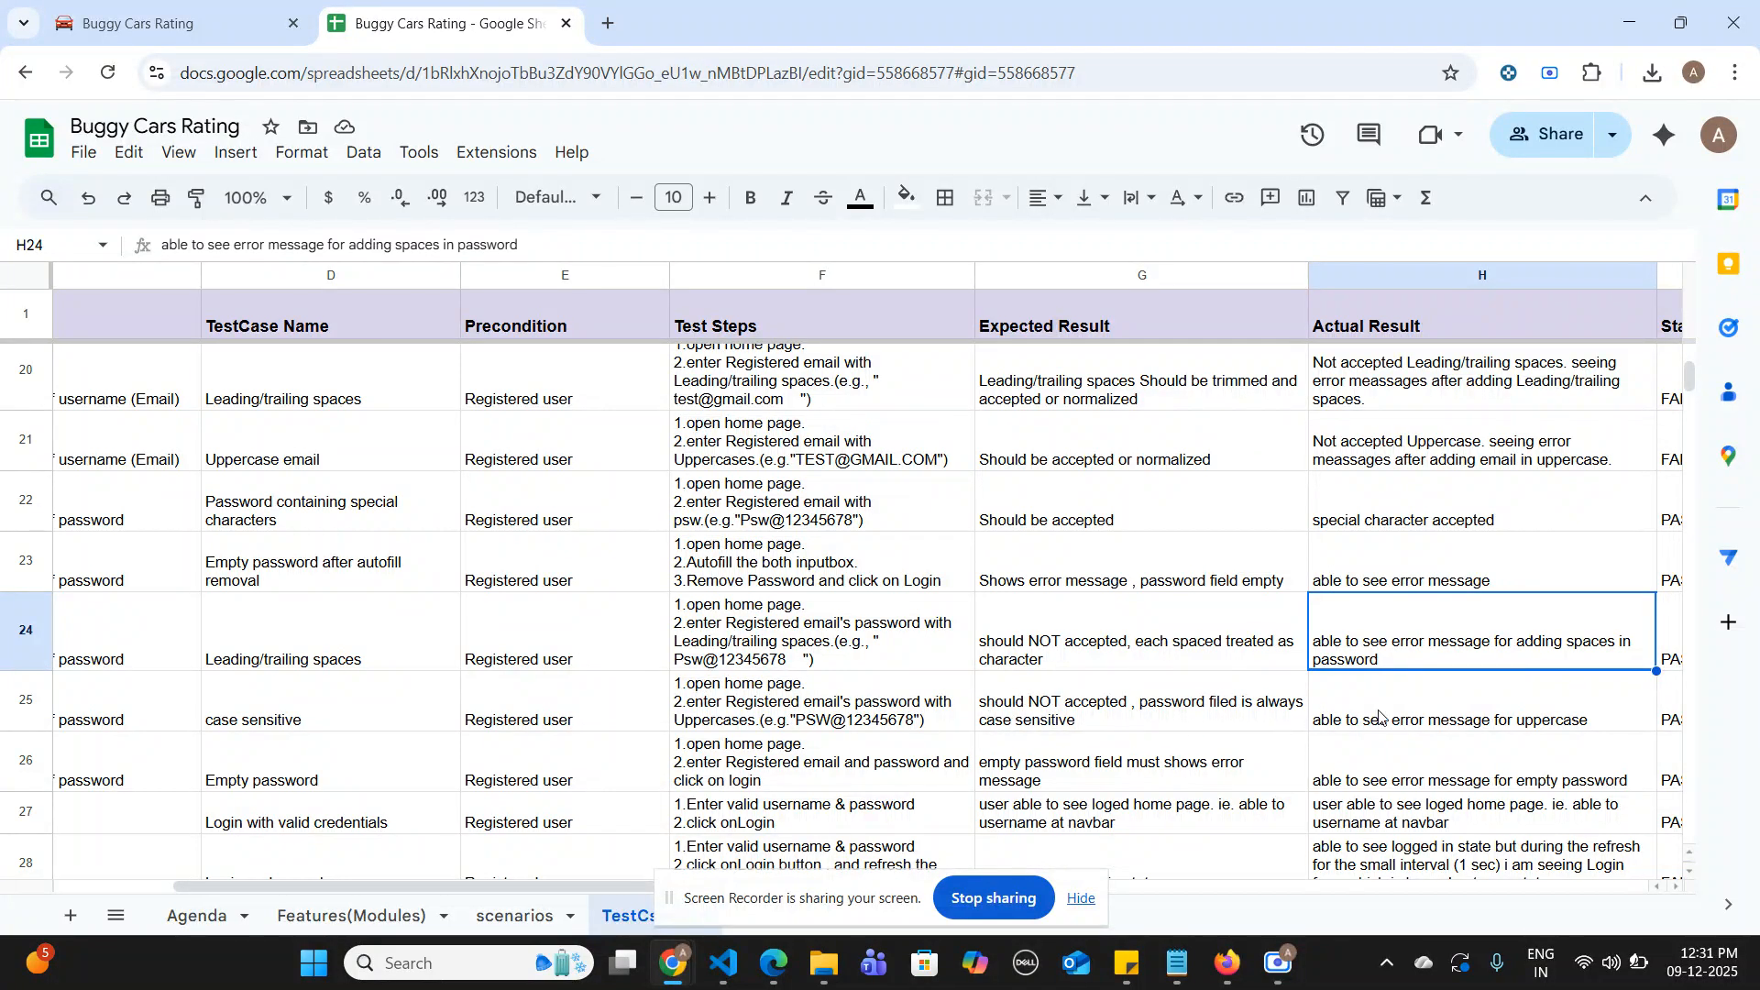
pyautogui.hscroll(2, 1375, 717)
pyautogui.click(1320, 716)
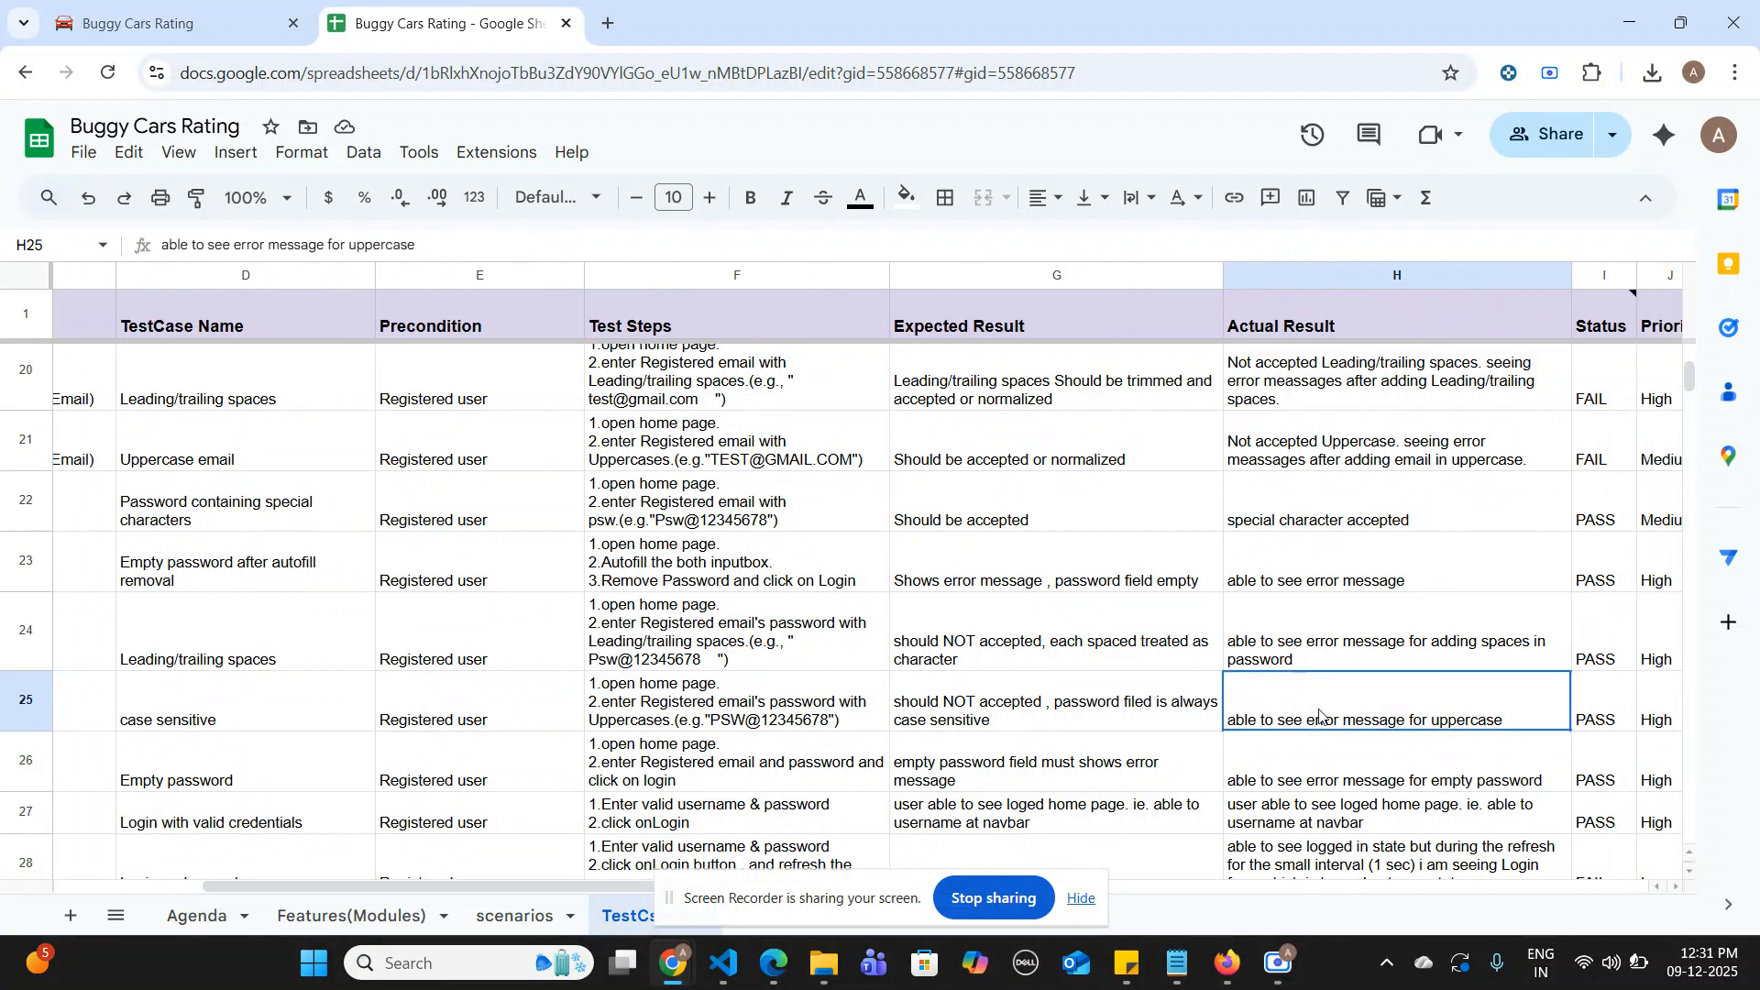
pyautogui.hscroll(3, 1320, 715)
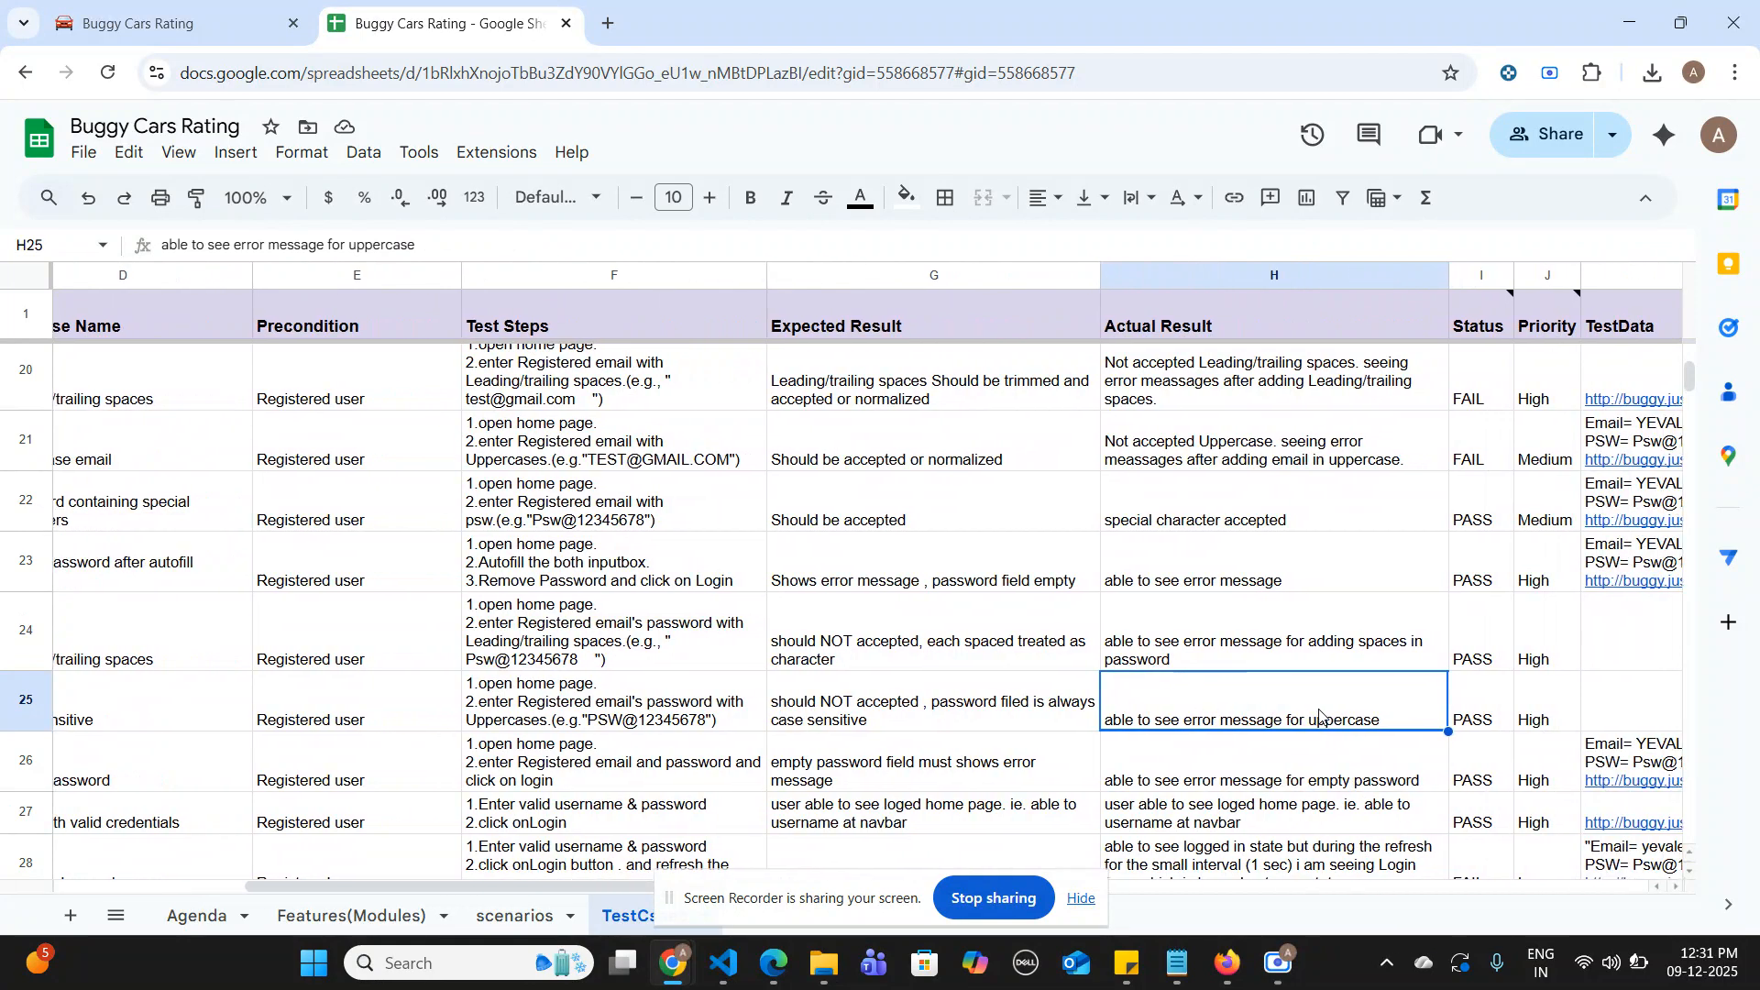
pyautogui.hscroll(-6, 1320, 715)
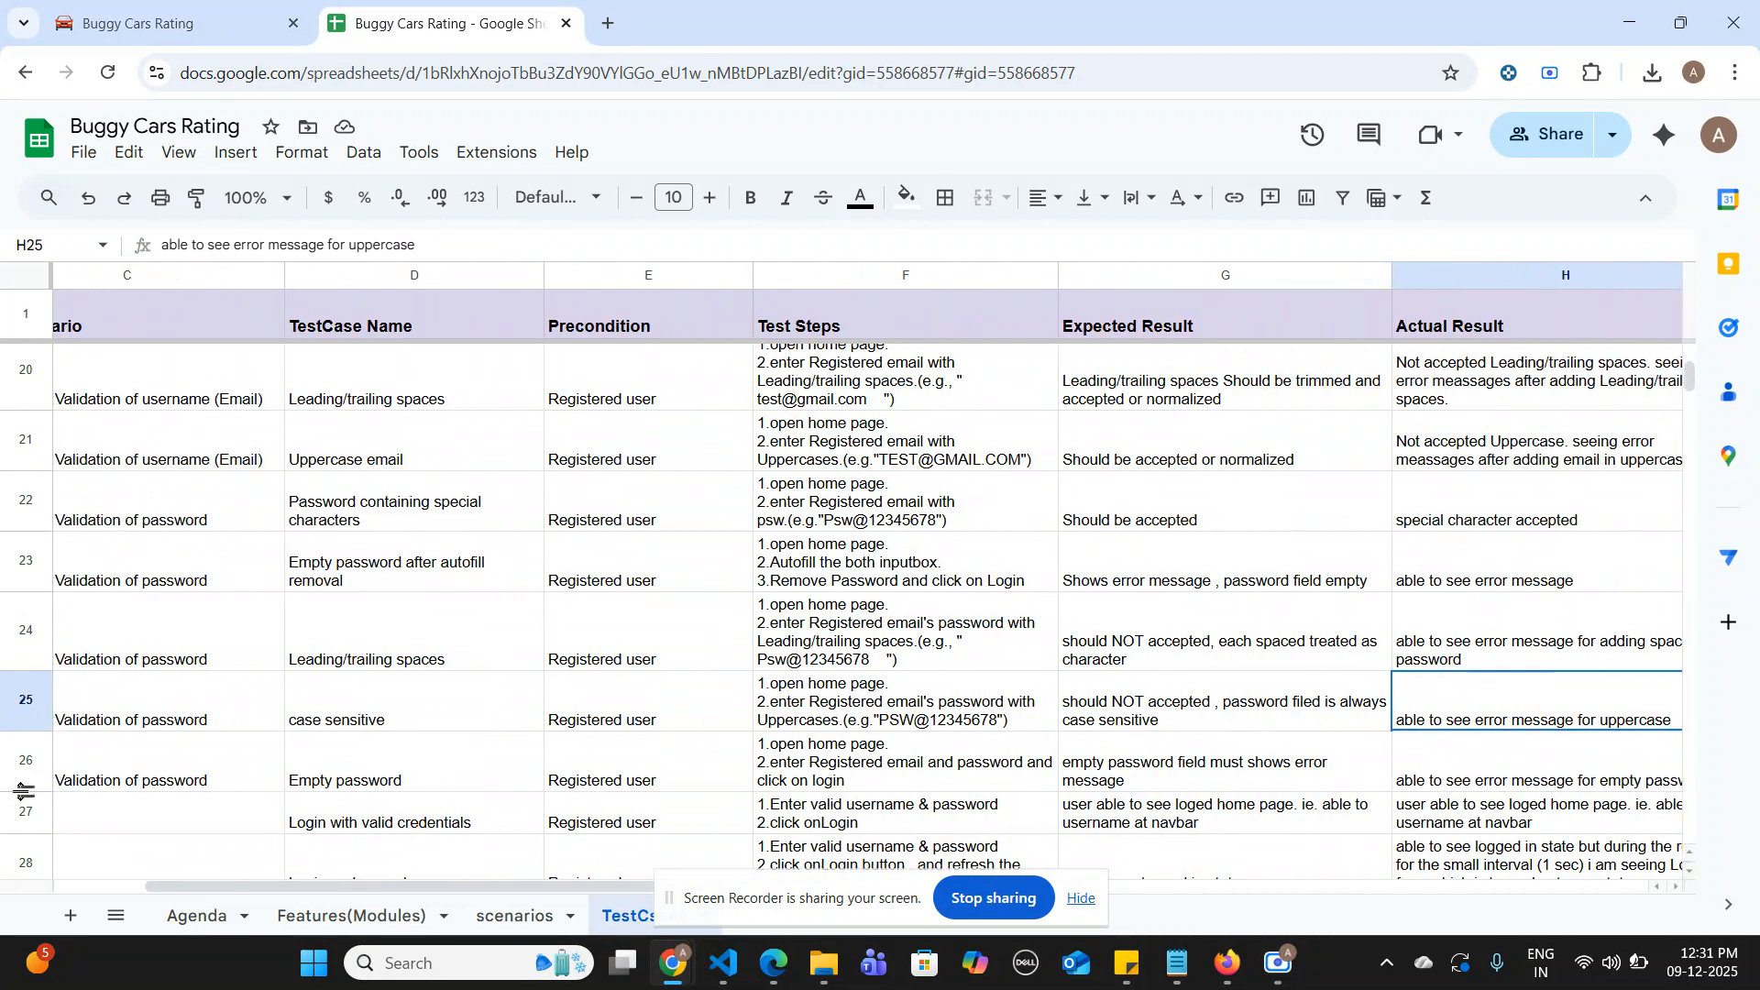
# - Select the whole "Empty password" test case row and examine its test steps, expected and actual results, status and priority
pyautogui.click(18, 770)
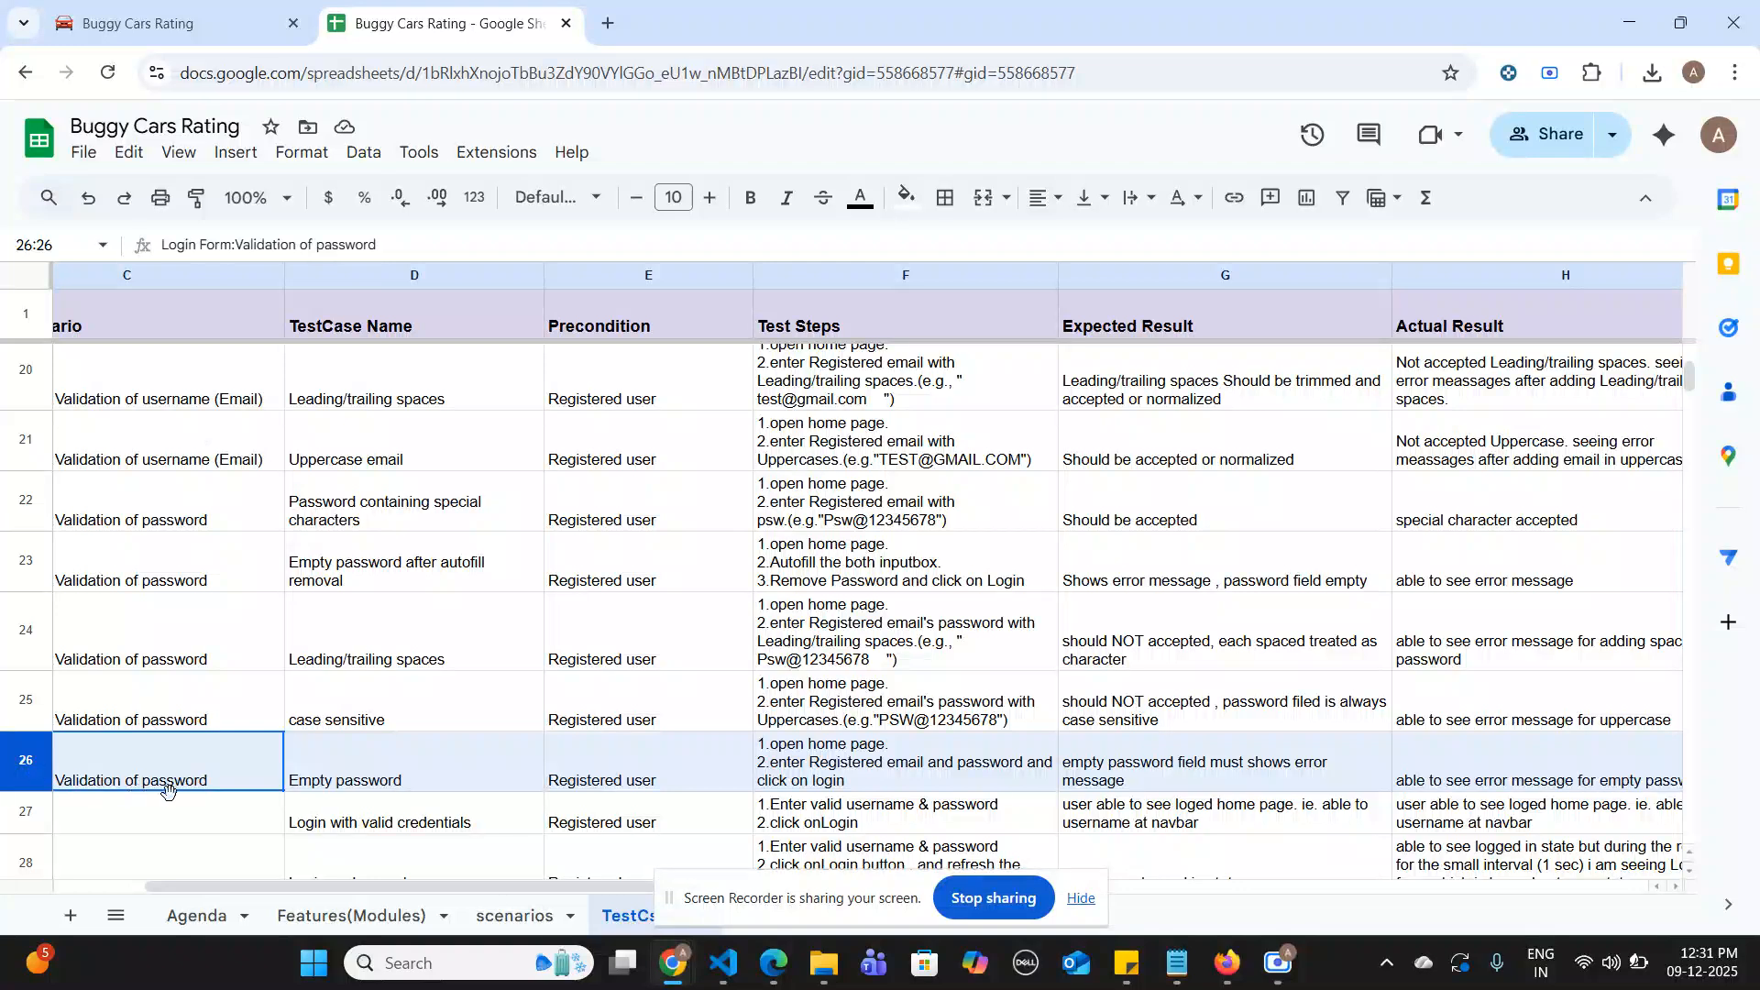
pyautogui.hscroll(-3, 129, 781)
pyautogui.hscroll(-2, 323, 805)
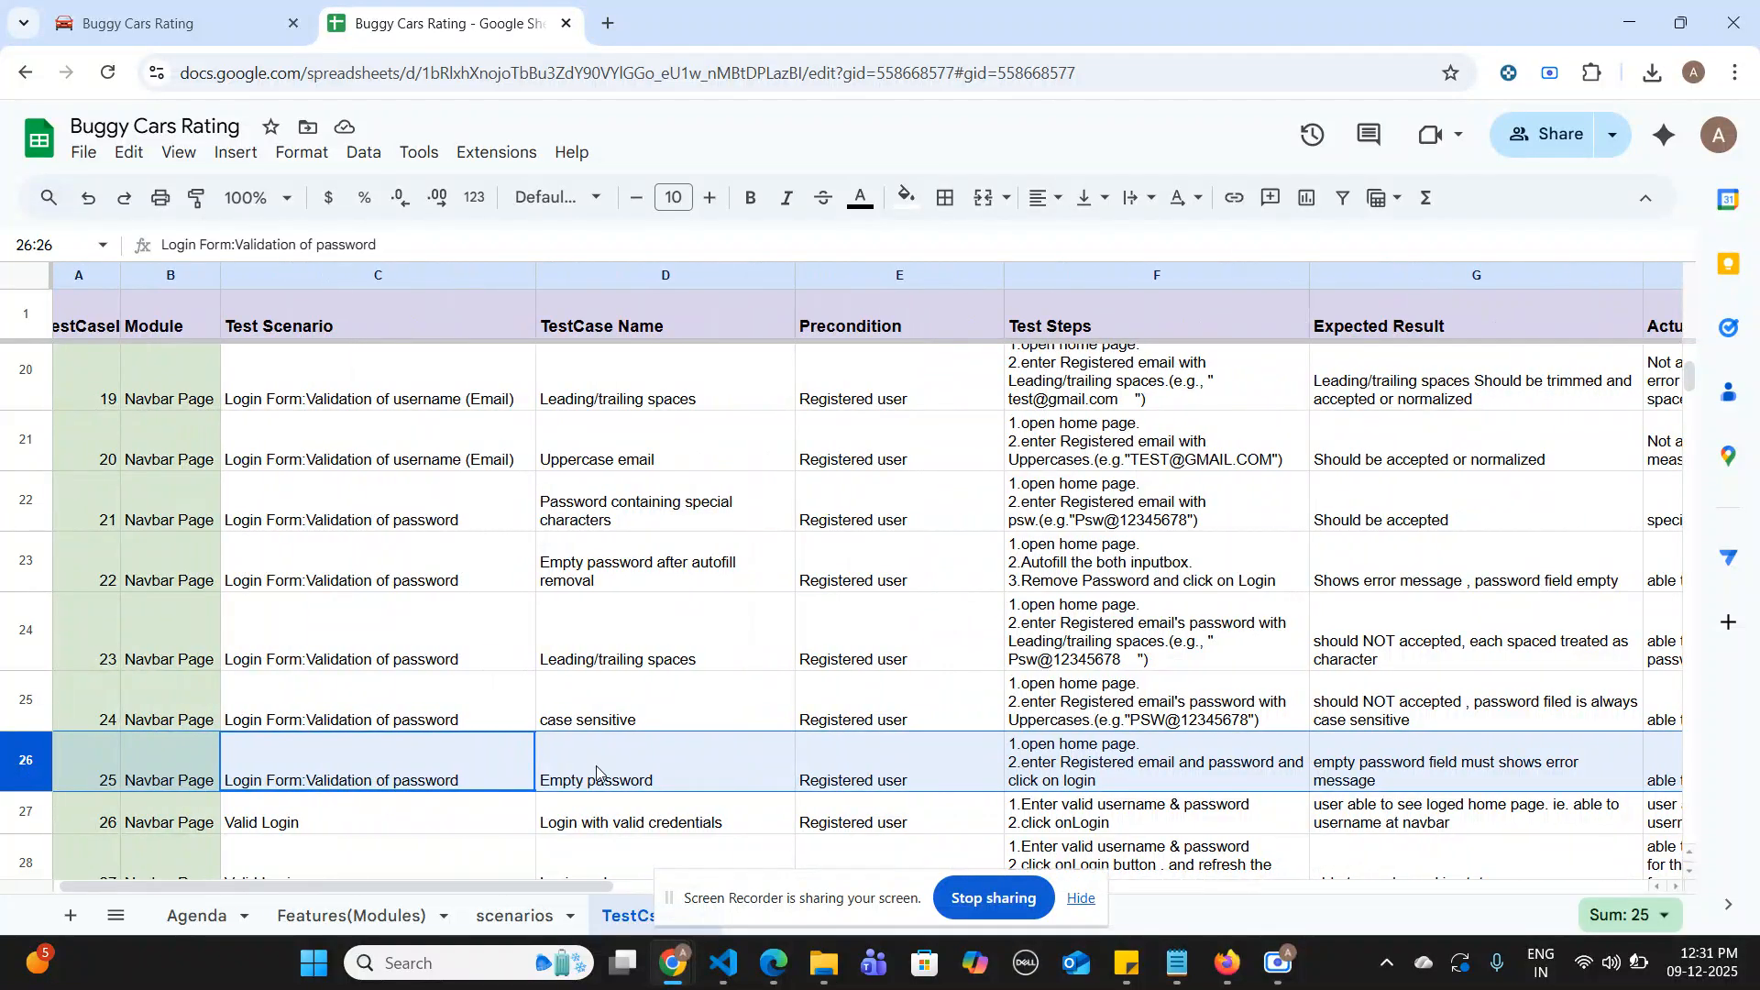
pyautogui.hscroll(4, 881, 781)
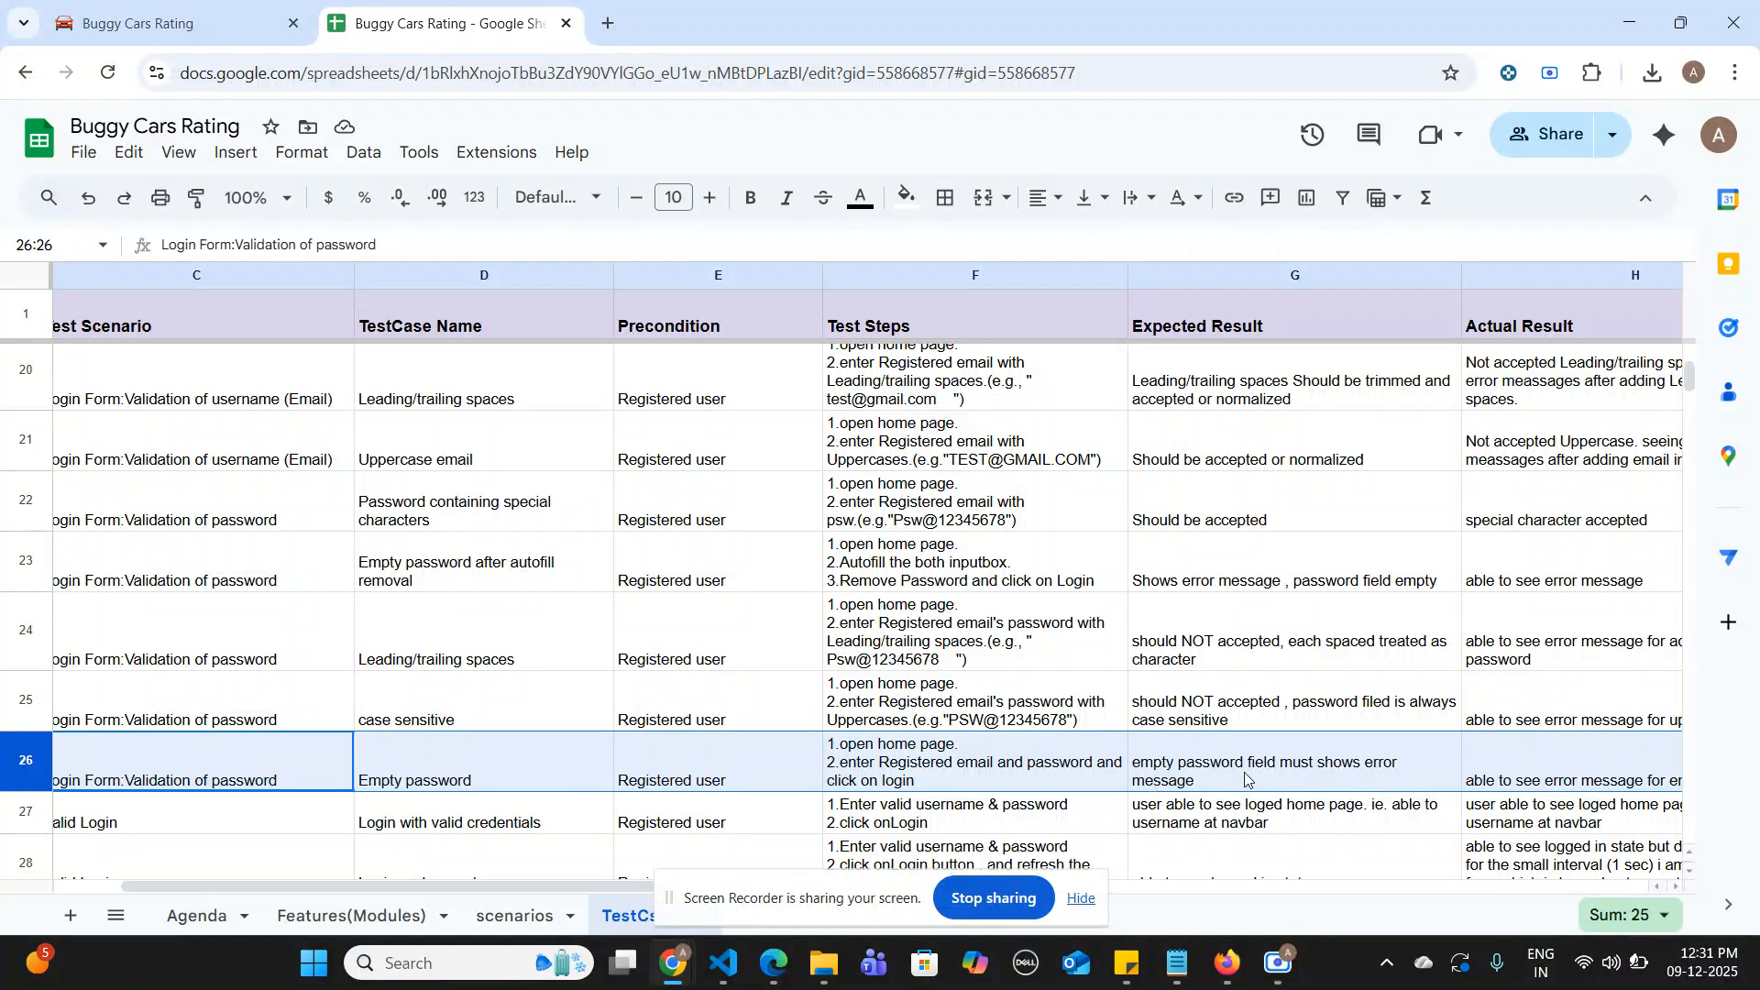
pyautogui.hscroll(1, 1270, 778)
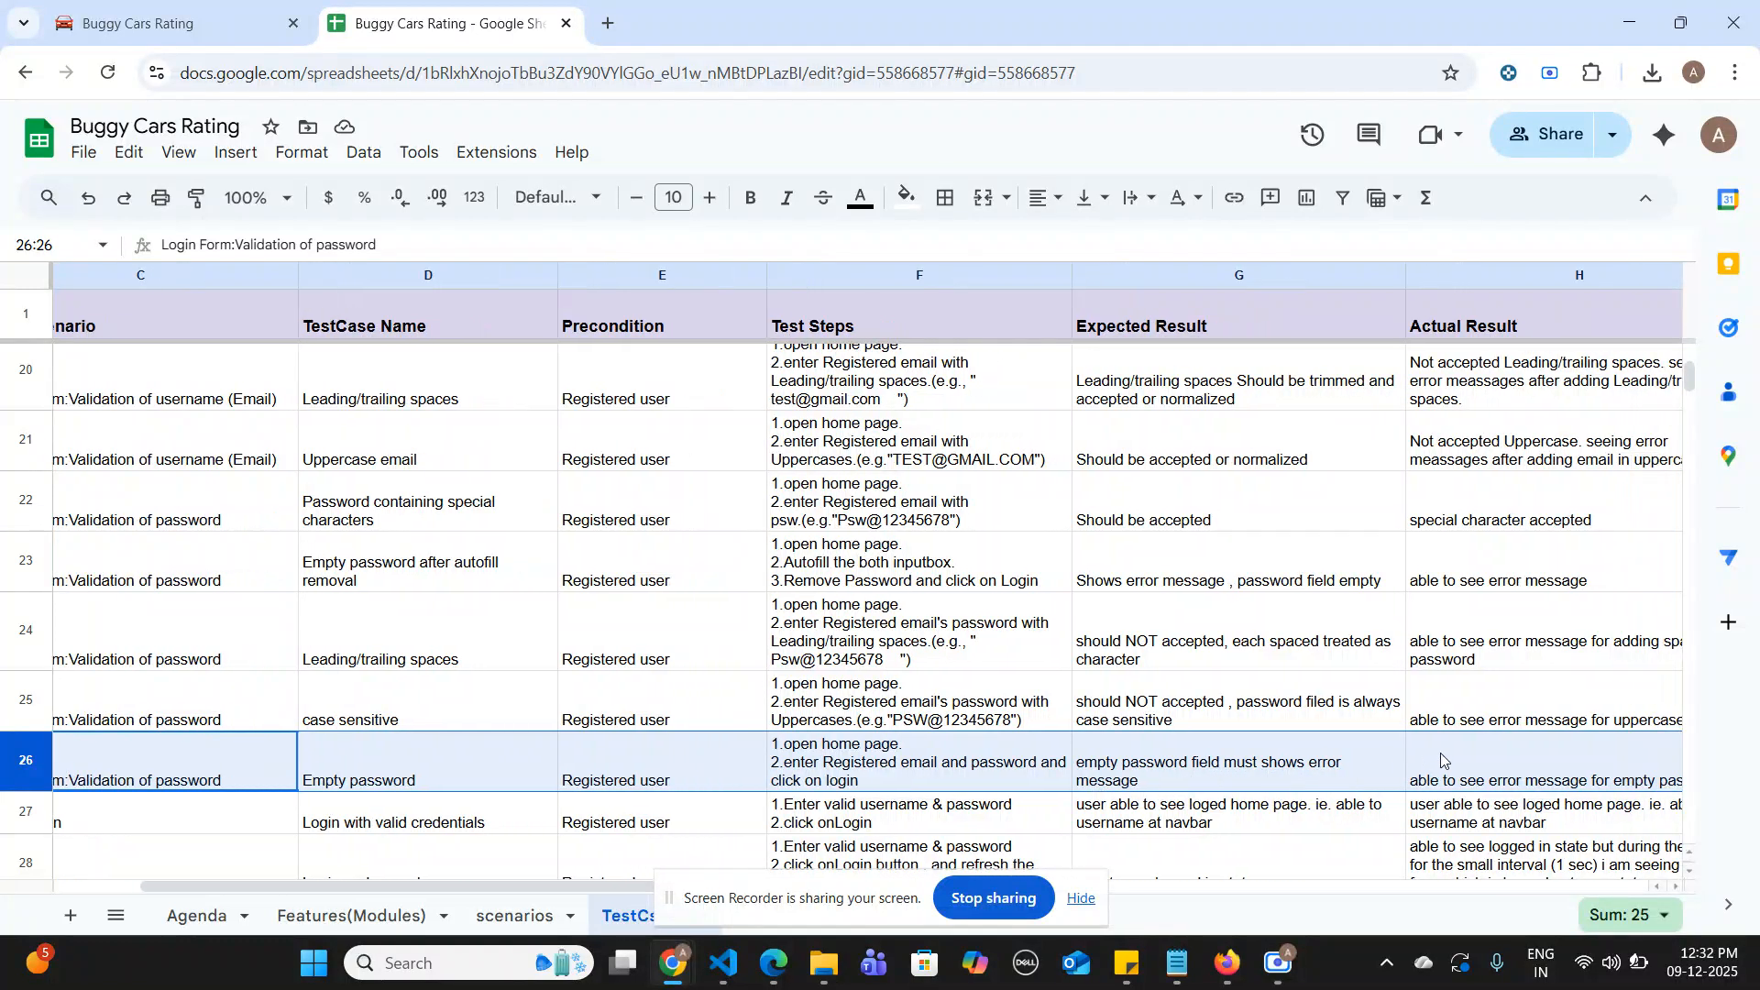
pyautogui.scroll(-1, 1442, 759)
pyautogui.hscroll(1, 1441, 758)
pyautogui.scroll(-1, 1442, 759)
pyautogui.hscroll(1, 1442, 759)
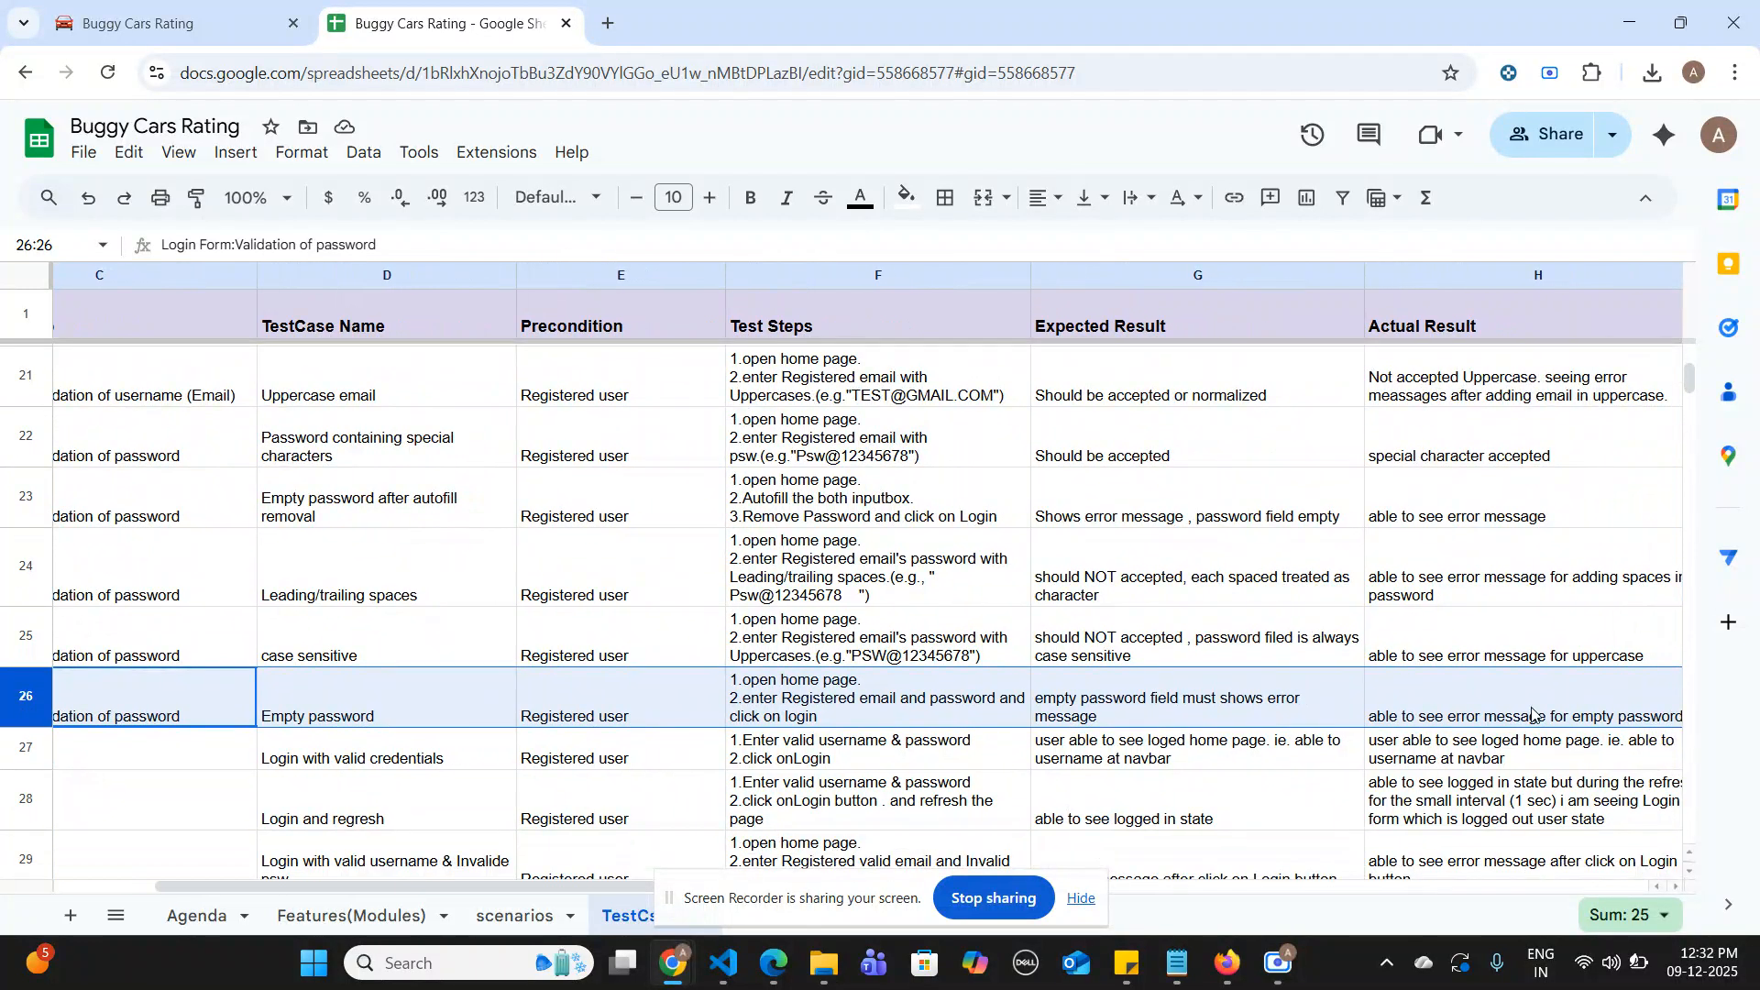
pyautogui.hscroll(2, 1534, 714)
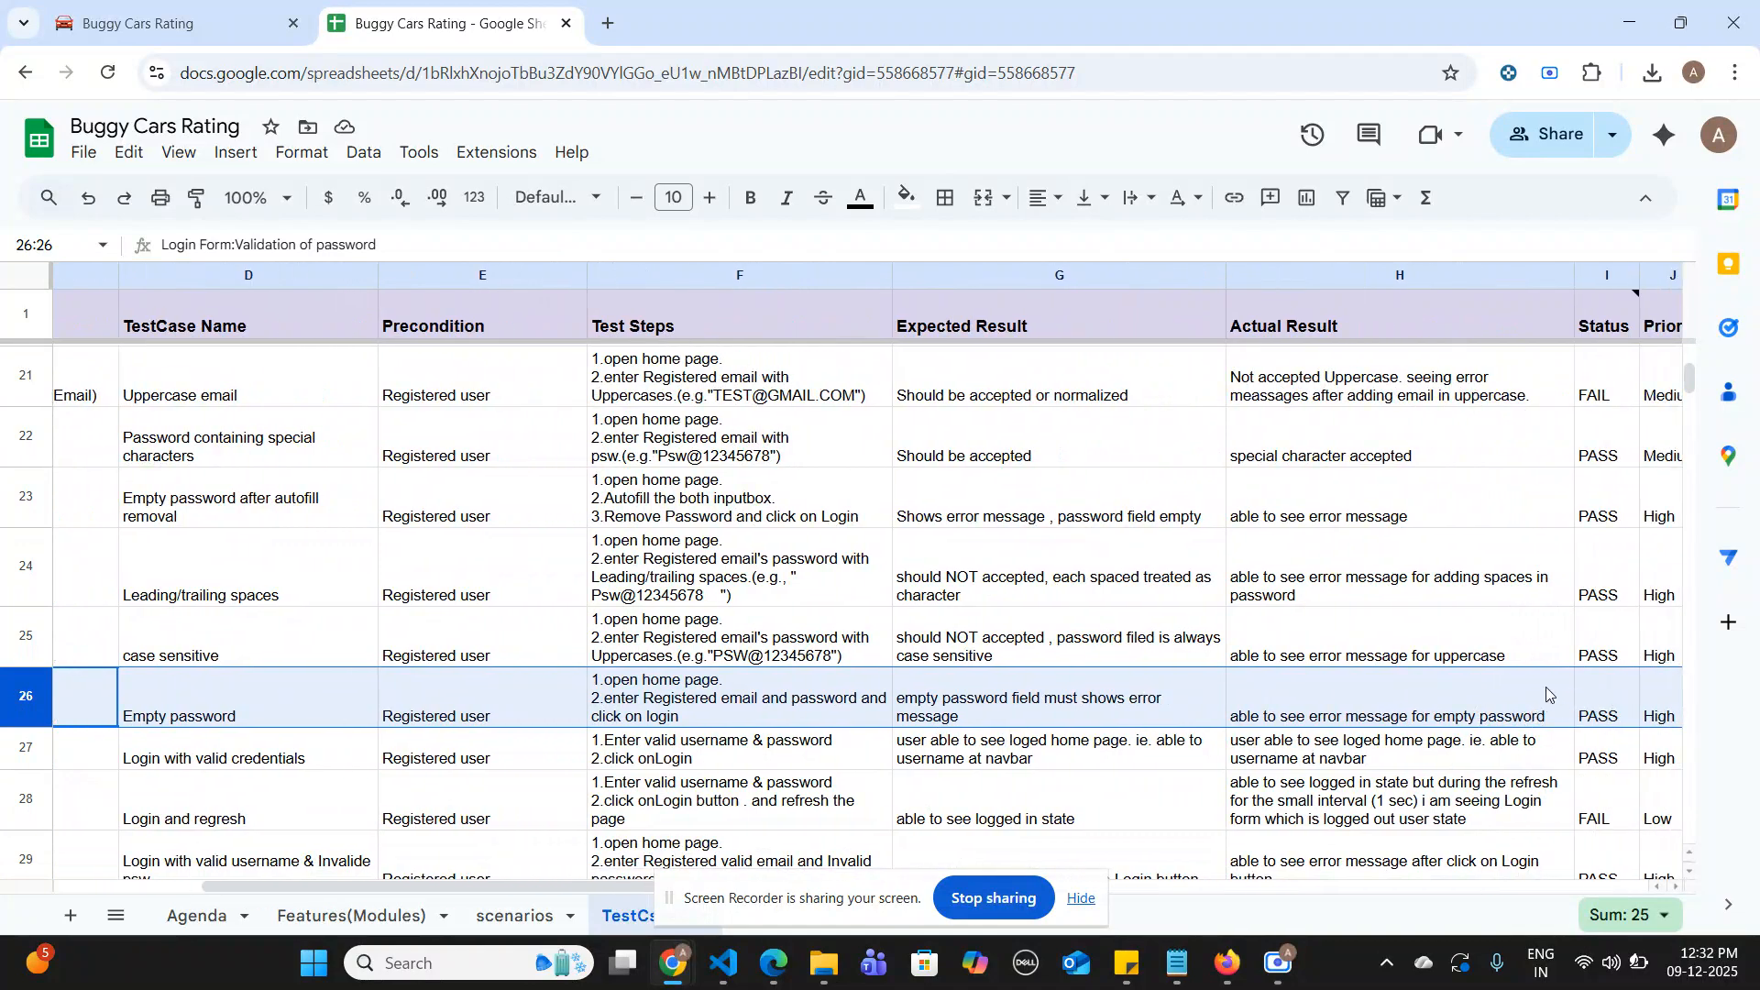
pyautogui.hscroll(-5, 816, 699)
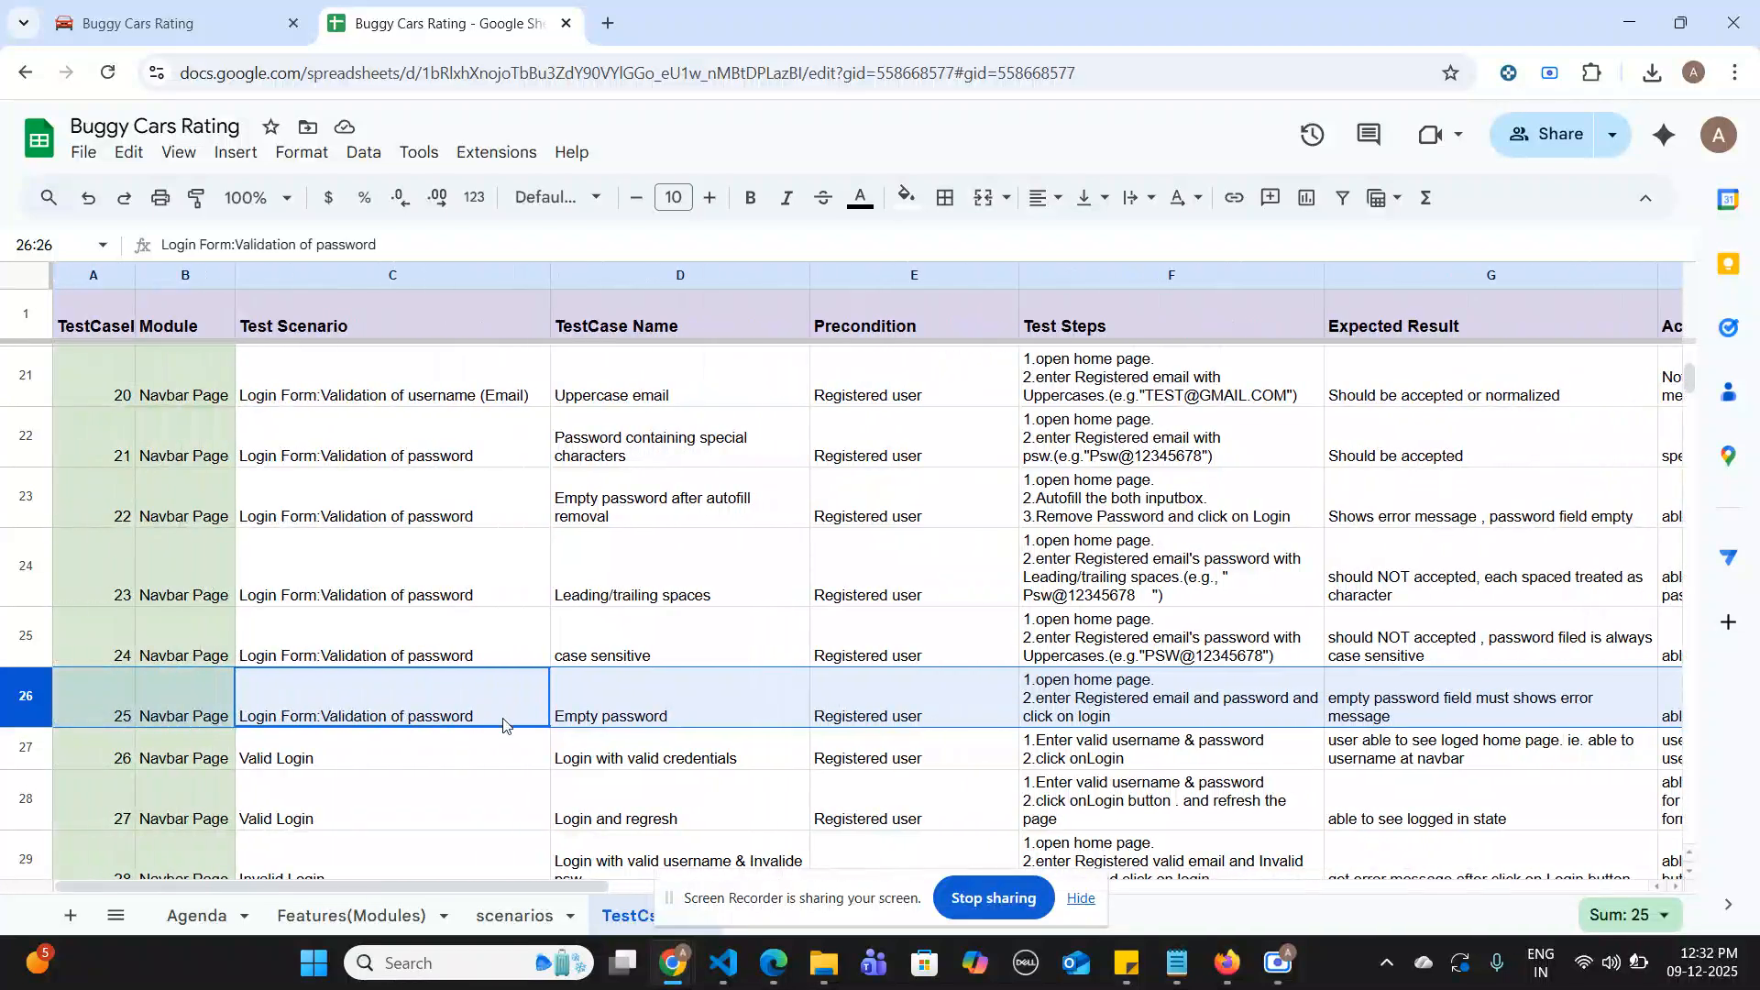
# - Examine the Valid Login scenario's "Login with valid credentials" test case through its test steps, expected and actual results, status and priority
pyautogui.scroll(-1, 393, 724)
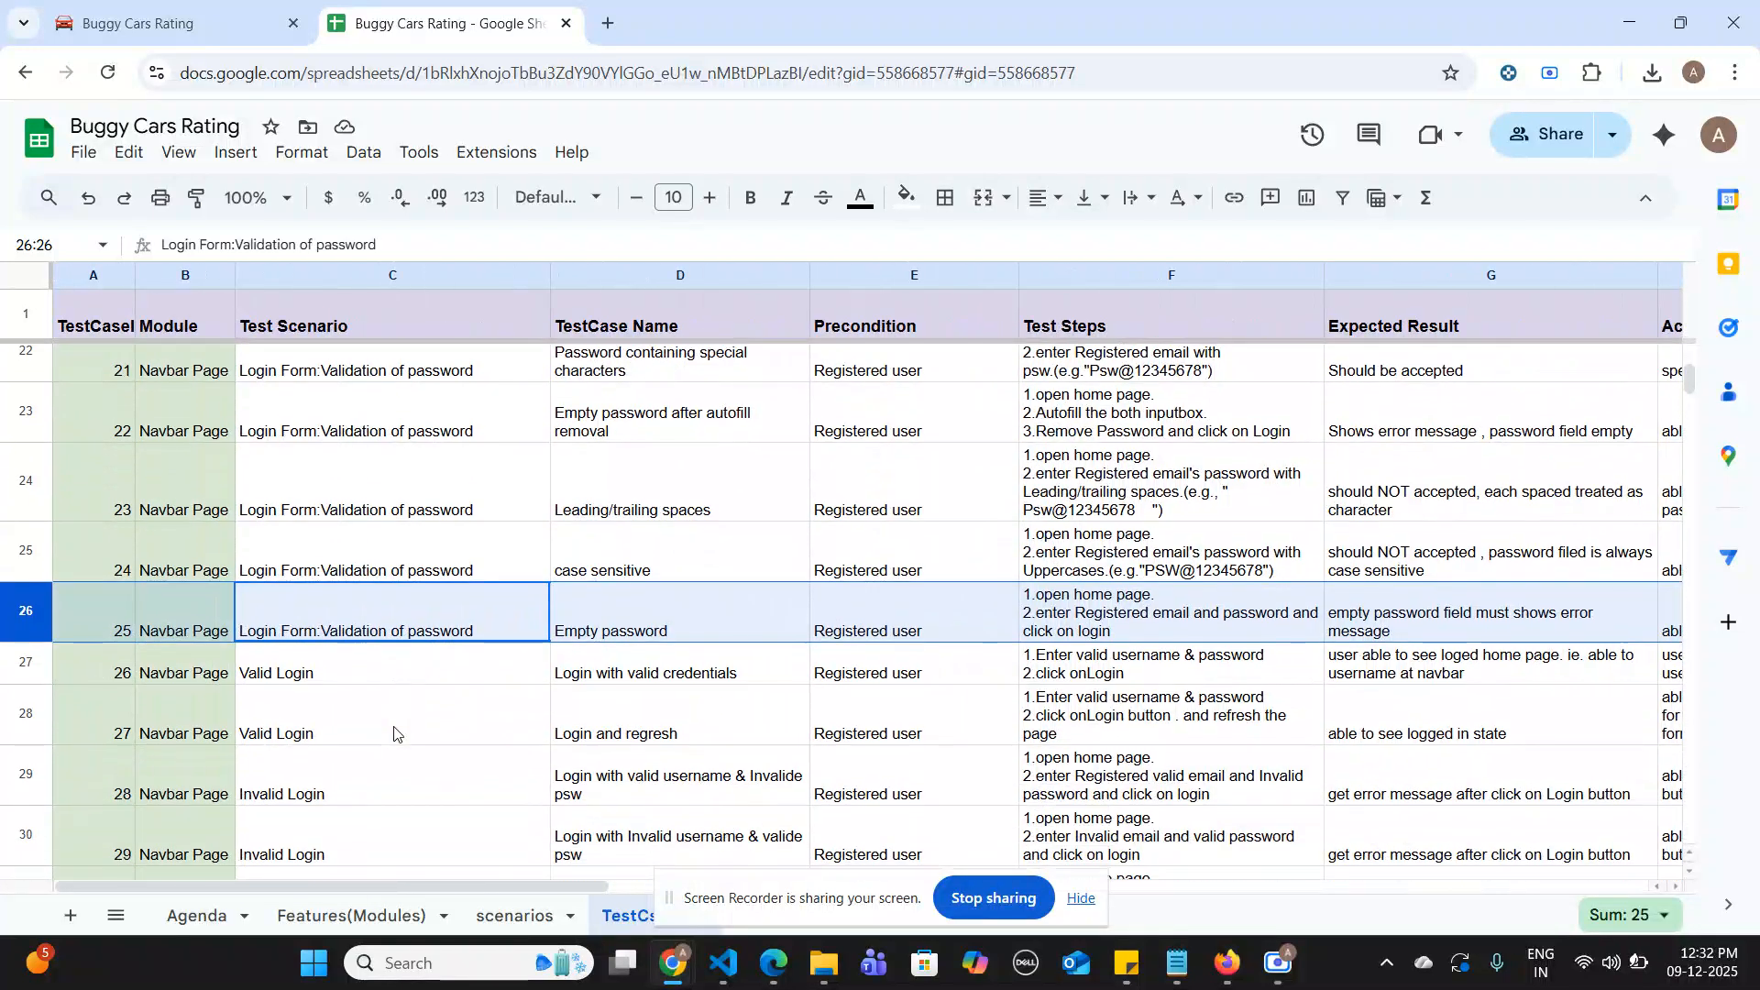
pyautogui.click(274, 674)
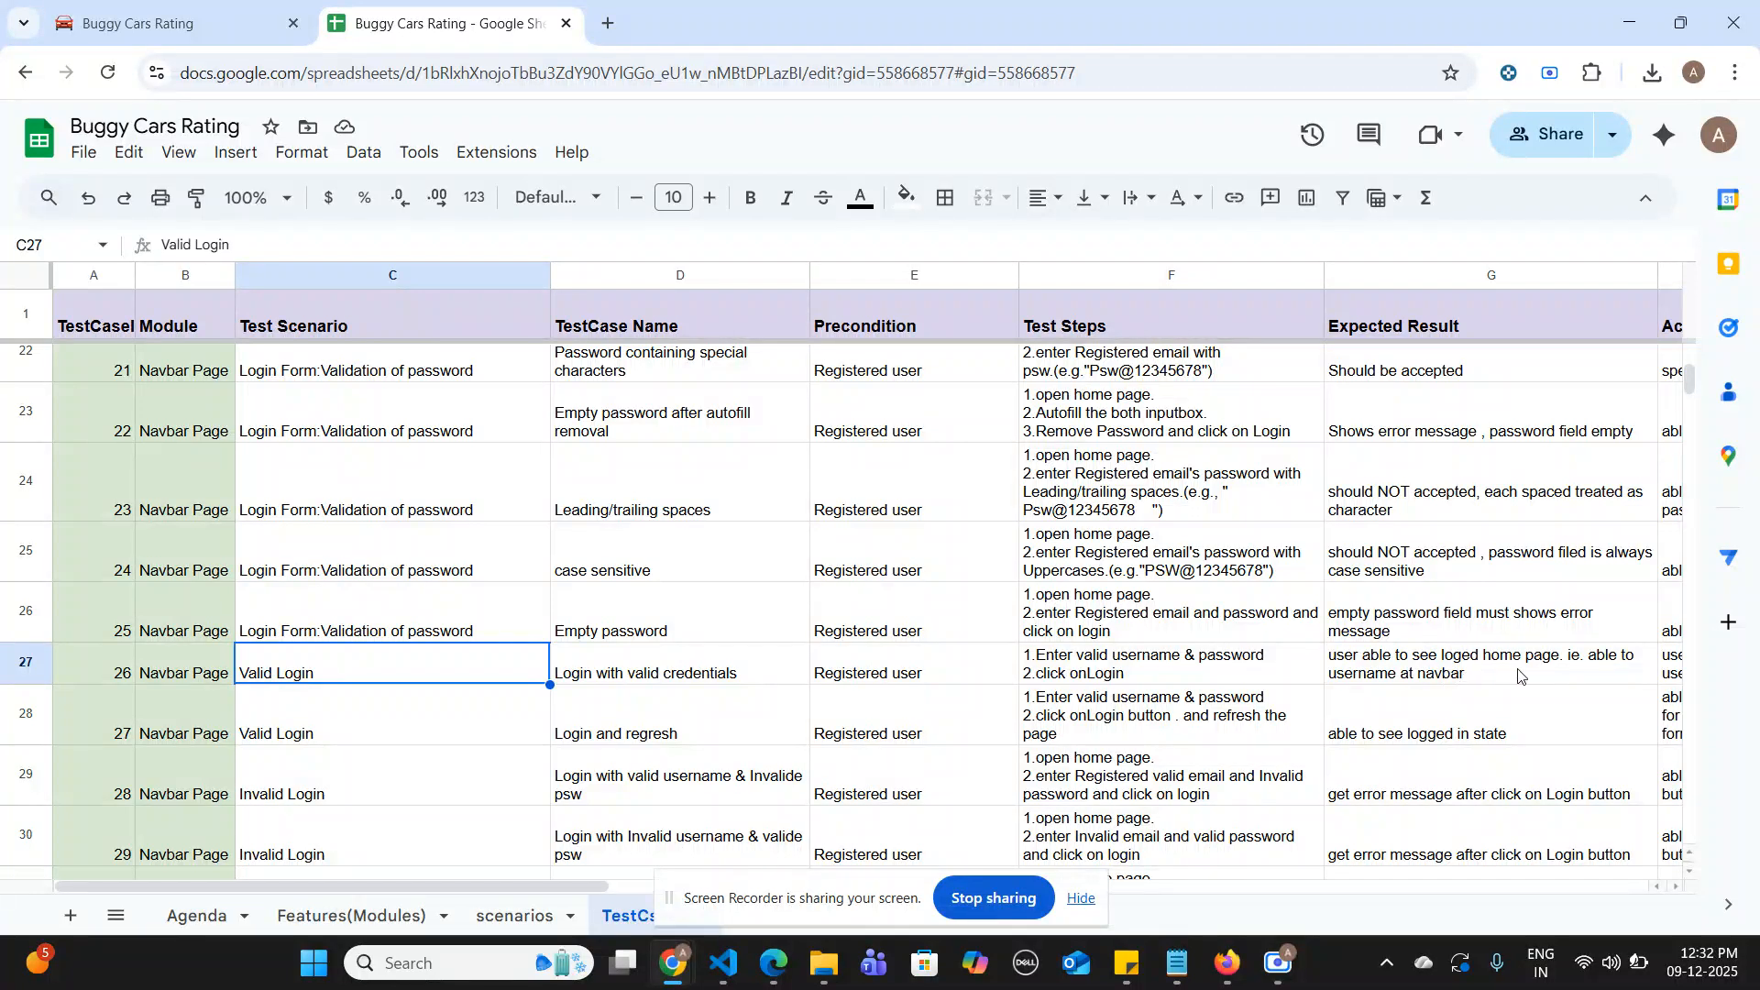
pyautogui.hscroll(3, 1519, 676)
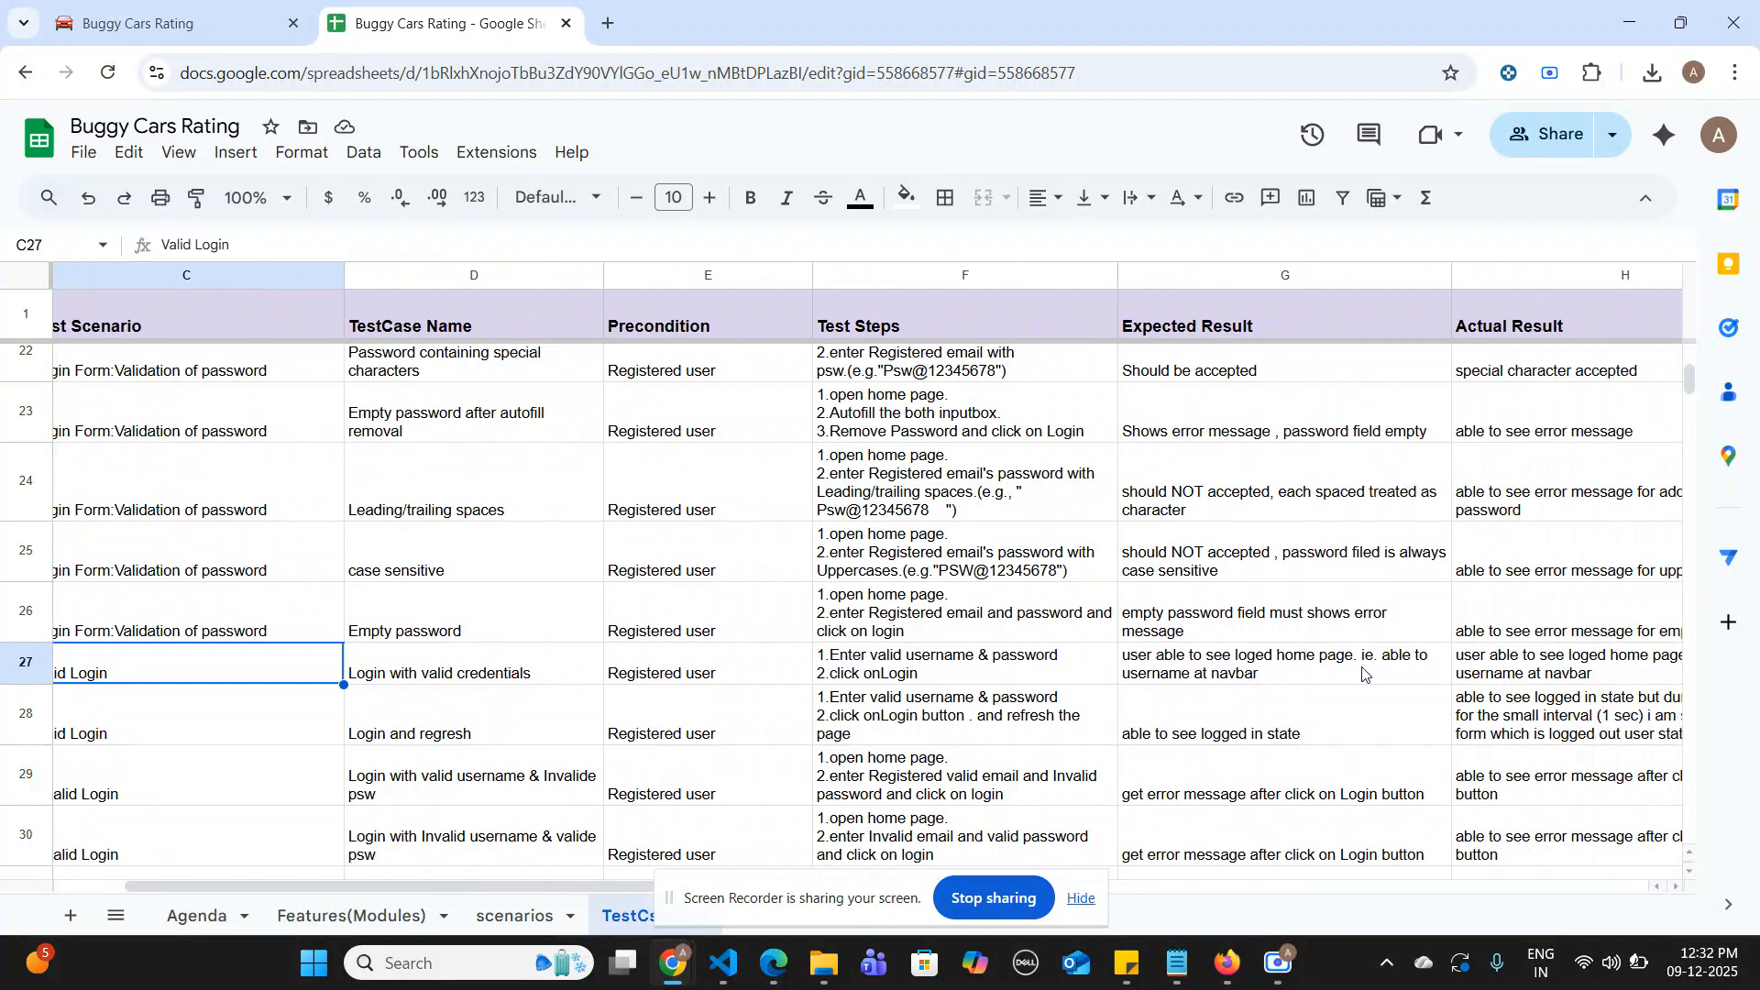
pyautogui.hscroll(3, 1362, 675)
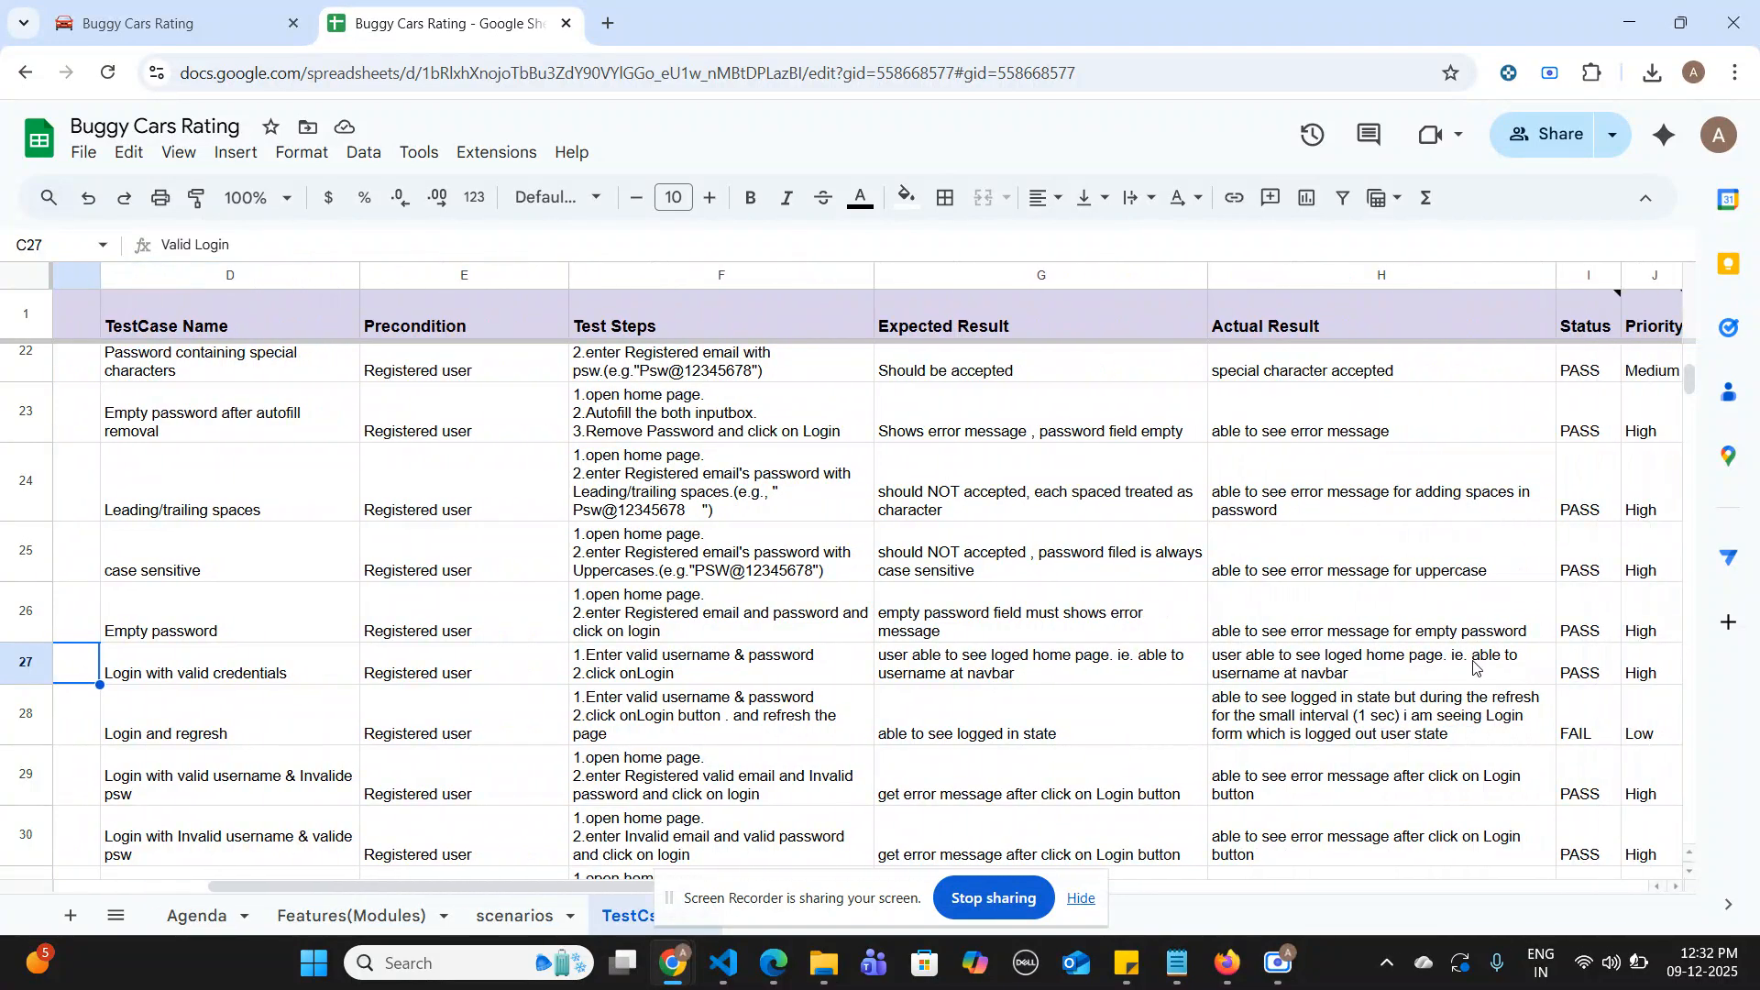
pyautogui.hscroll(-6, 1148, 689)
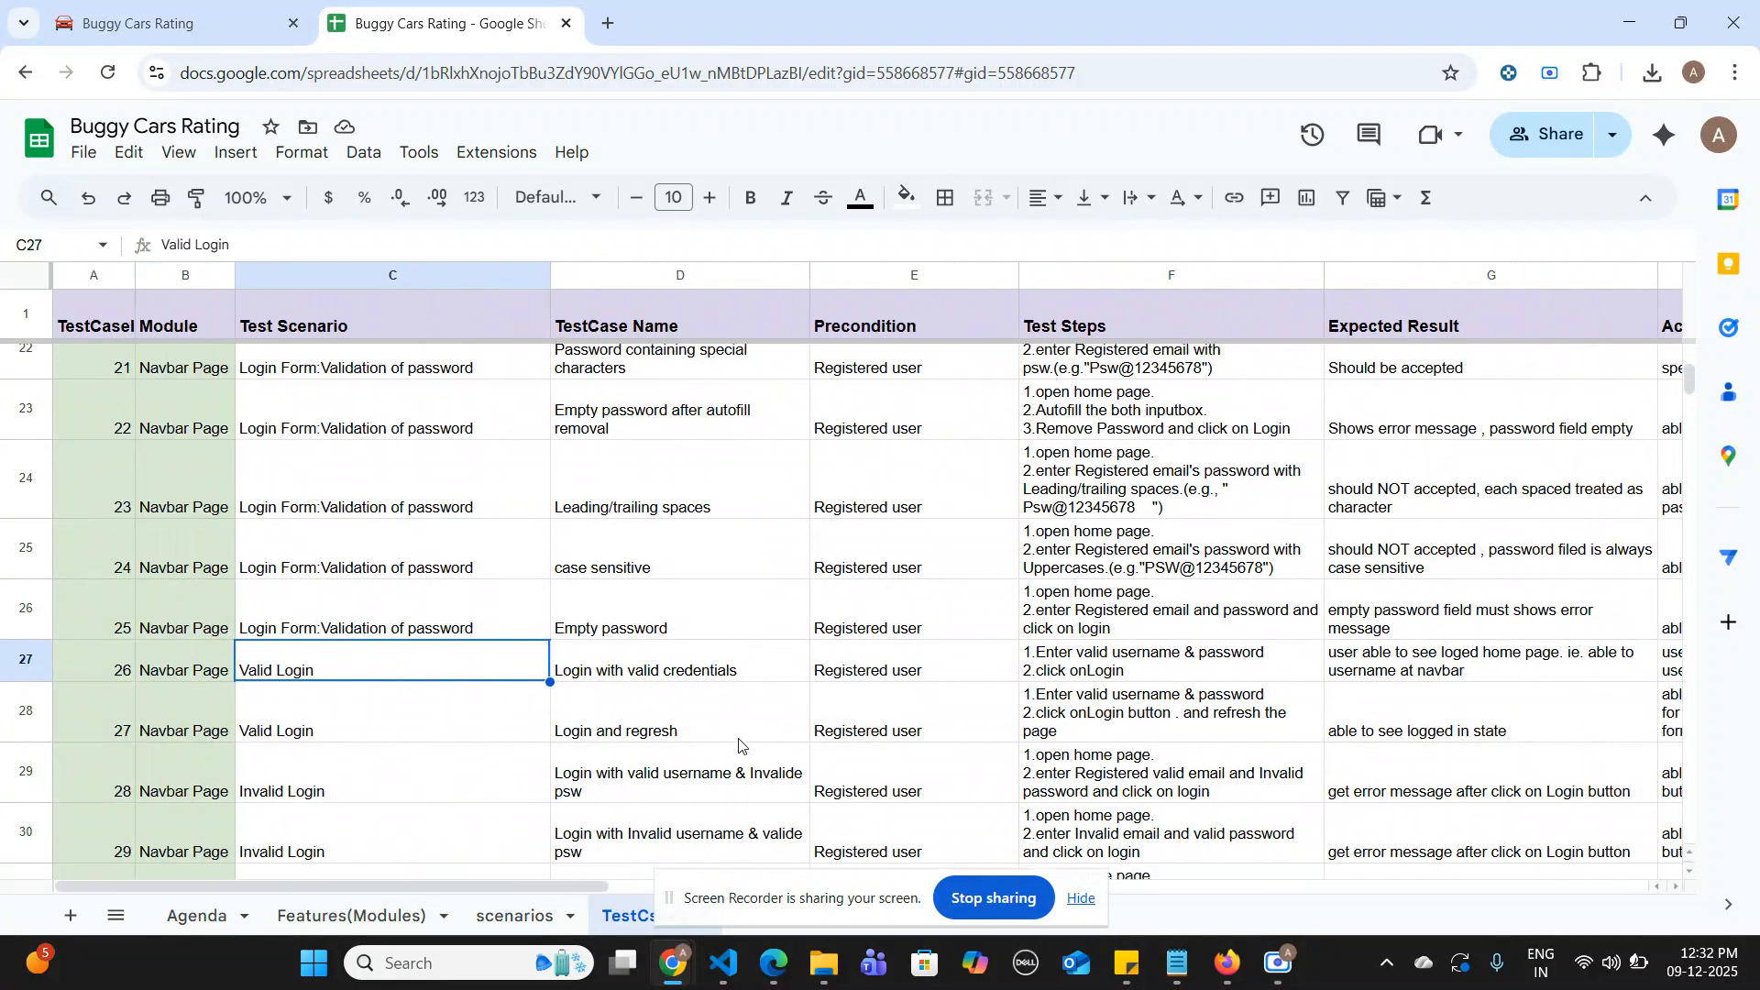
# - Examine the Valid Login scenario's "Login and regresh" test case across its test steps, expected and actual results, status and priority
pyautogui.scroll(-1, 738, 734)
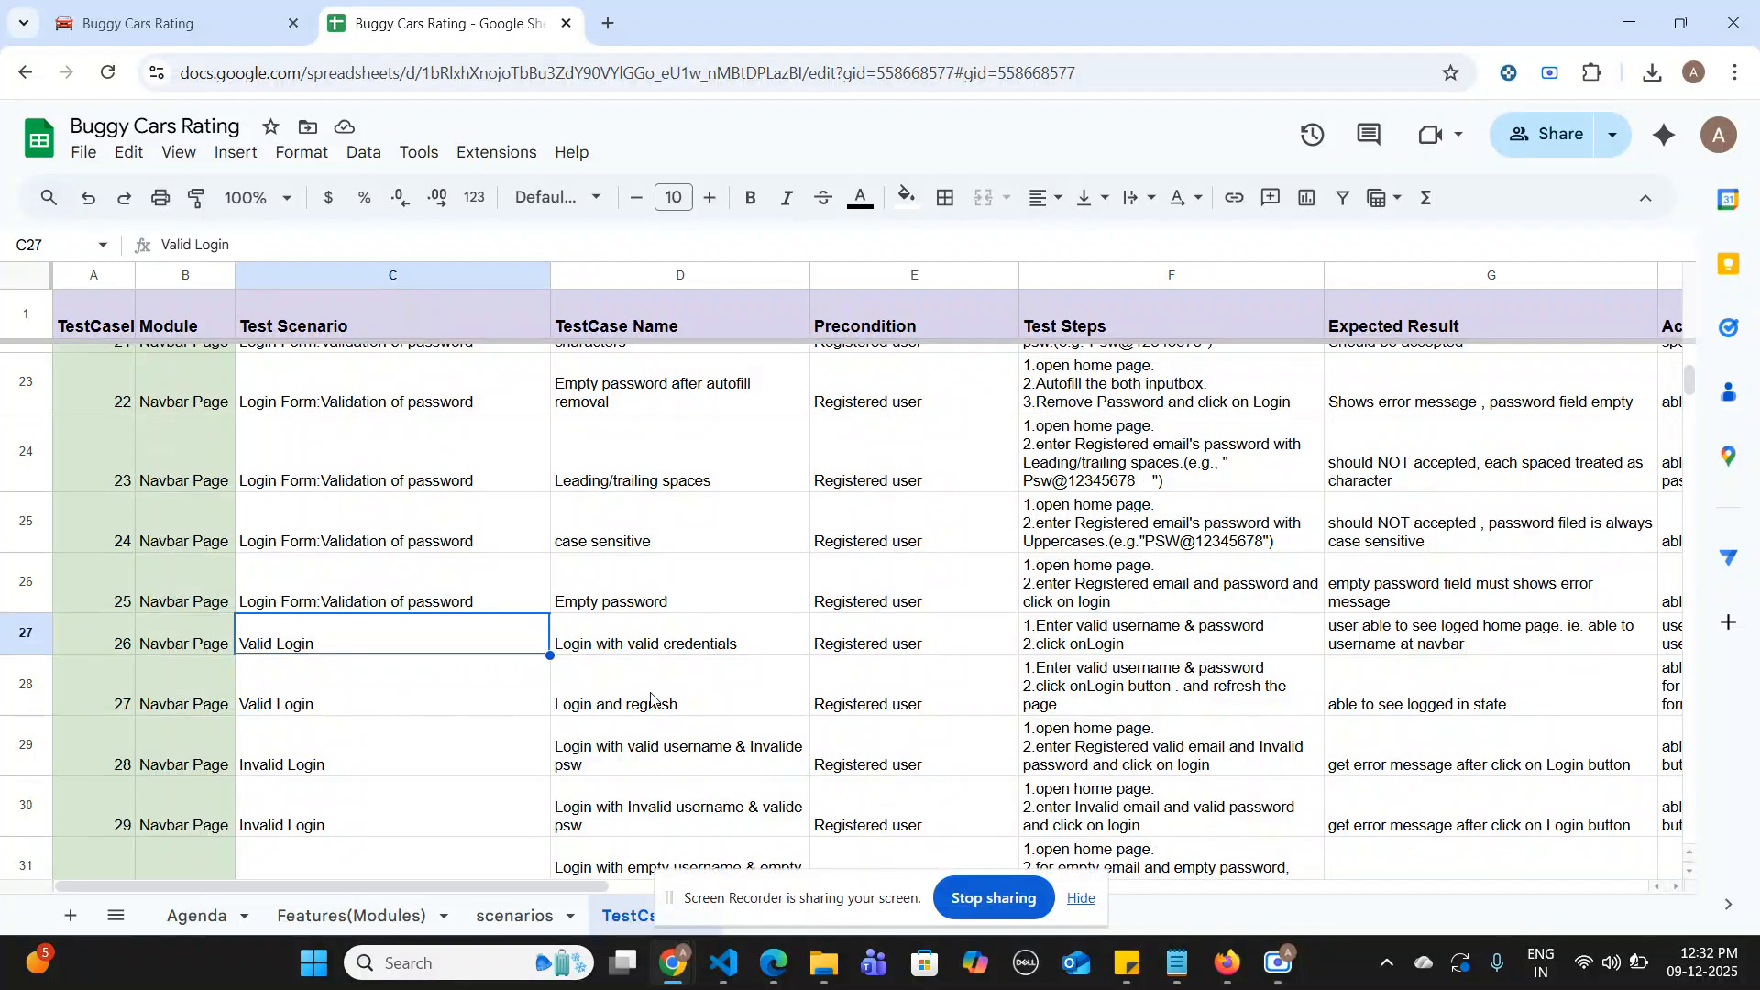
pyautogui.click(651, 699)
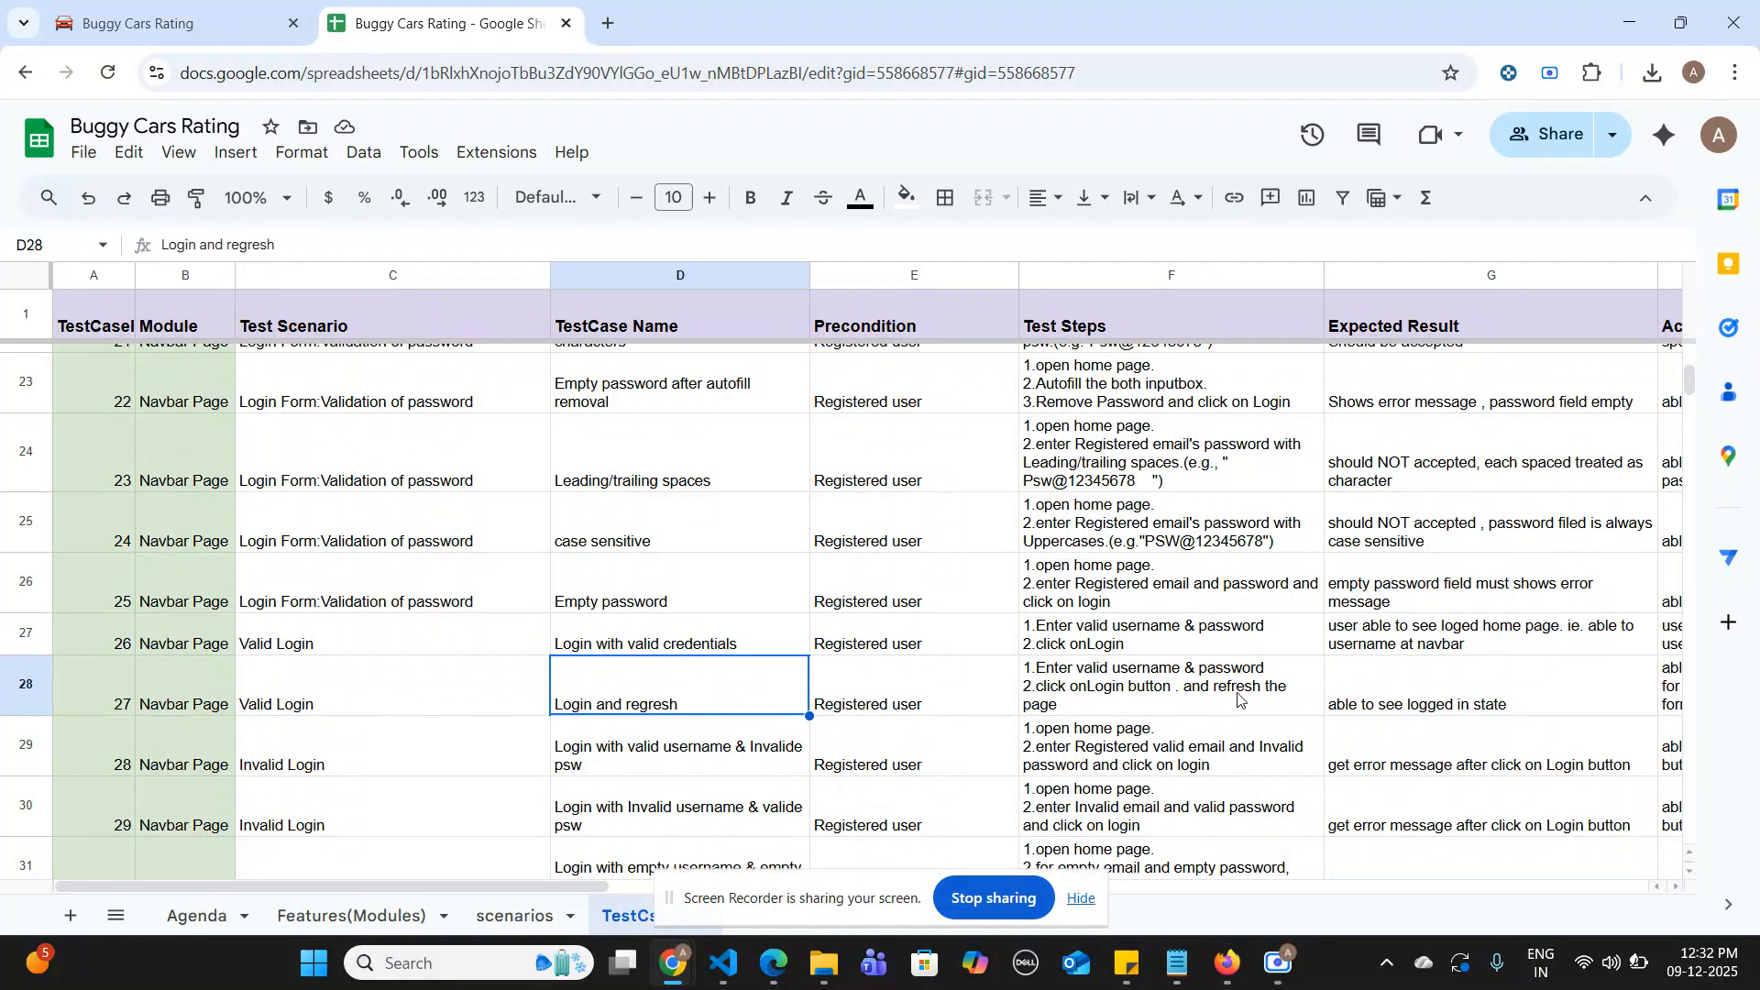
pyautogui.hscroll(2, 1264, 700)
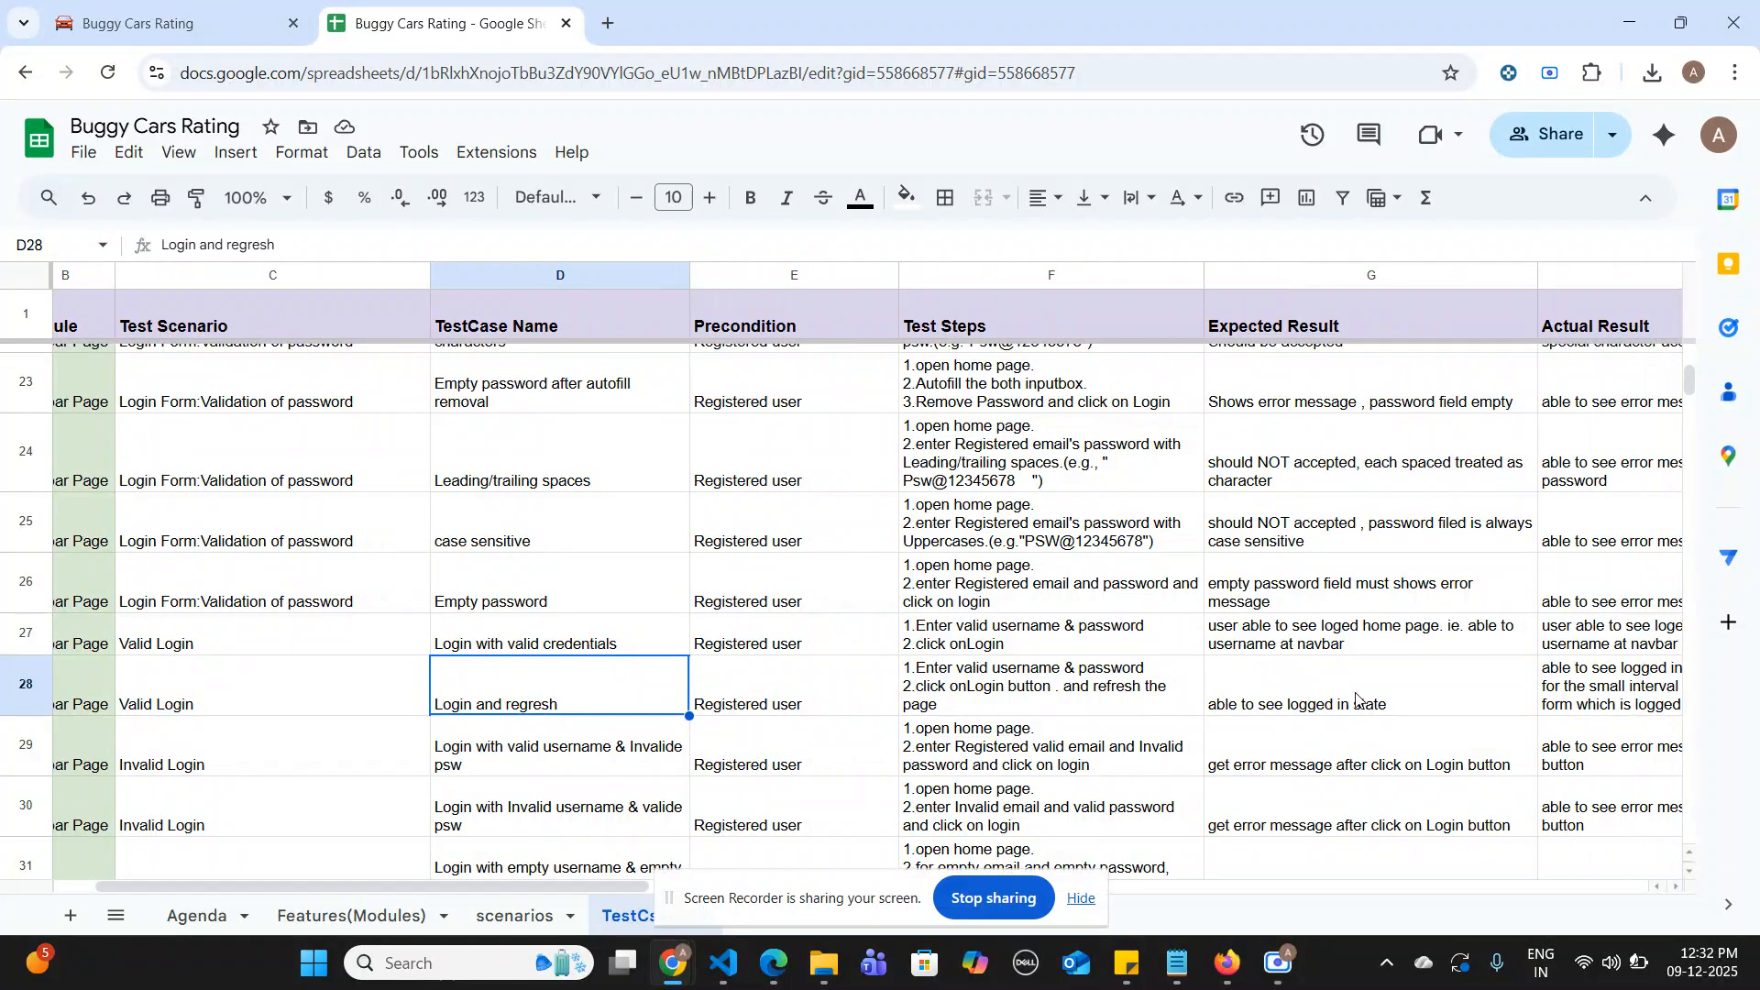
pyautogui.hscroll(2, 1356, 700)
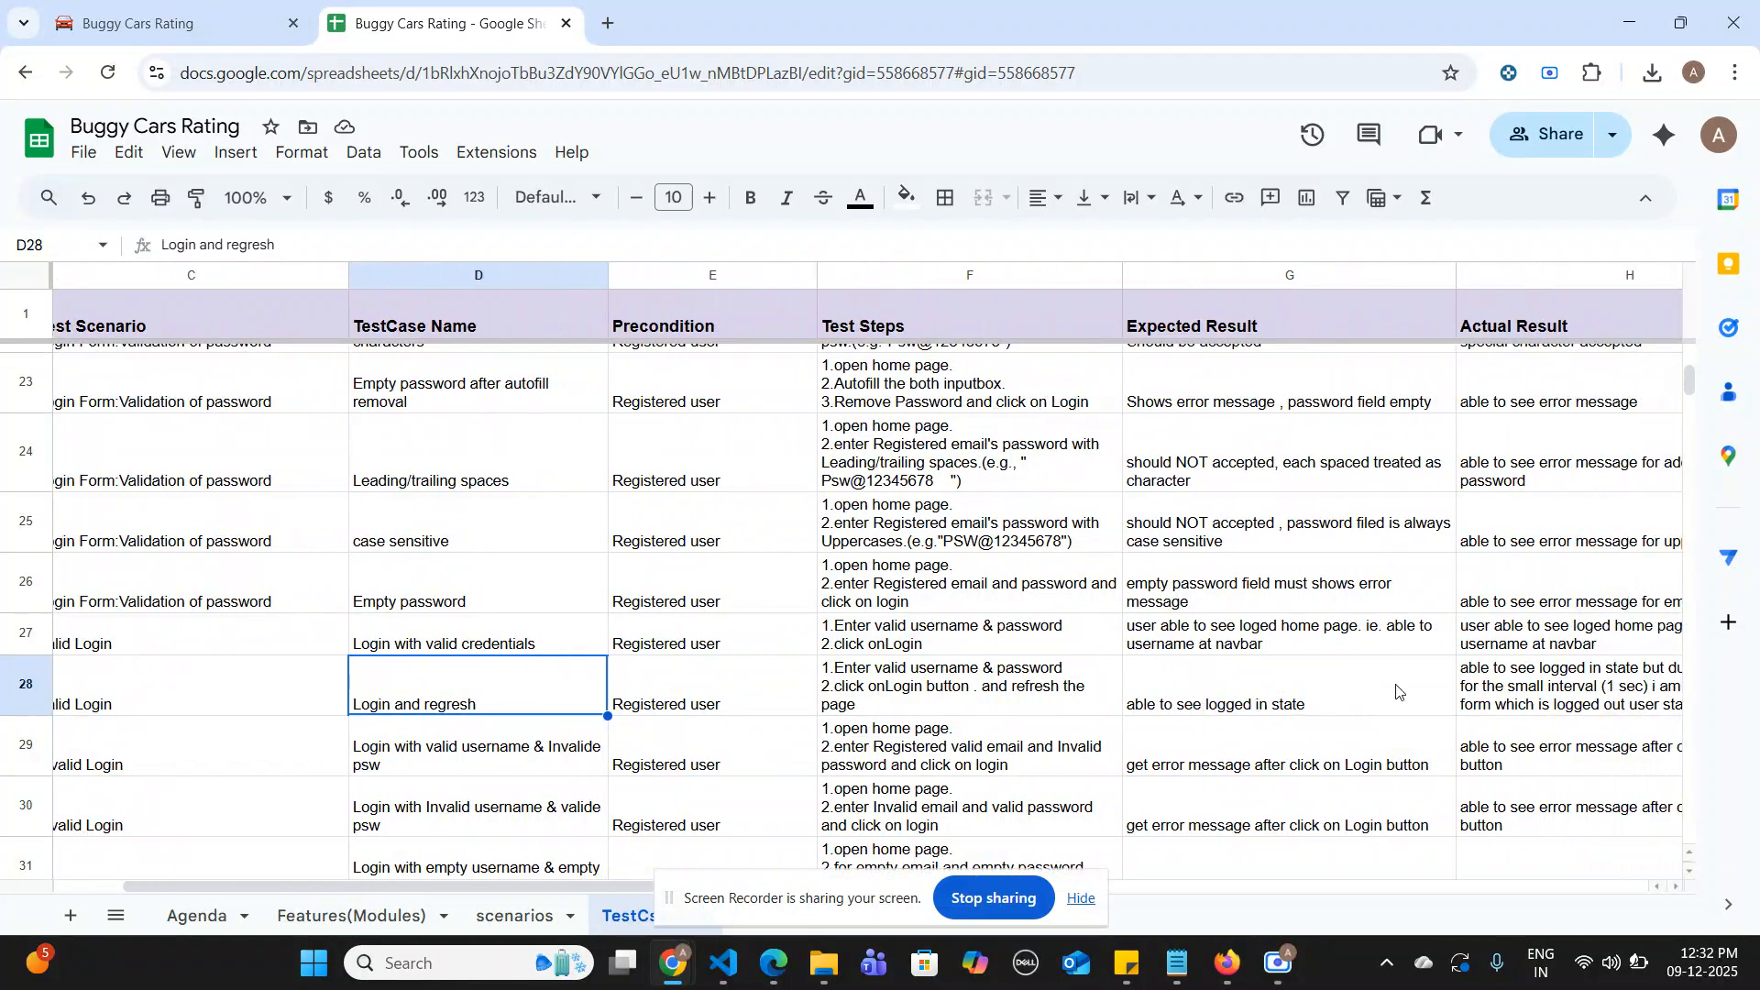
pyautogui.hscroll(4, 1397, 691)
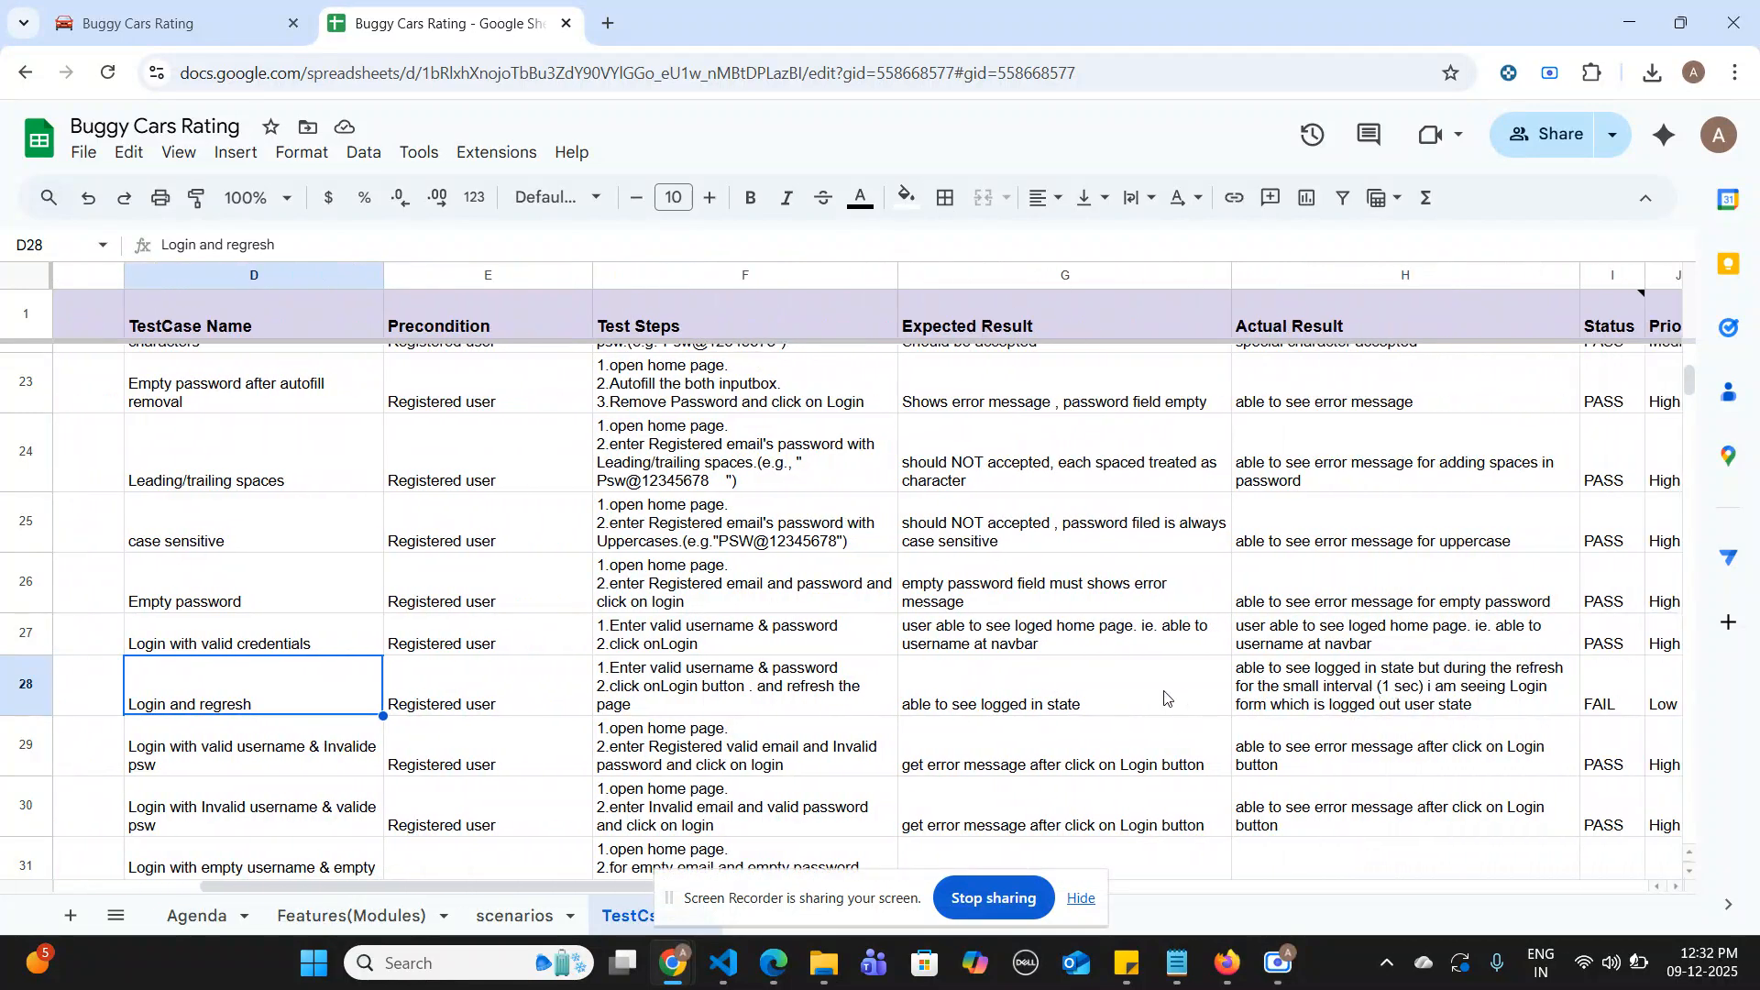
pyautogui.click(1317, 698)
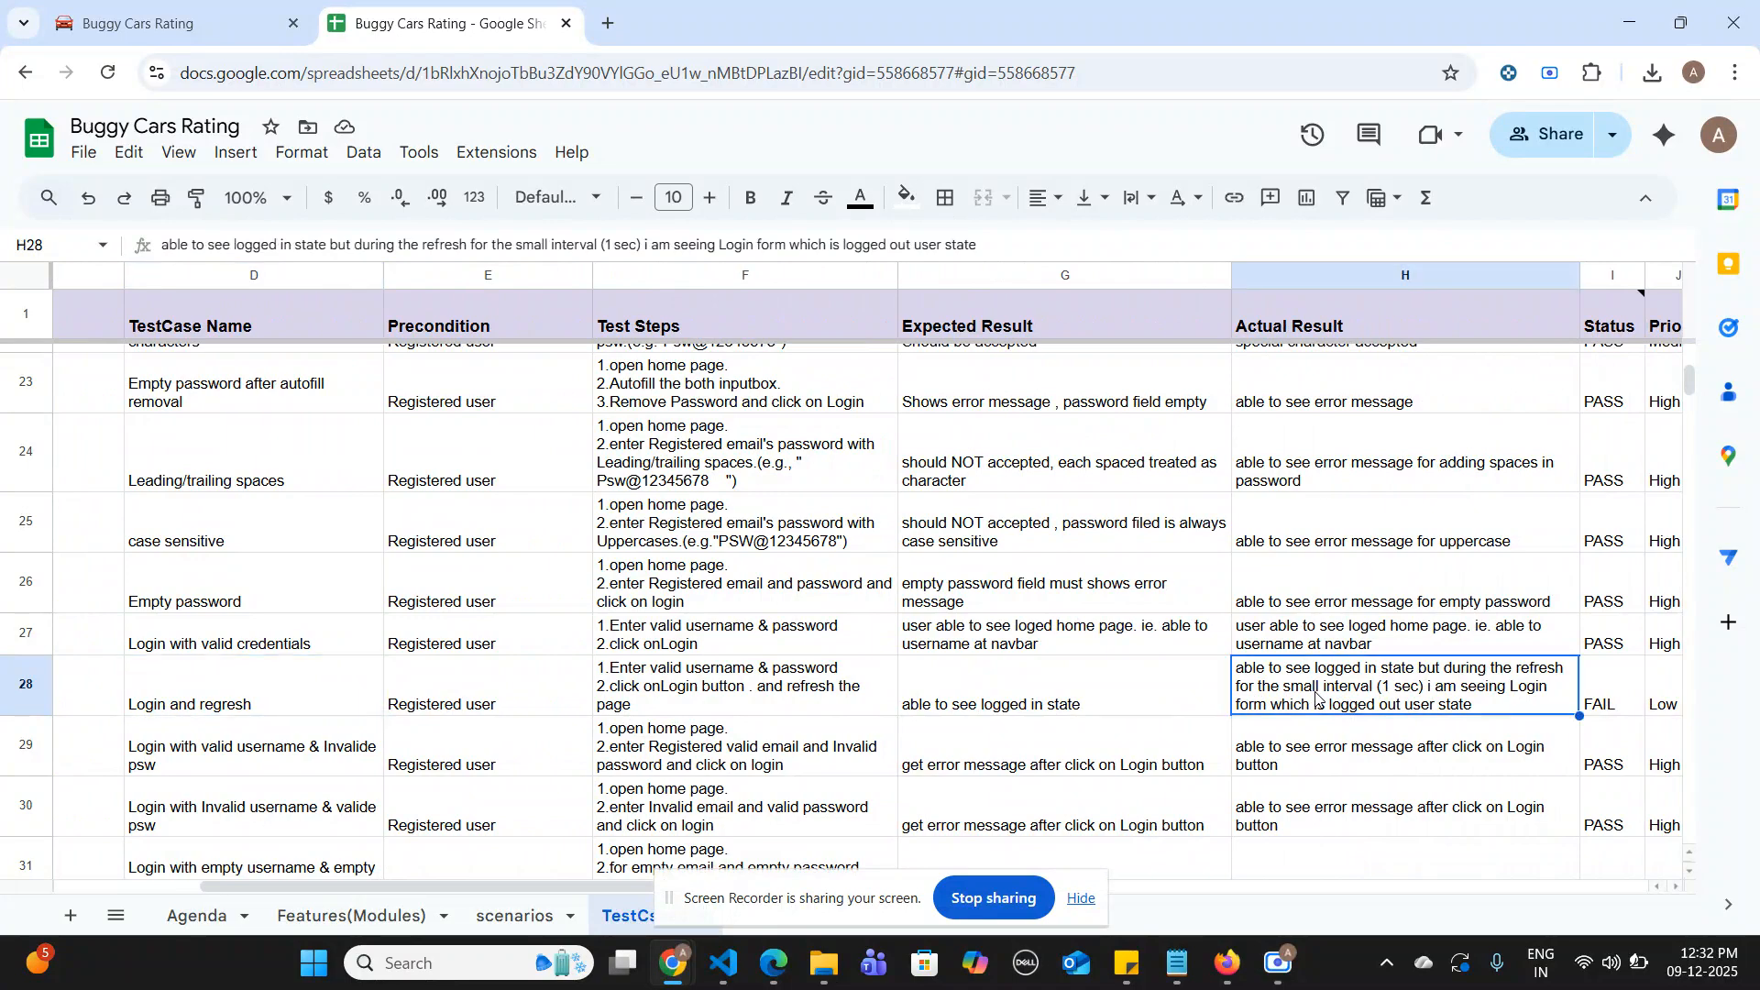
pyautogui.hscroll(1, 1317, 699)
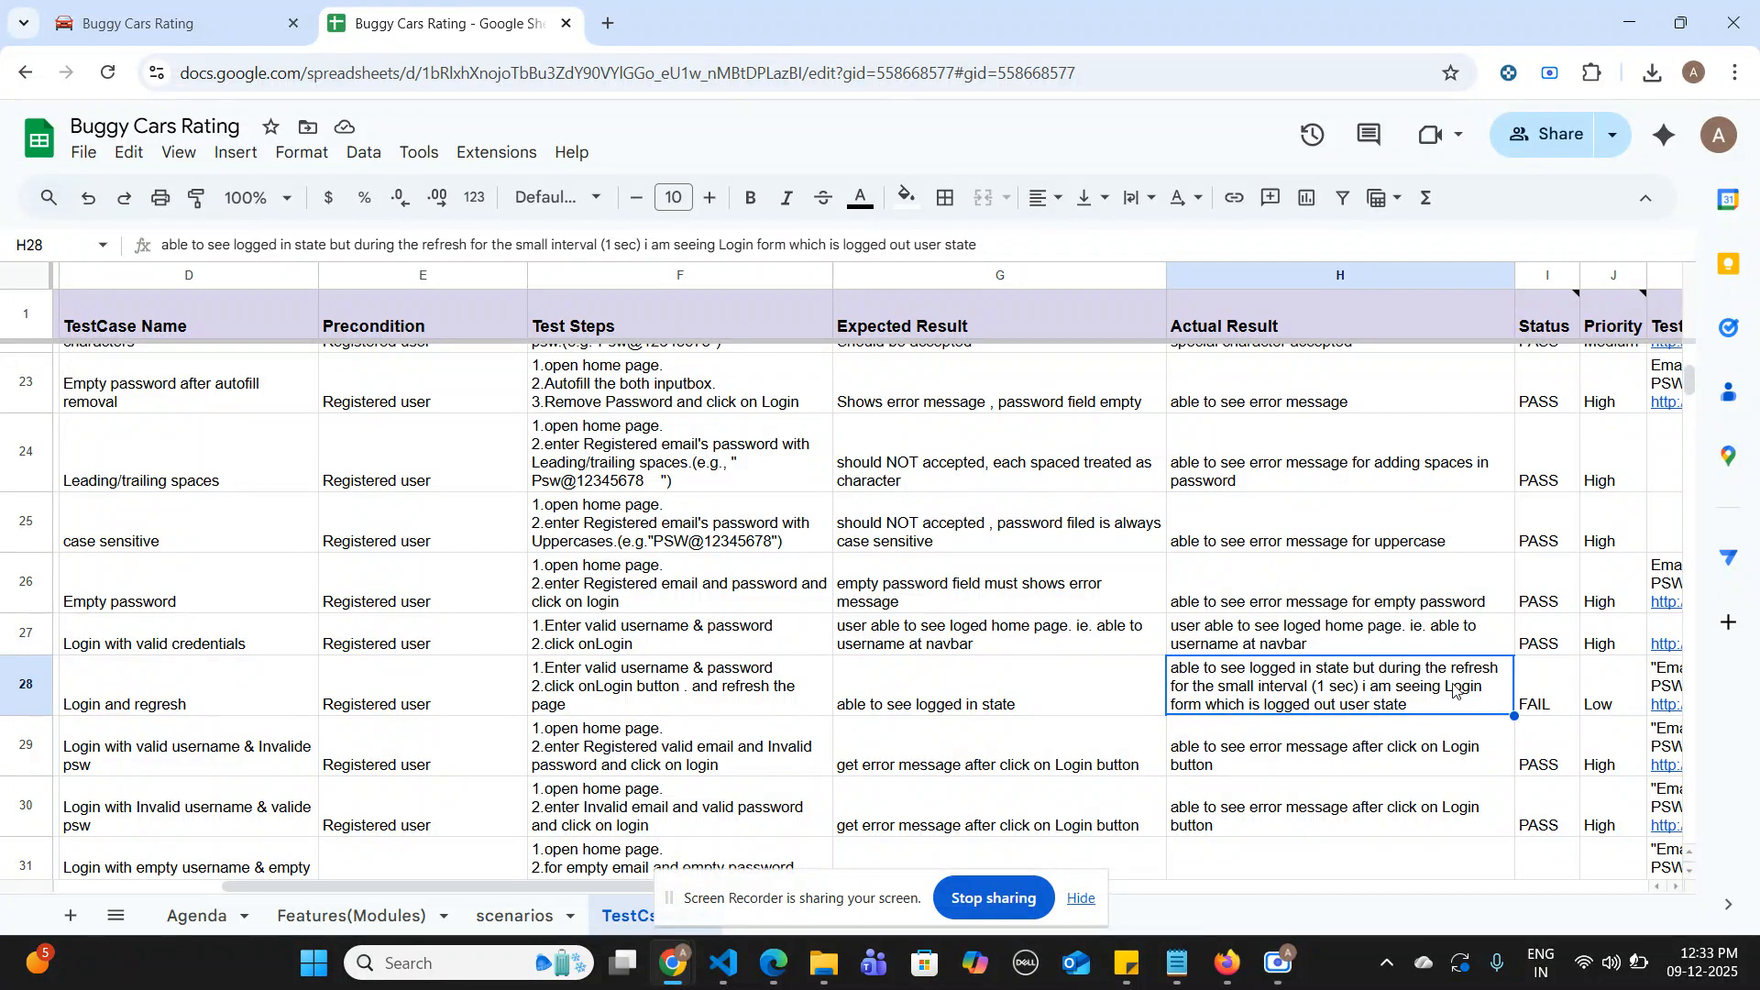
pyautogui.hscroll(5, 1454, 689)
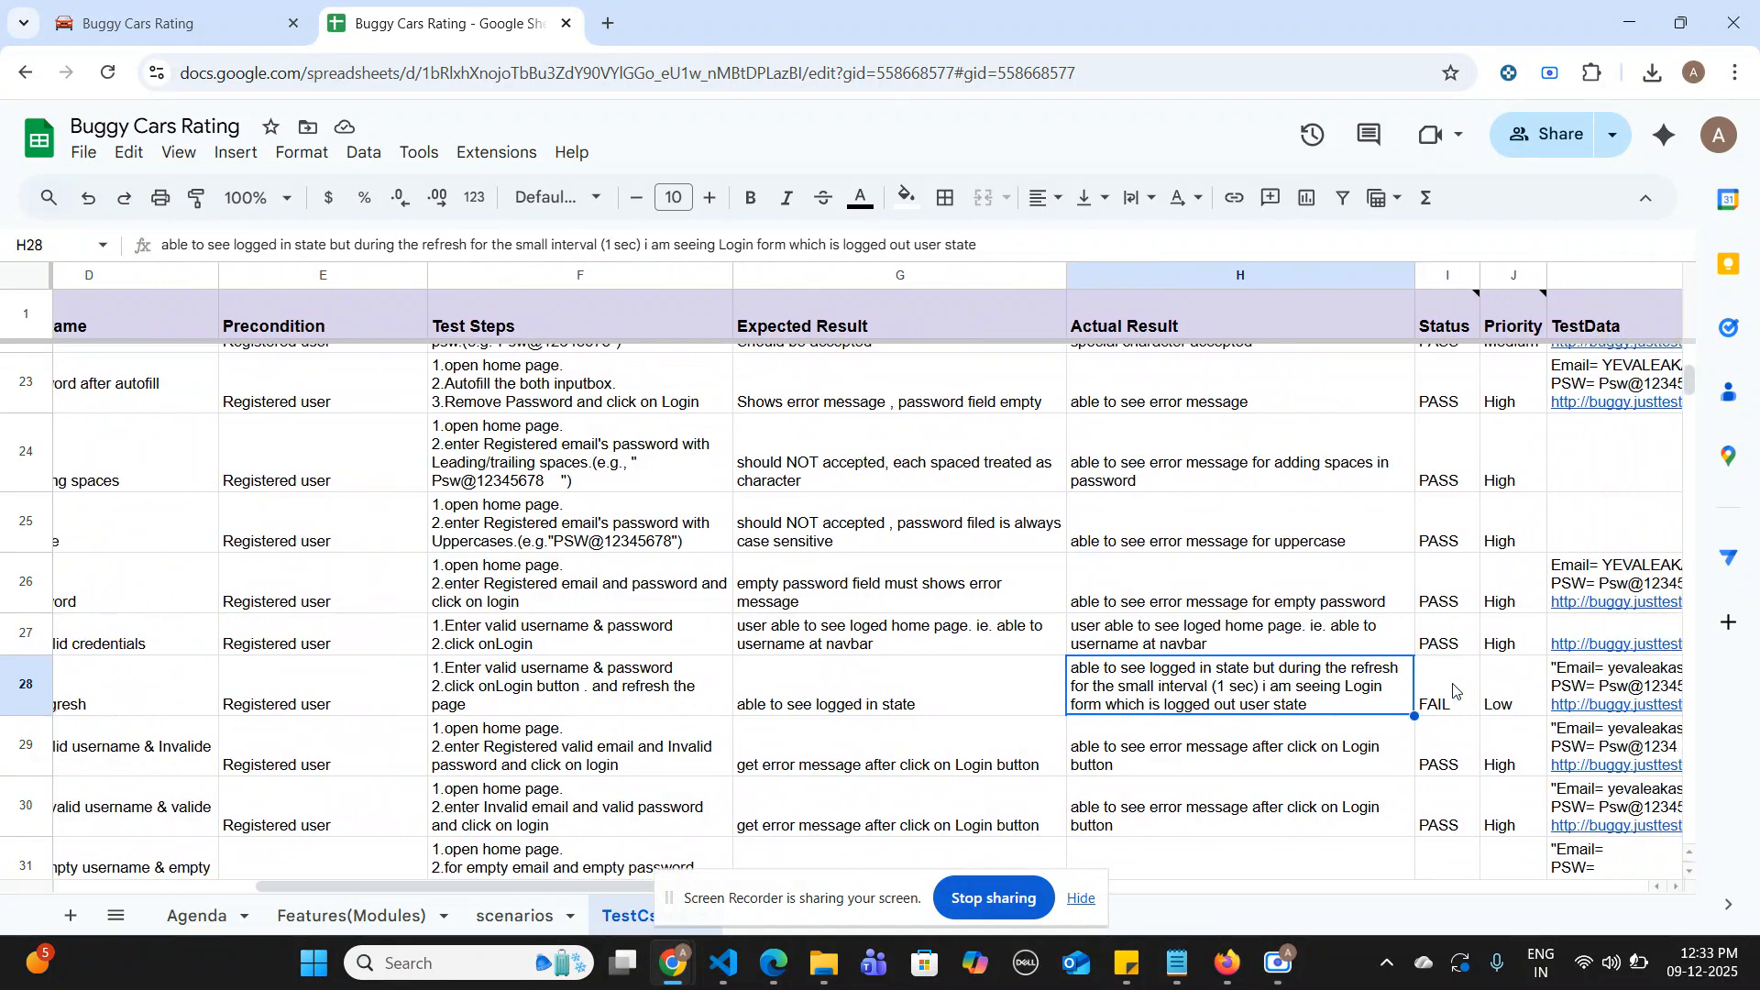
# - Examine the "Login and regresh" test case's status, priority, test data and remark
pyautogui.hscroll(3, 1453, 690)
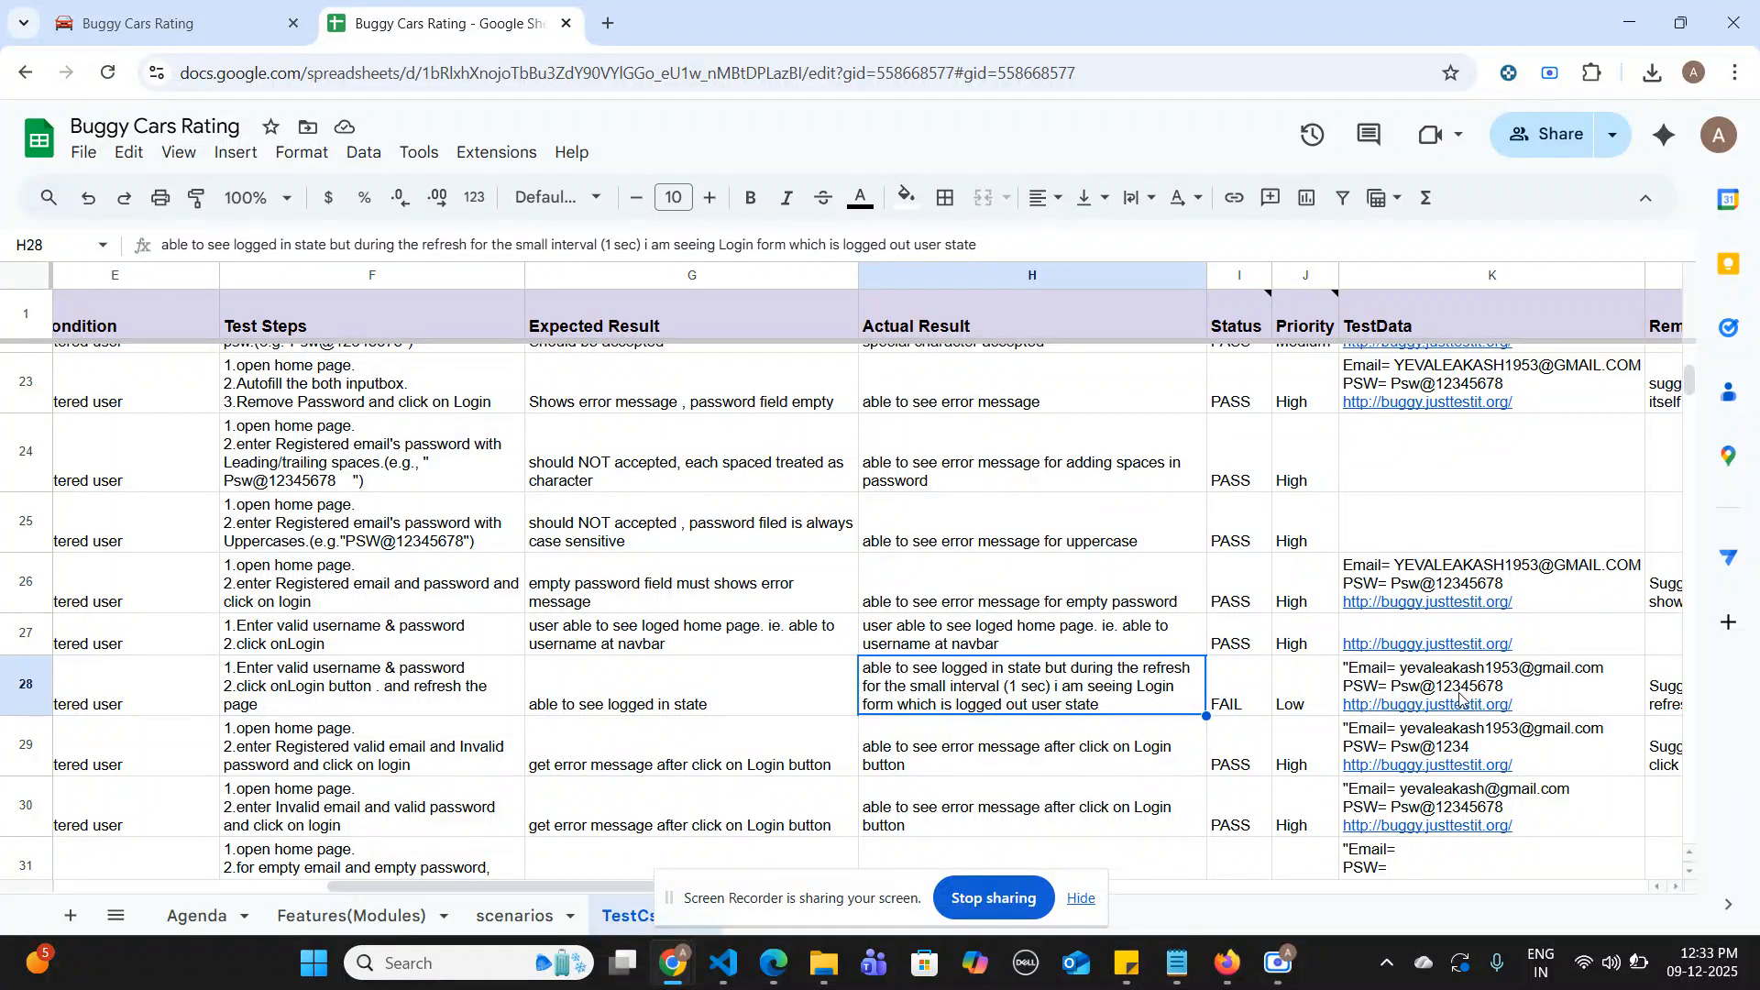
pyautogui.hscroll(7, 1645, 701)
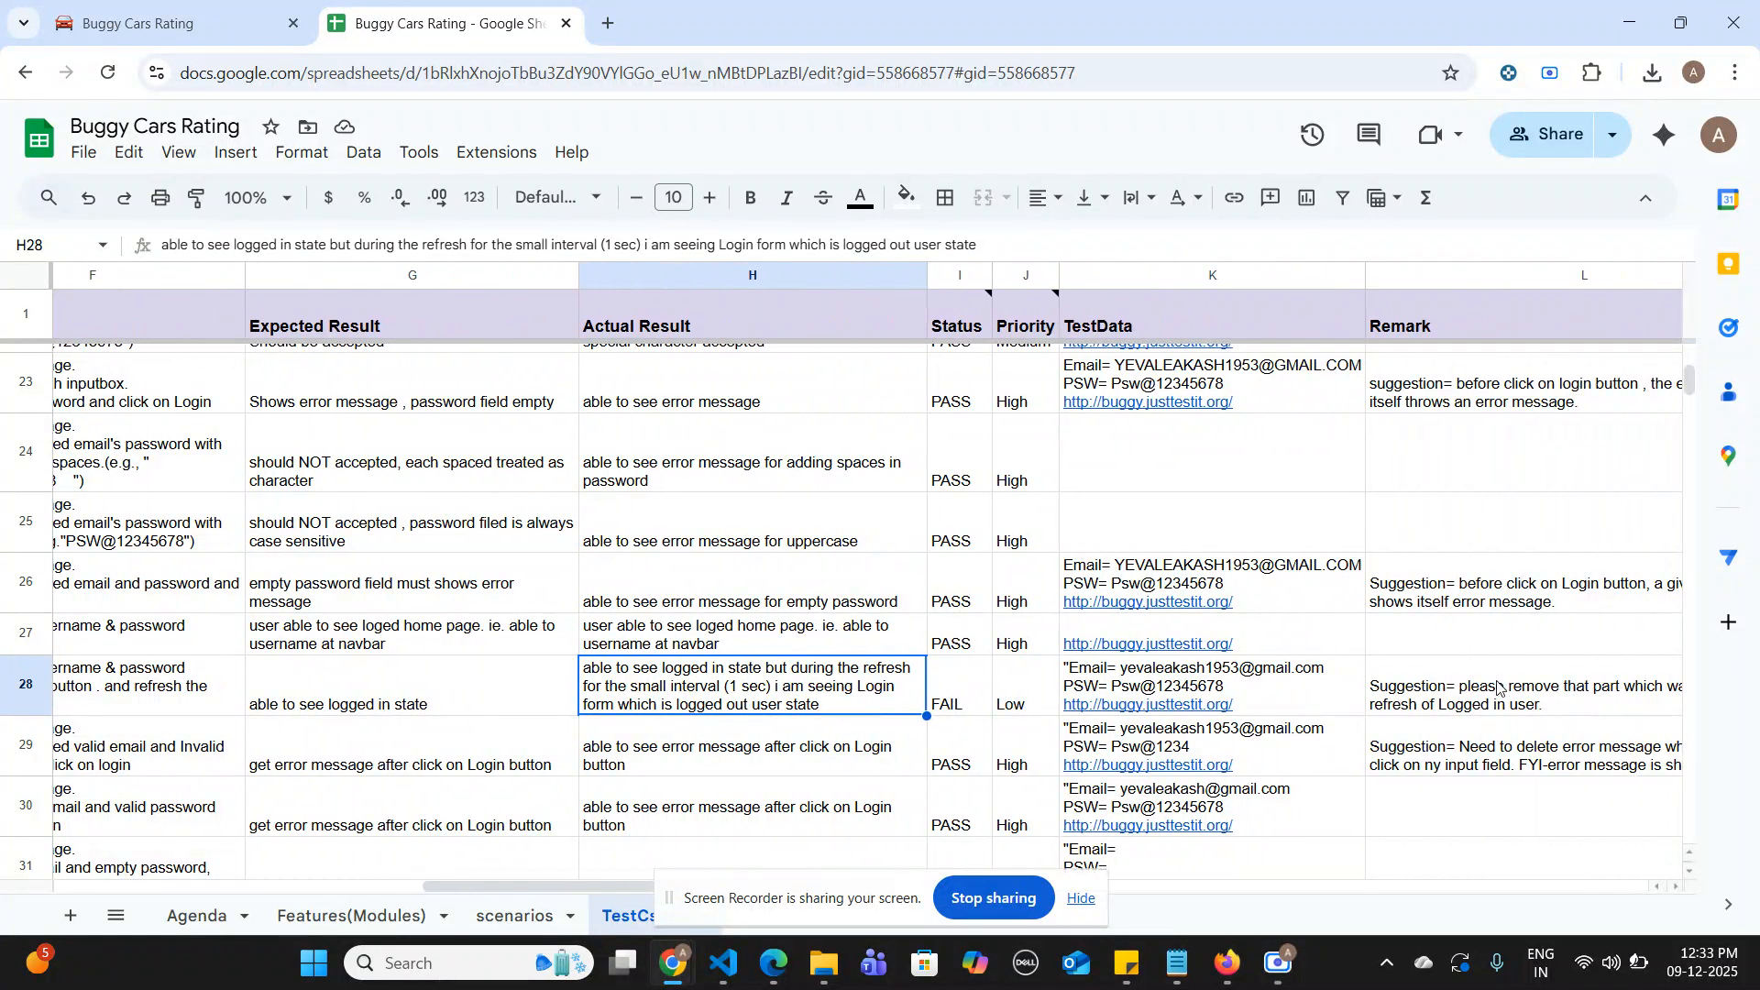
pyautogui.hscroll(2, 1599, 700)
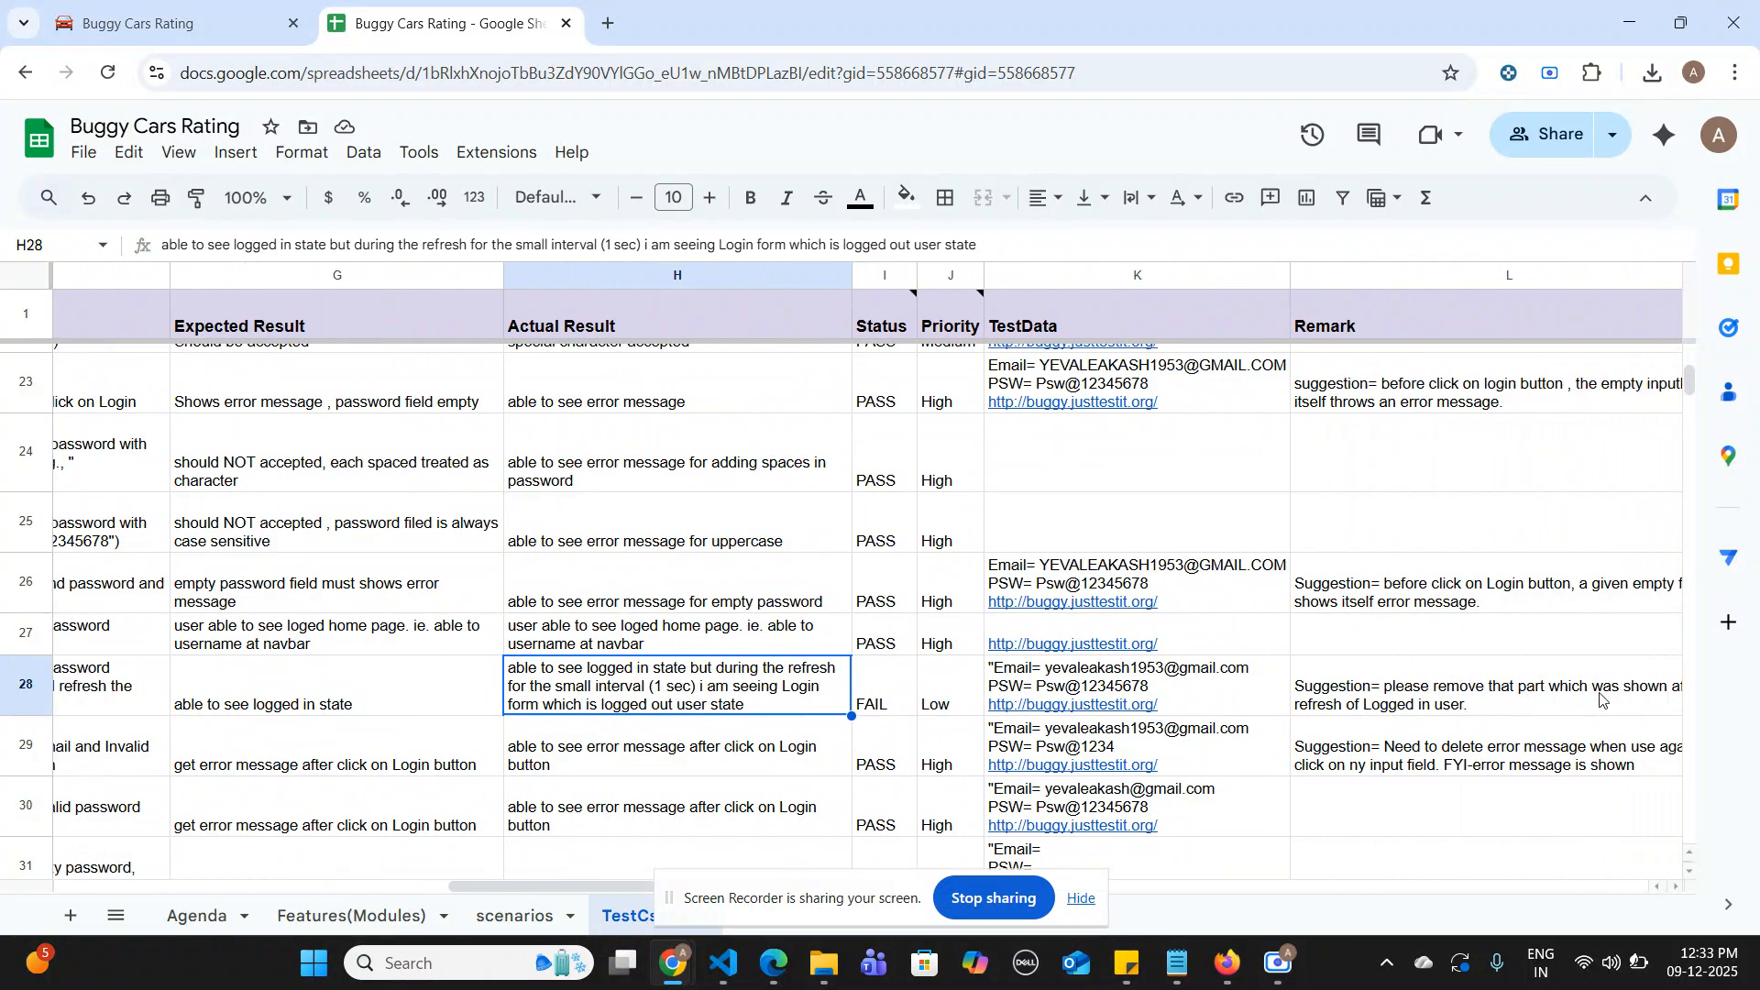
pyautogui.hscroll(3, 1603, 699)
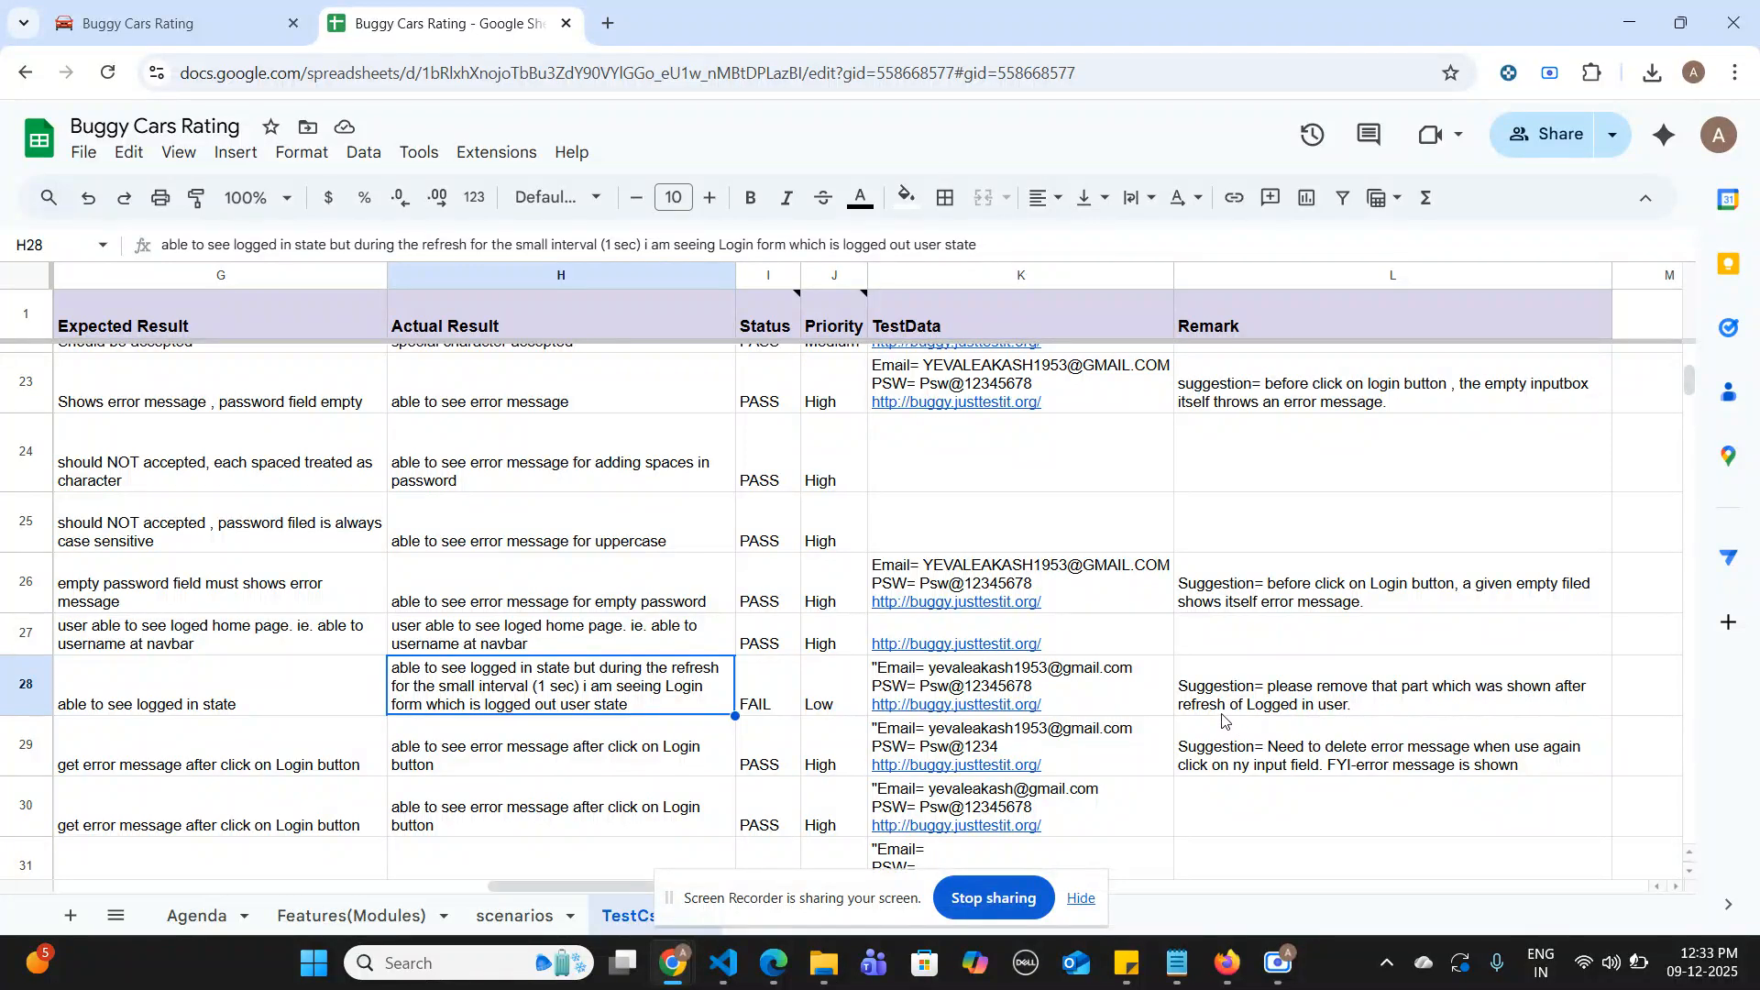
# - Examine the three Invalid Login test cases covering invalid password, invalid username, and empty username and password
pyautogui.hscroll(-3, 1366, 700)
pyautogui.hscroll(-12, 1367, 698)
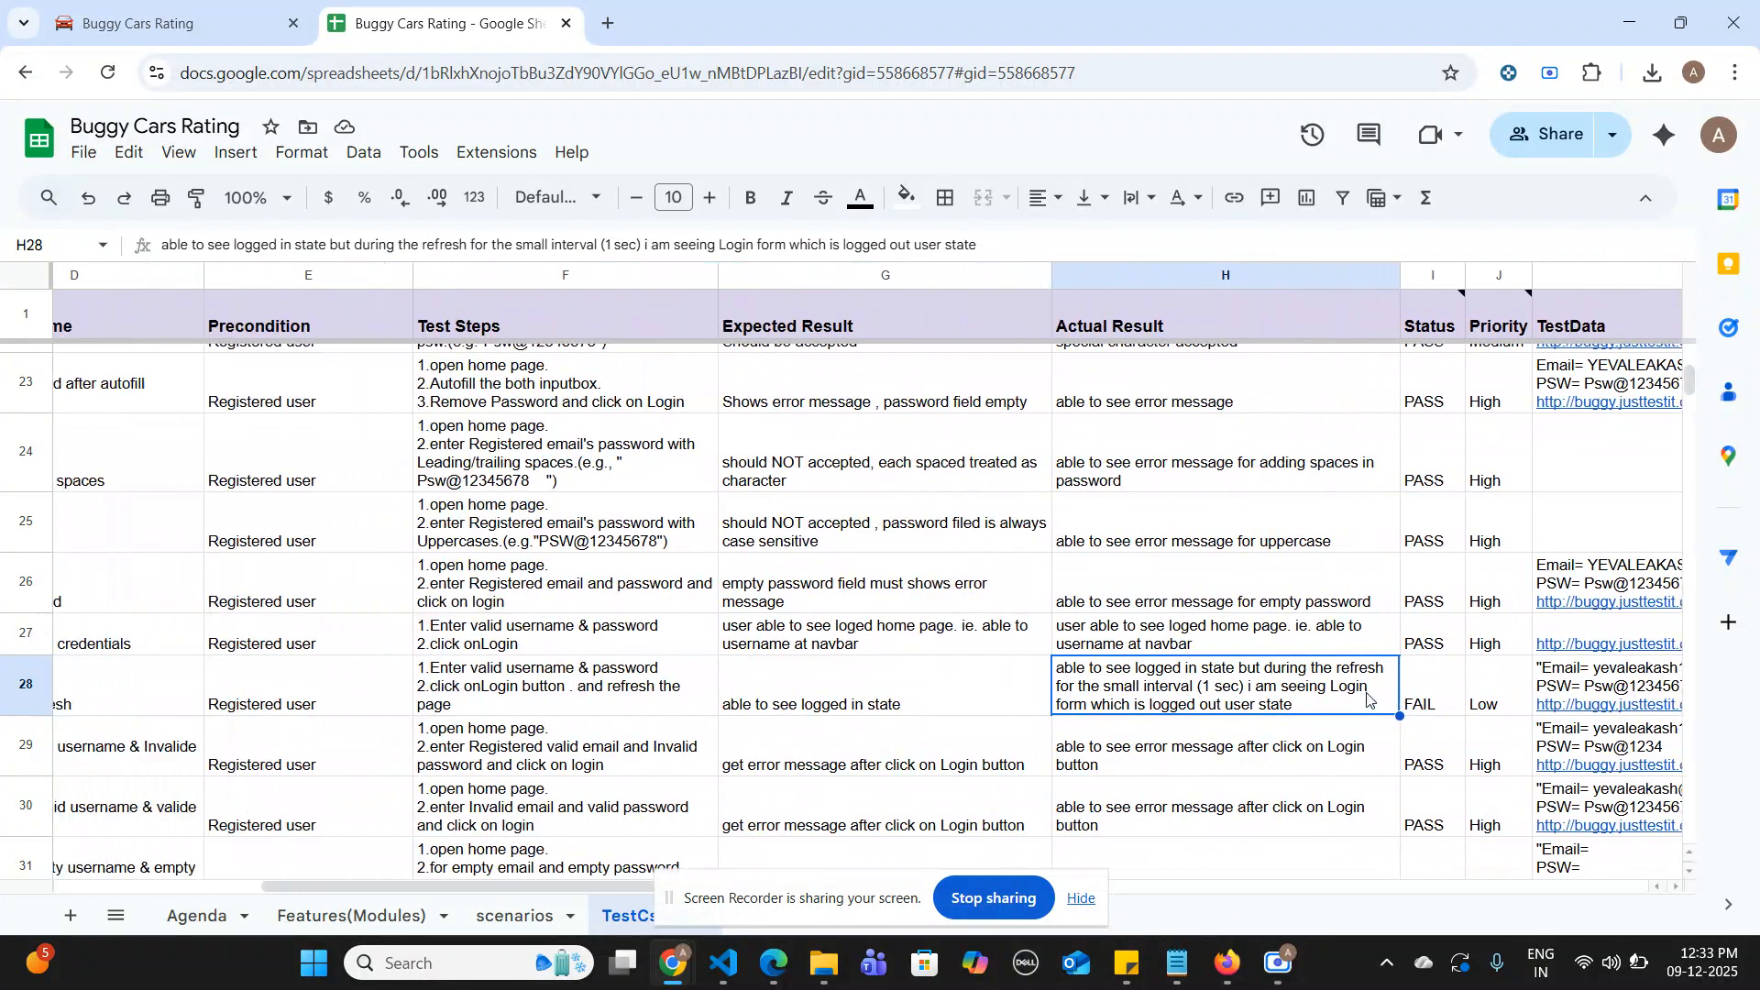
pyautogui.hscroll(-6, 240, 759)
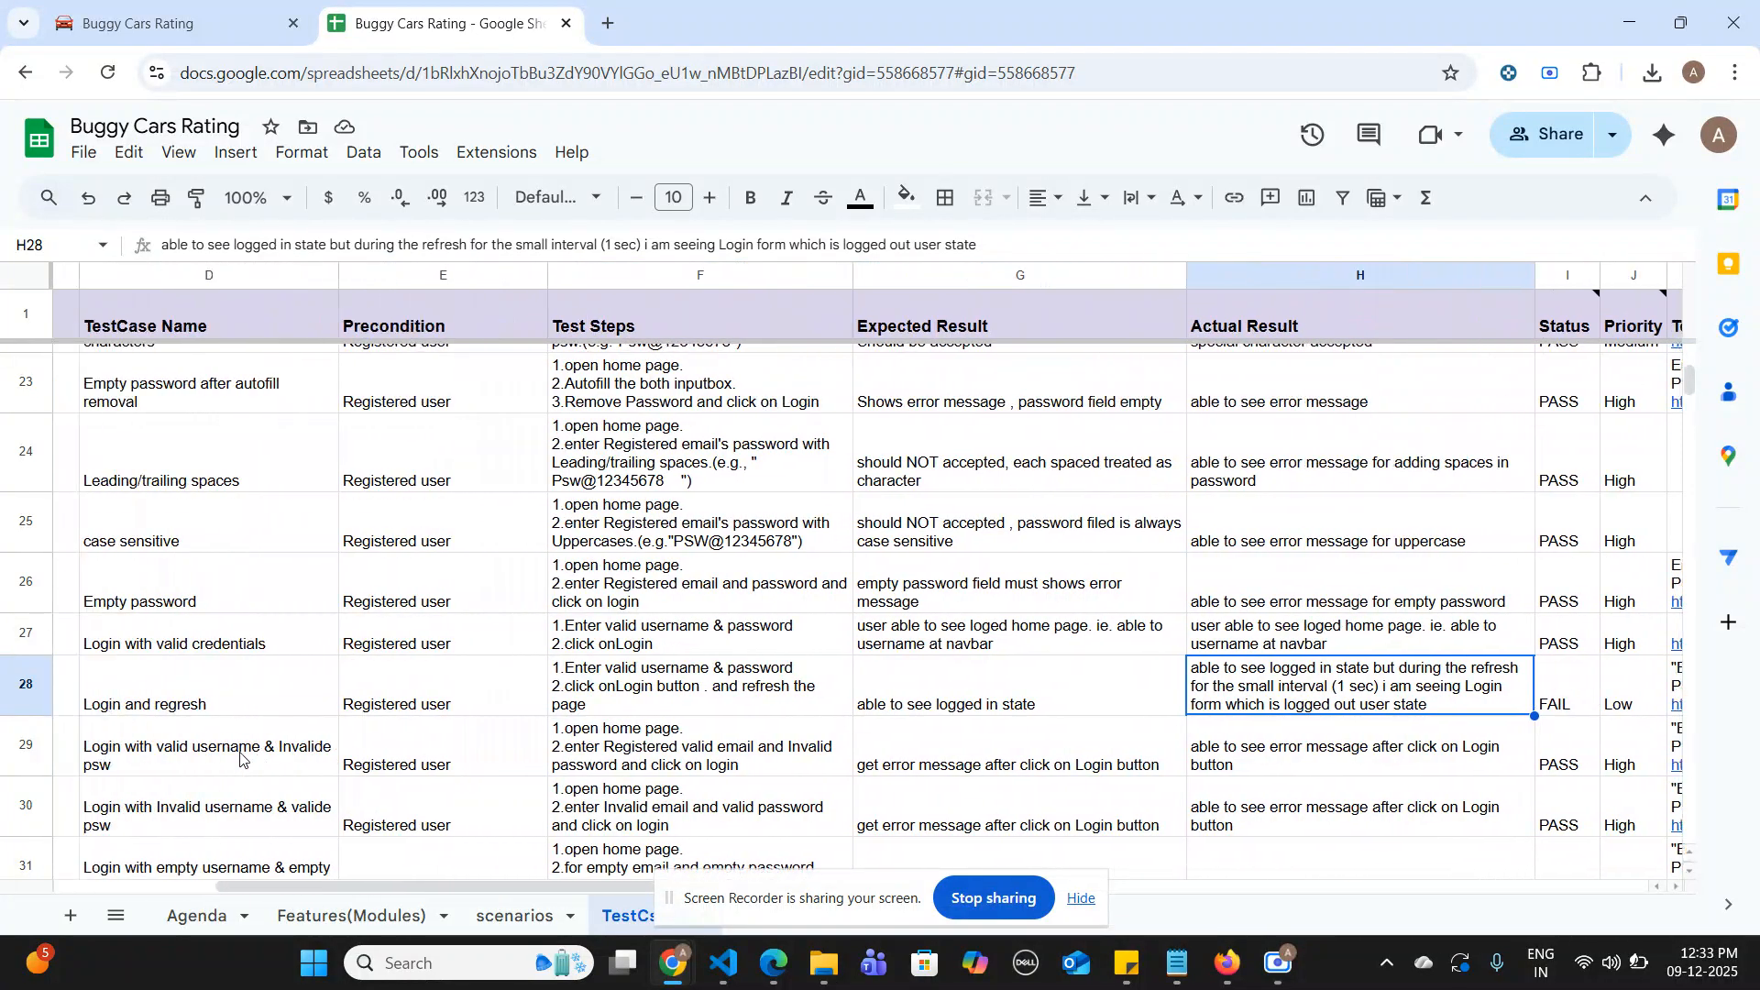
pyautogui.hscroll(-1, 336, 754)
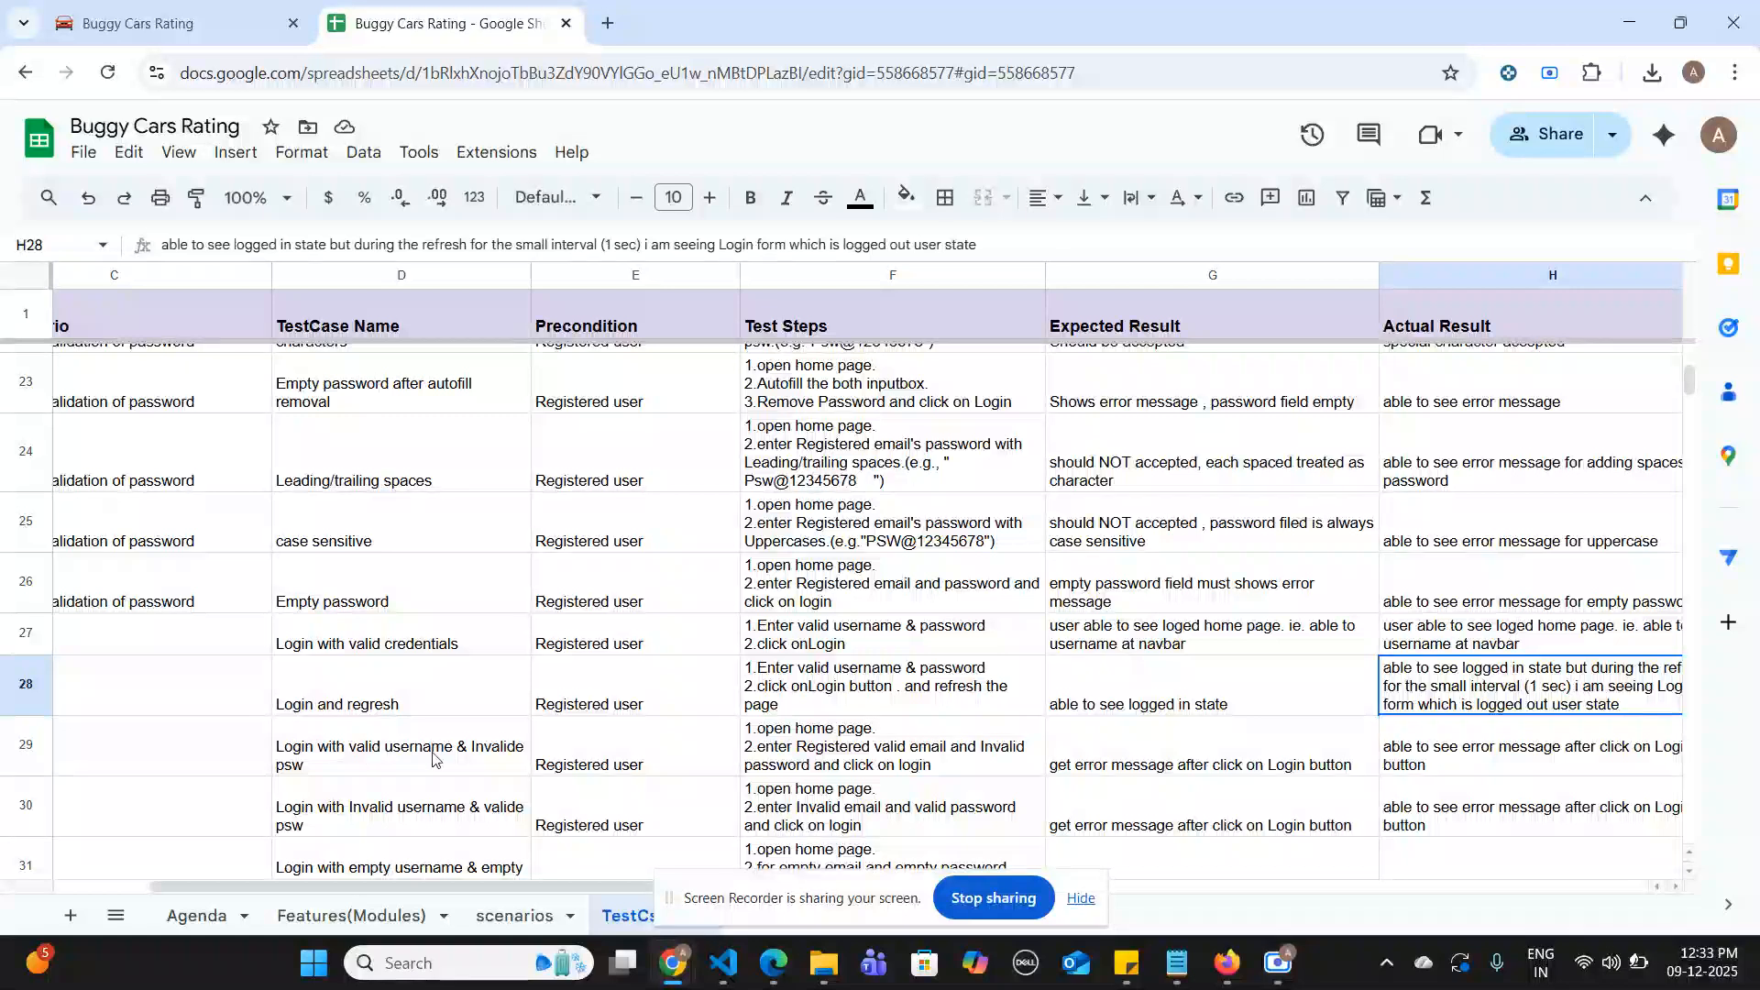
pyautogui.scroll(-1, 472, 762)
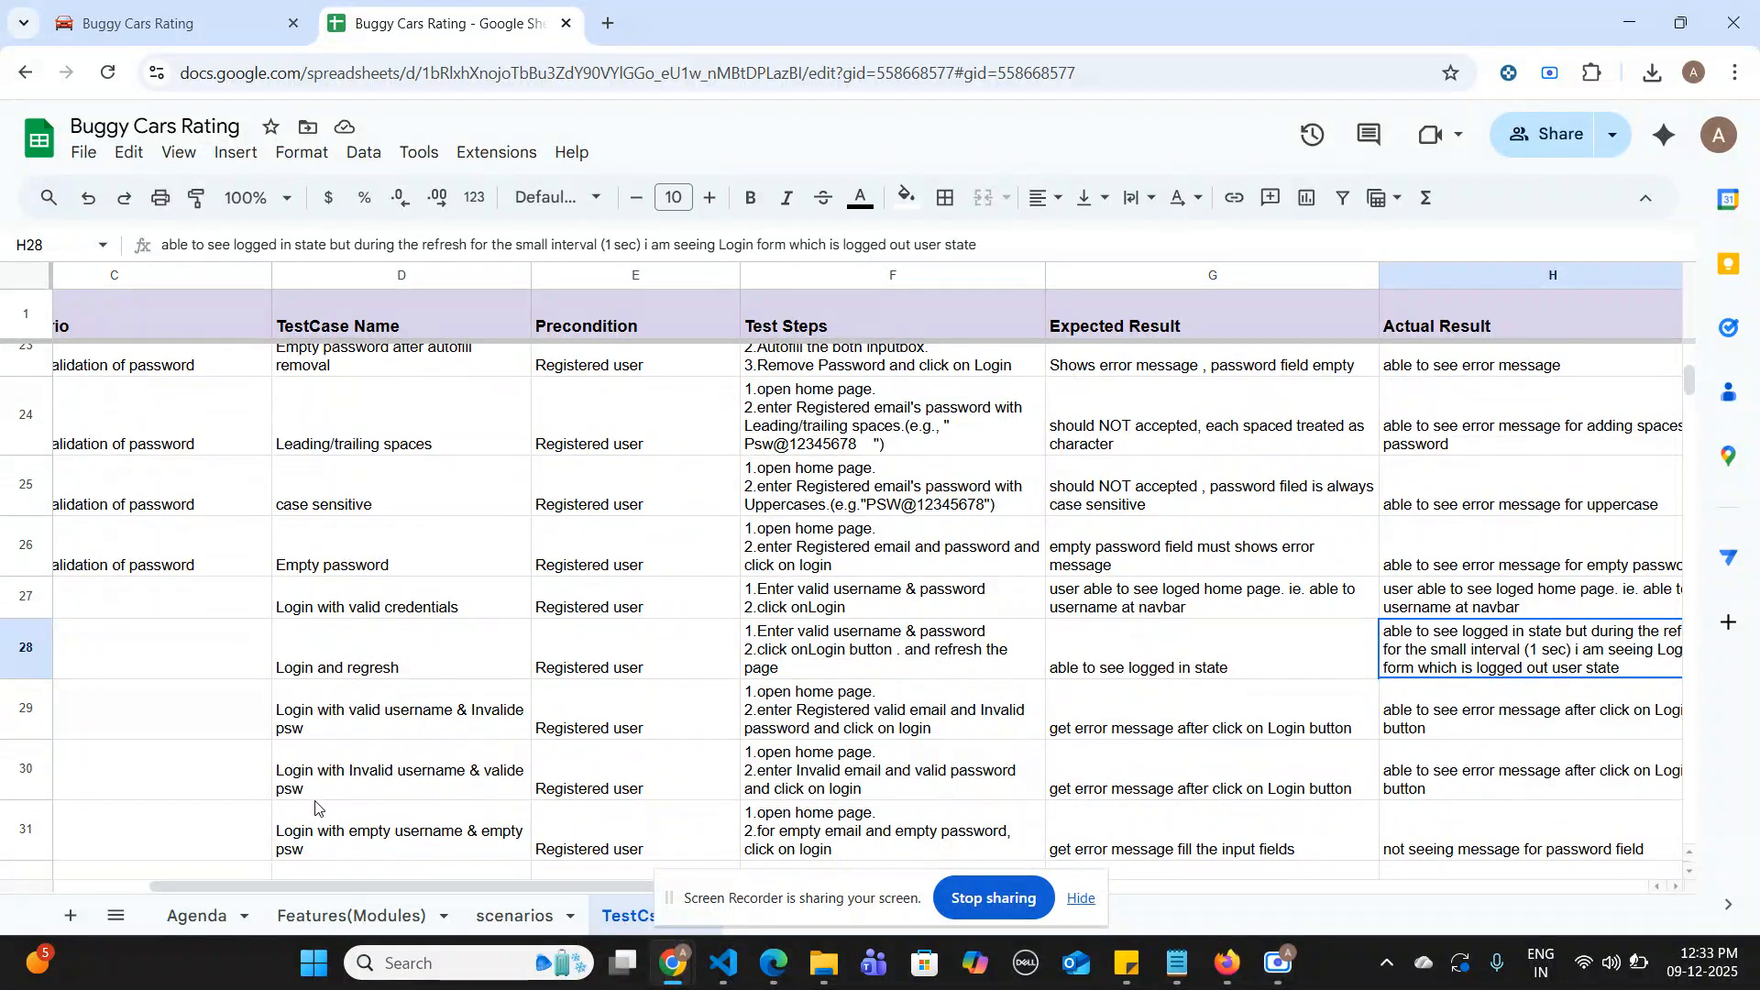
pyautogui.scroll(-1, 410, 786)
pyautogui.scroll(-1, 410, 786)
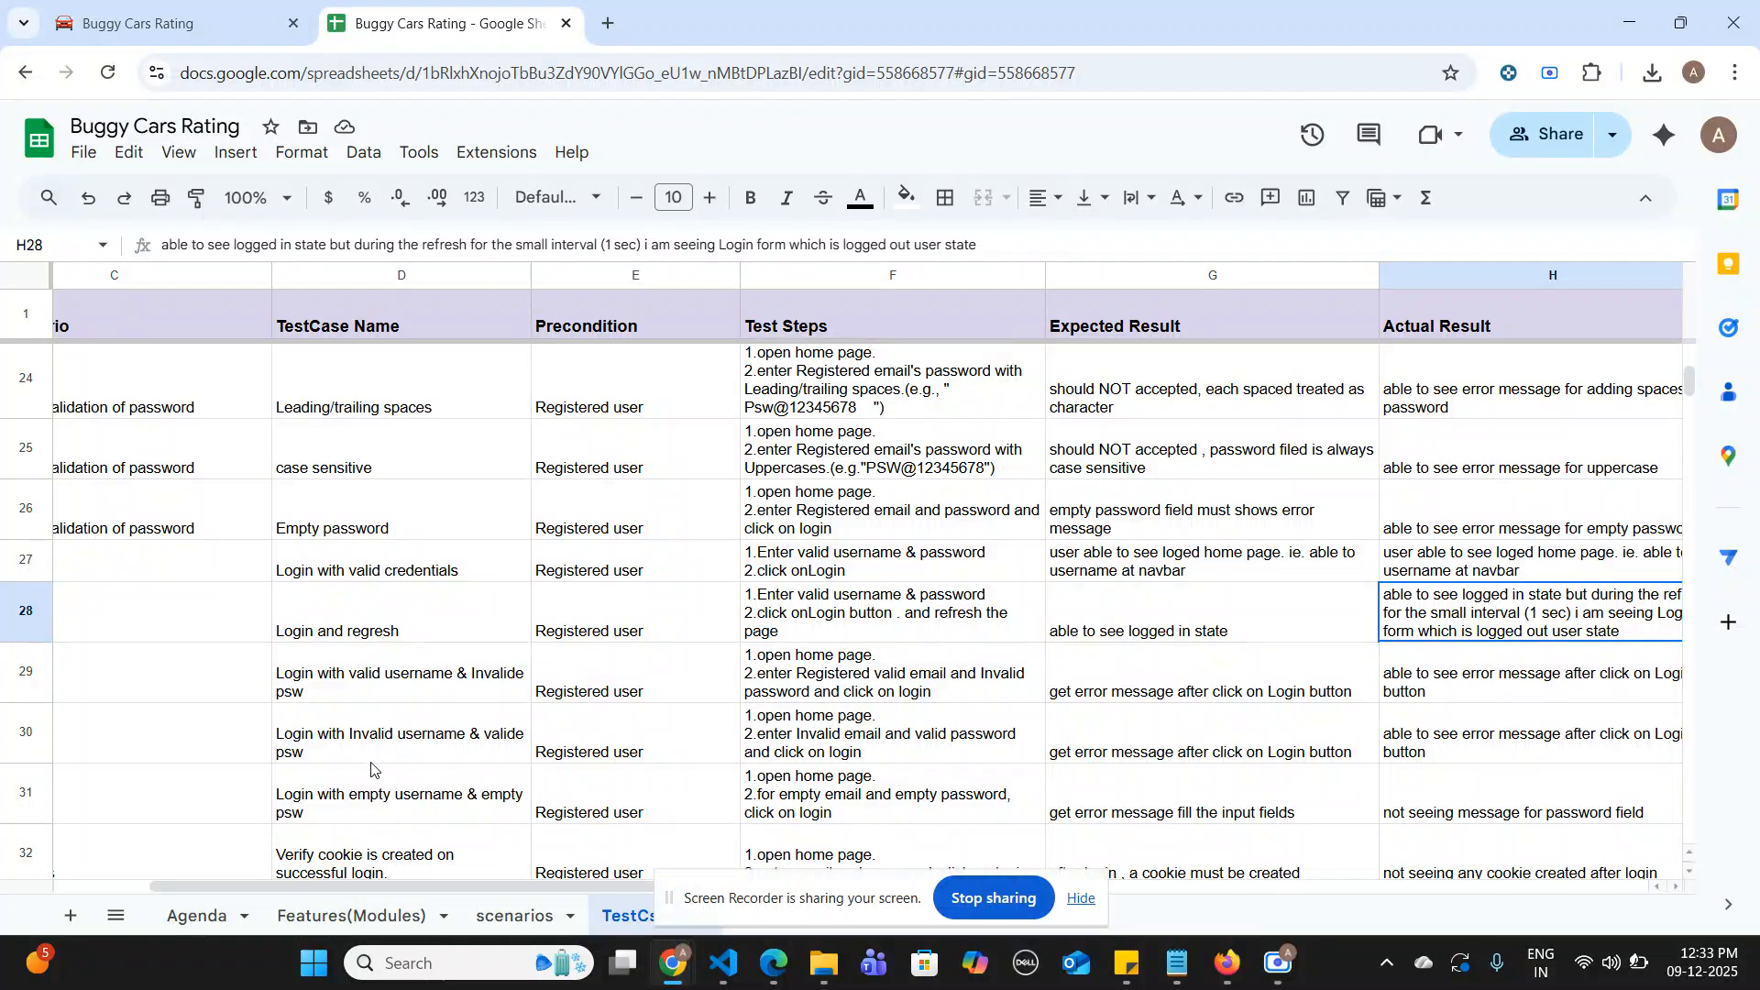
pyautogui.scroll(-2, 459, 778)
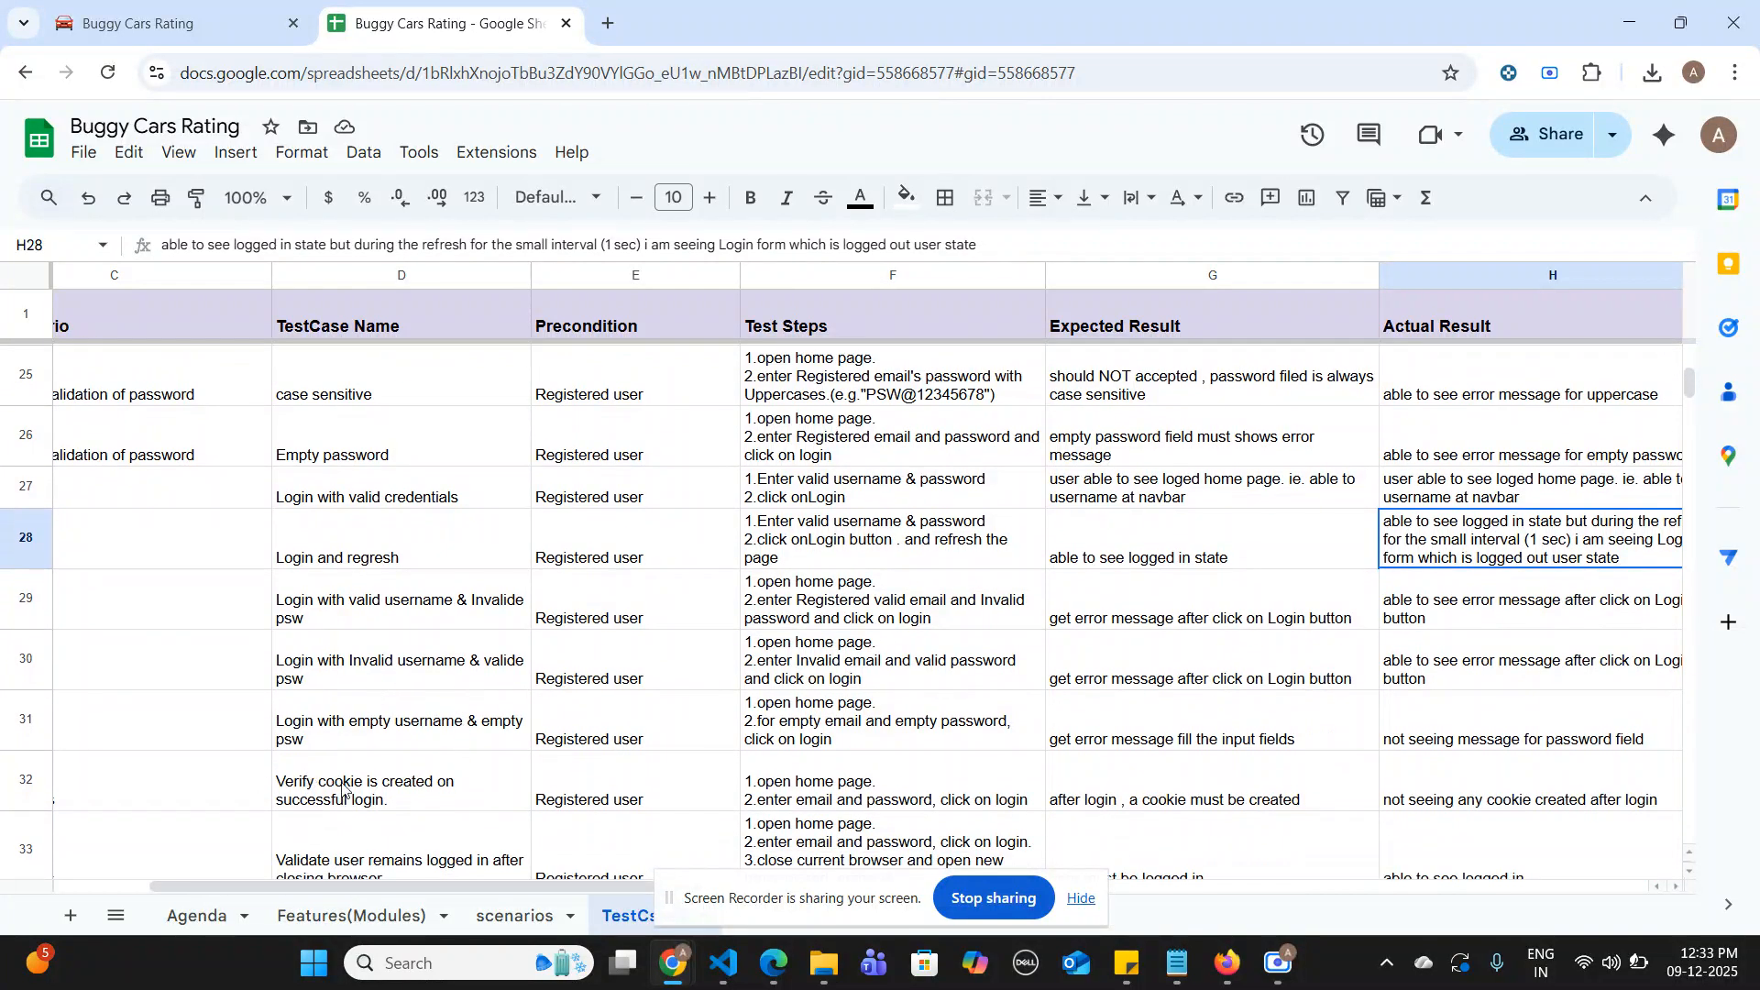
# - Examine the Verify cookies scenario's "Verify cookie is created on successful login." test case from its test steps through its test data
pyautogui.hscroll(-3, 377, 785)
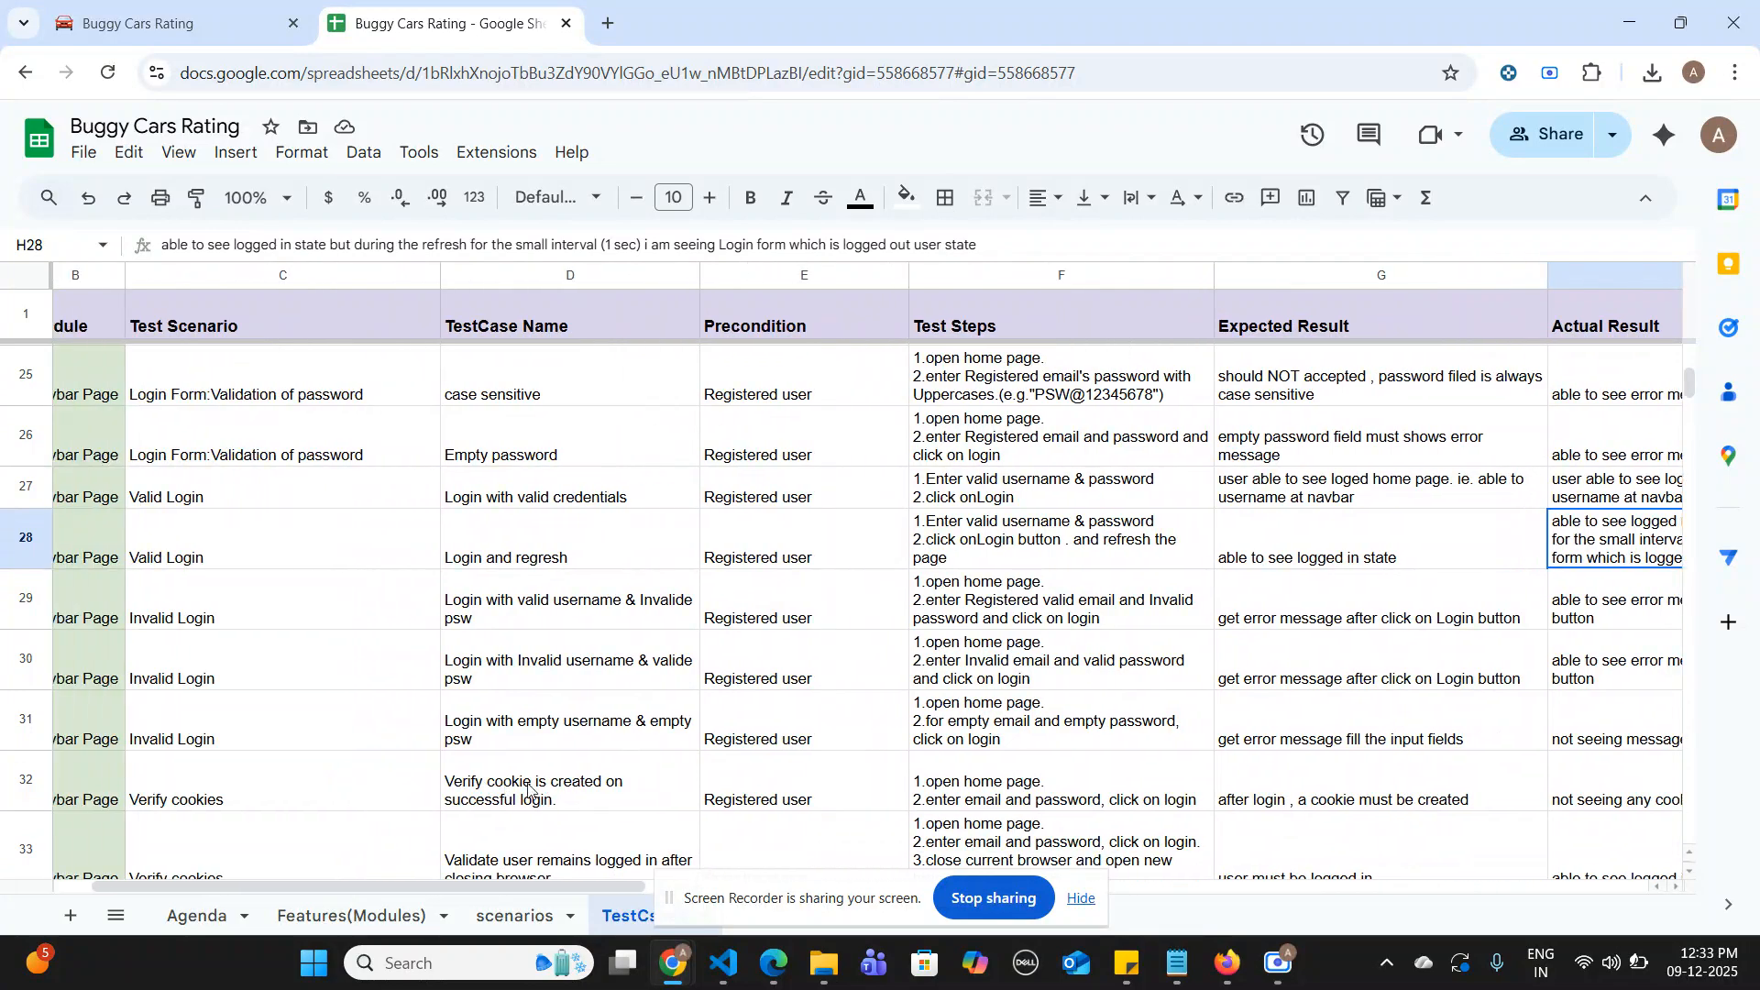
pyautogui.hscroll(-2, 531, 789)
pyautogui.click(661, 791)
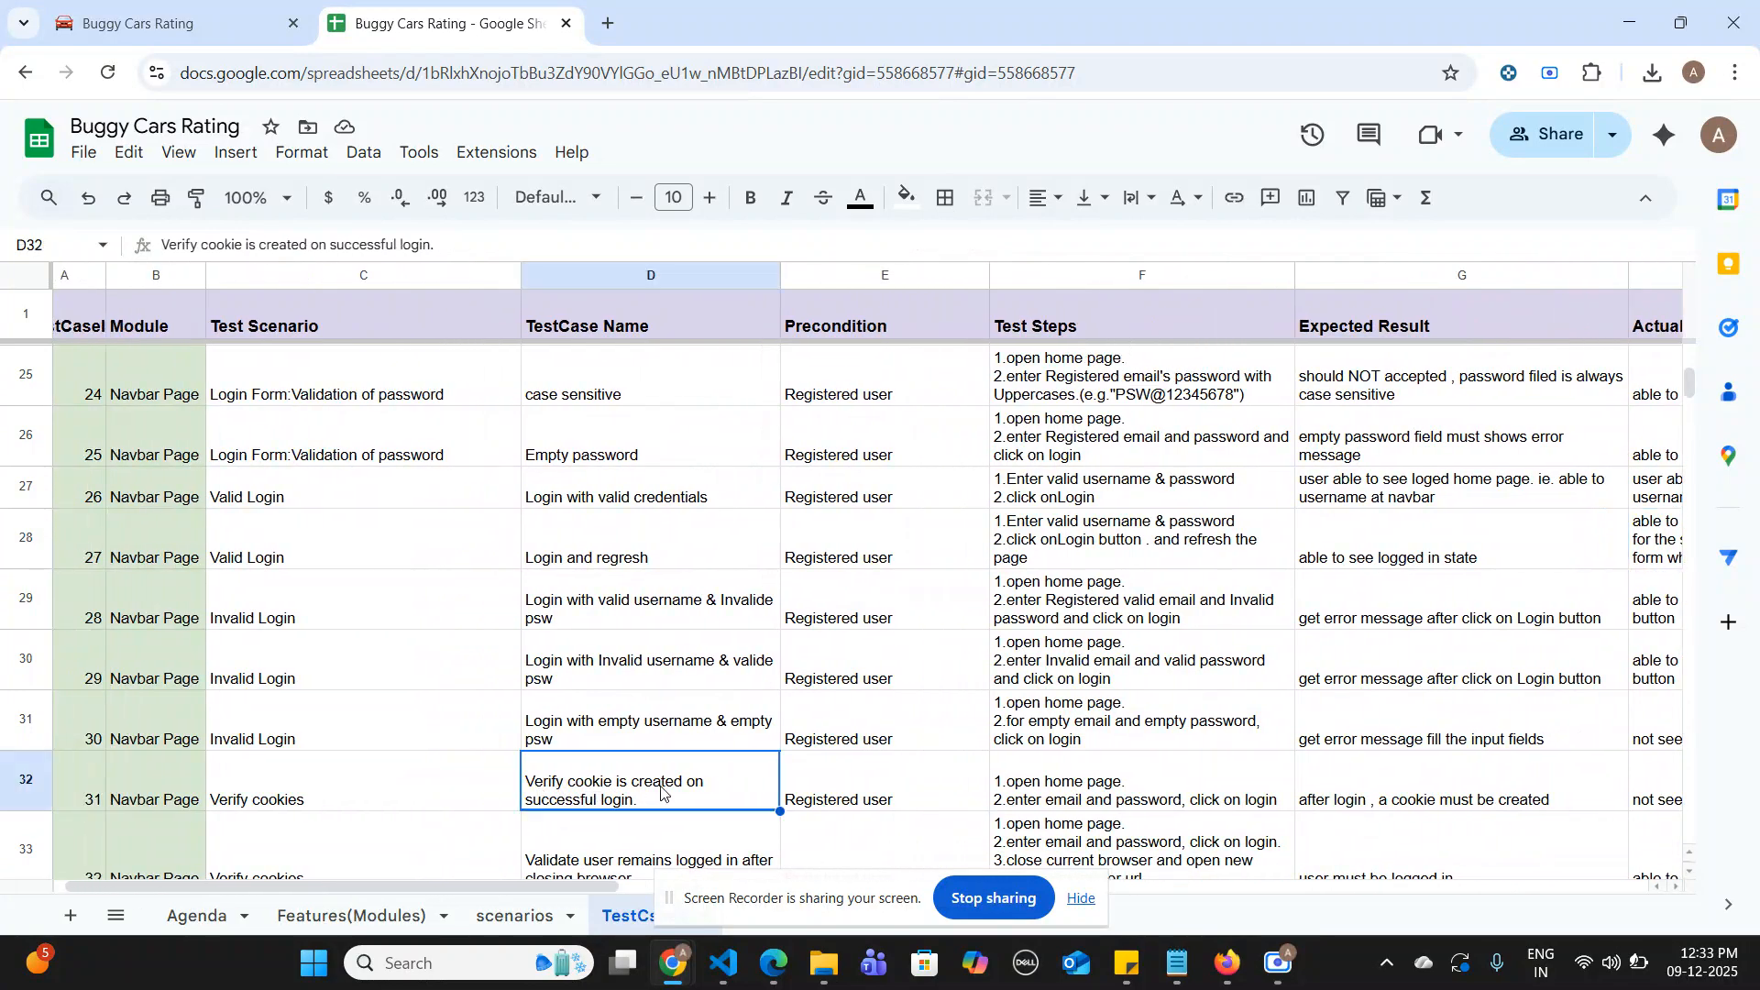
pyautogui.scroll(-1, 661, 791)
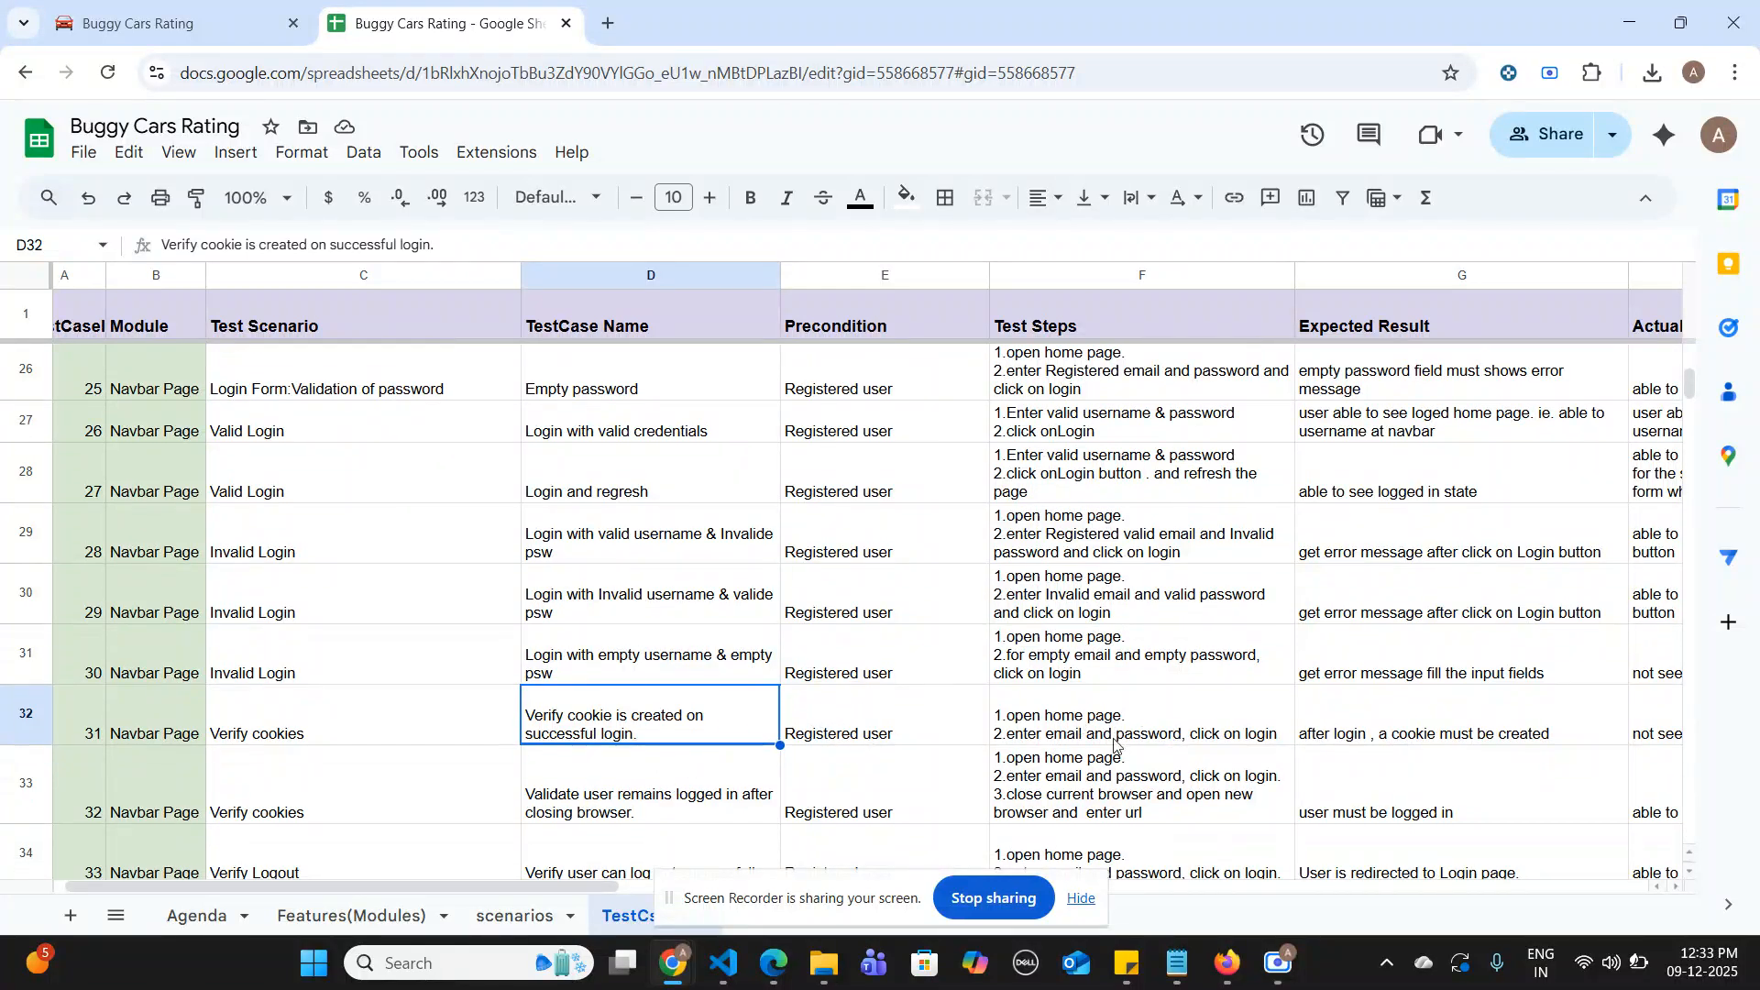
pyautogui.click(1208, 726)
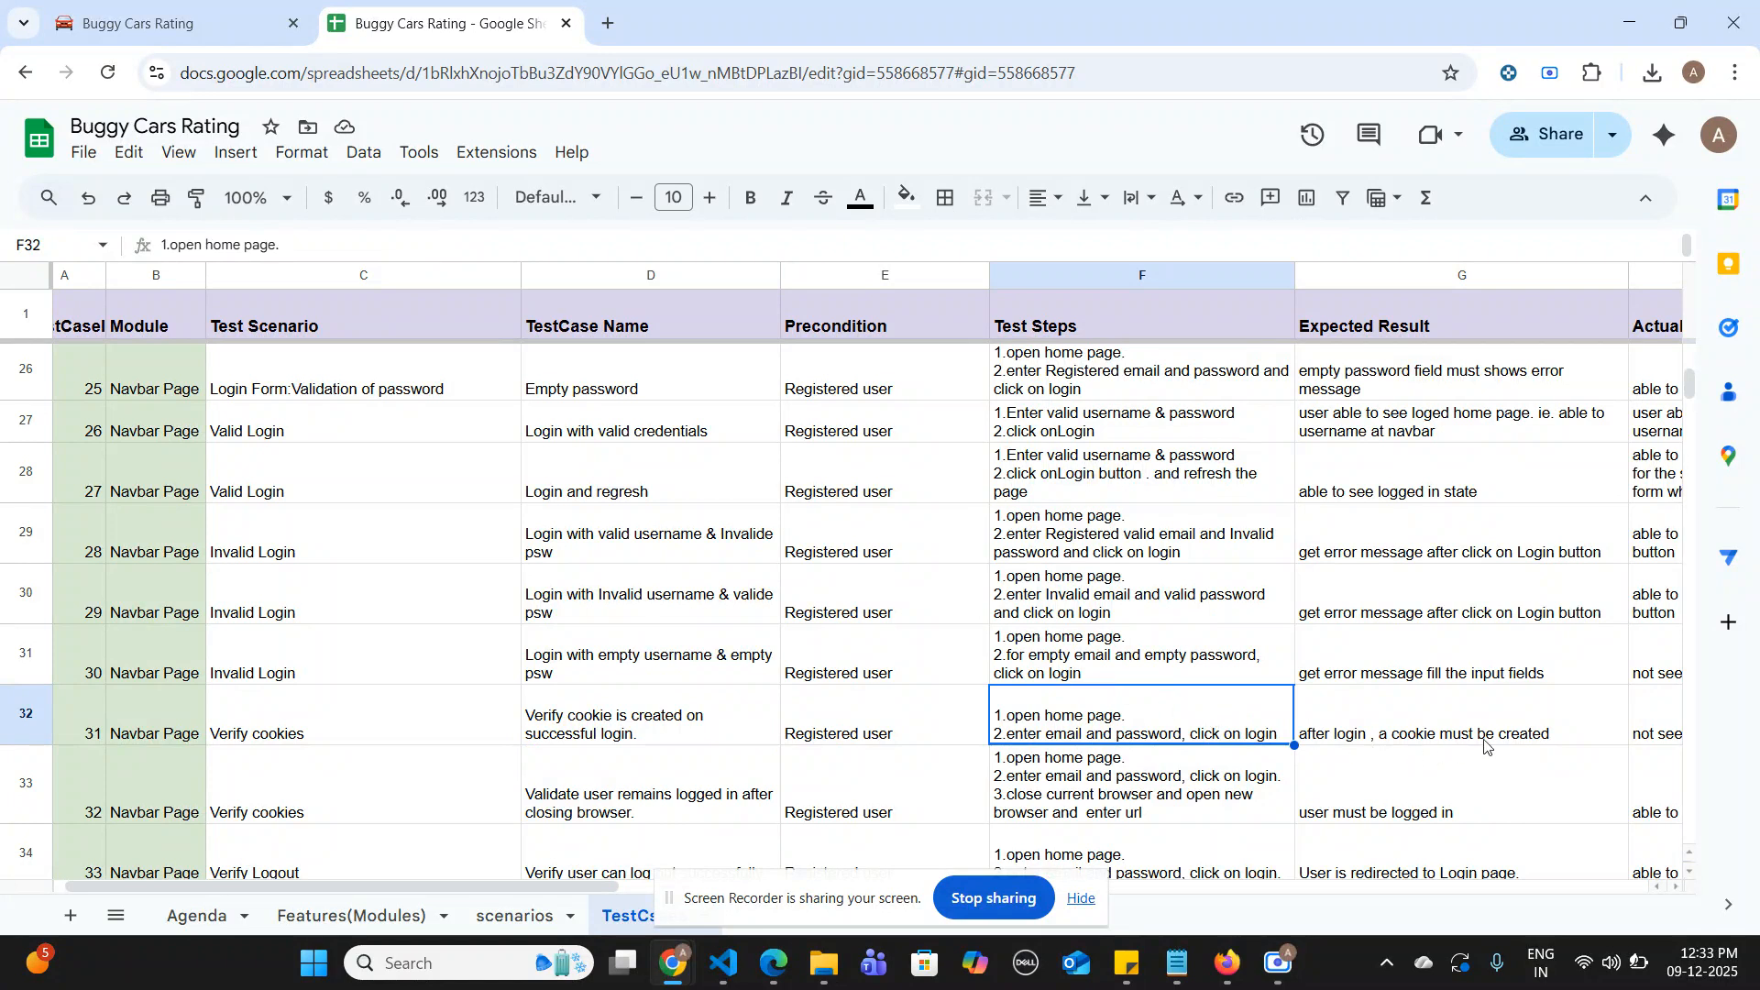
pyautogui.hscroll(3, 1439, 710)
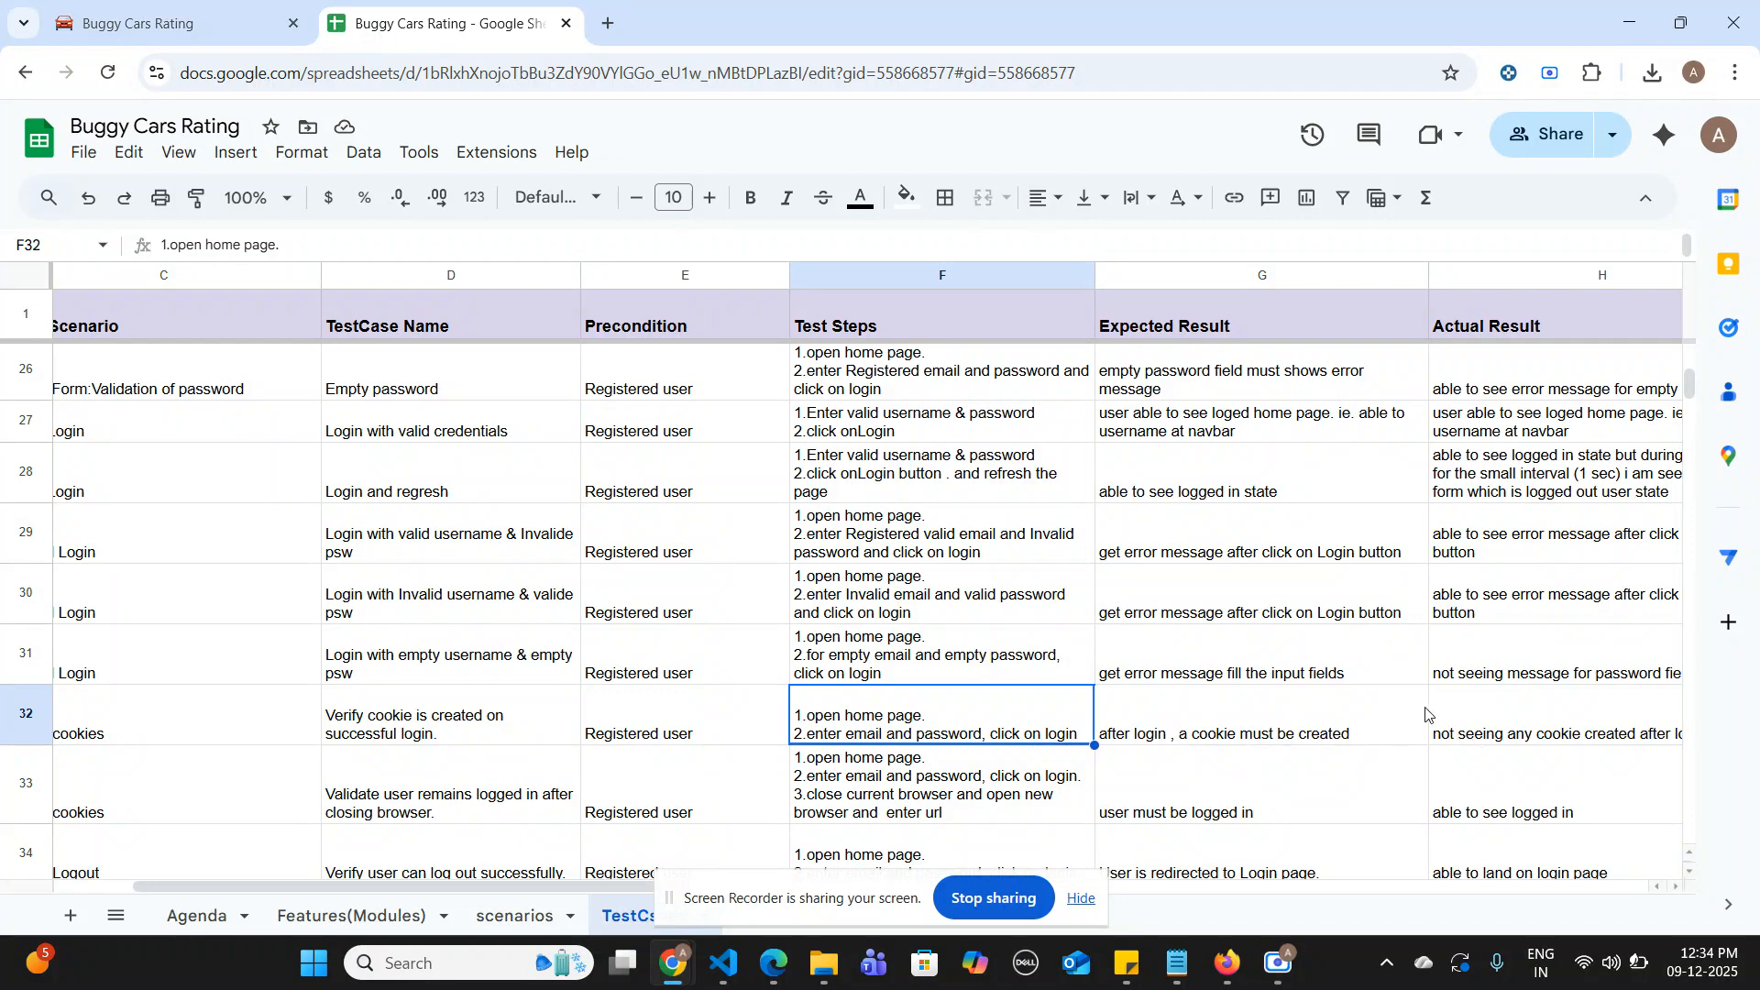
pyautogui.hscroll(2, 1430, 717)
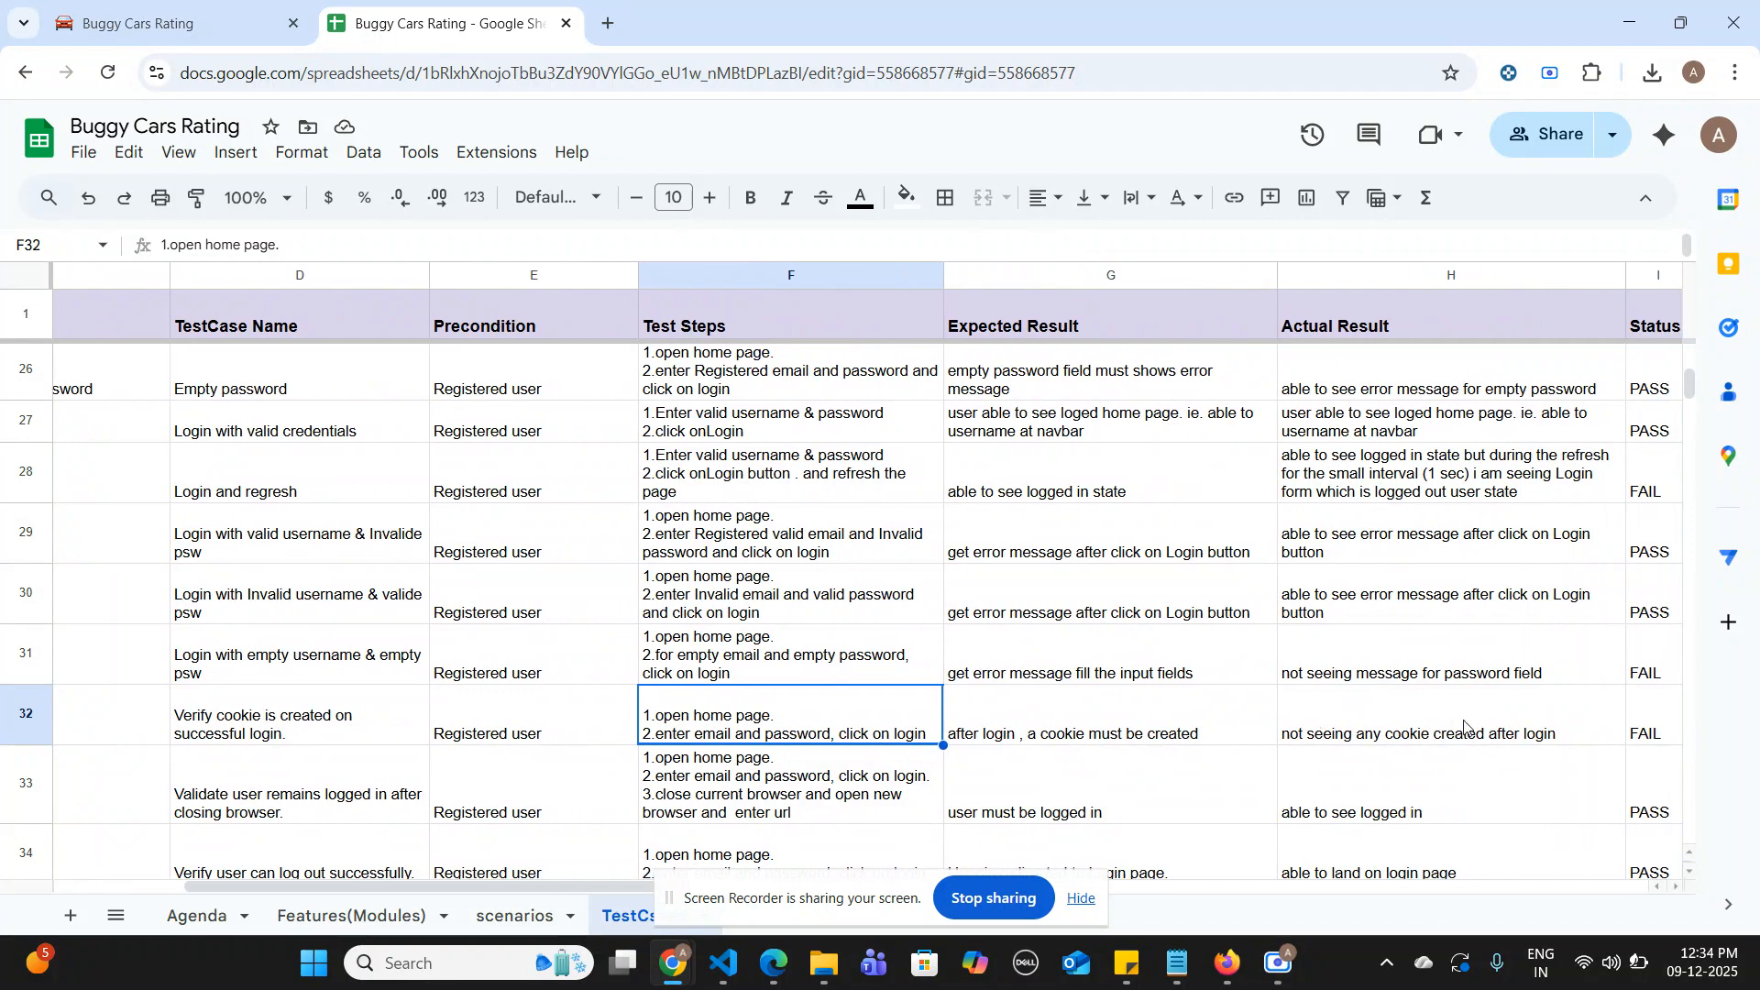
pyautogui.hscroll(2, 1463, 726)
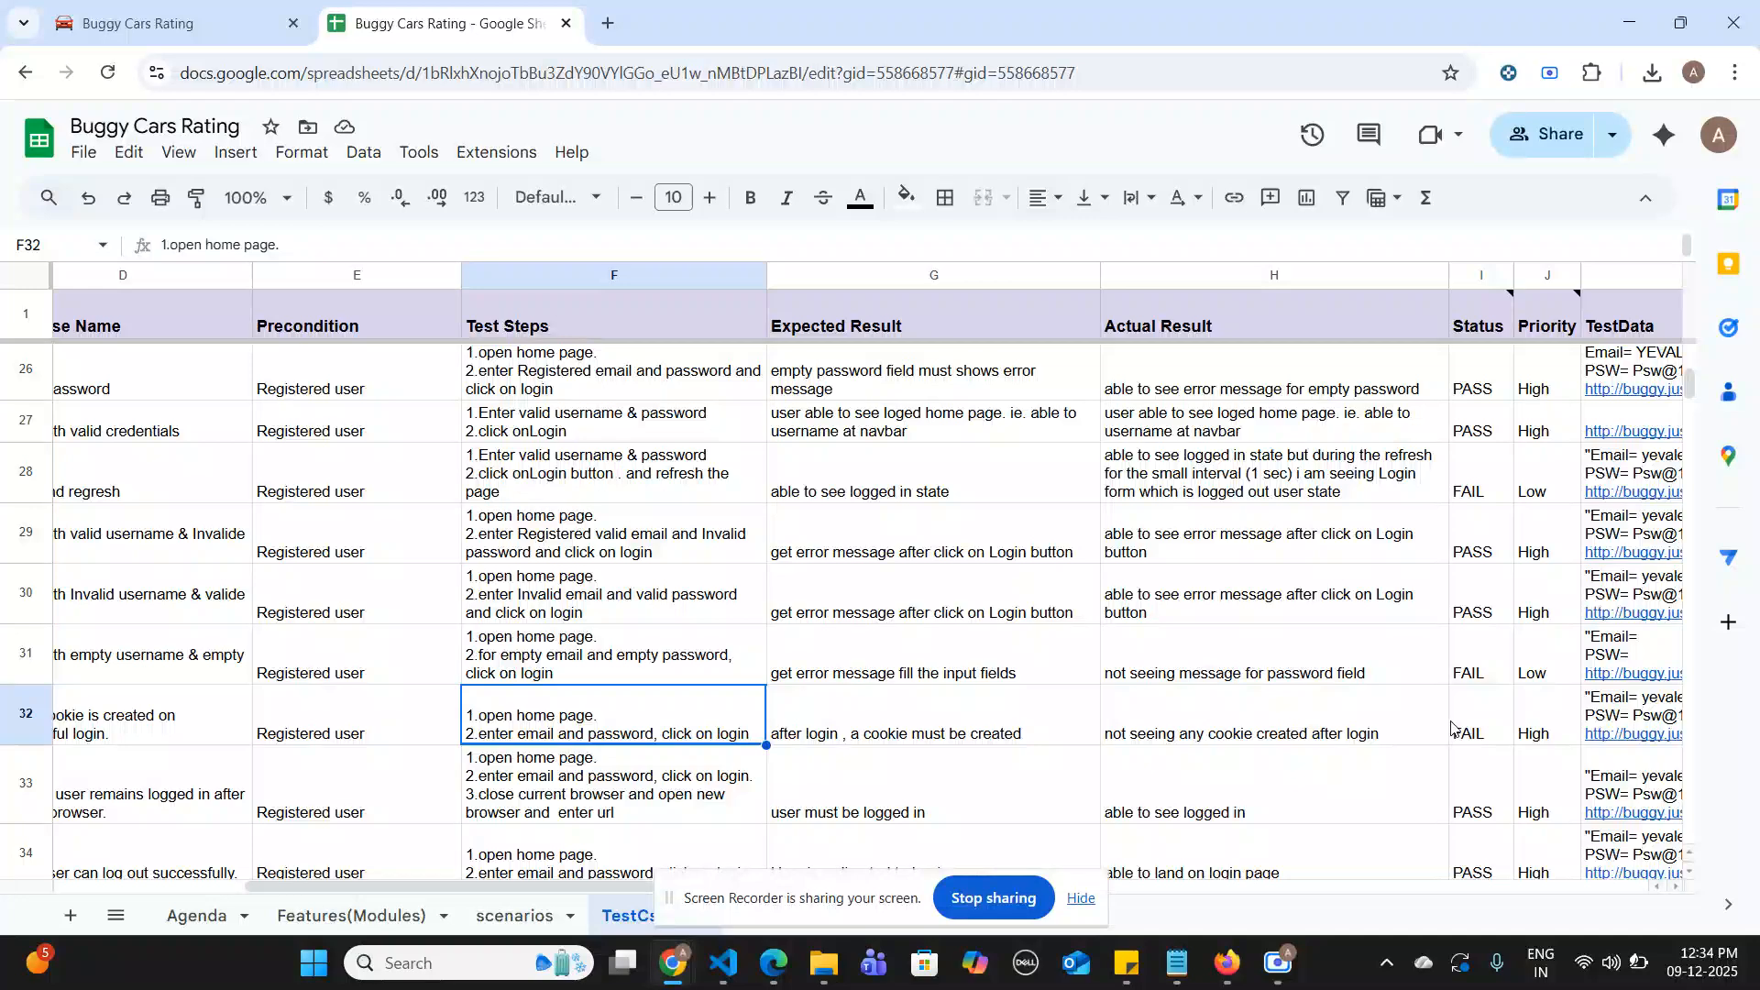
pyautogui.hscroll(4, 1416, 719)
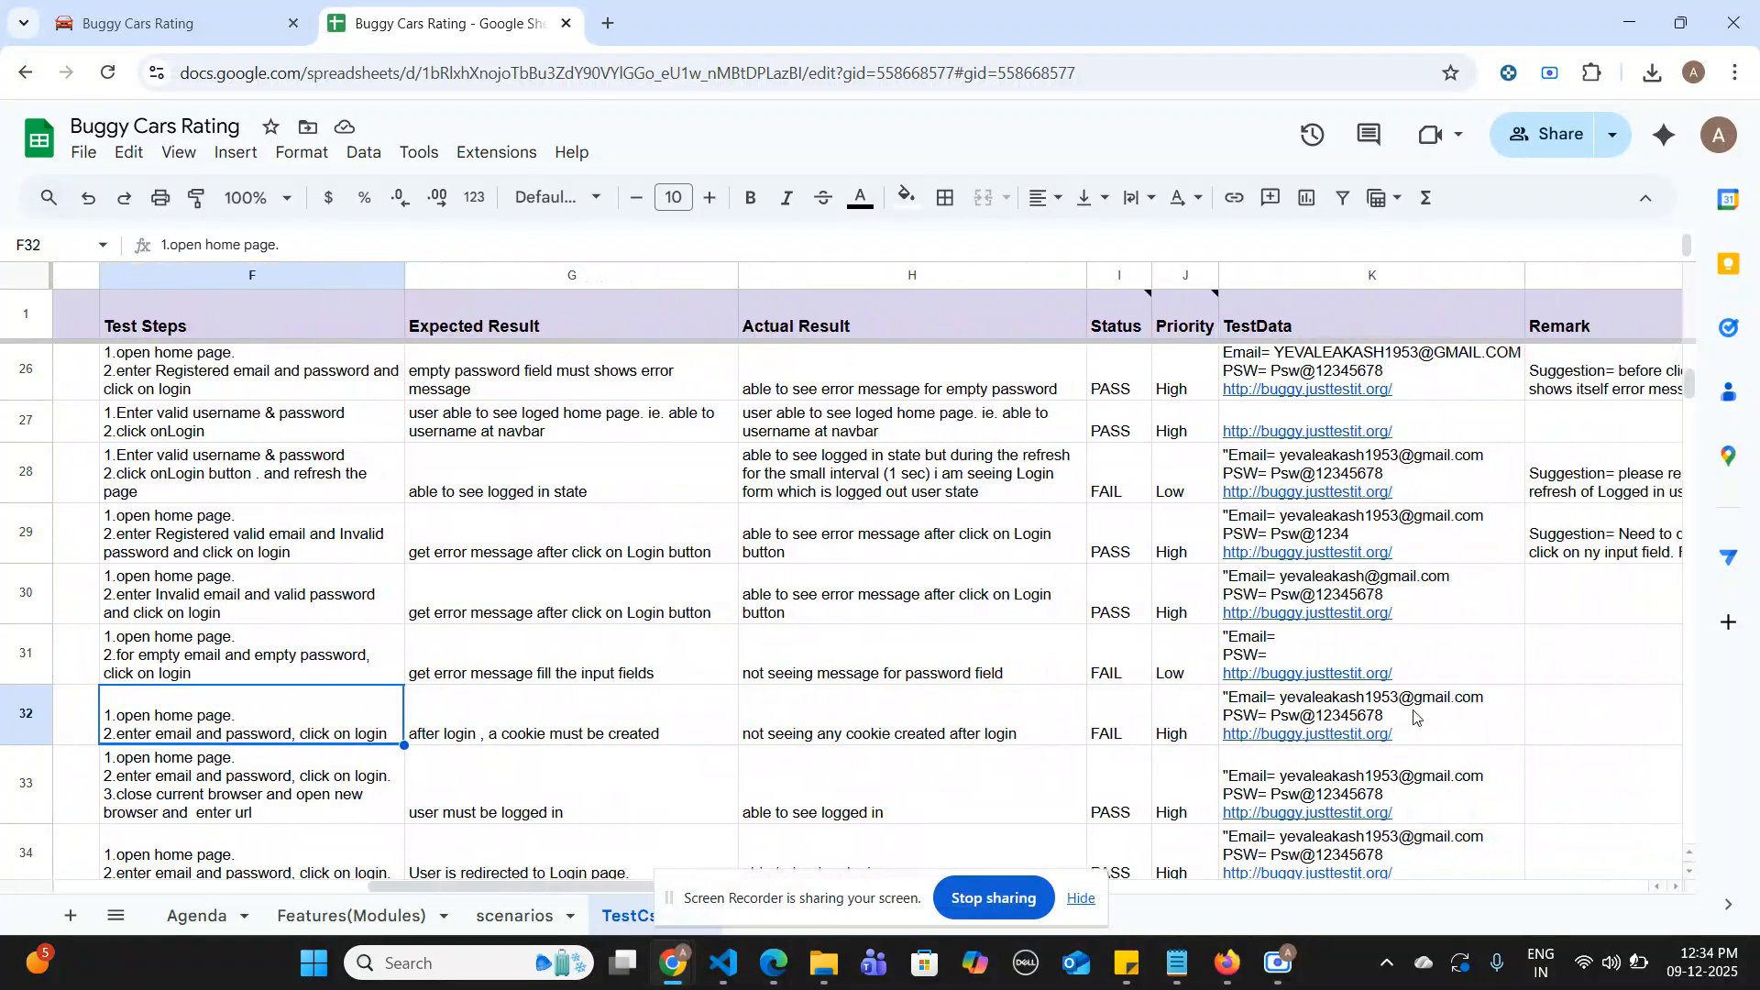
# - Examine the "Validate user remains logged in after closing browser." test case through its test steps, expected and actual results, status and priority
pyautogui.hscroll(-10, 1413, 717)
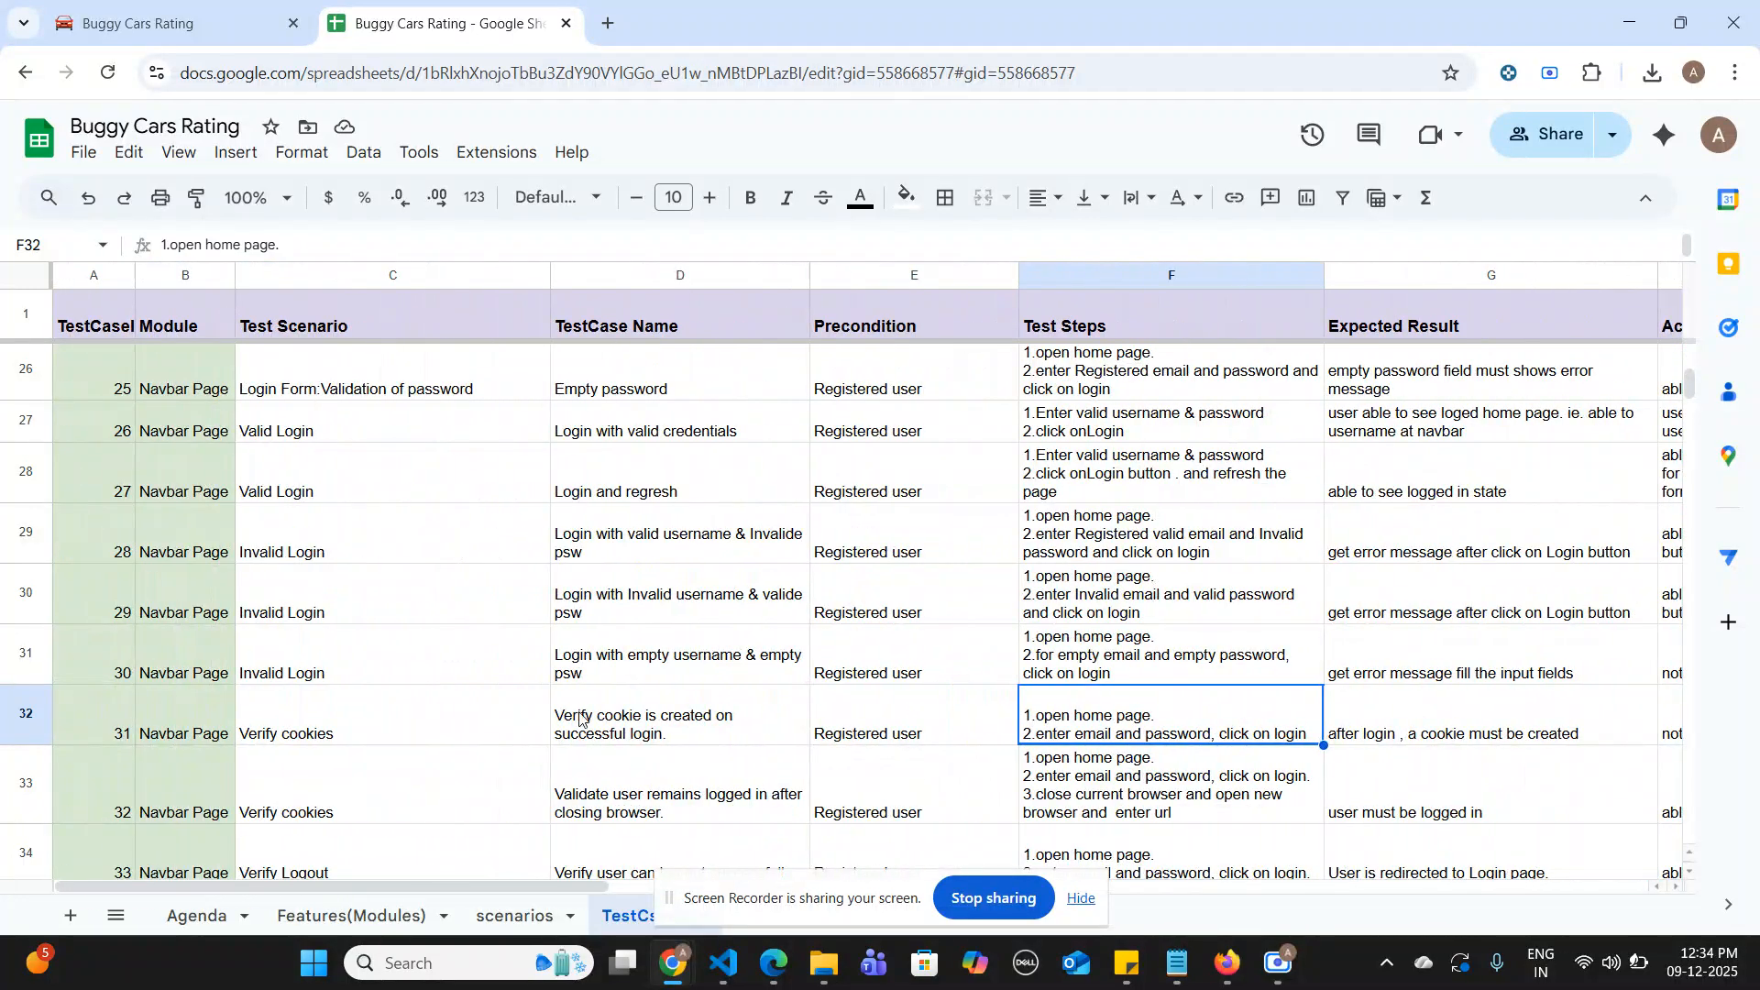
pyautogui.scroll(-2, 575, 716)
pyautogui.scroll(-1, 289, 711)
pyautogui.click(546, 657)
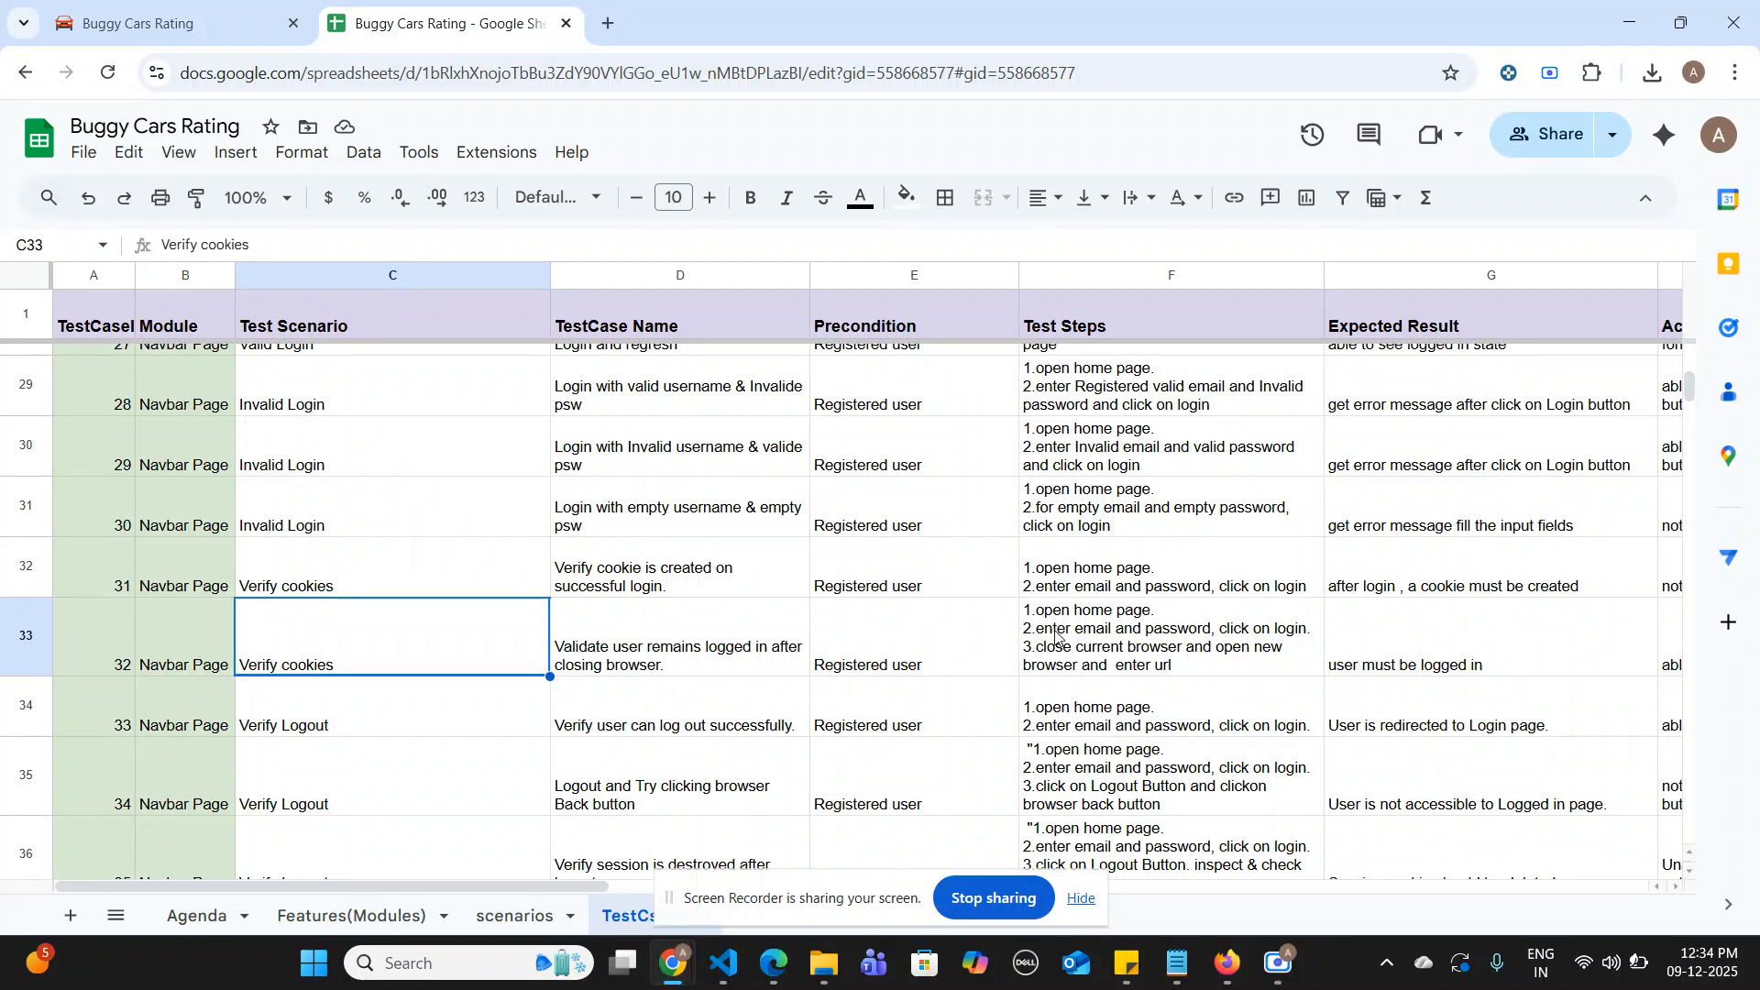
pyautogui.click(1154, 639)
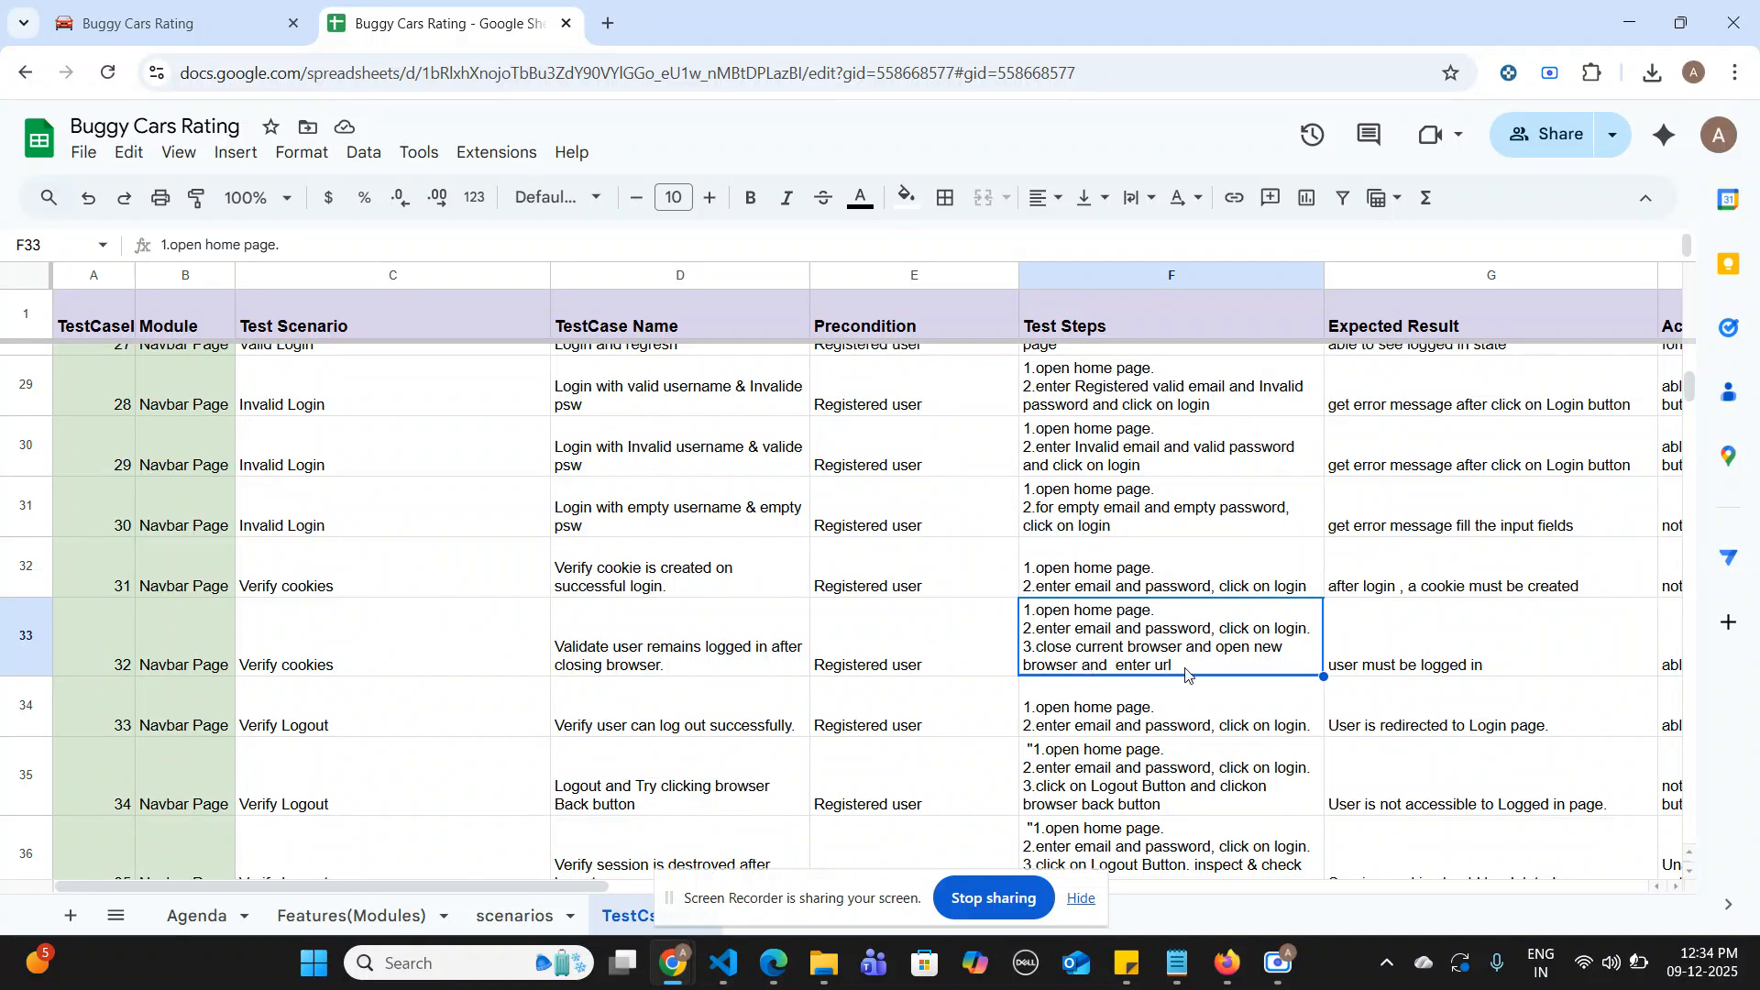
pyautogui.hscroll(3, 1546, 662)
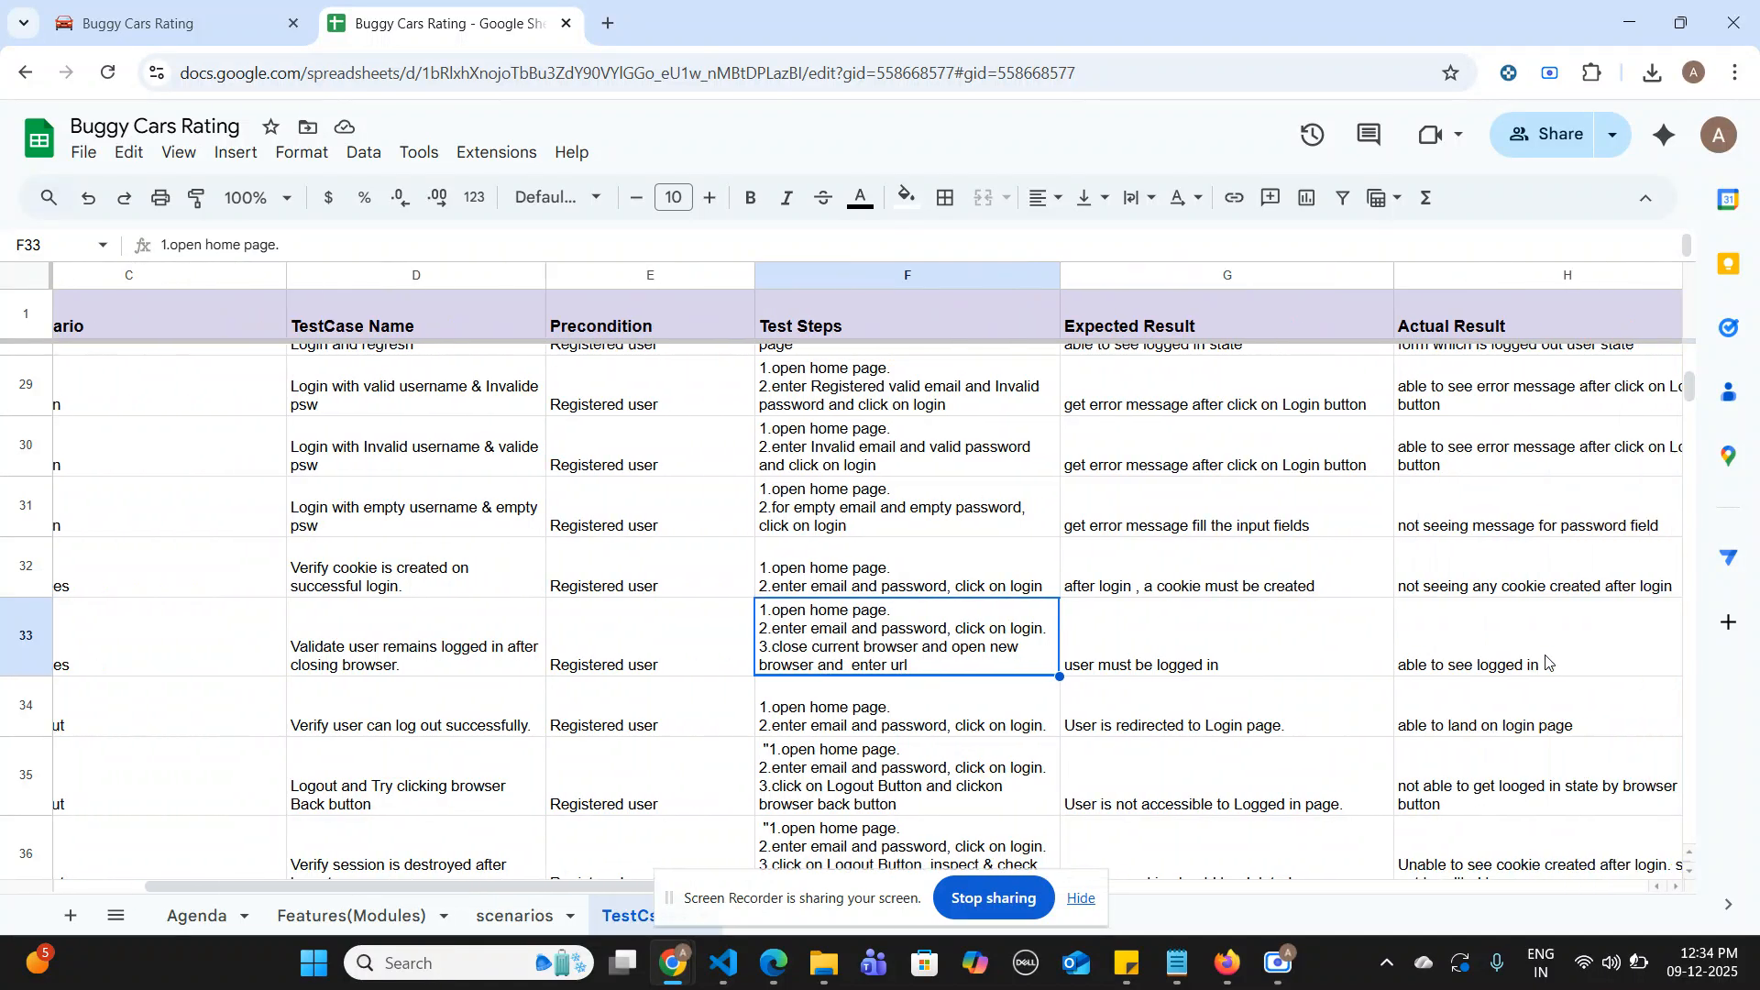
pyautogui.click(1465, 664)
pyautogui.hscroll(3, 1499, 664)
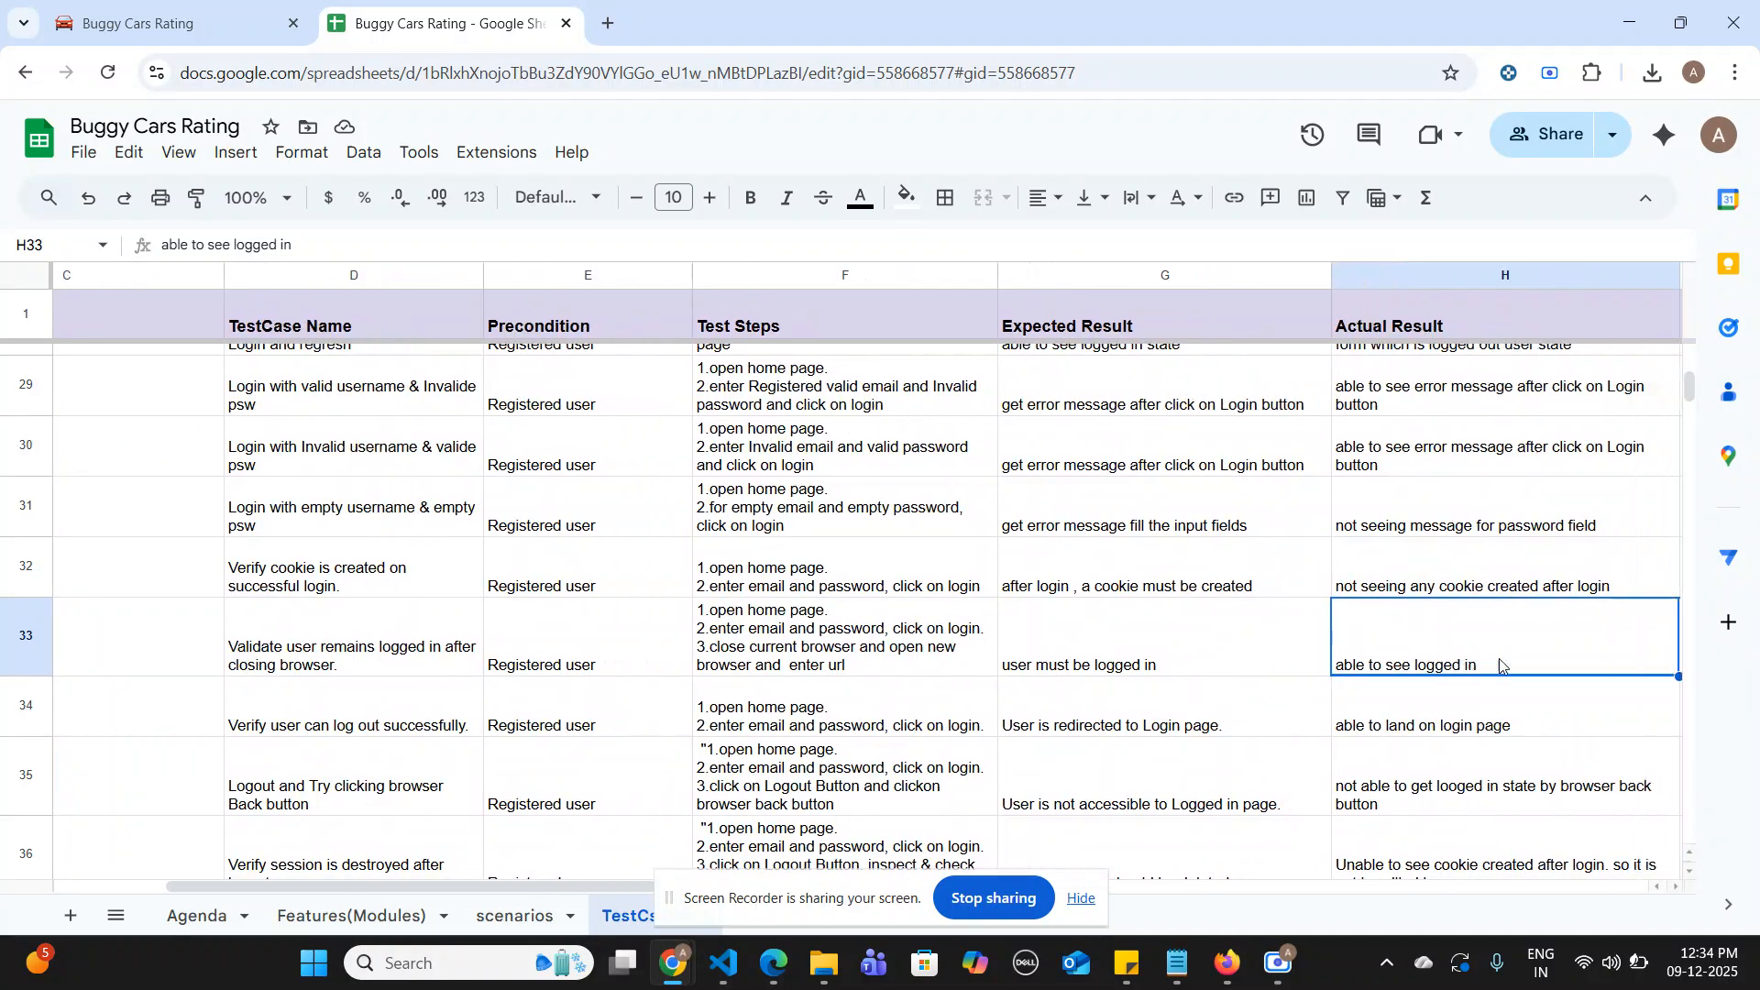
pyautogui.hscroll(1, 1499, 664)
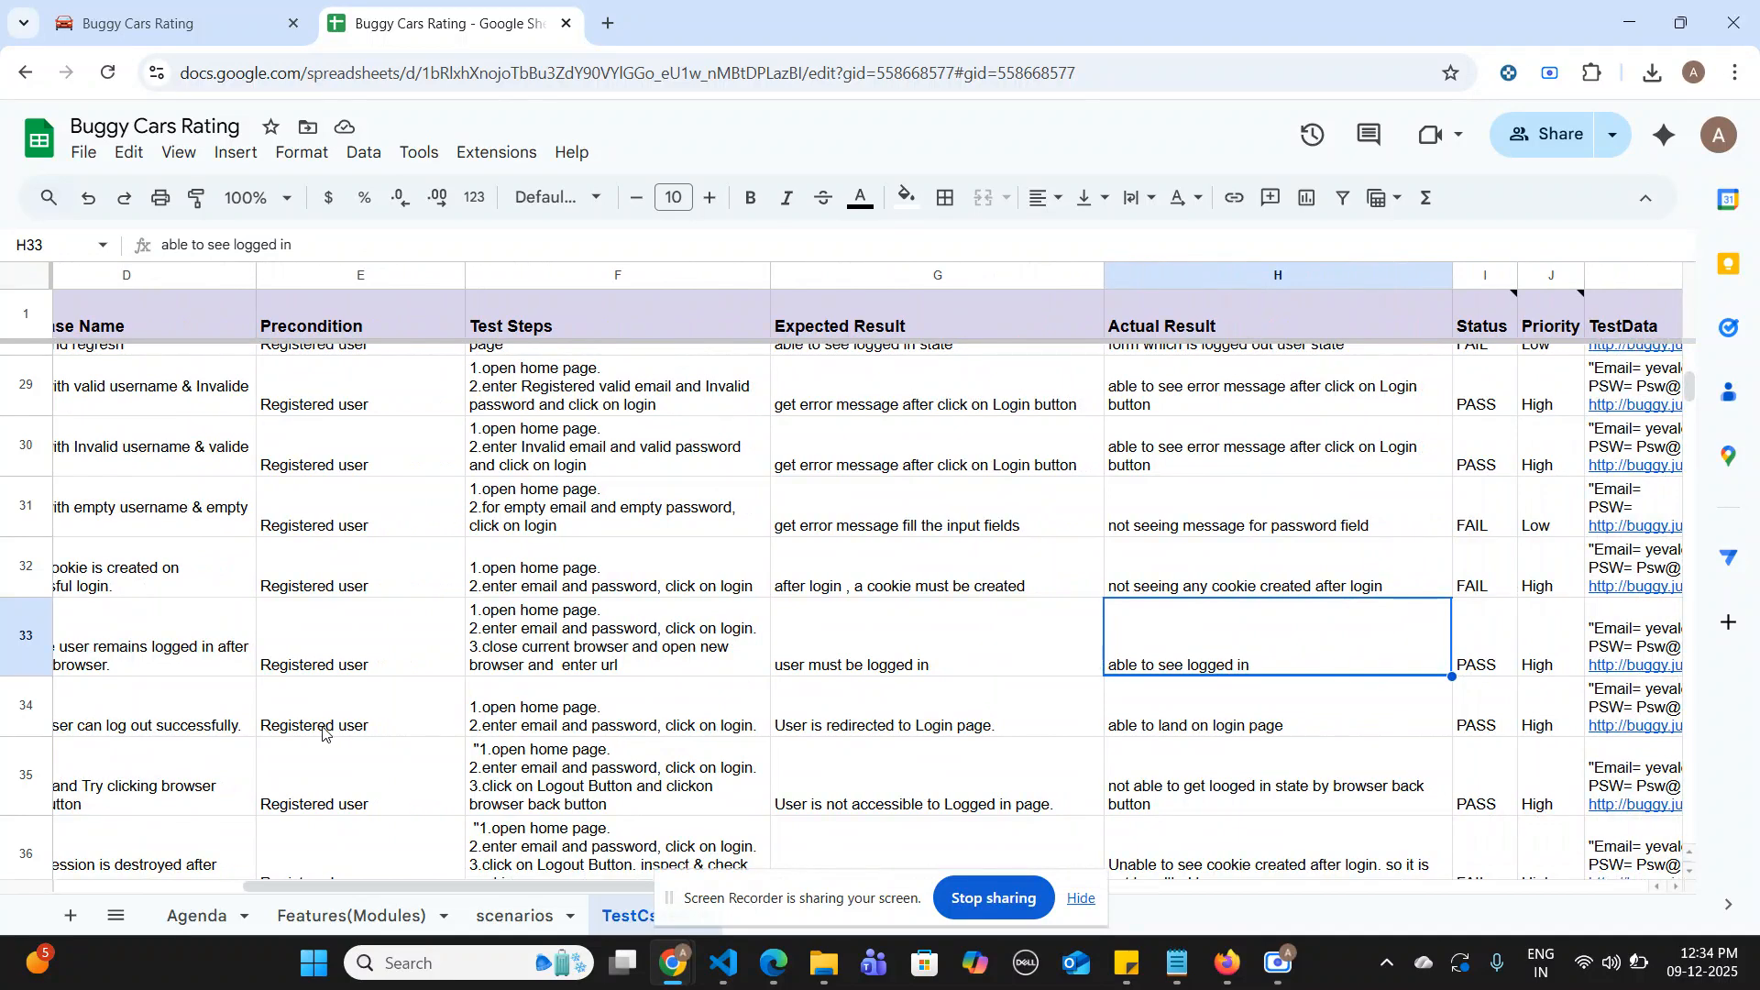
# - Examine the Verify Logout scenario's "Verify user can log out successfully." test case across its test steps, expected and actual results, status and priority
pyautogui.scroll(-1, 323, 733)
pyautogui.scroll(-1, 322, 733)
pyautogui.hscroll(-8, 147, 664)
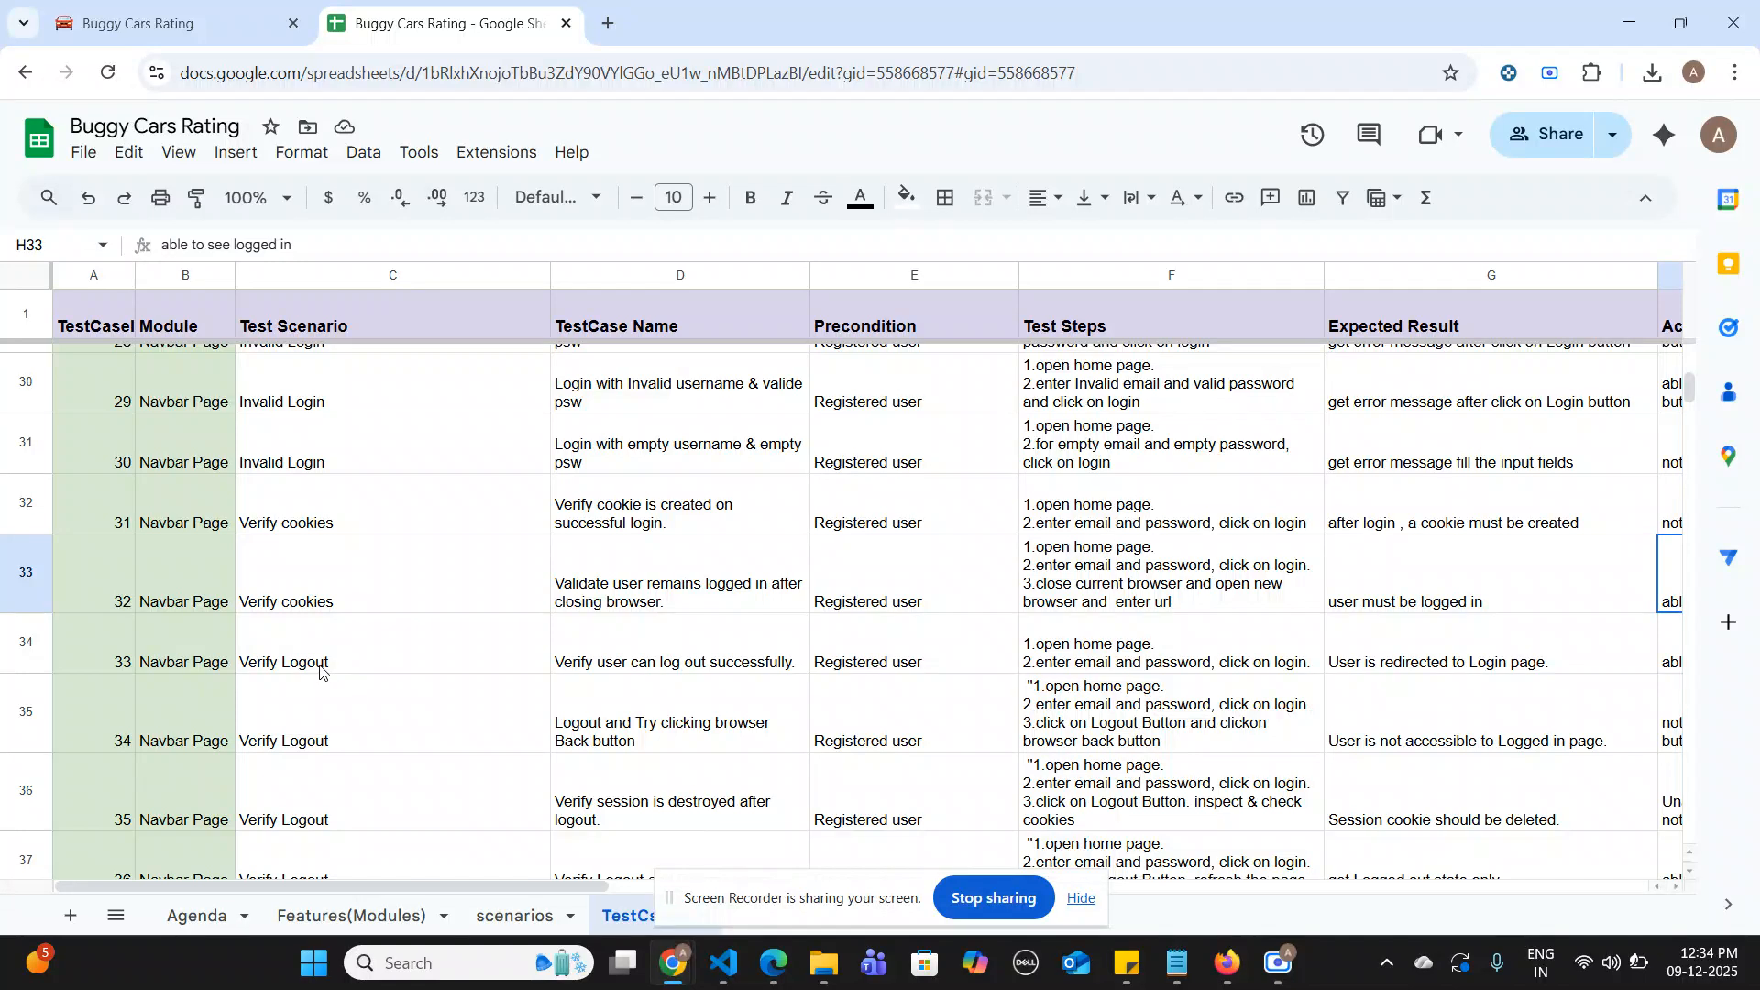
pyautogui.scroll(-1, 492, 687)
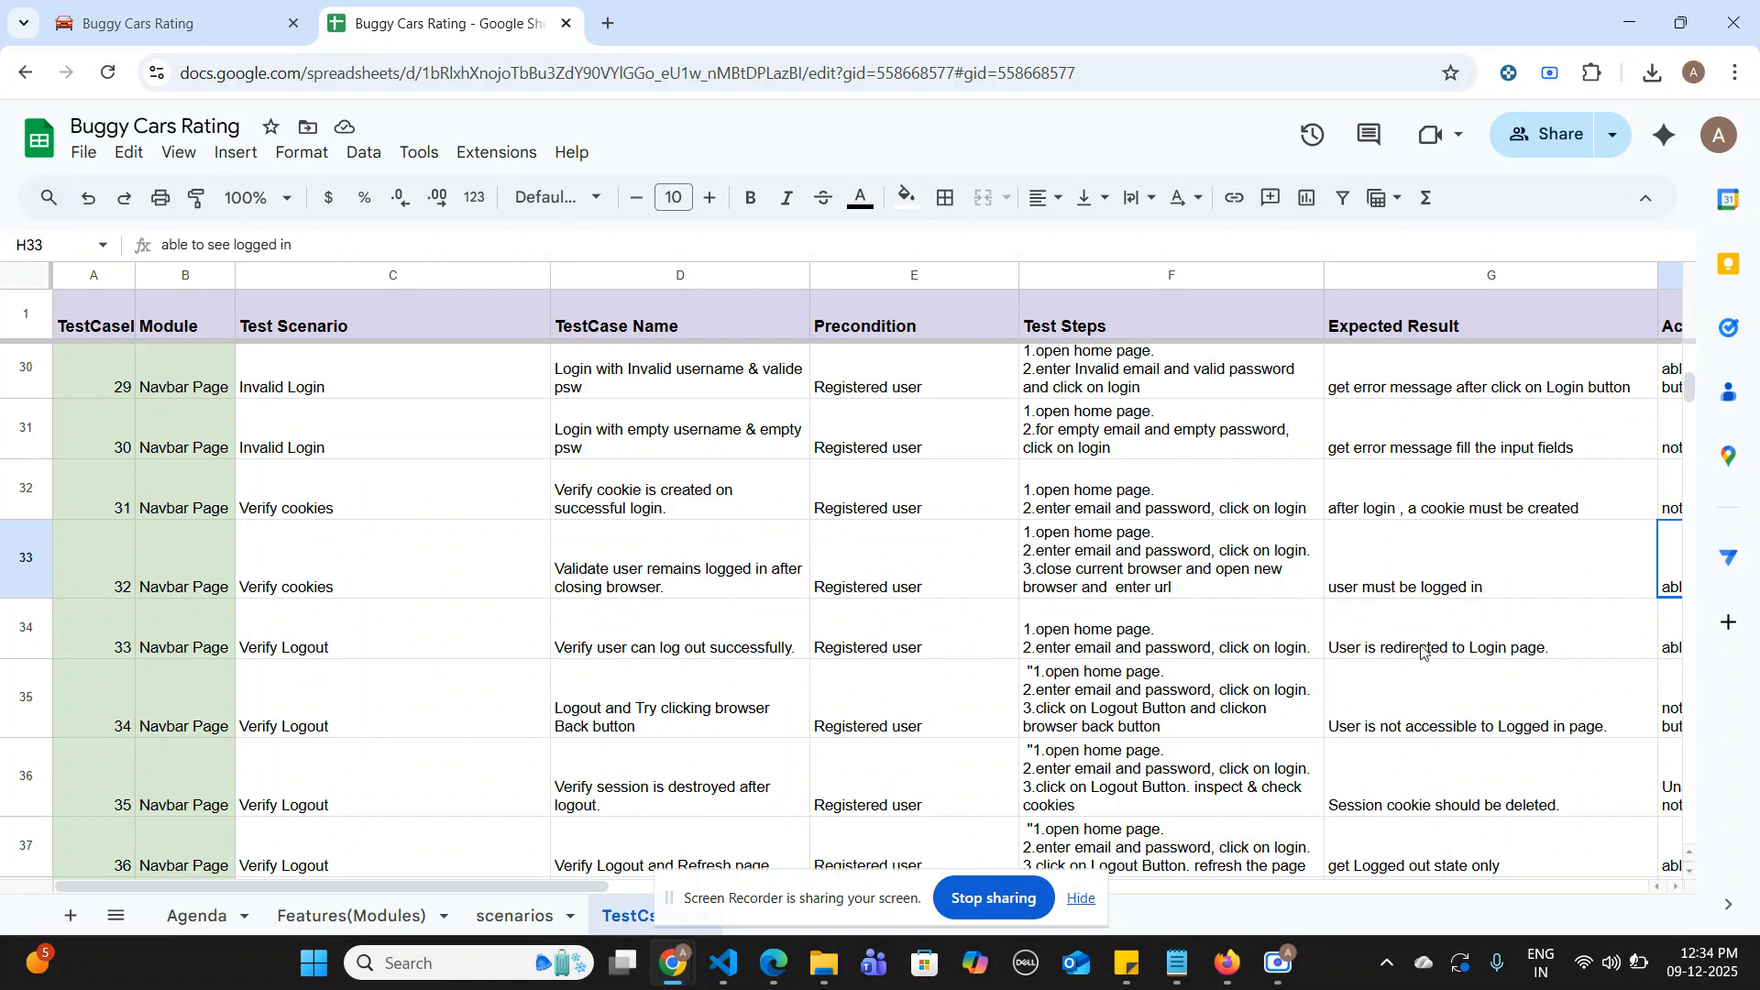
pyautogui.hscroll(3, 1506, 644)
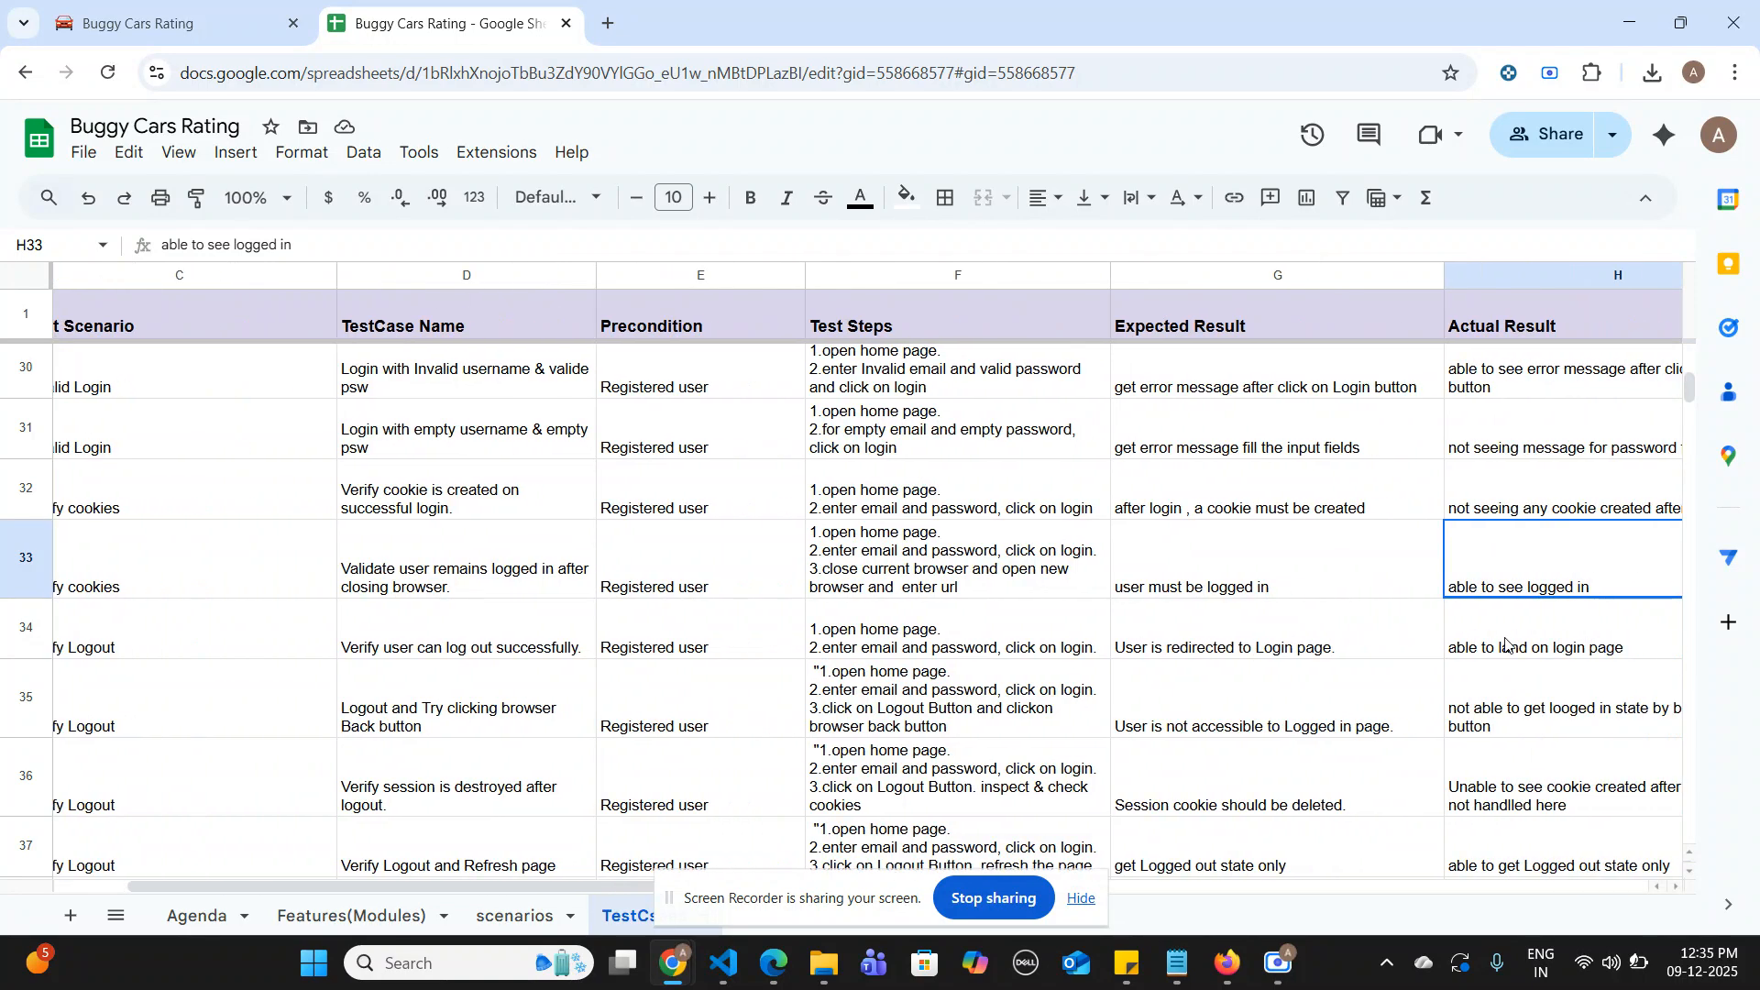
pyautogui.click(1588, 647)
pyautogui.hscroll(4, 1558, 648)
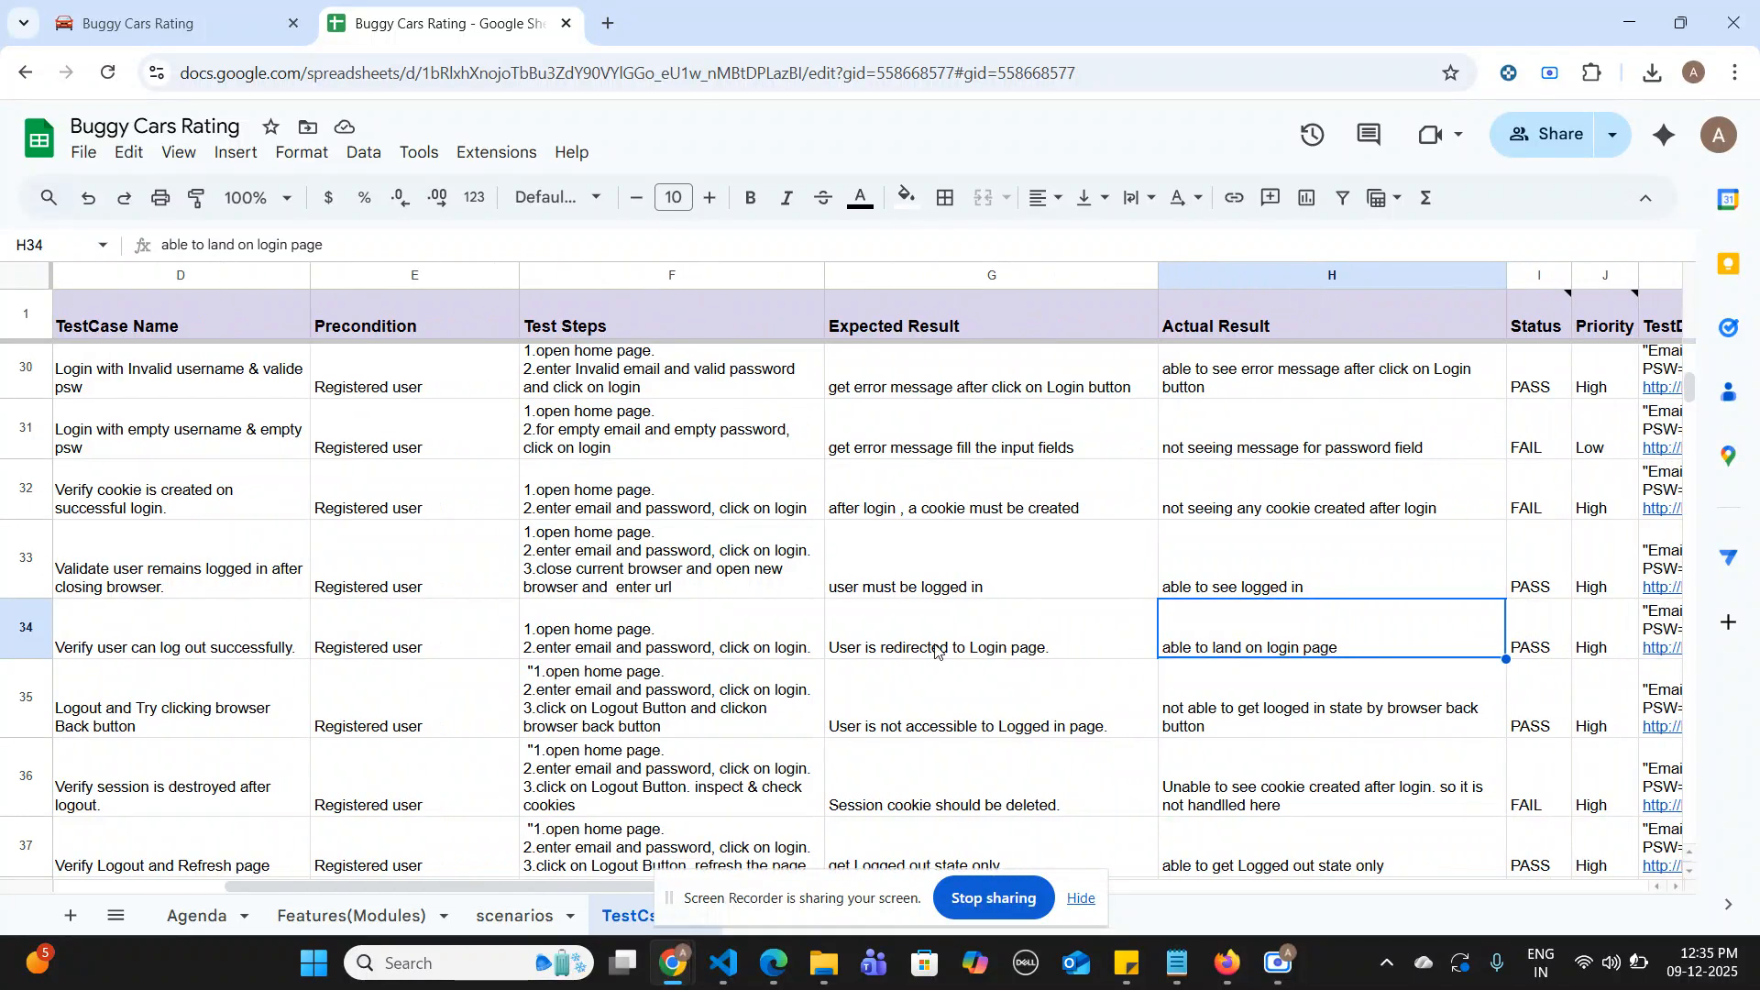
# - Examine the Verify Logout scenario's "Logout and Try clicking browser Back button" test case, including its test steps, expected and actual results, status and priority
pyautogui.hscroll(-7, 462, 682)
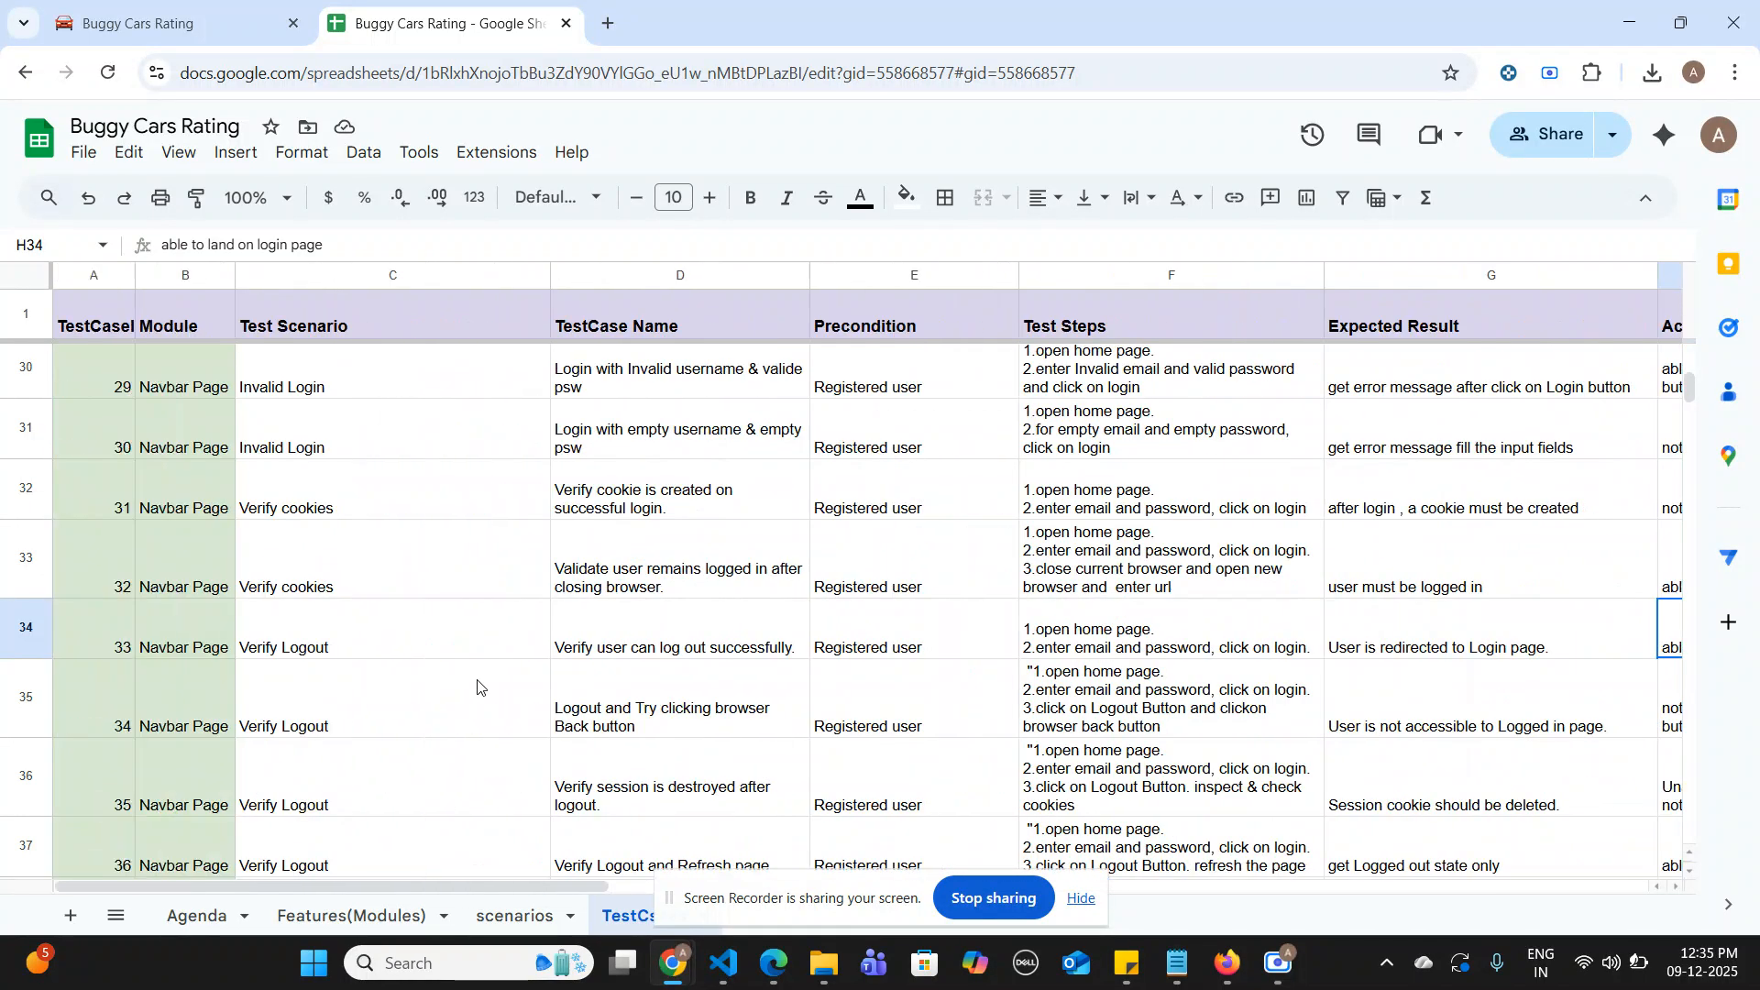
pyautogui.click(298, 722)
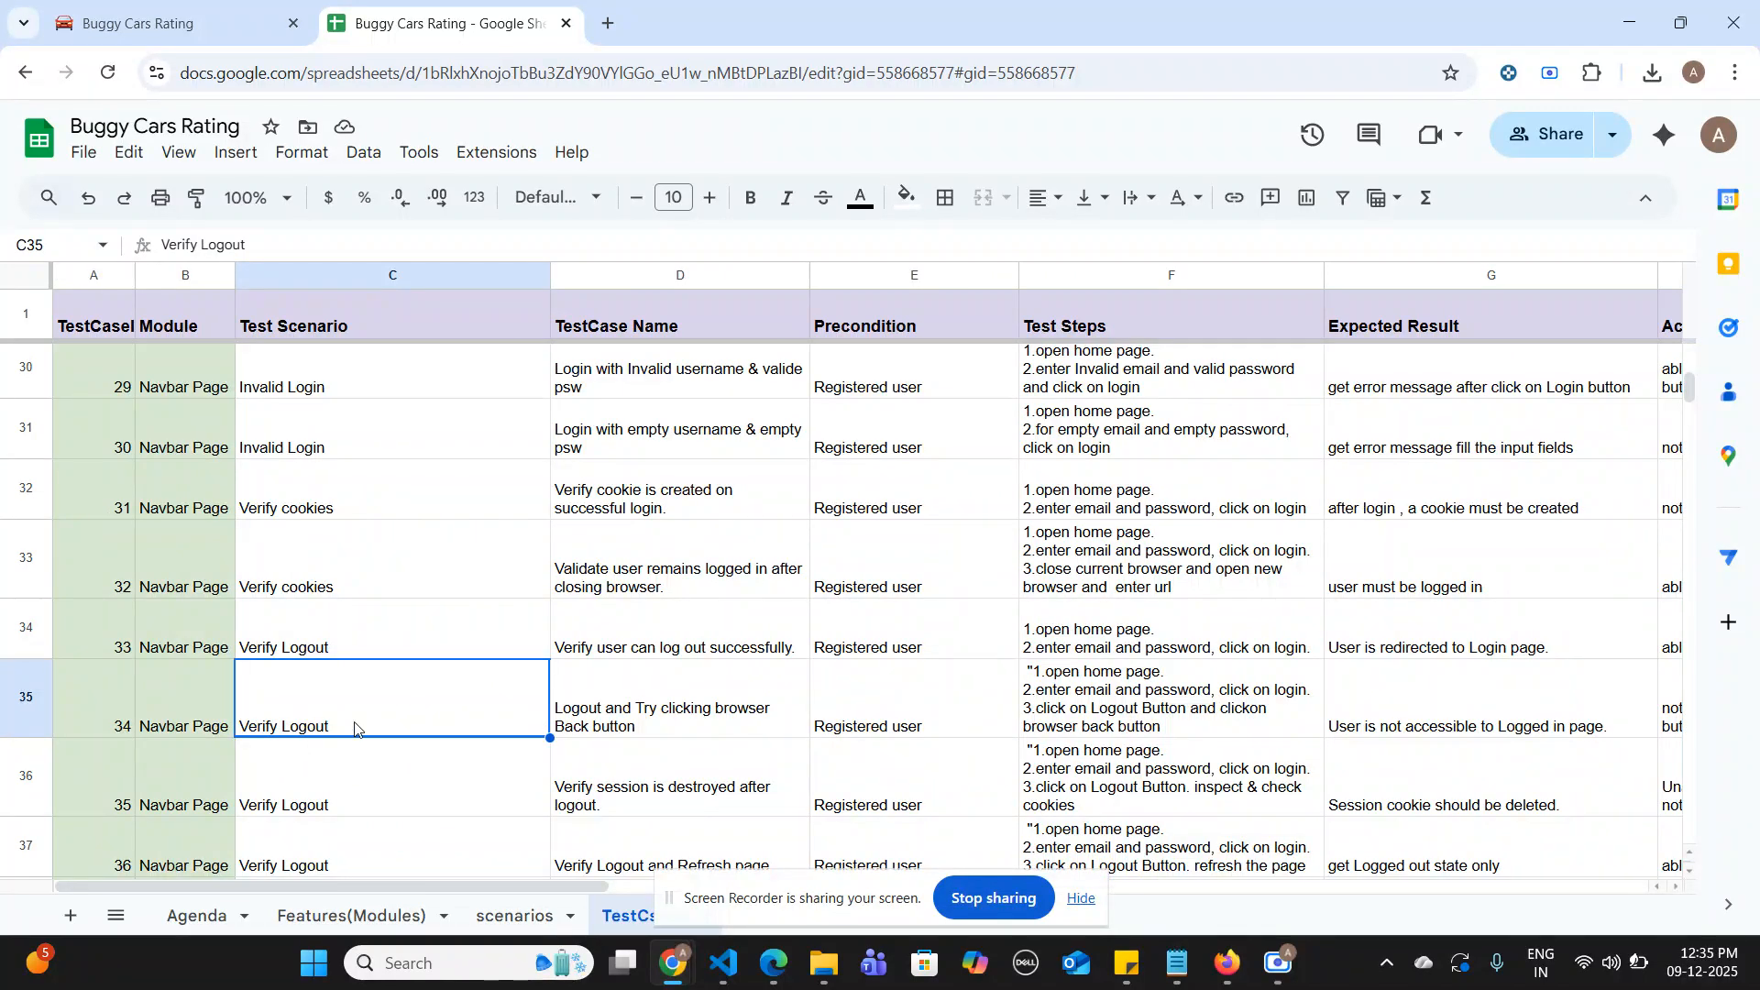
pyautogui.scroll(-1, 355, 728)
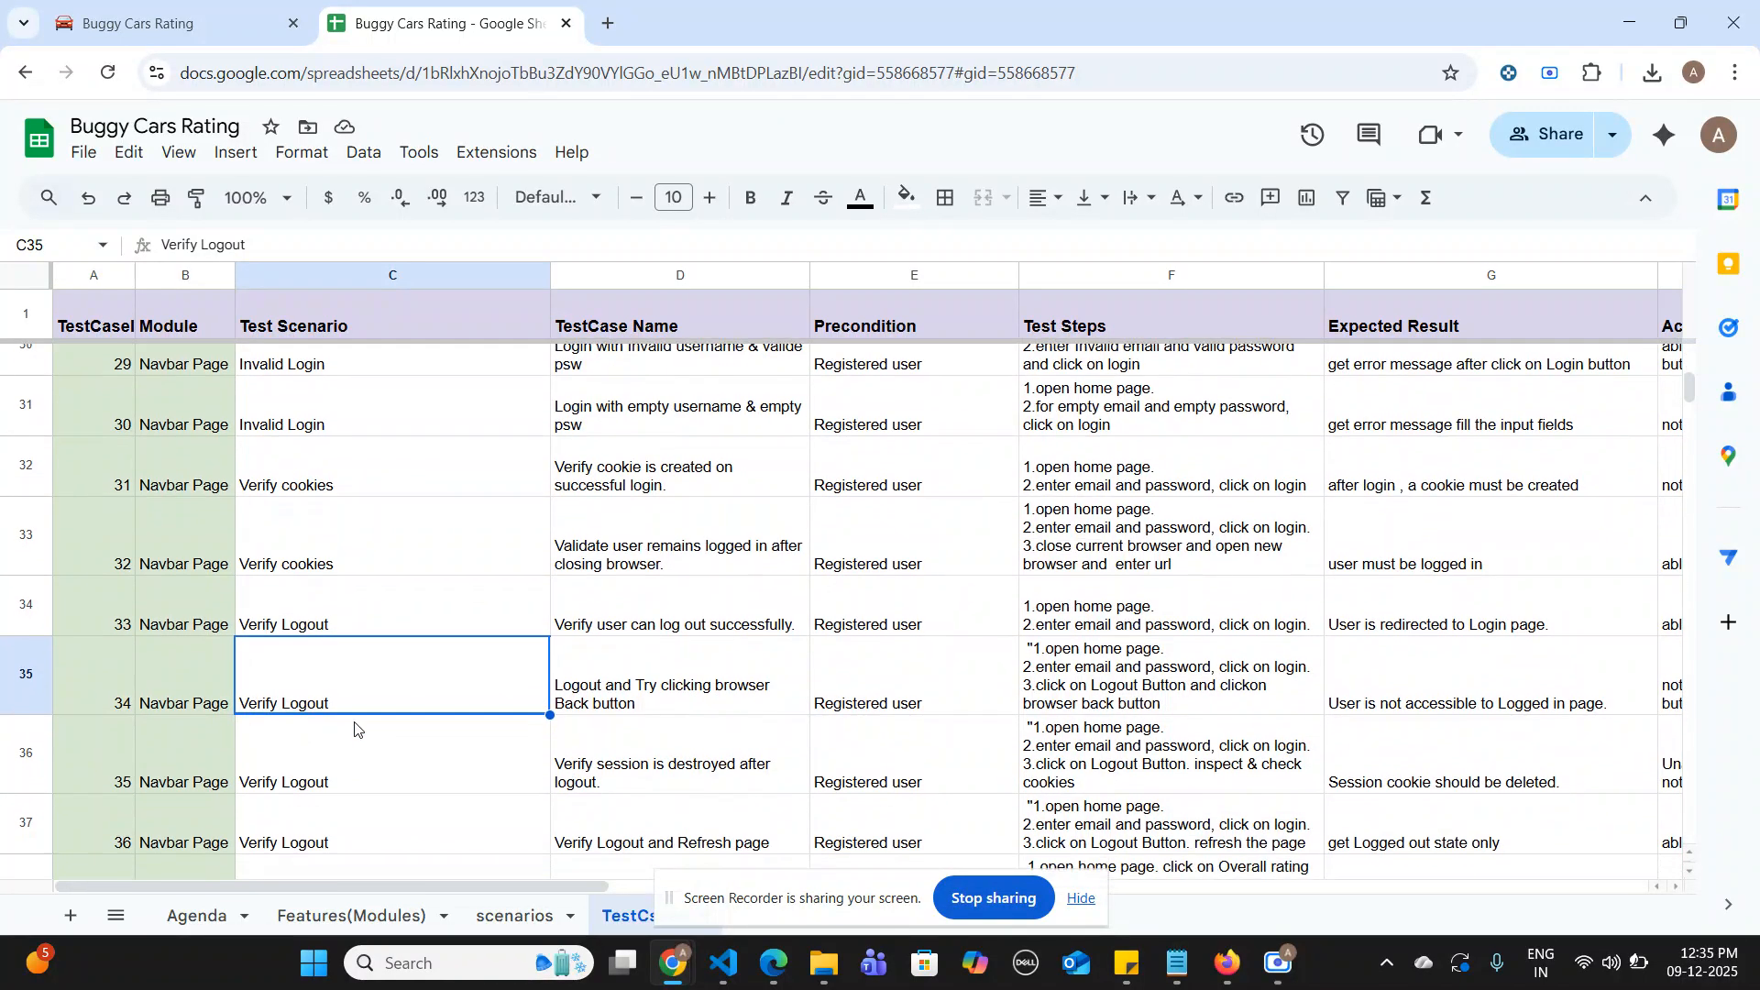
pyautogui.click(643, 701)
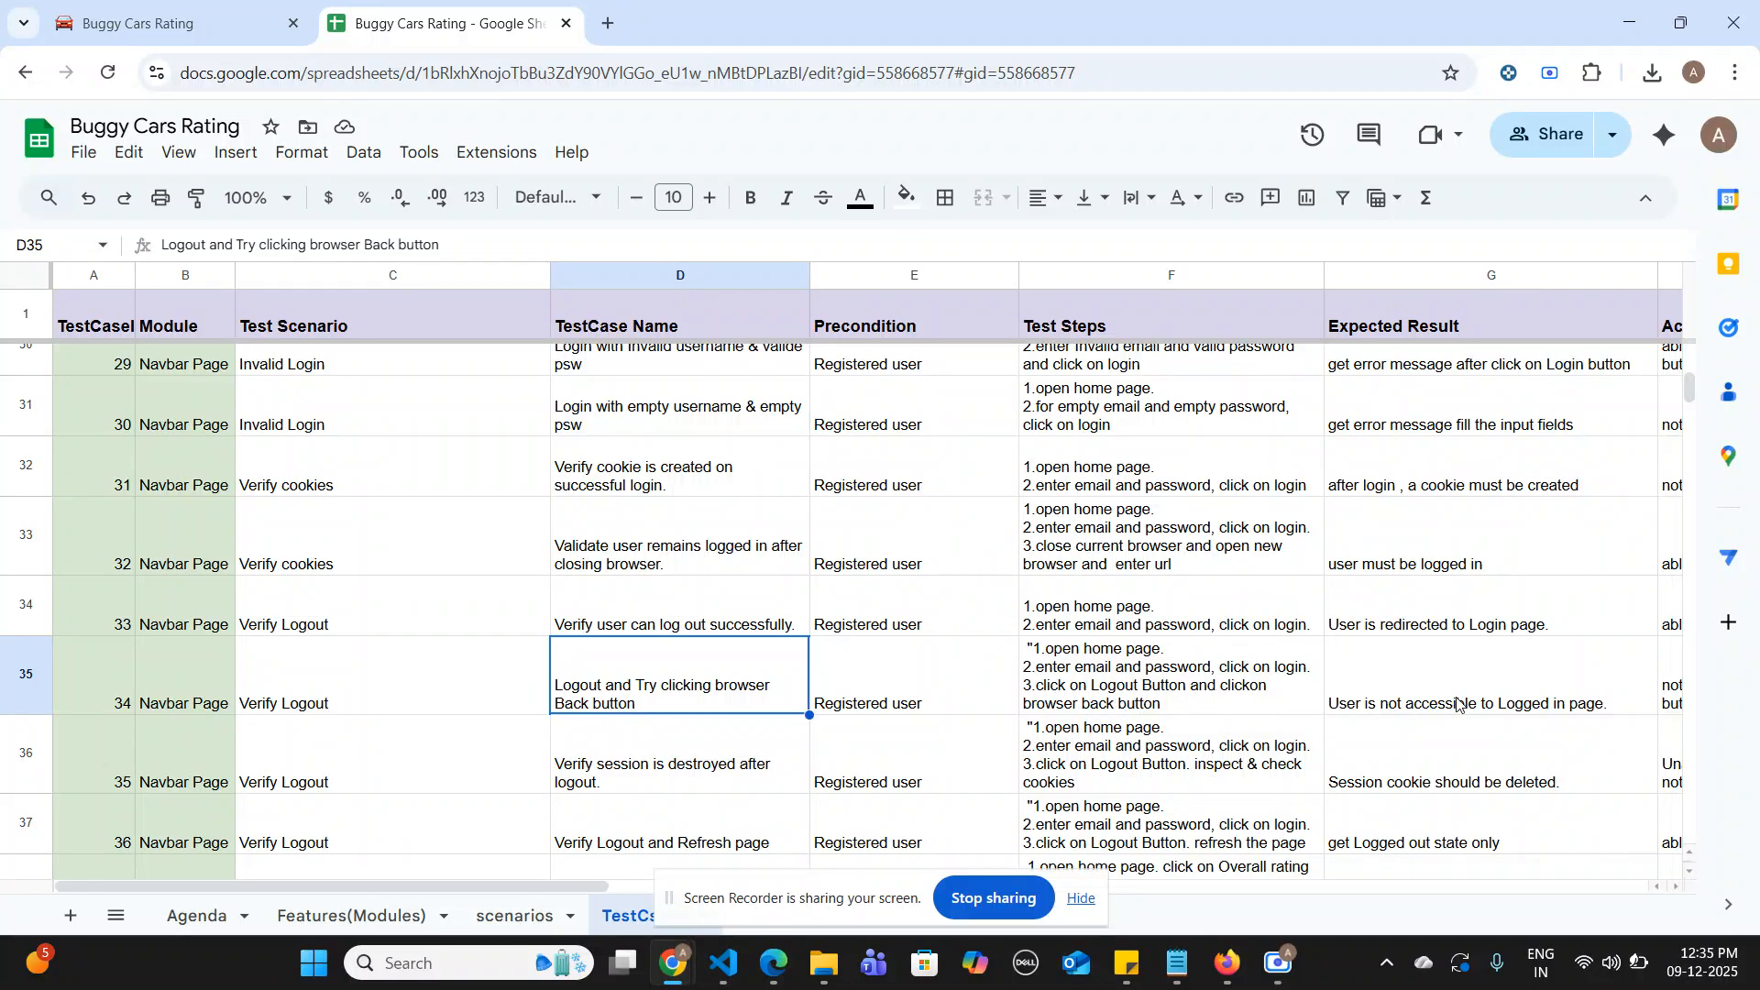
pyautogui.hscroll(2, 1458, 704)
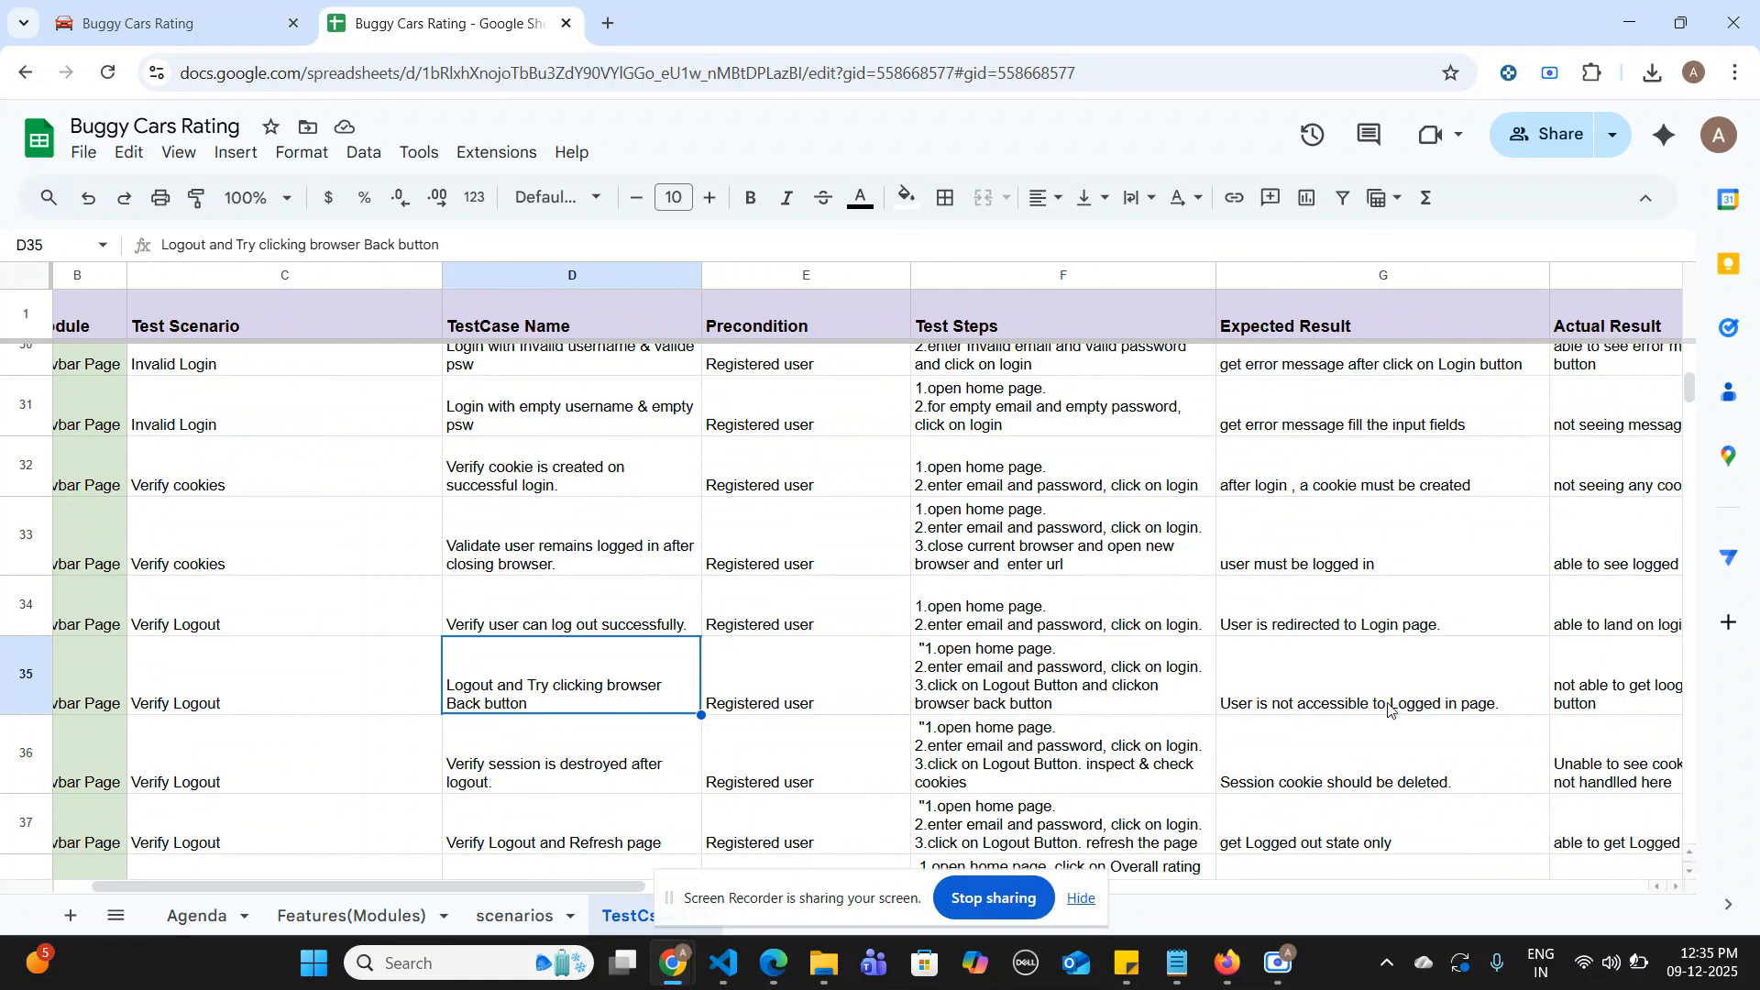
pyautogui.hscroll(4, 1455, 700)
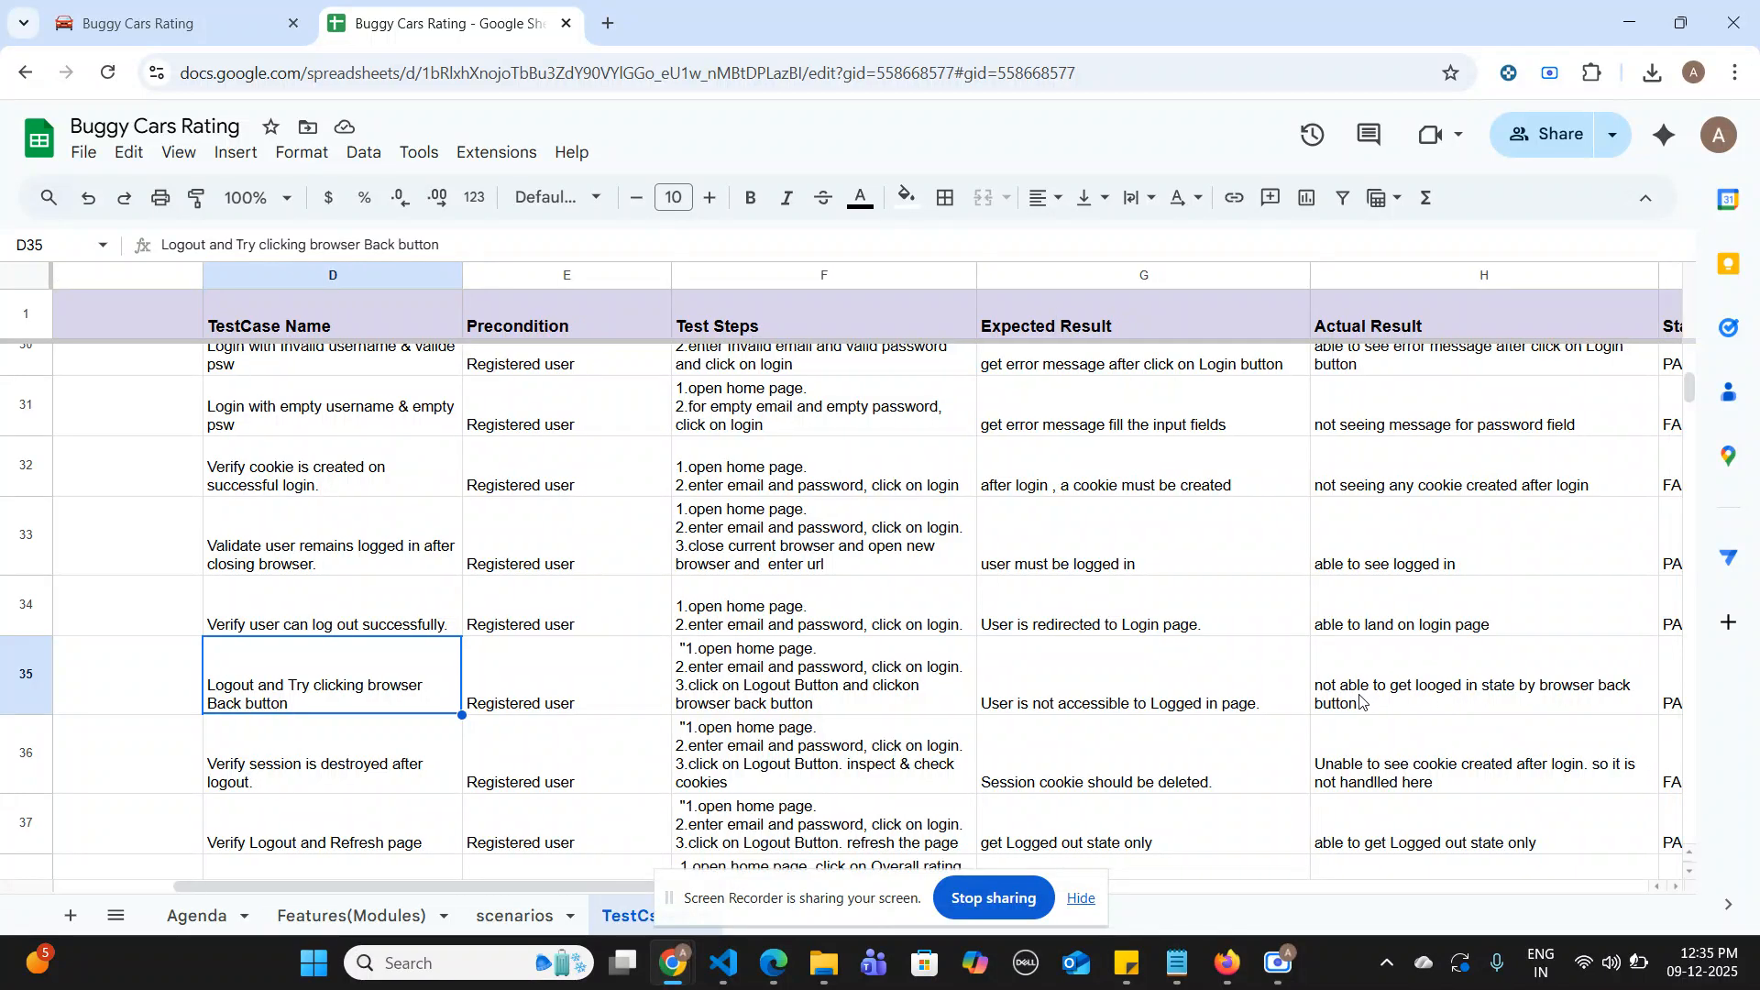
pyautogui.click(1360, 701)
pyautogui.hscroll(3, 1360, 701)
pyautogui.scroll(1, 1360, 701)
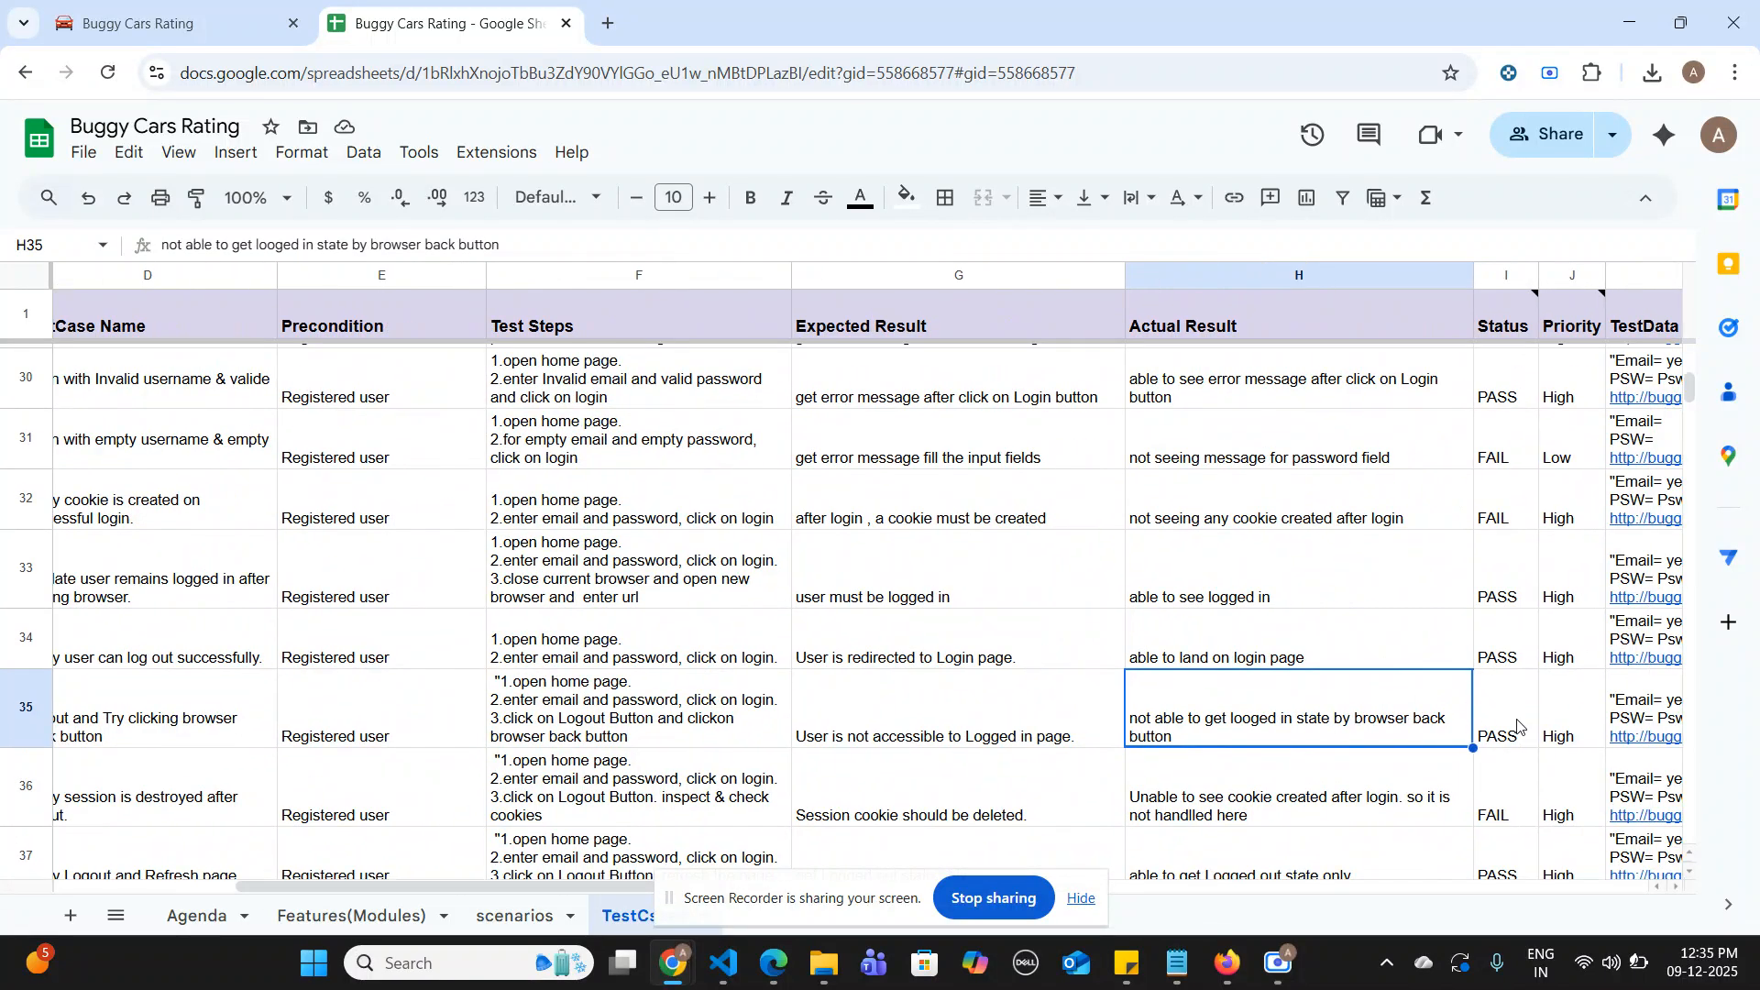
# - Examine the Verify Logout scenario's "Verify session is destroyed after logout." test case, including its test steps, expected and actual results and status
pyautogui.click(1516, 726)
pyautogui.scroll(-2, 828, 708)
pyautogui.hscroll(-5, 828, 709)
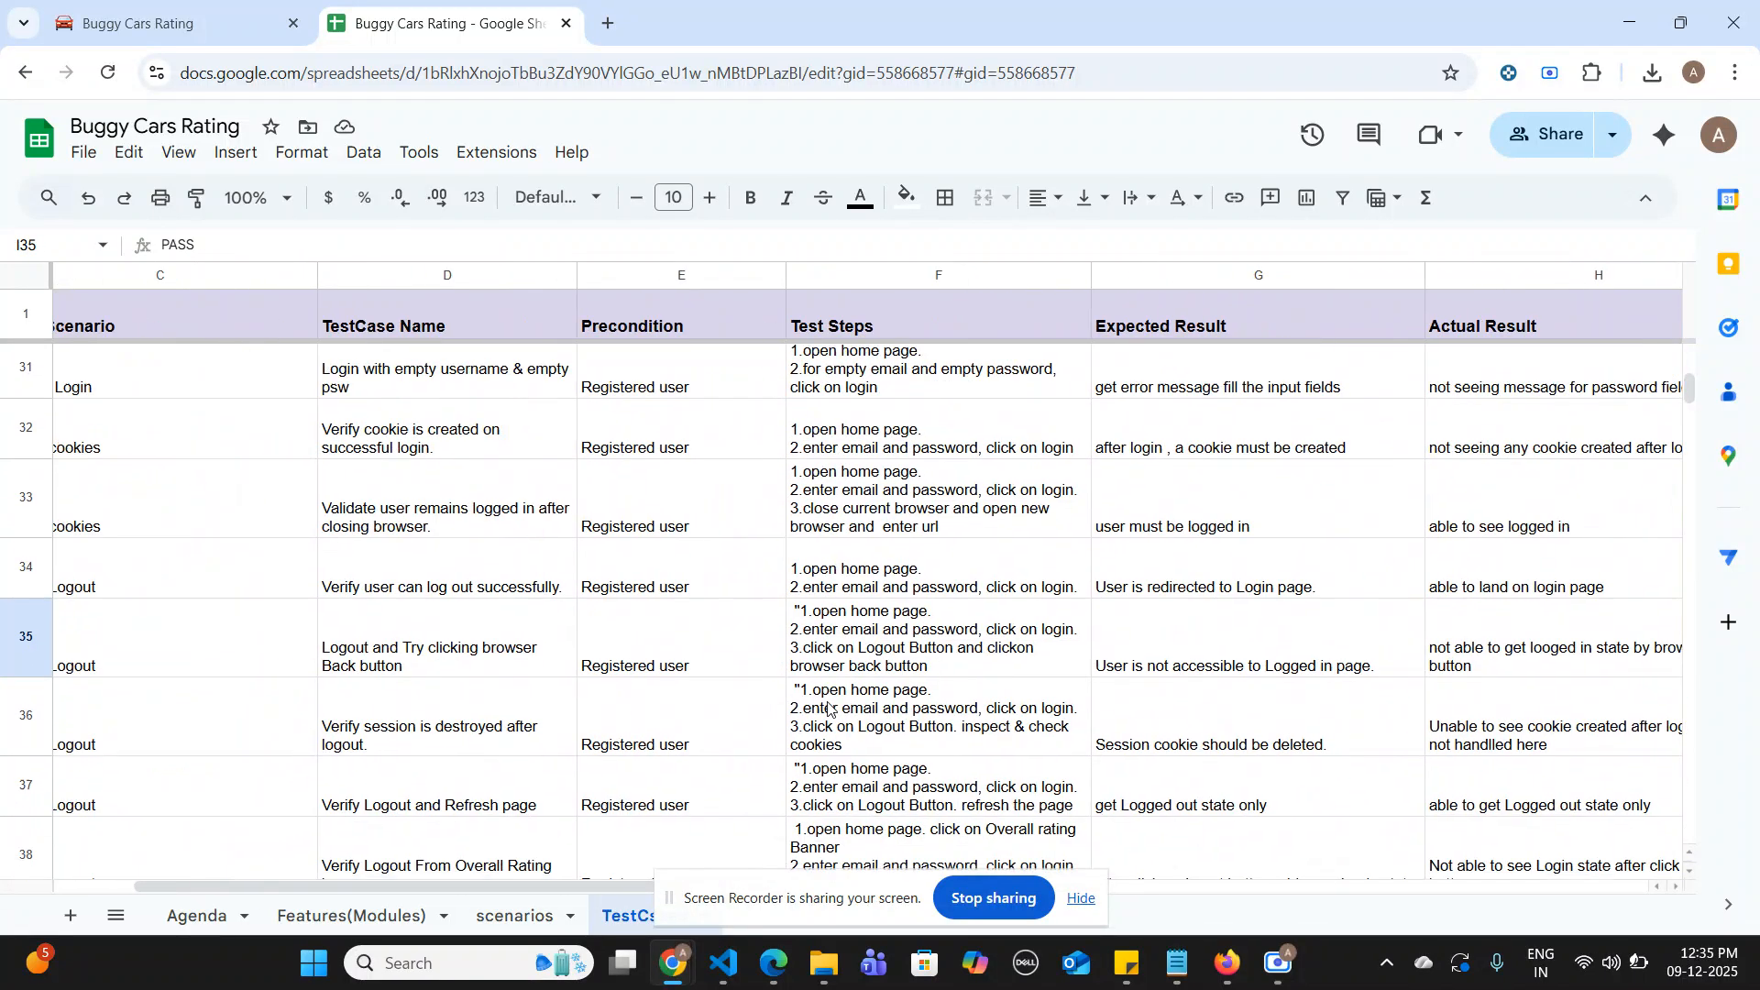
pyautogui.hscroll(-2, 553, 685)
pyautogui.scroll(-1, 552, 686)
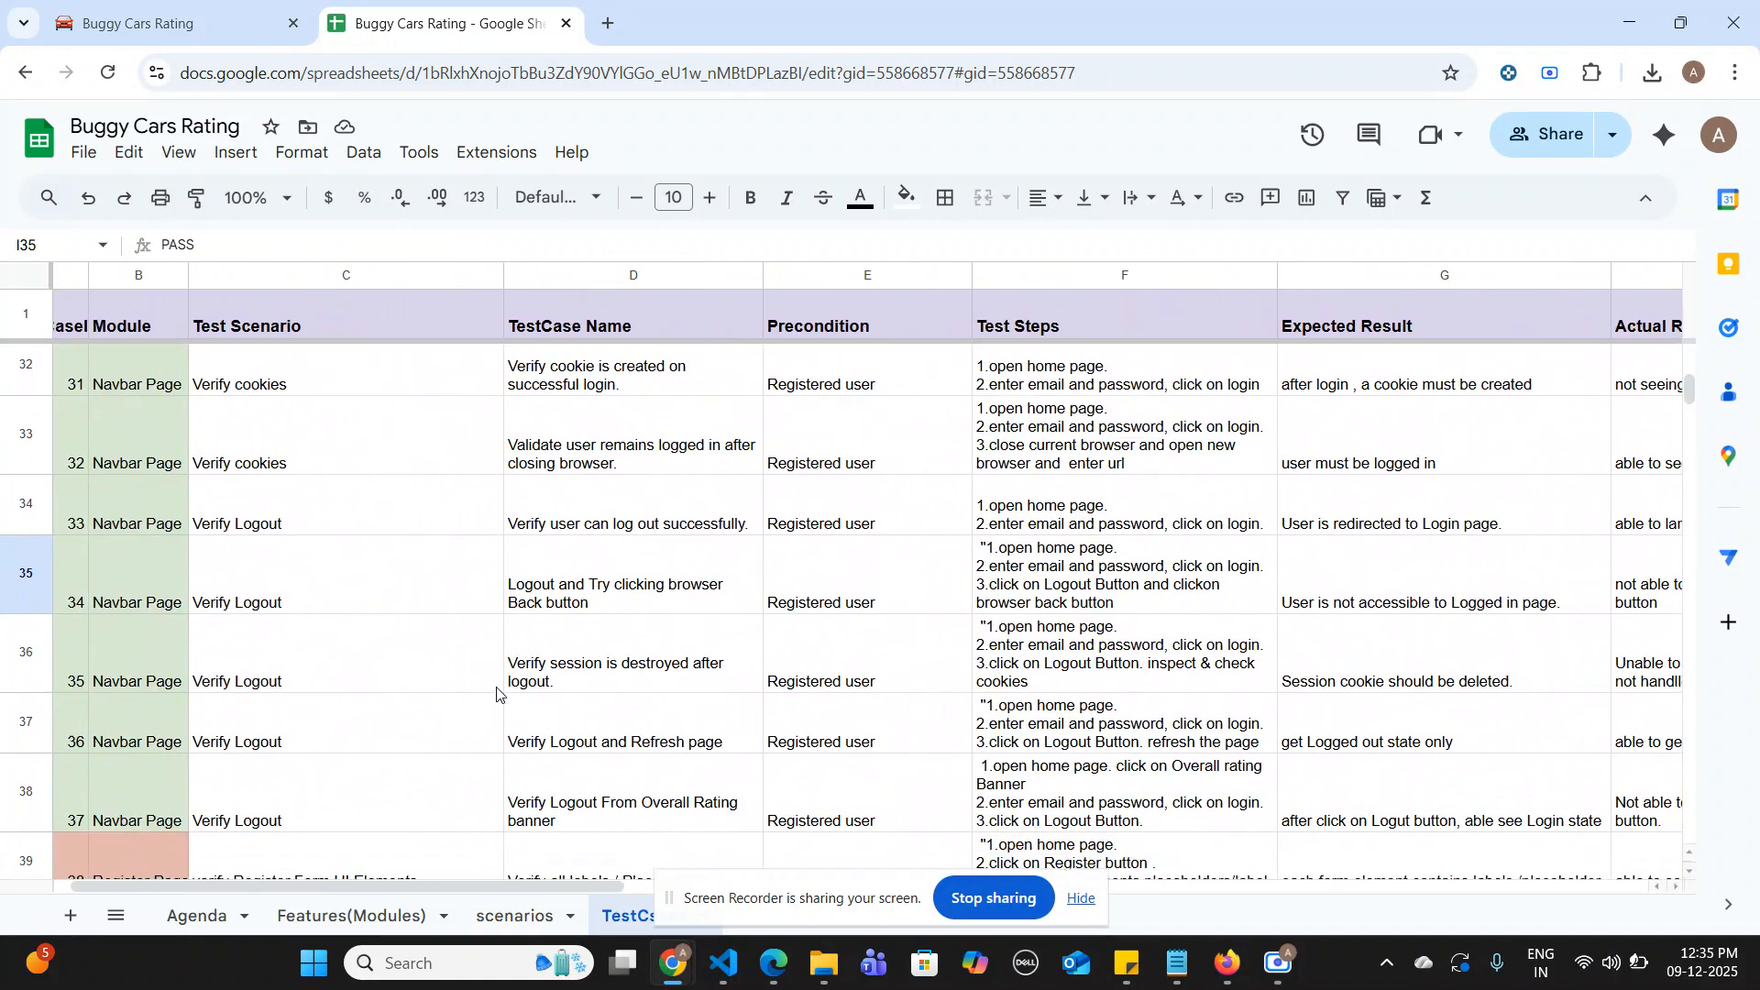
pyautogui.hscroll(-1, 644, 678)
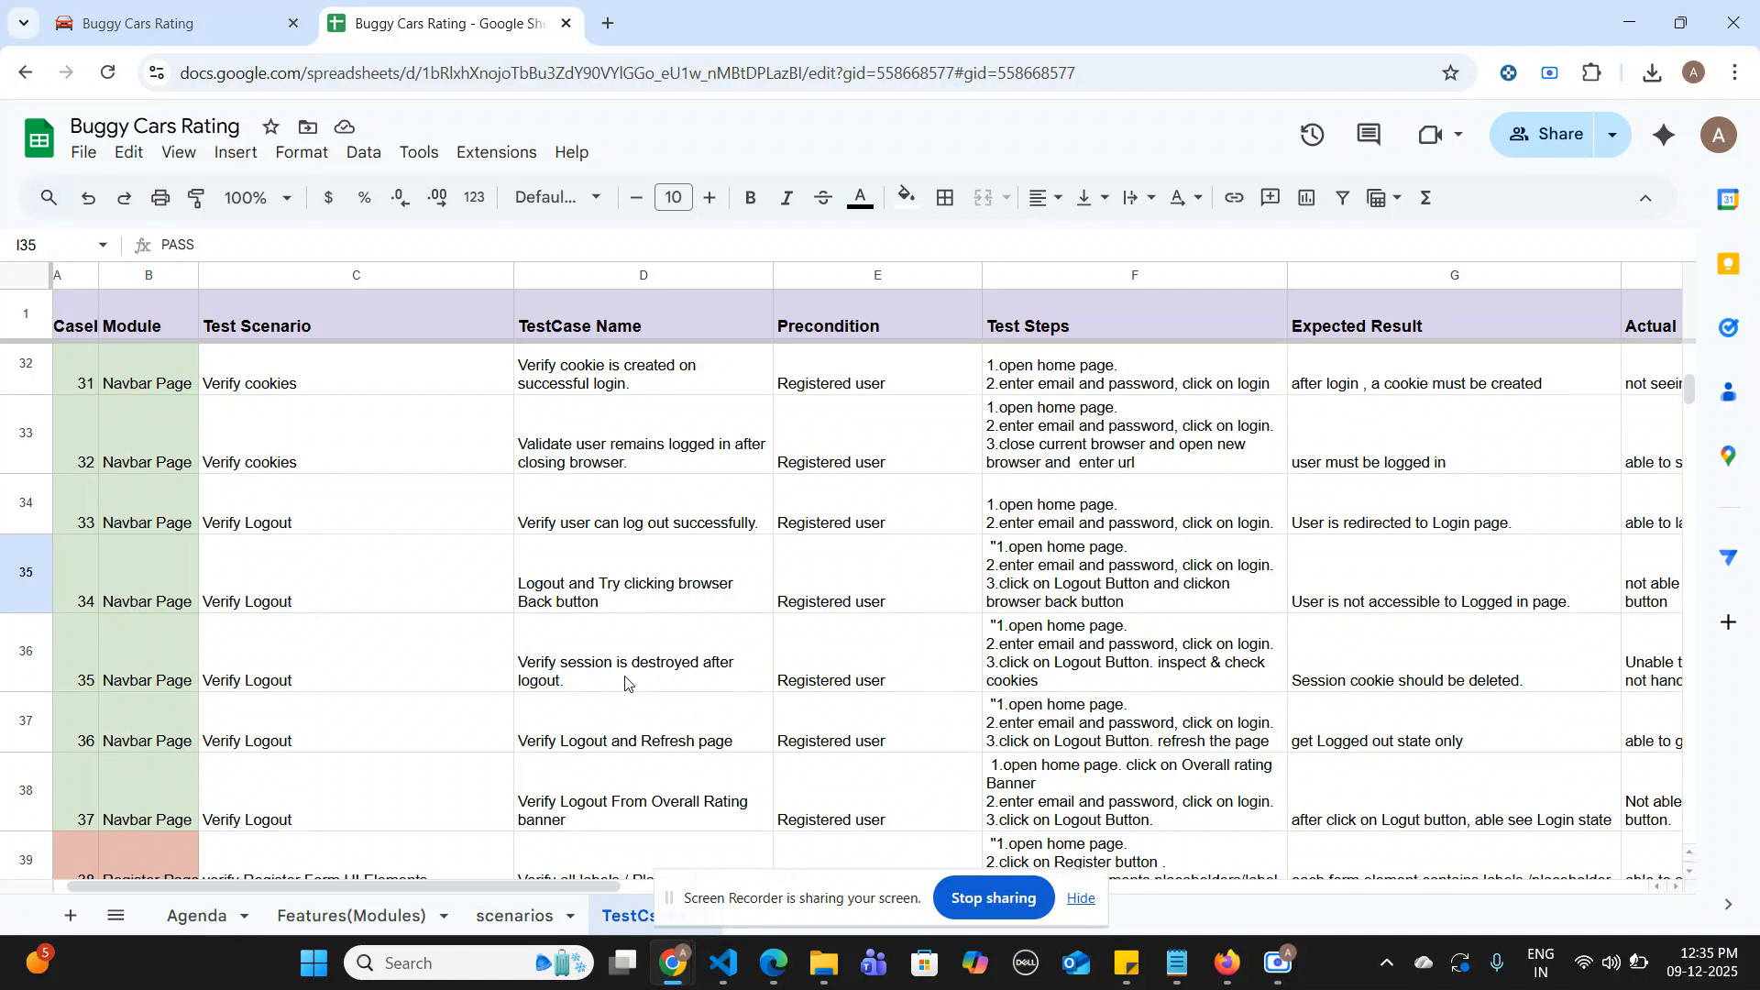
pyautogui.hscroll(3, 830, 647)
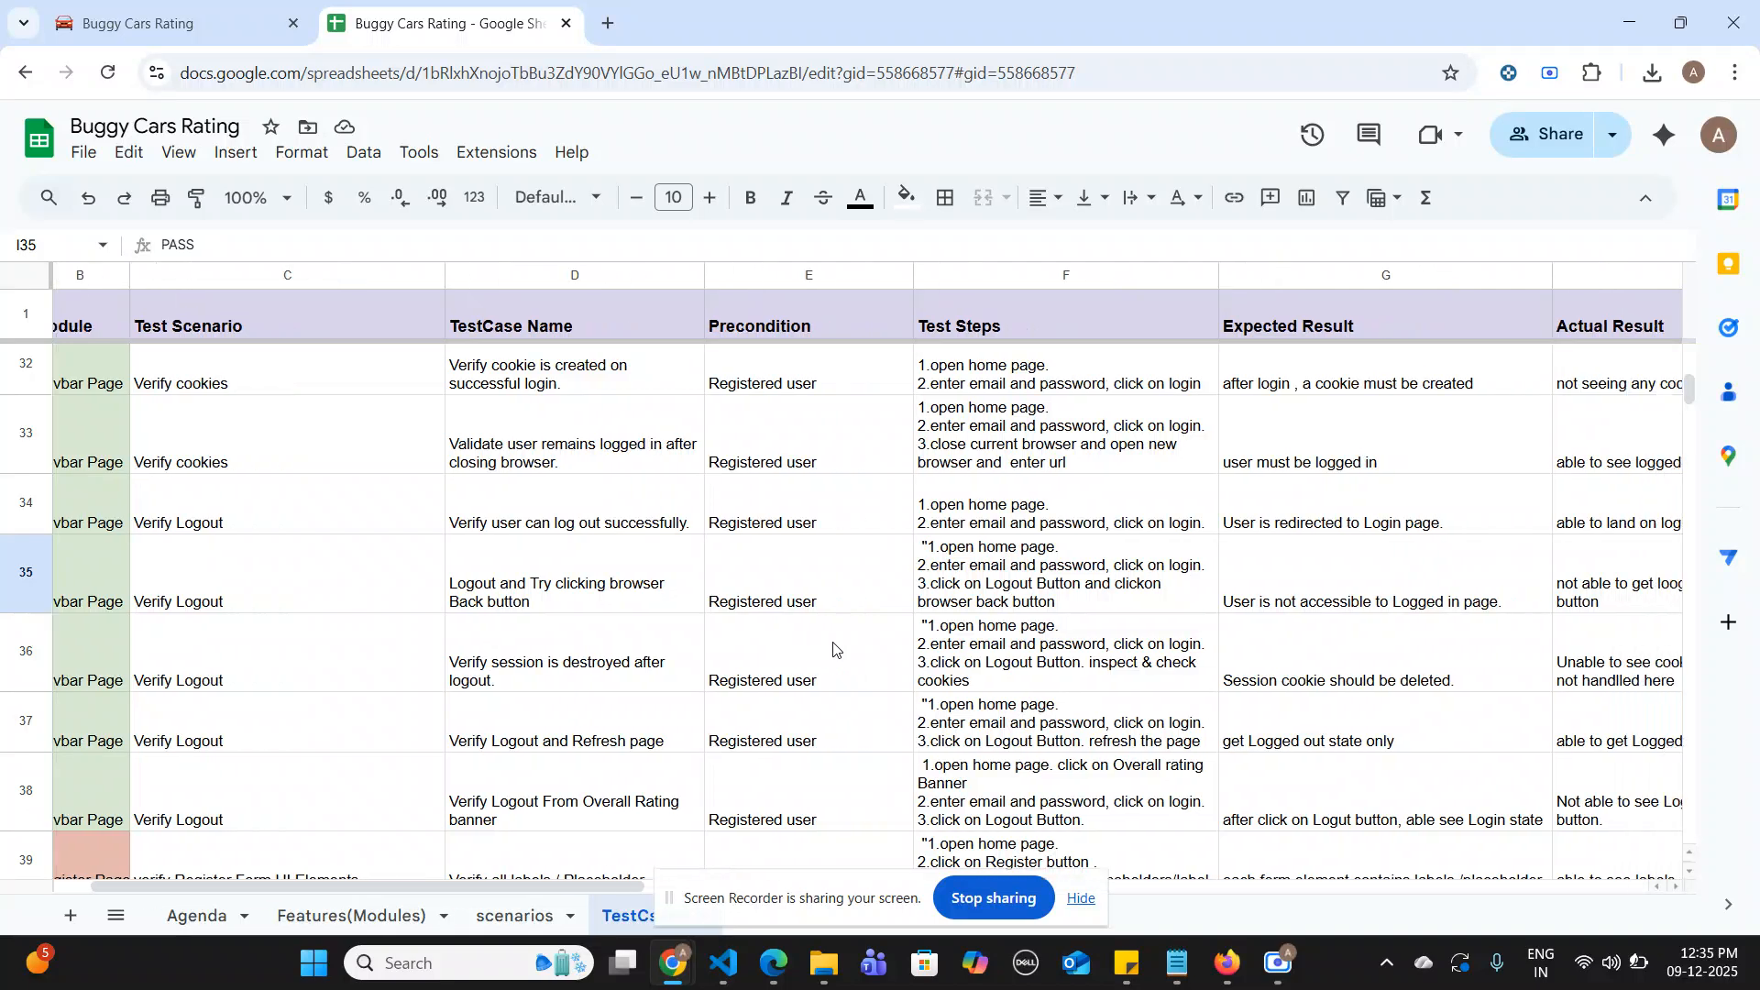
pyautogui.click(499, 673)
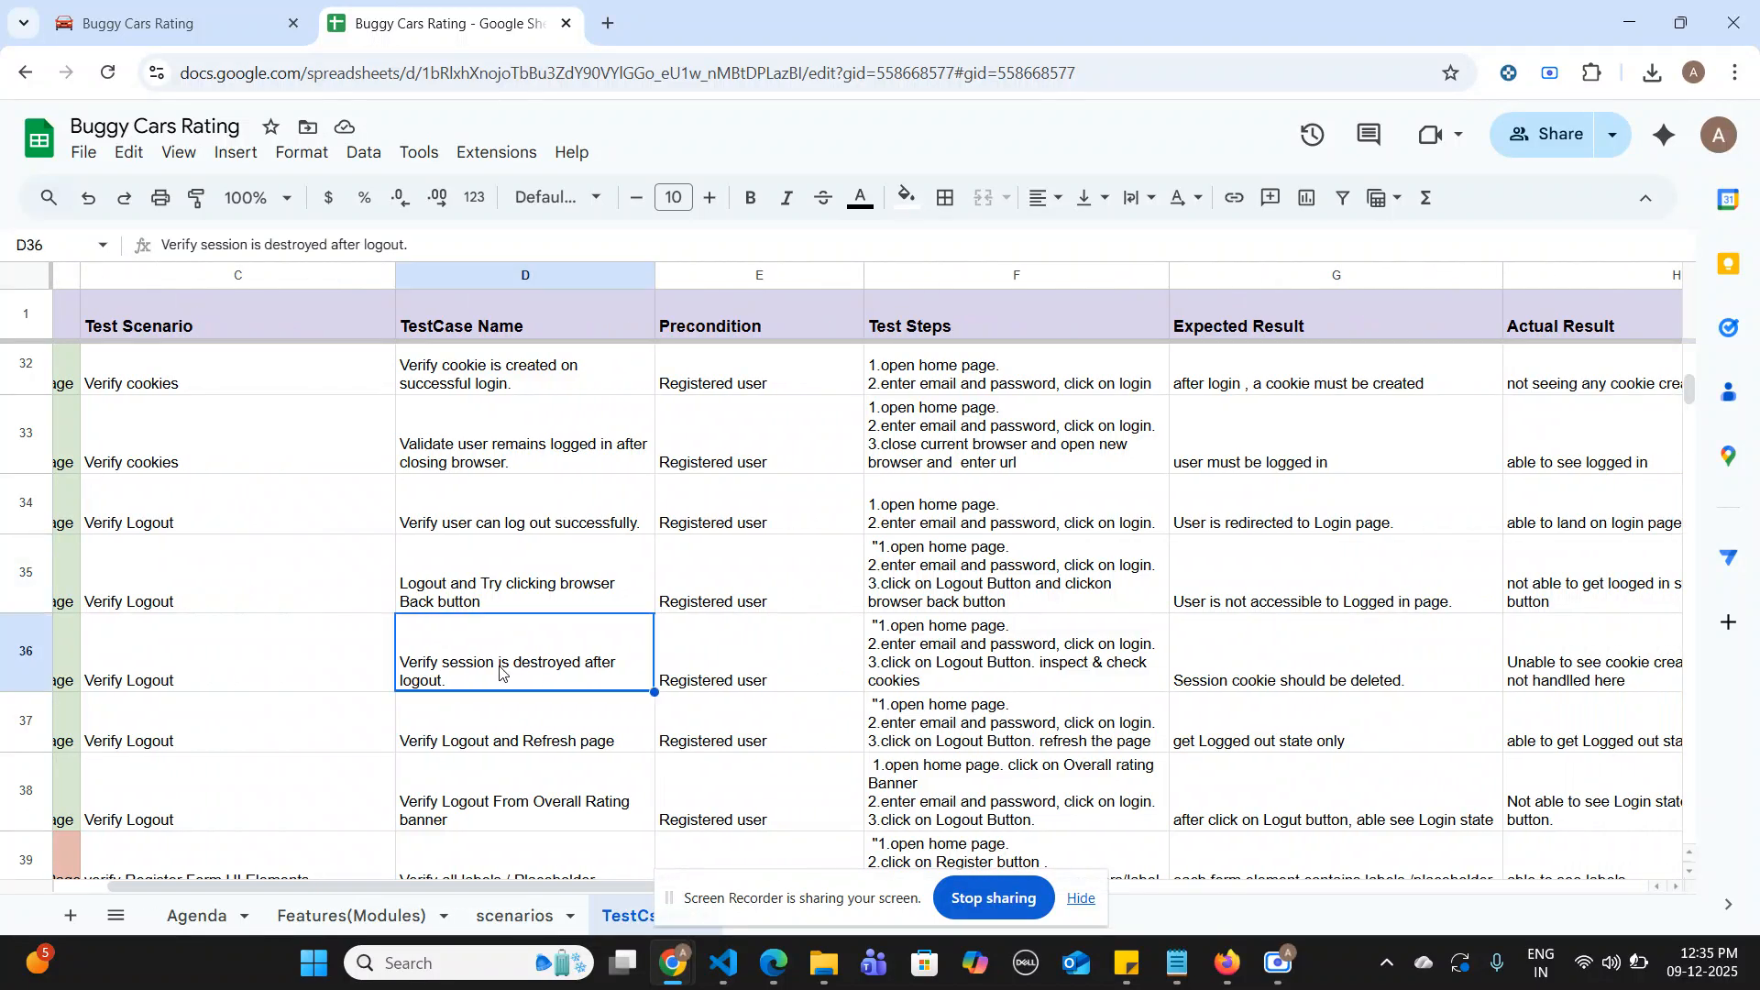
pyautogui.click(5, 647)
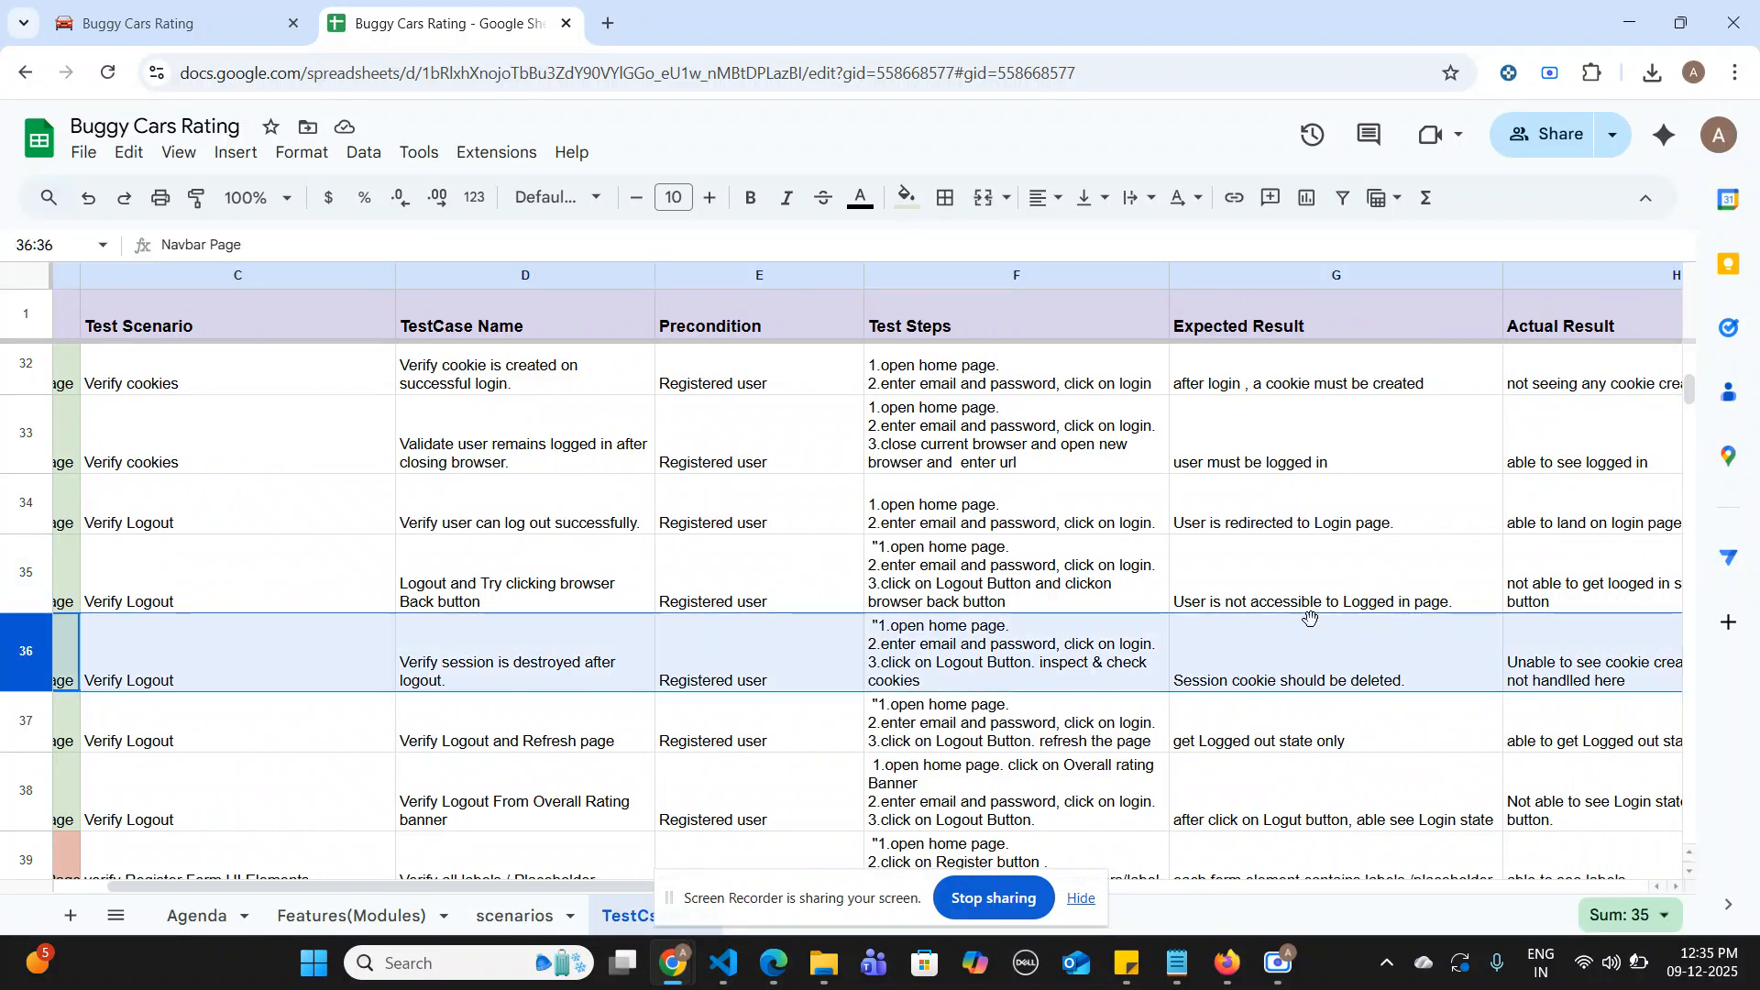
pyautogui.hscroll(1, 1590, 694)
pyautogui.hscroll(2, 1590, 694)
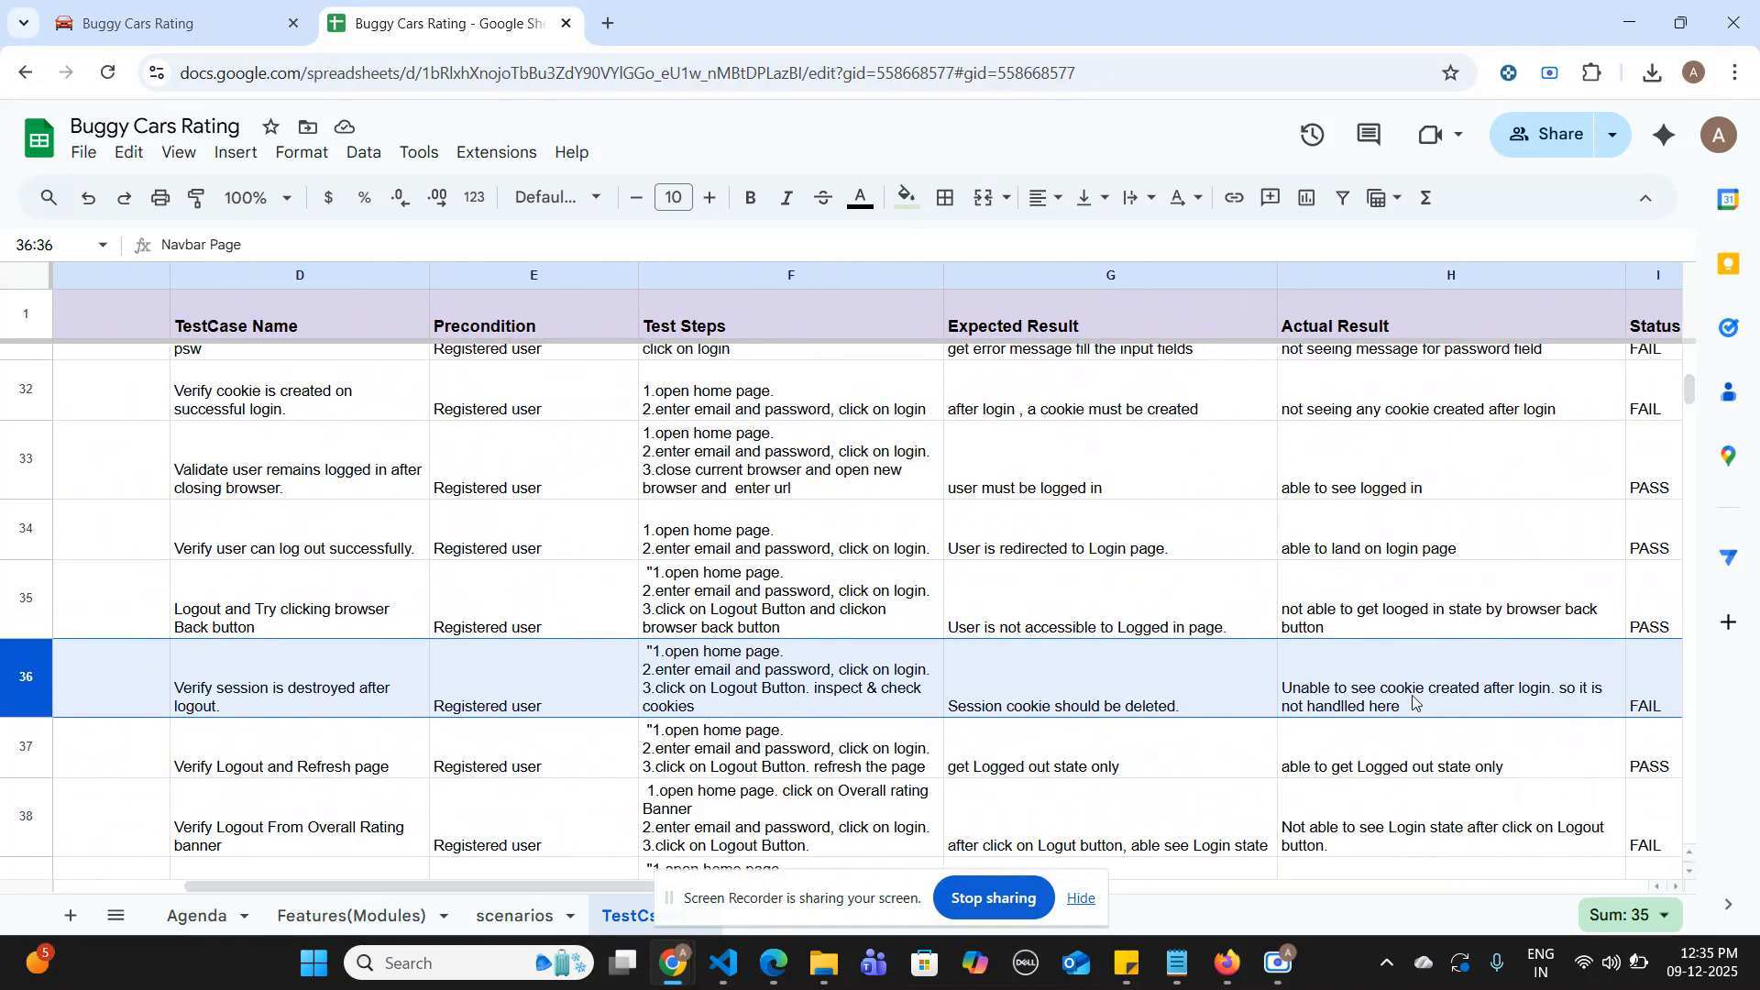
pyautogui.scroll(-1, 1416, 703)
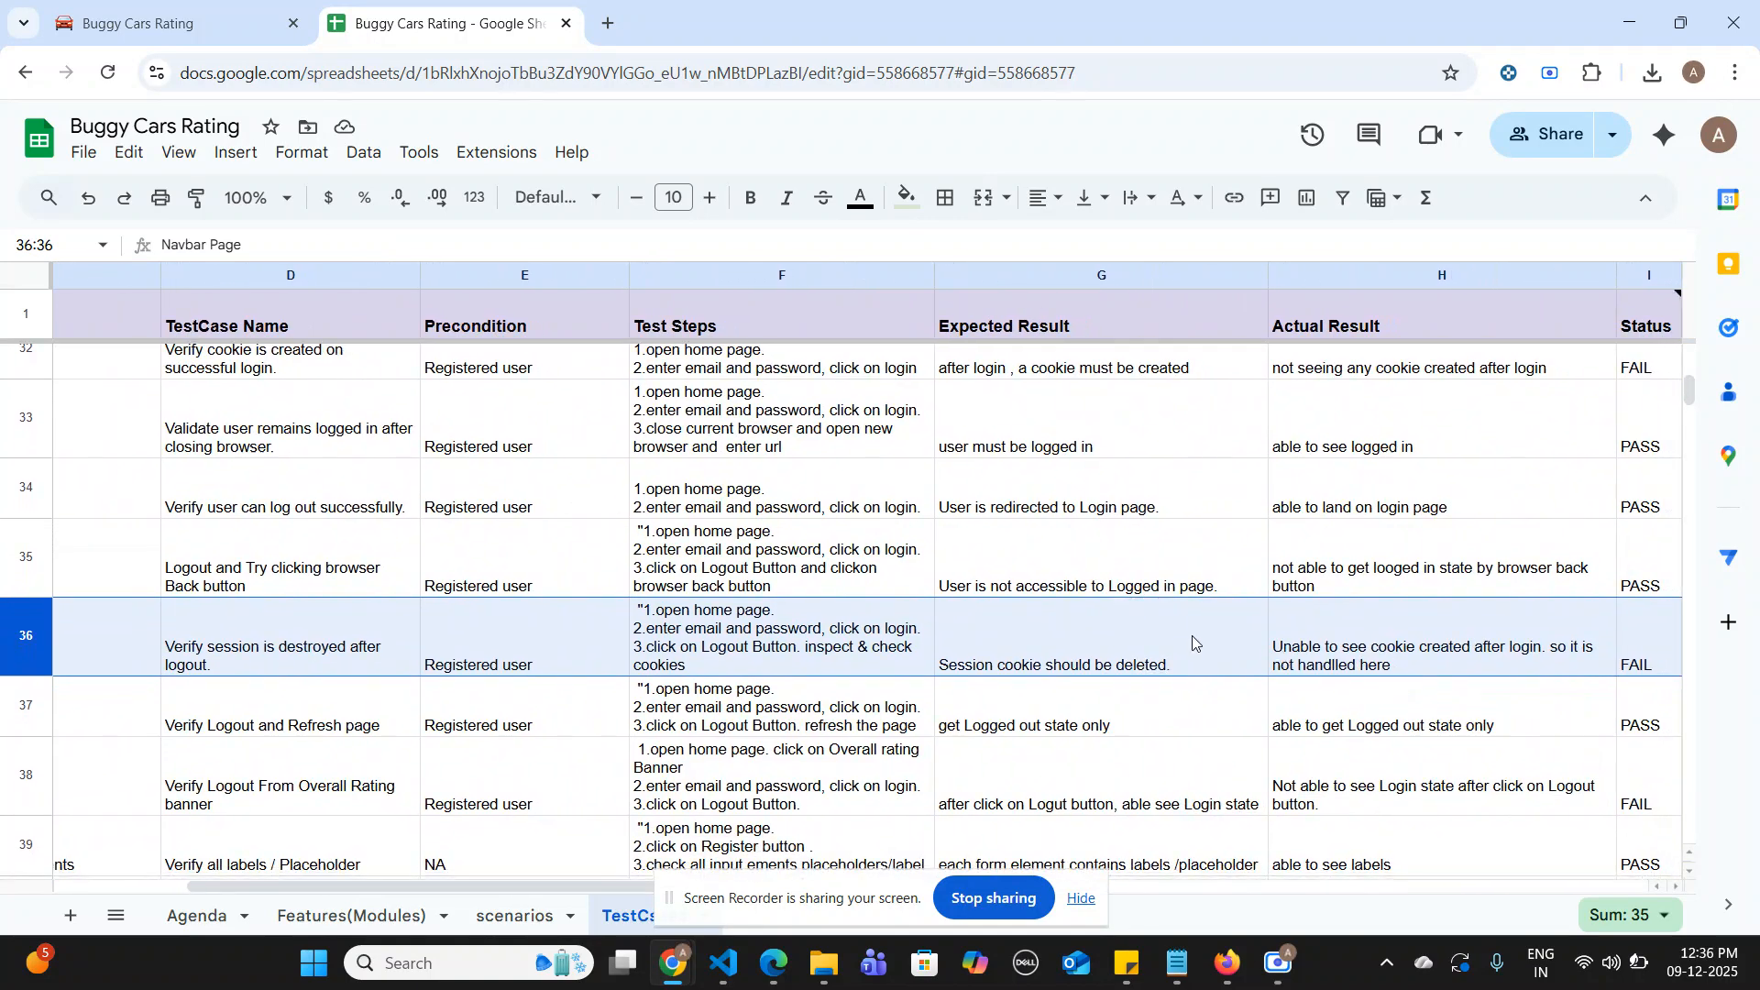
# - Examine the "Verify Logout and Refresh page" test case across its test steps, expected and actual results, status and priority
pyautogui.hscroll(-3, 1097, 626)
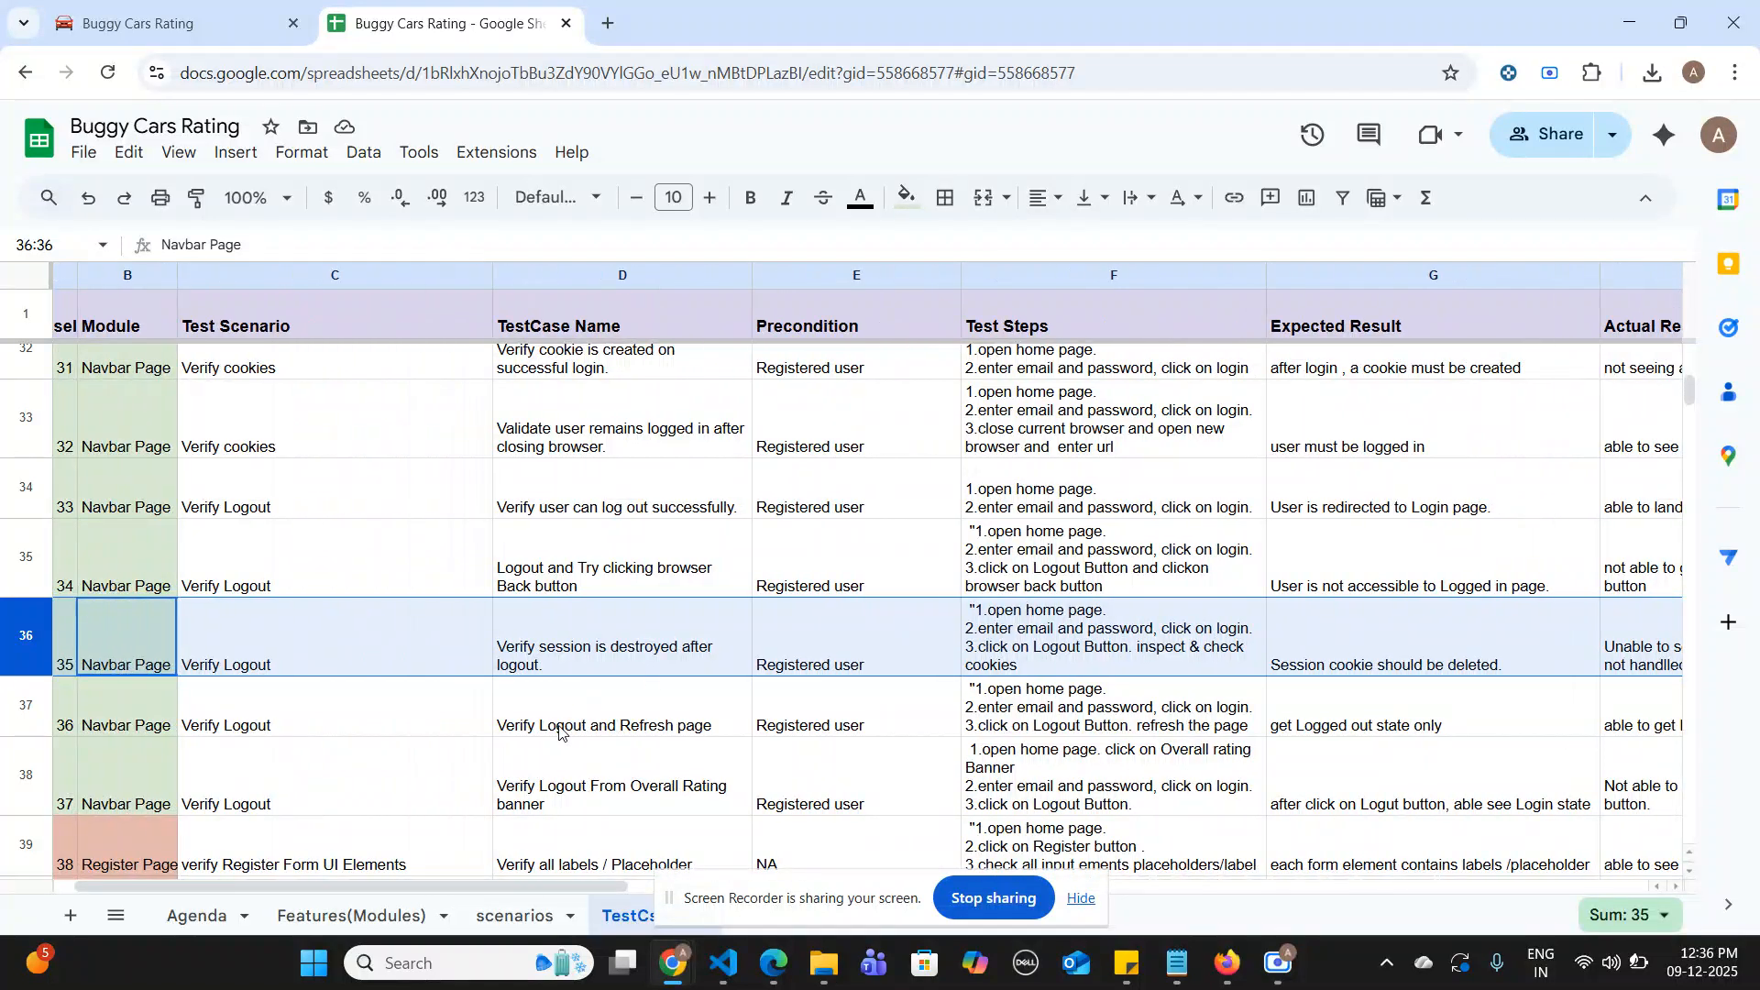
pyautogui.click(557, 734)
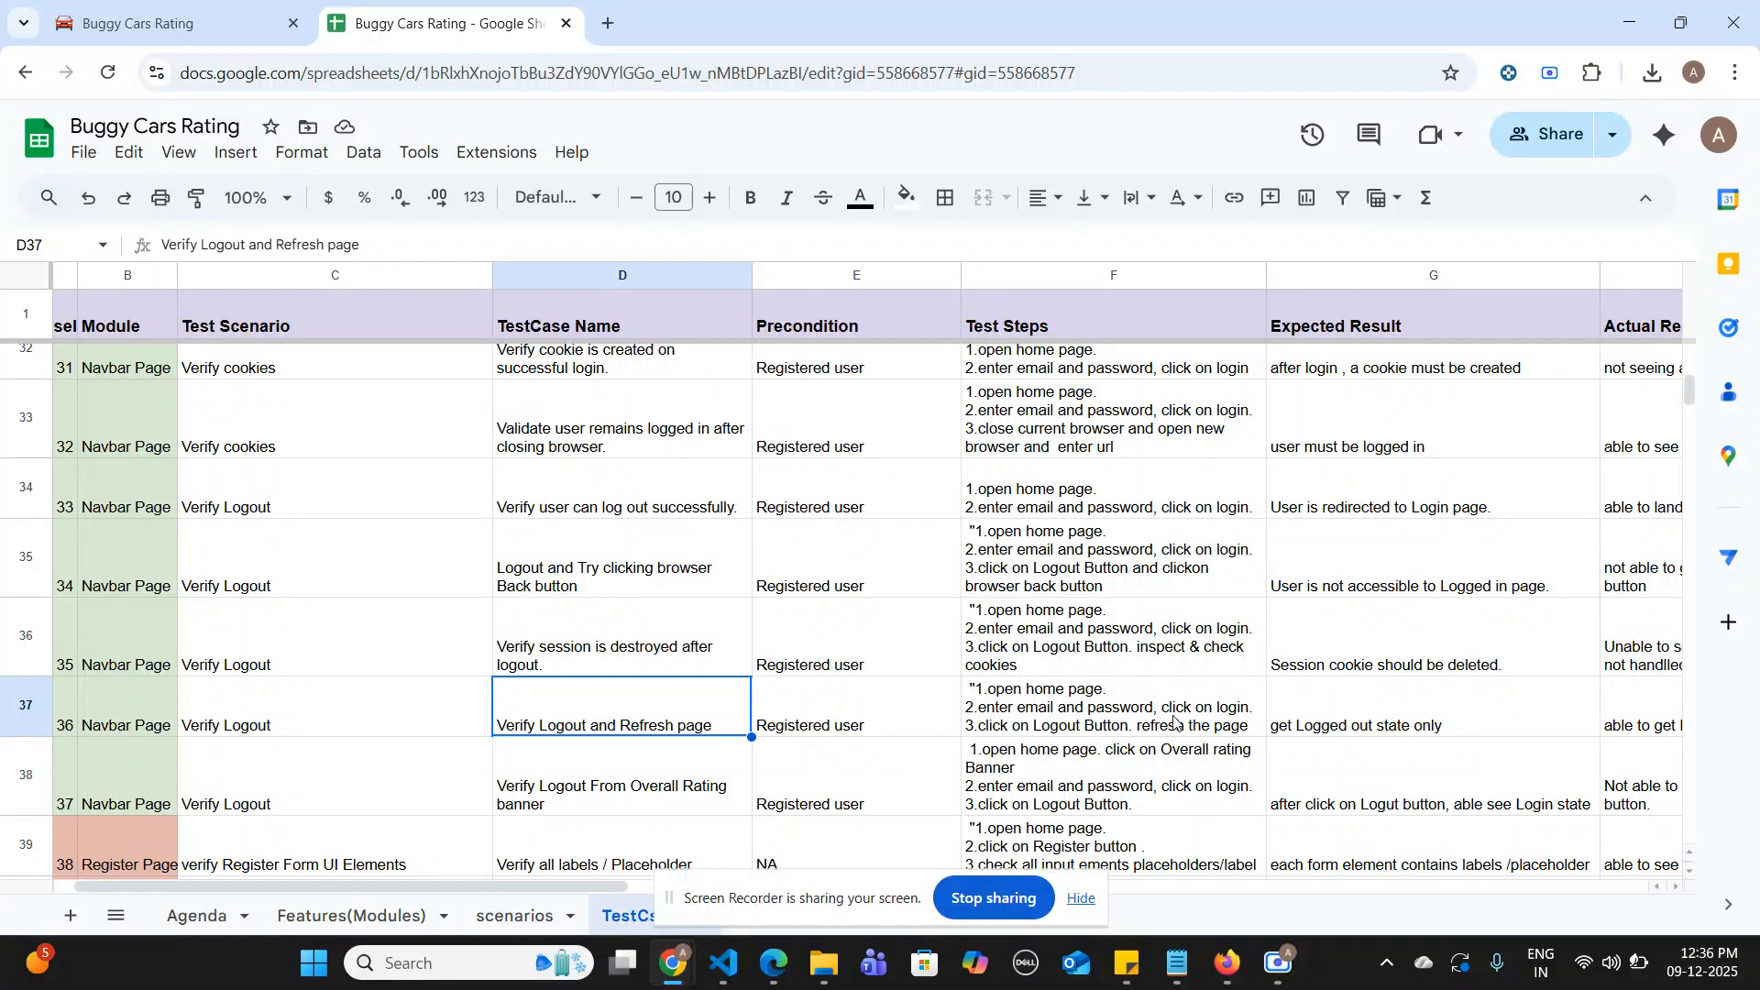
pyautogui.hscroll(3, 1342, 733)
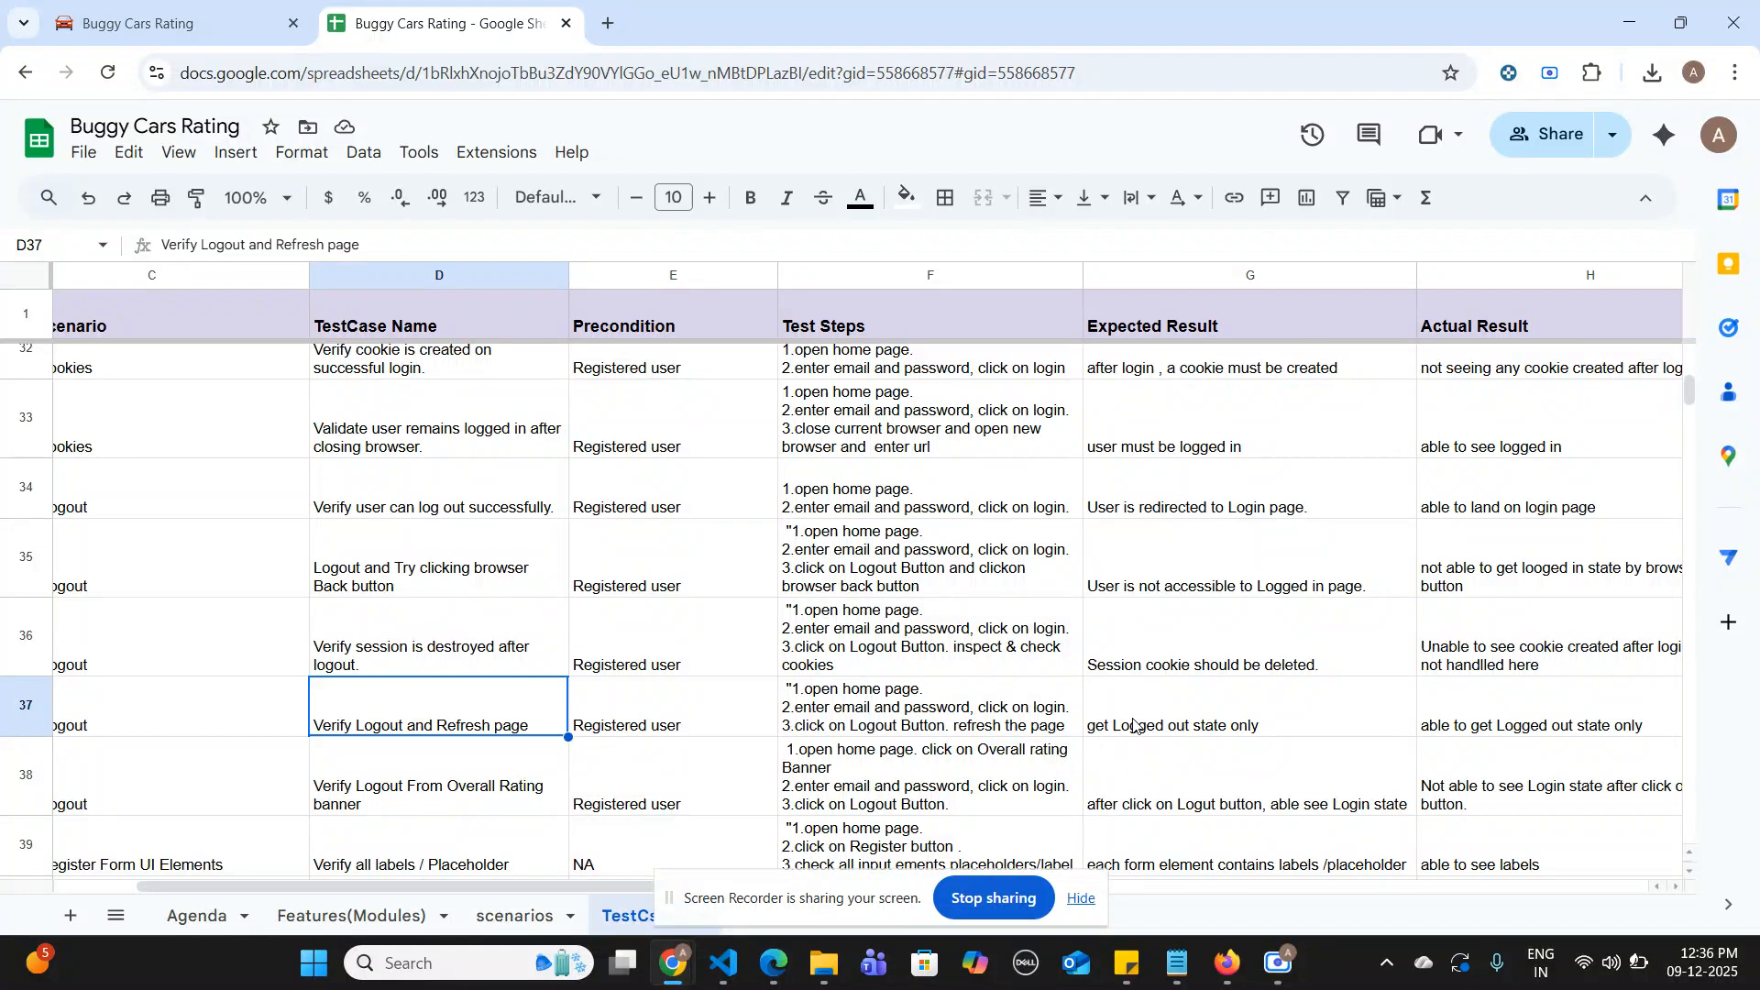
pyautogui.hscroll(1, 1268, 731)
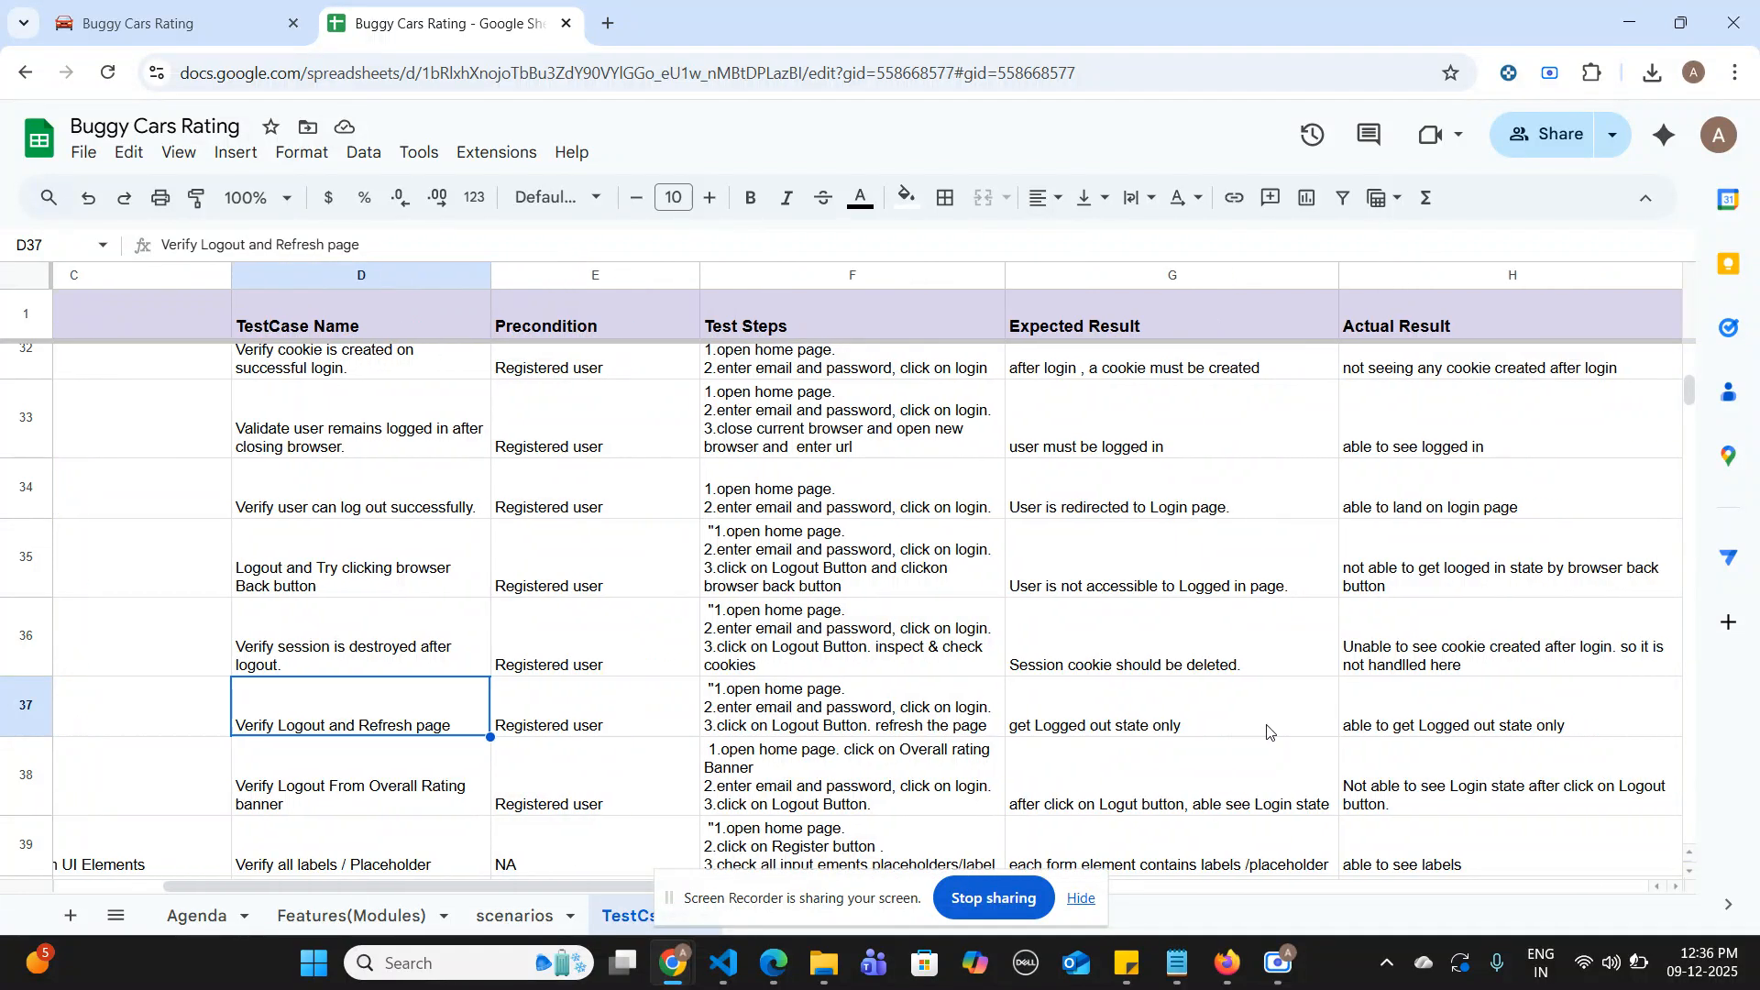
pyautogui.hscroll(3, 1268, 731)
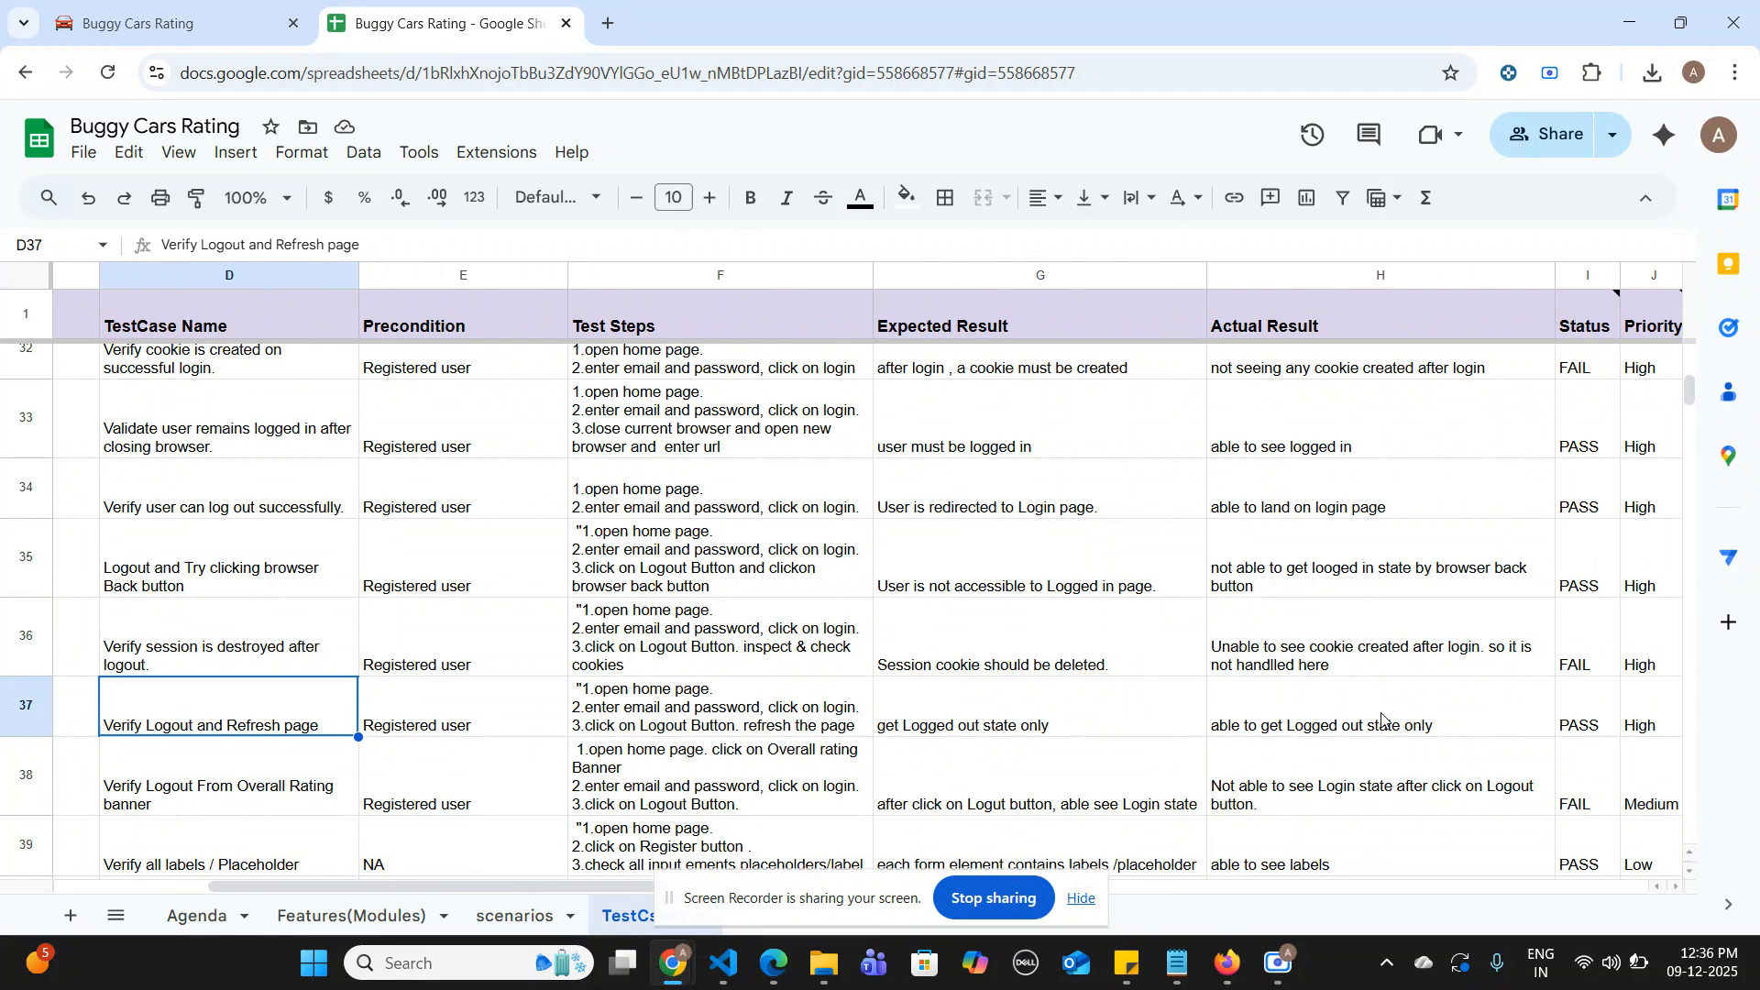
pyautogui.scroll(-1, 1382, 718)
pyautogui.click(1267, 642)
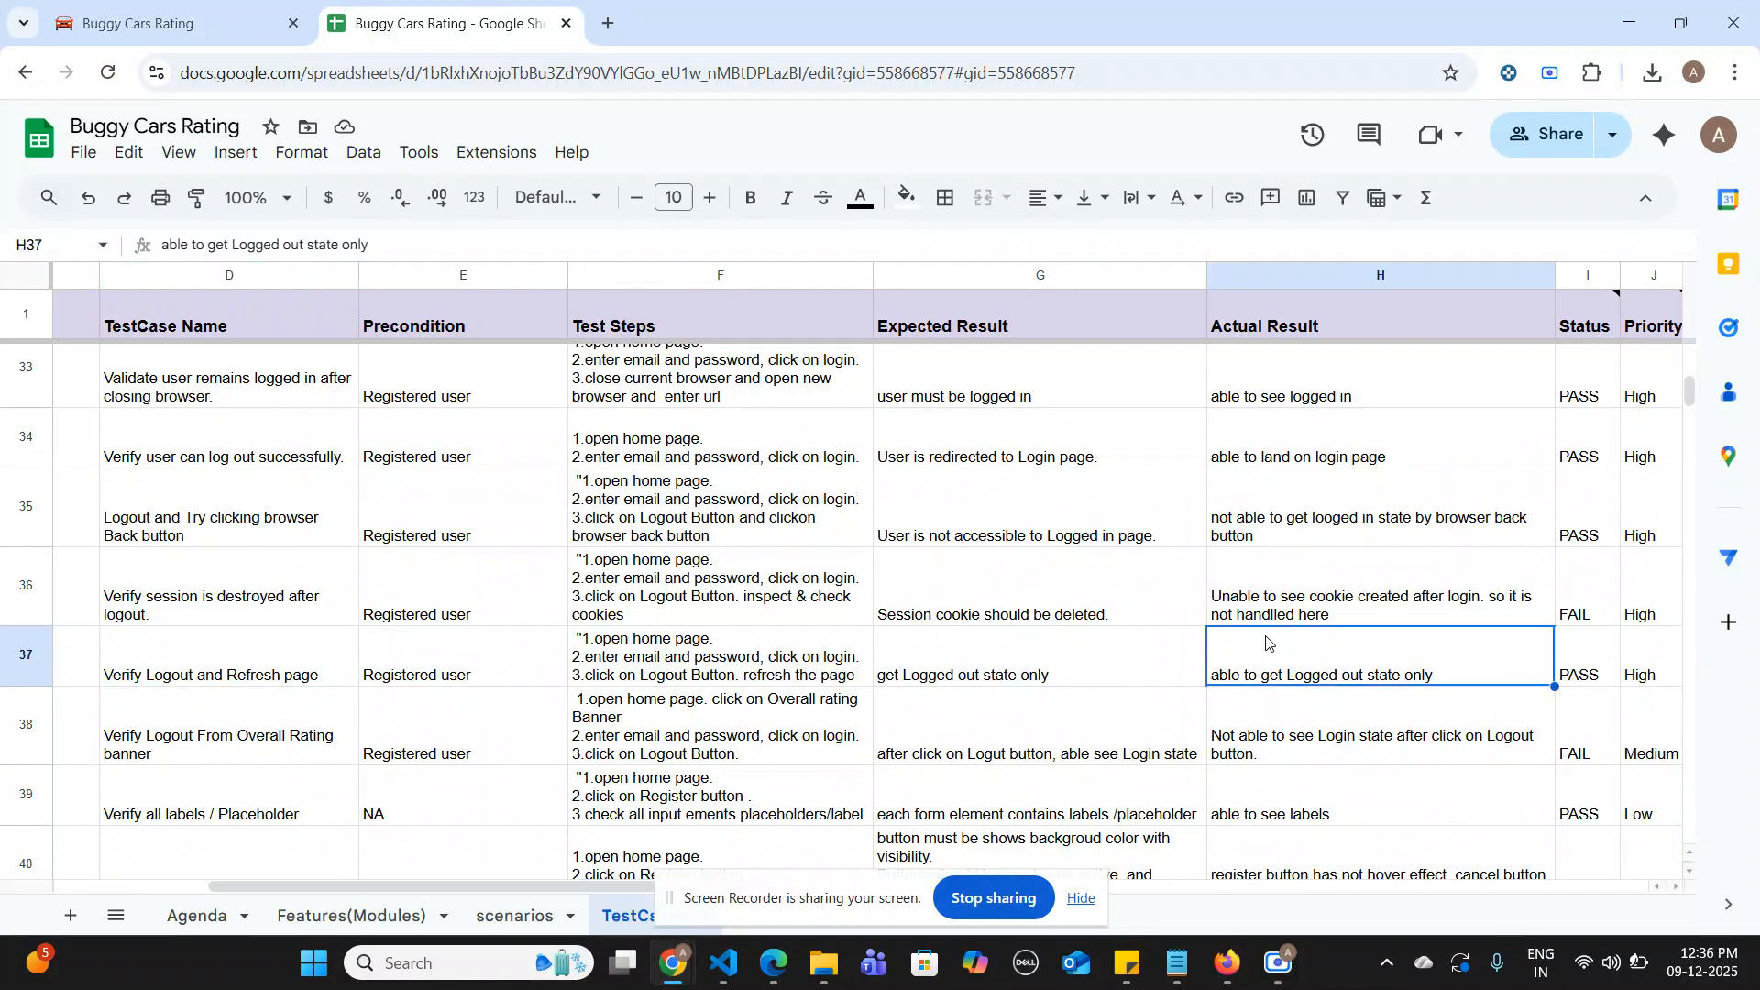
# - Examine the "Verify Logout From Overall Rating banner" test case from its test steps through its results, status, priority and test data
pyautogui.hscroll(-7, 294, 747)
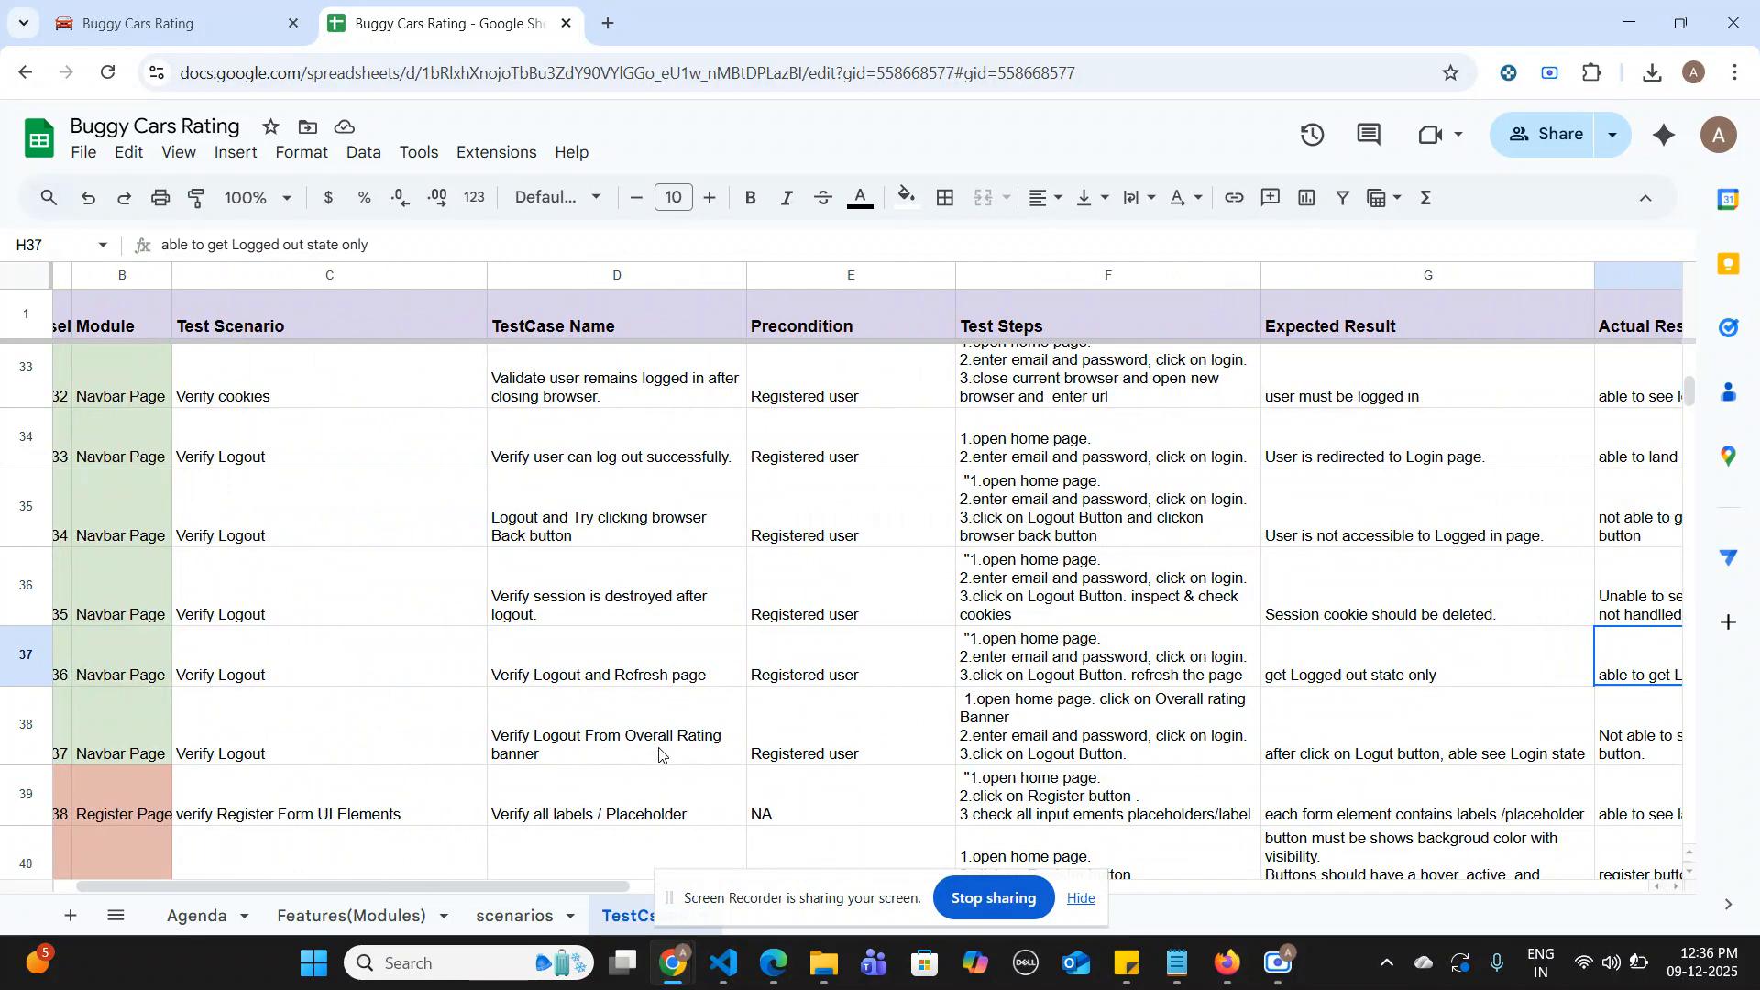
pyautogui.click(23, 730)
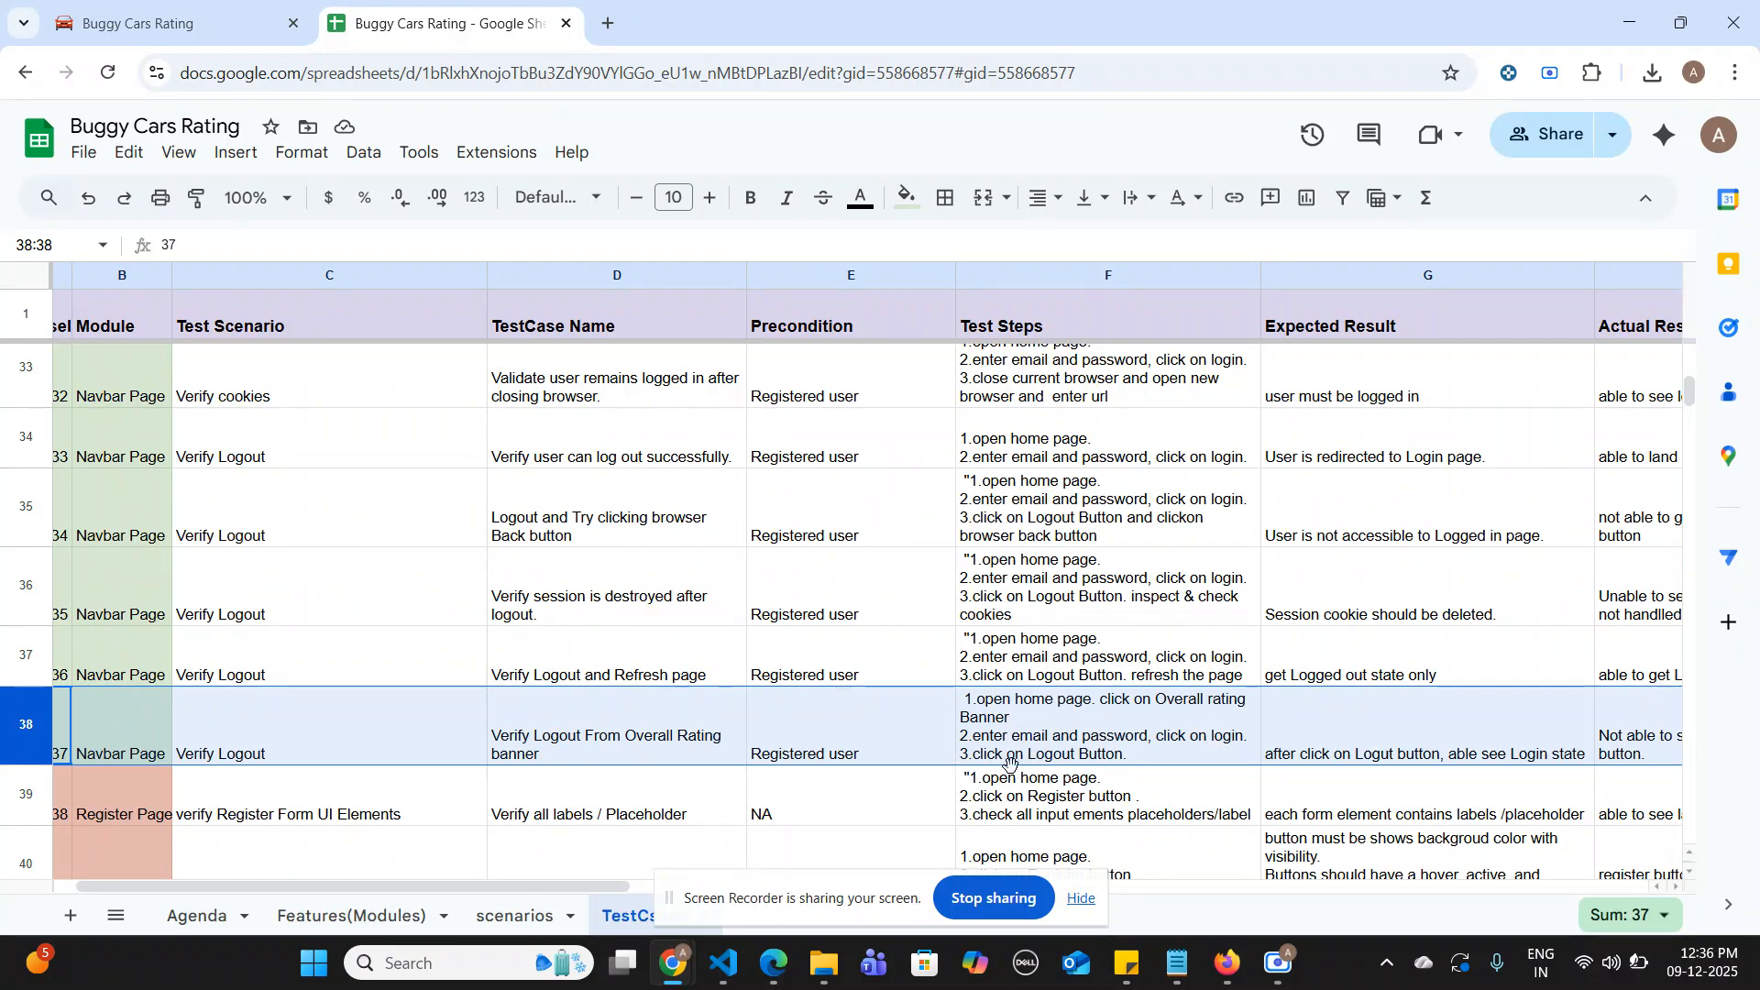
pyautogui.hscroll(2, 1123, 744)
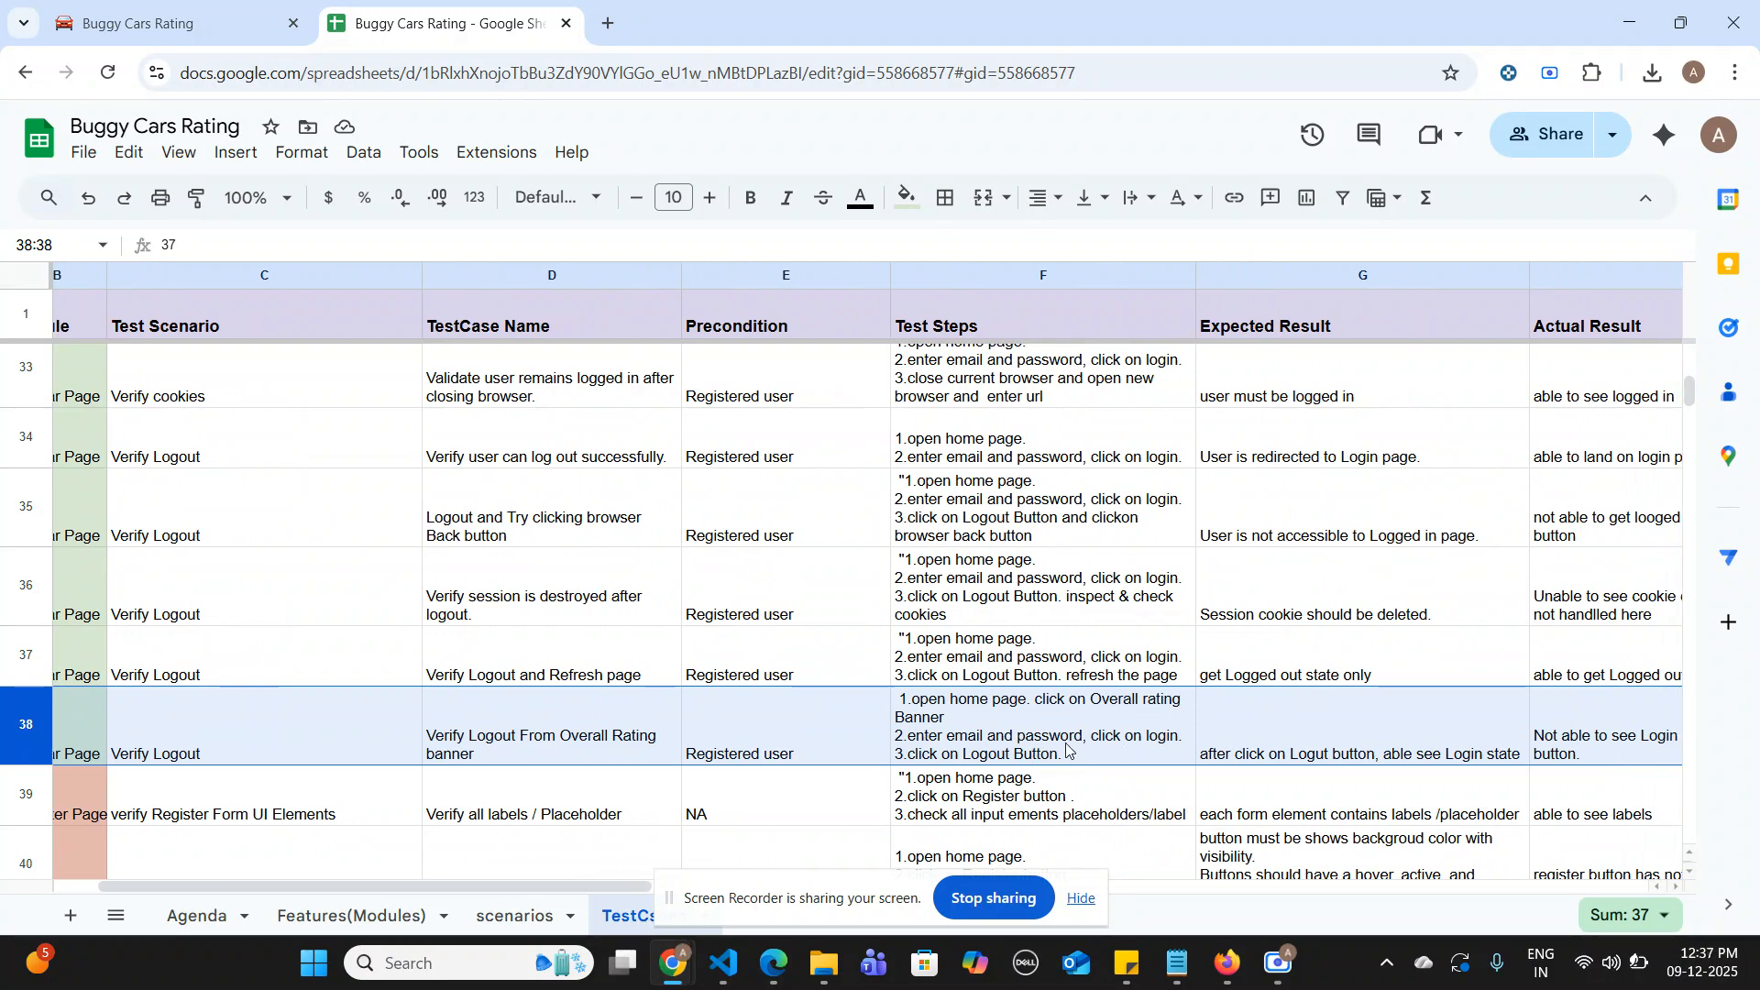
pyautogui.hscroll(4, 1033, 744)
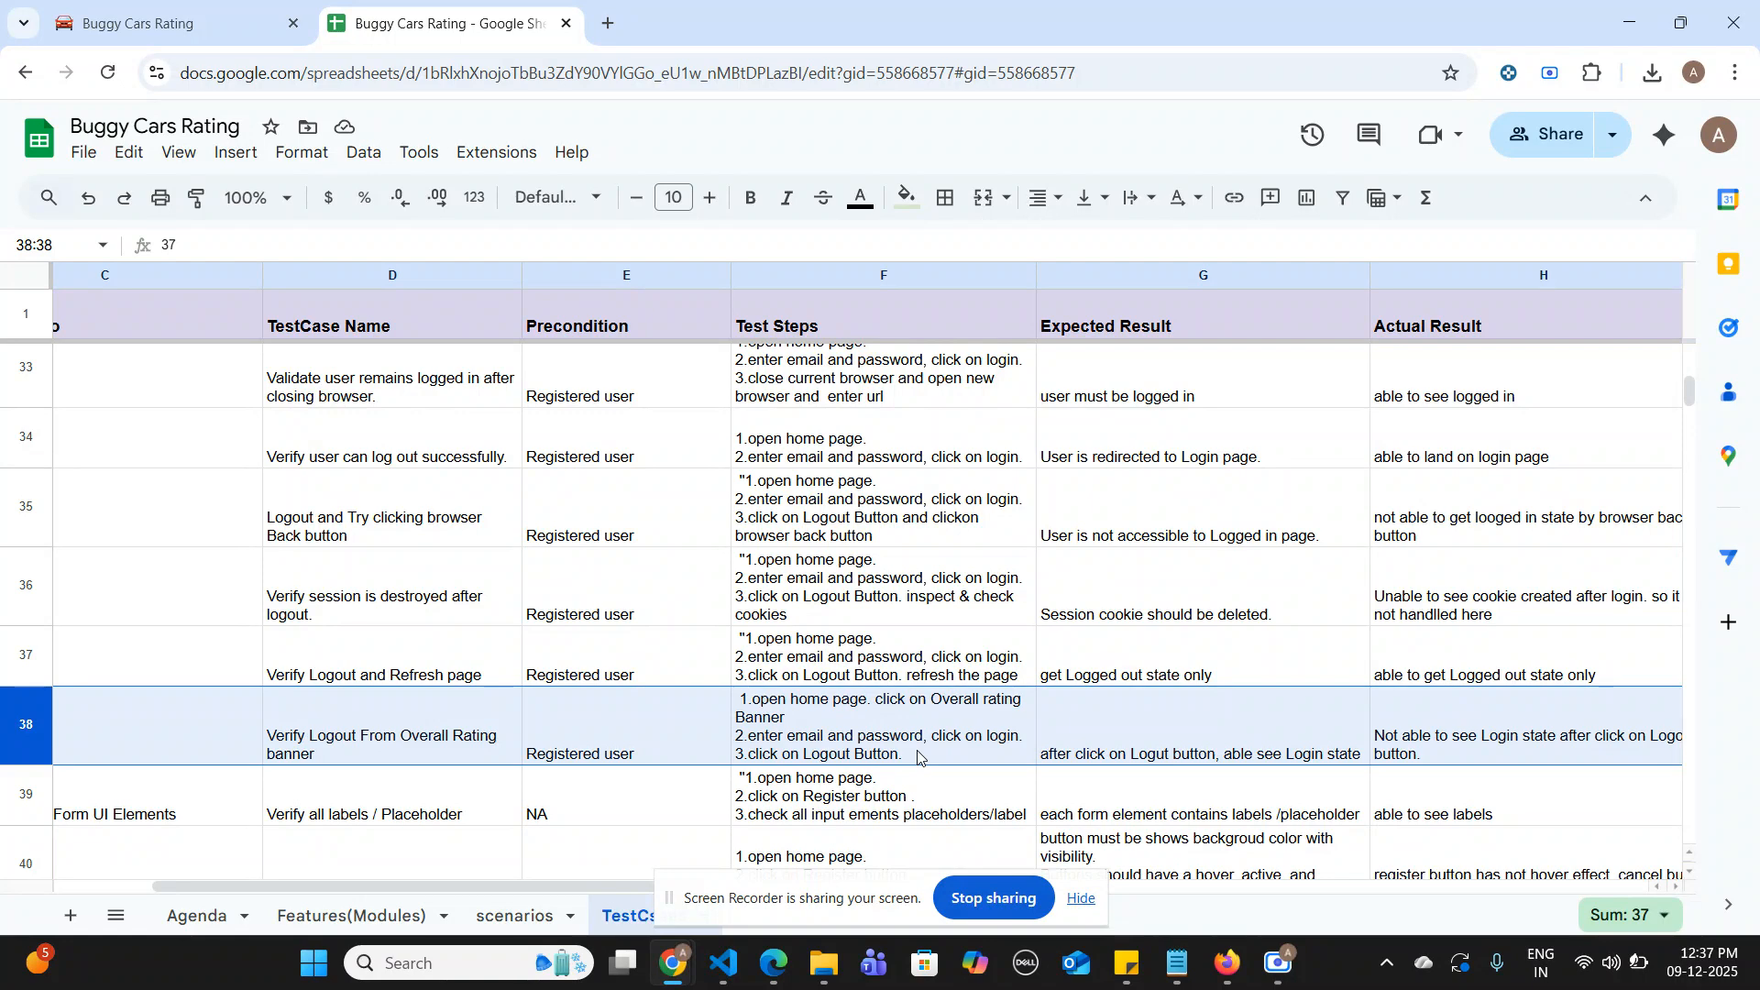
pyautogui.hscroll(3, 1129, 757)
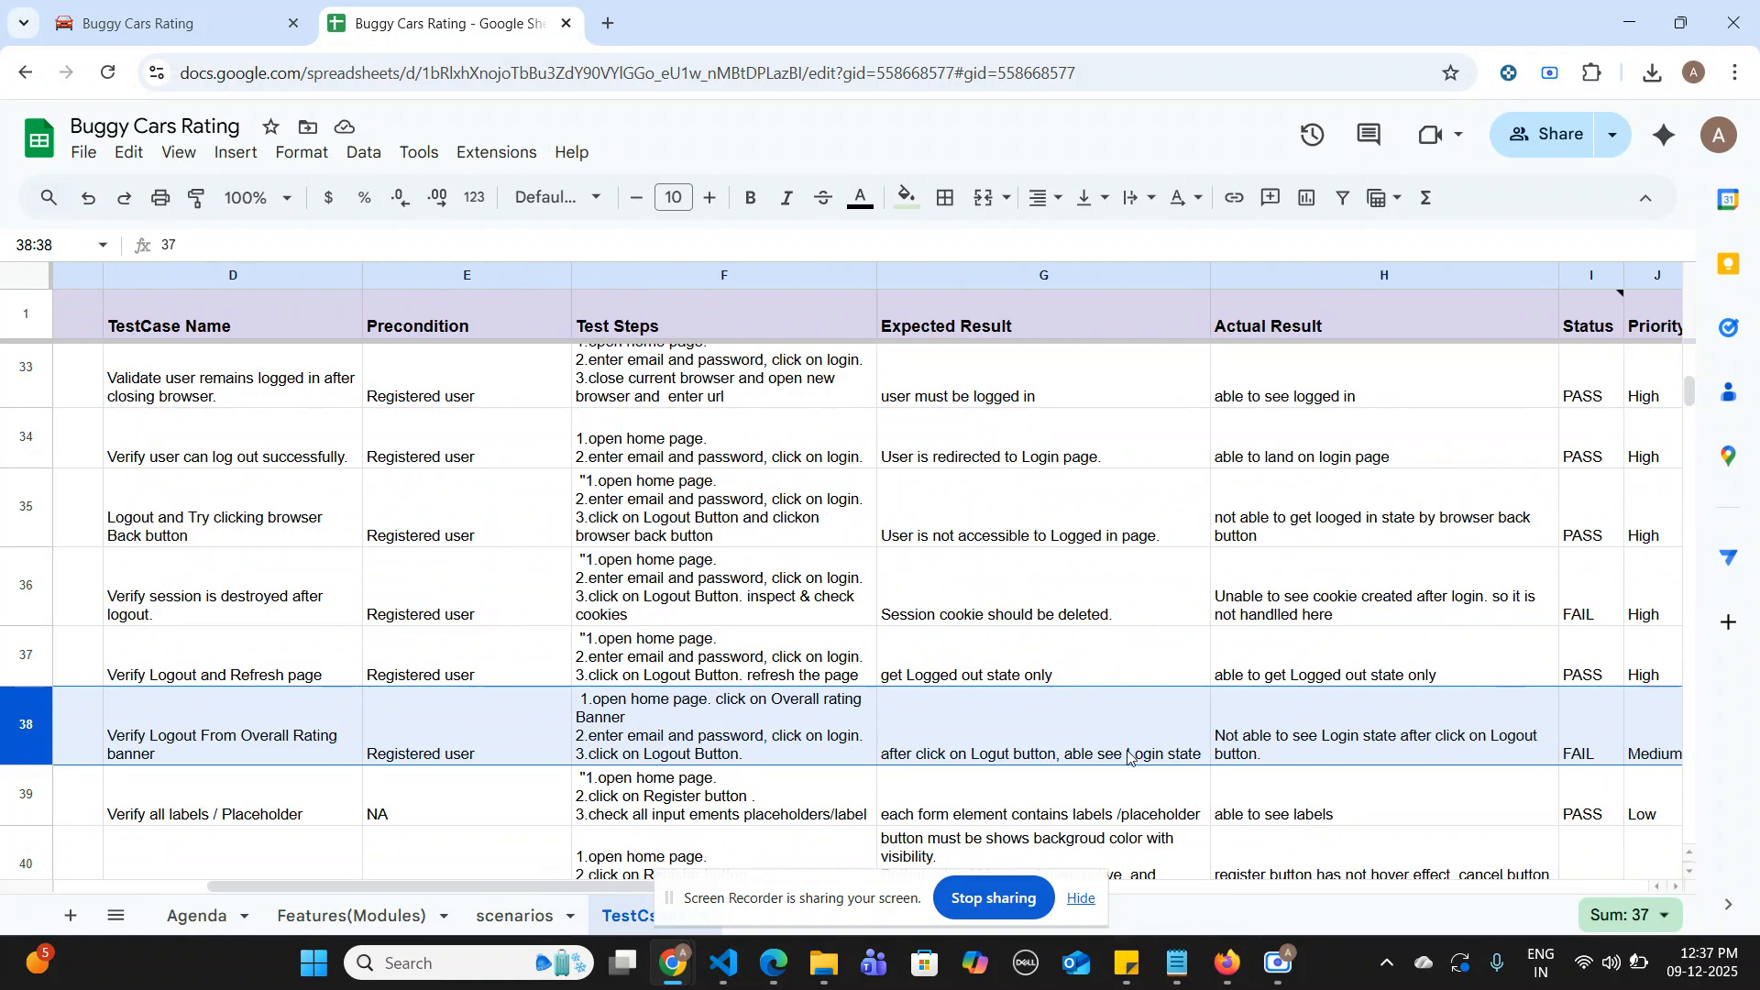
pyautogui.hscroll(2, 1327, 740)
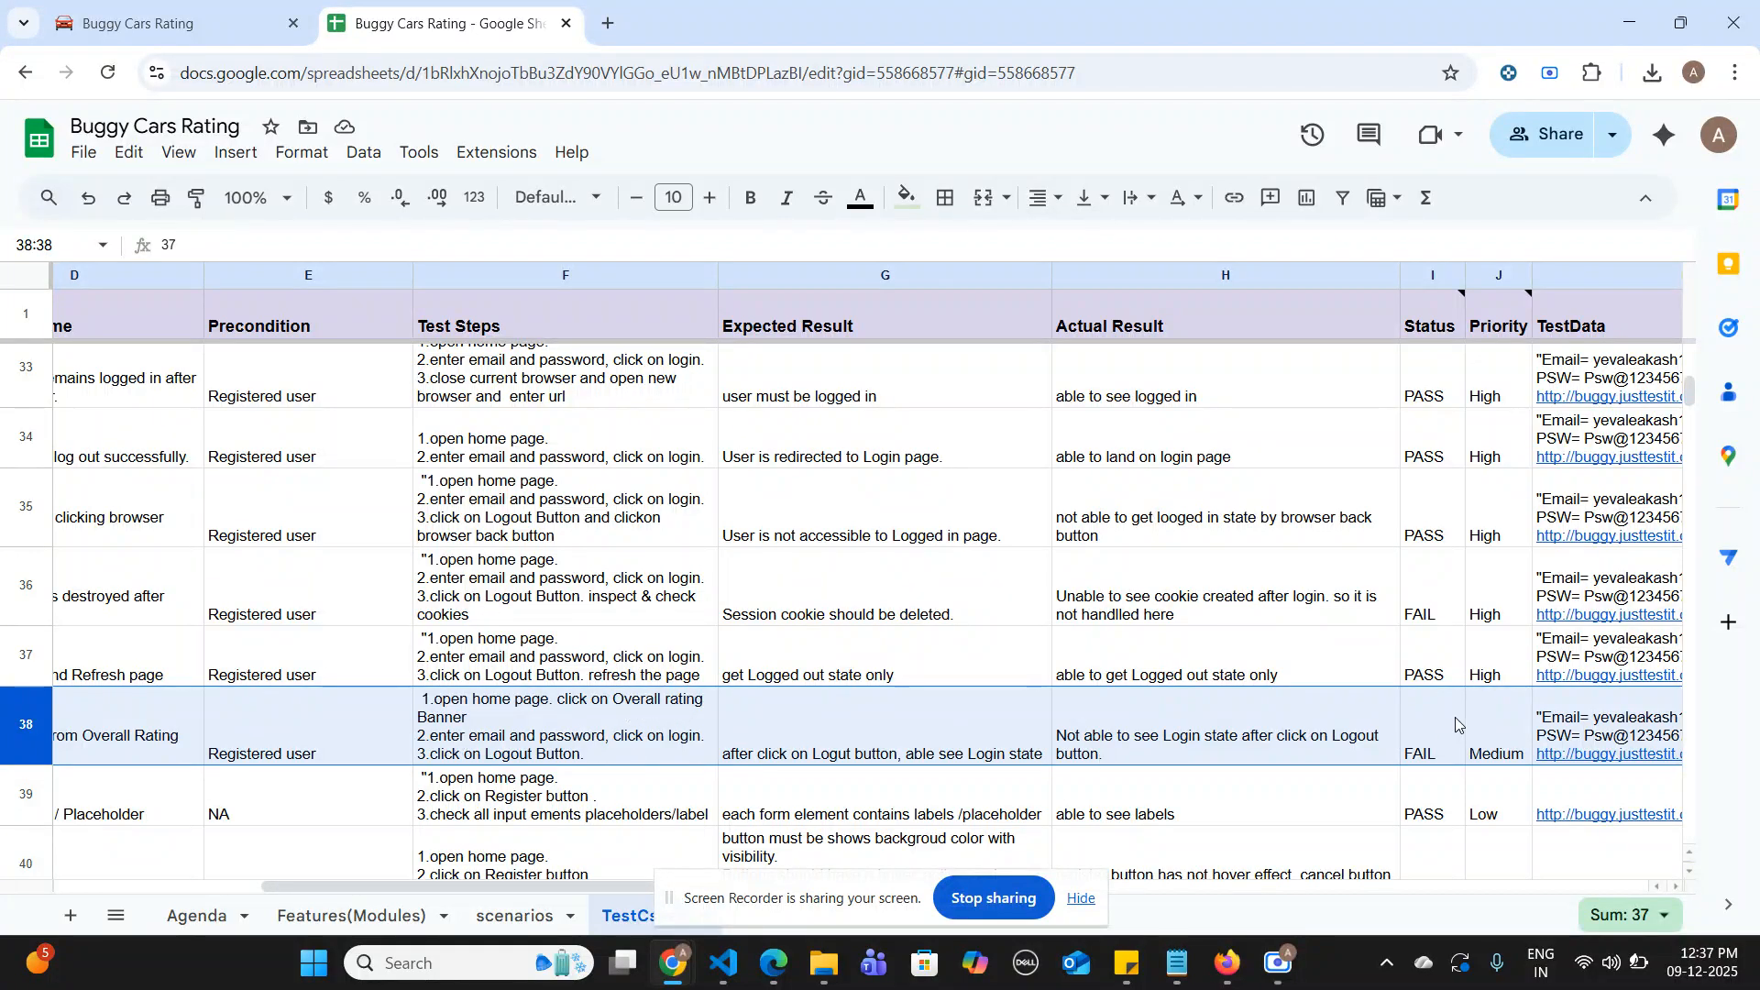
pyautogui.hscroll(3, 1457, 724)
pyautogui.hscroll(-6, 795, 757)
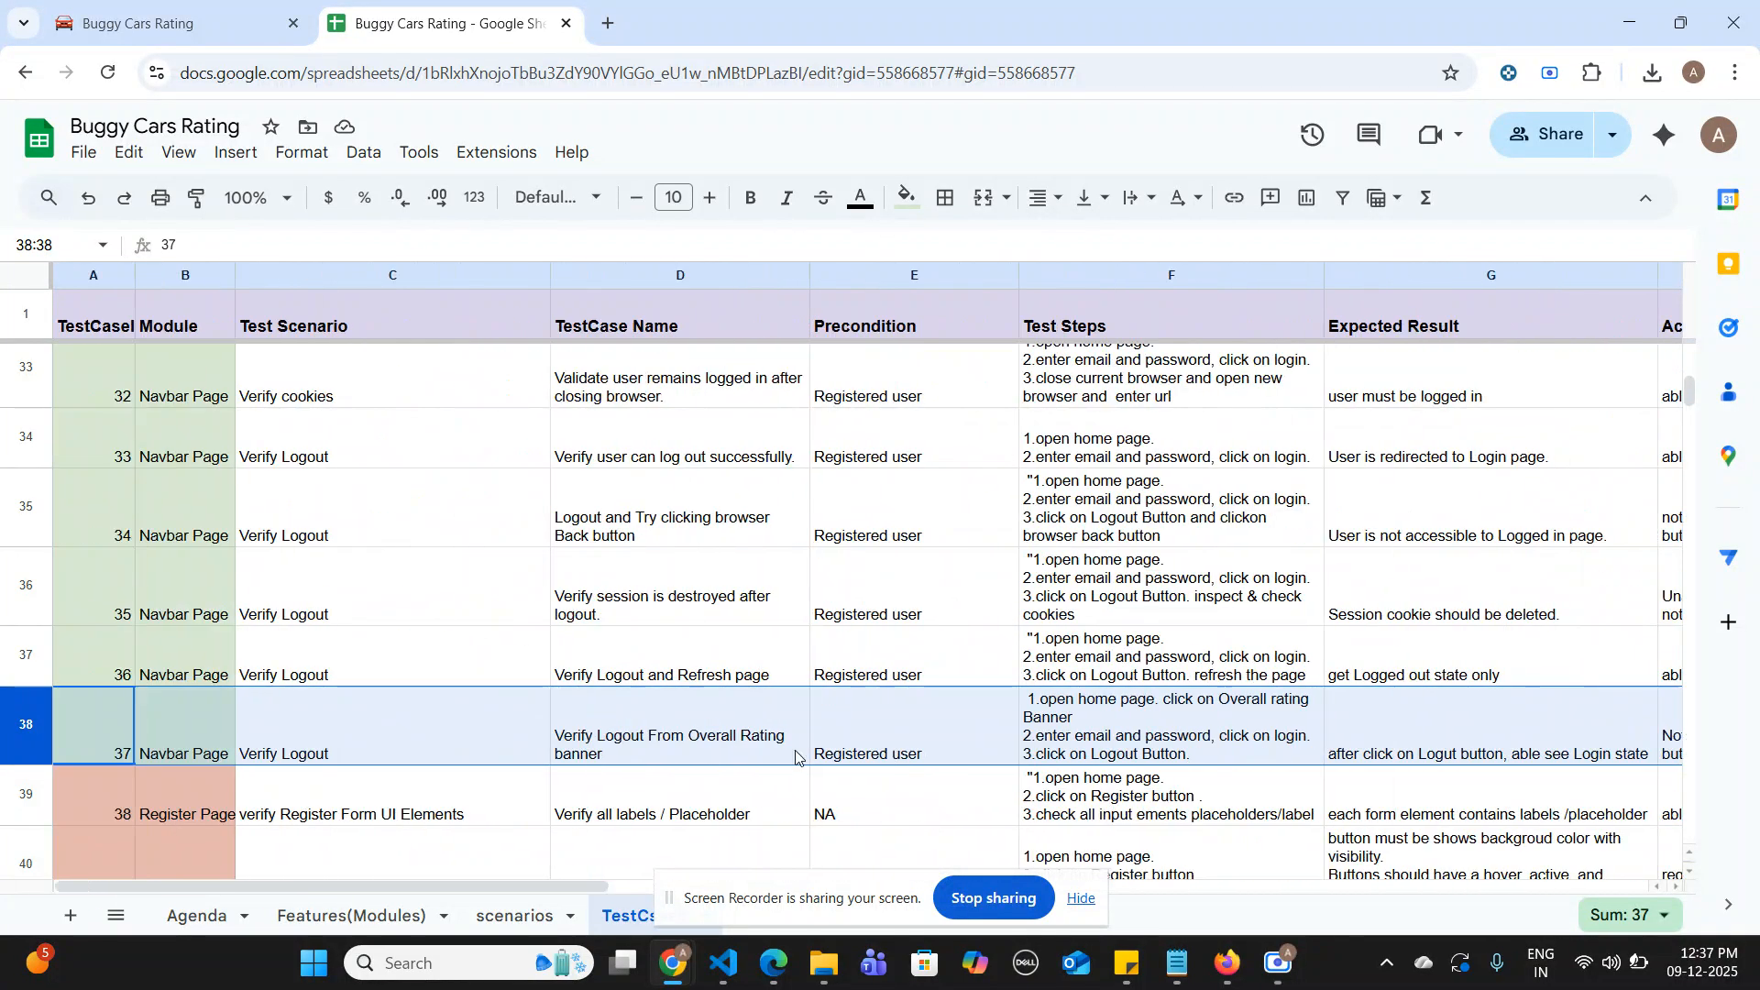